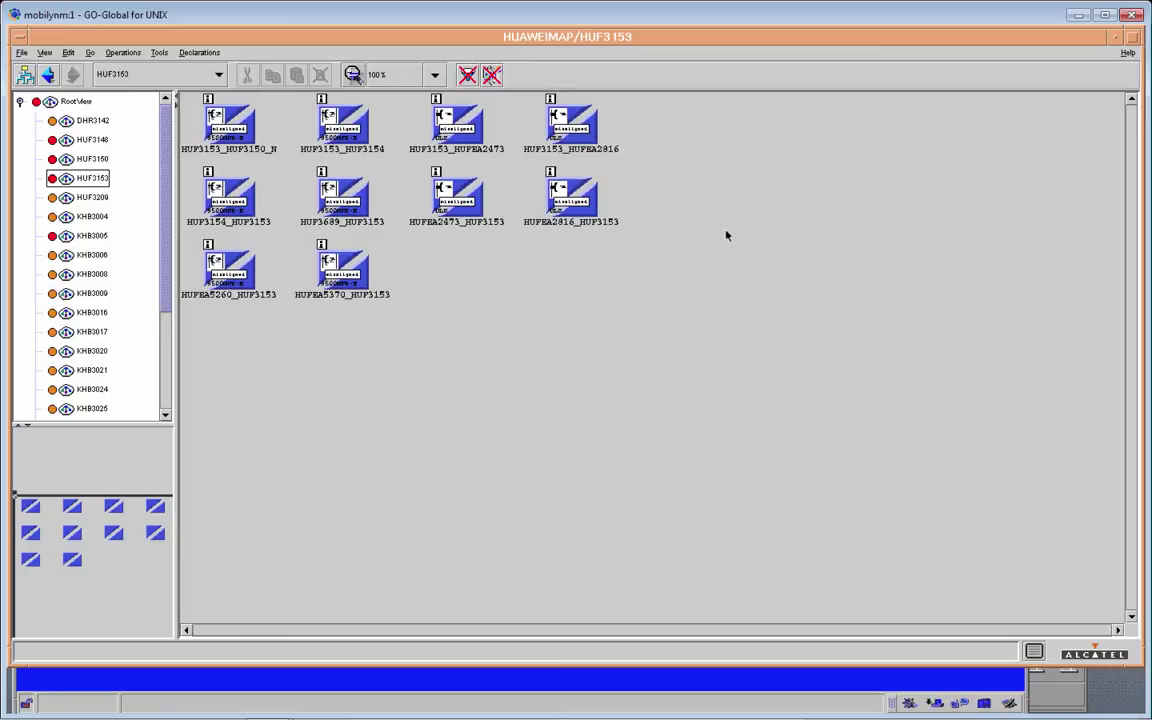
# Create a site-type child view named DHR3543 in RootView and place its icon in the empty area below the other sites.
pyautogui.click(78, 102)
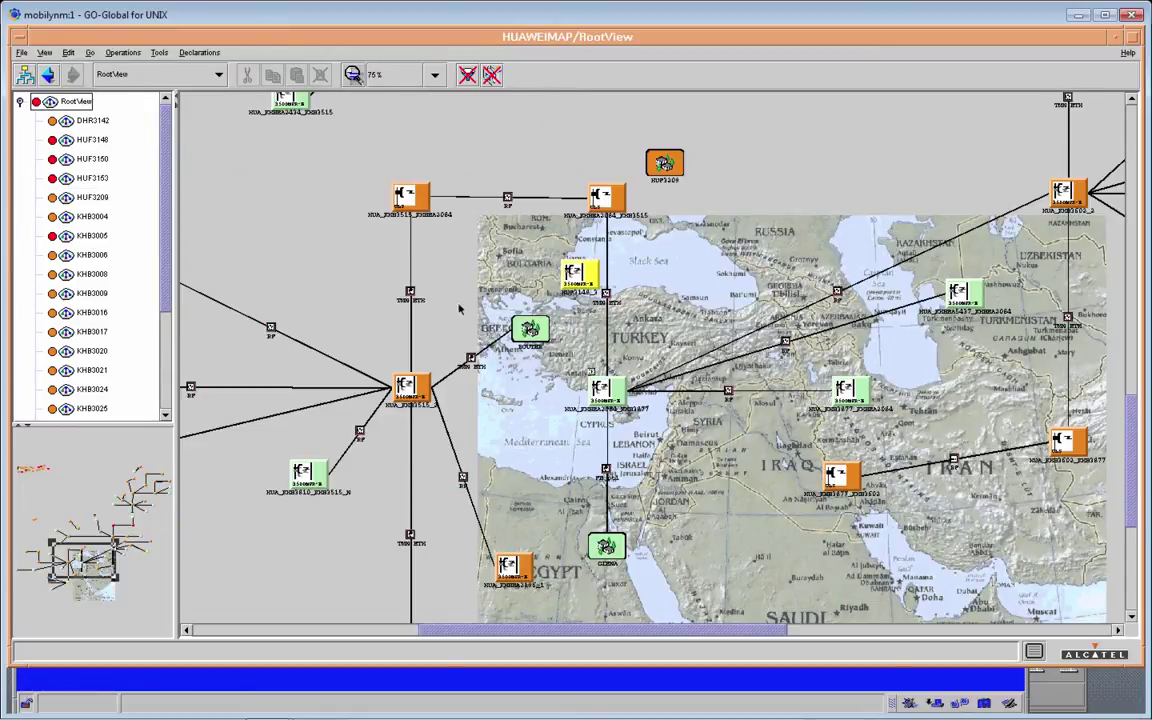
pyautogui.moveTo(669, 630); pyautogui.dragTo(280, 617)
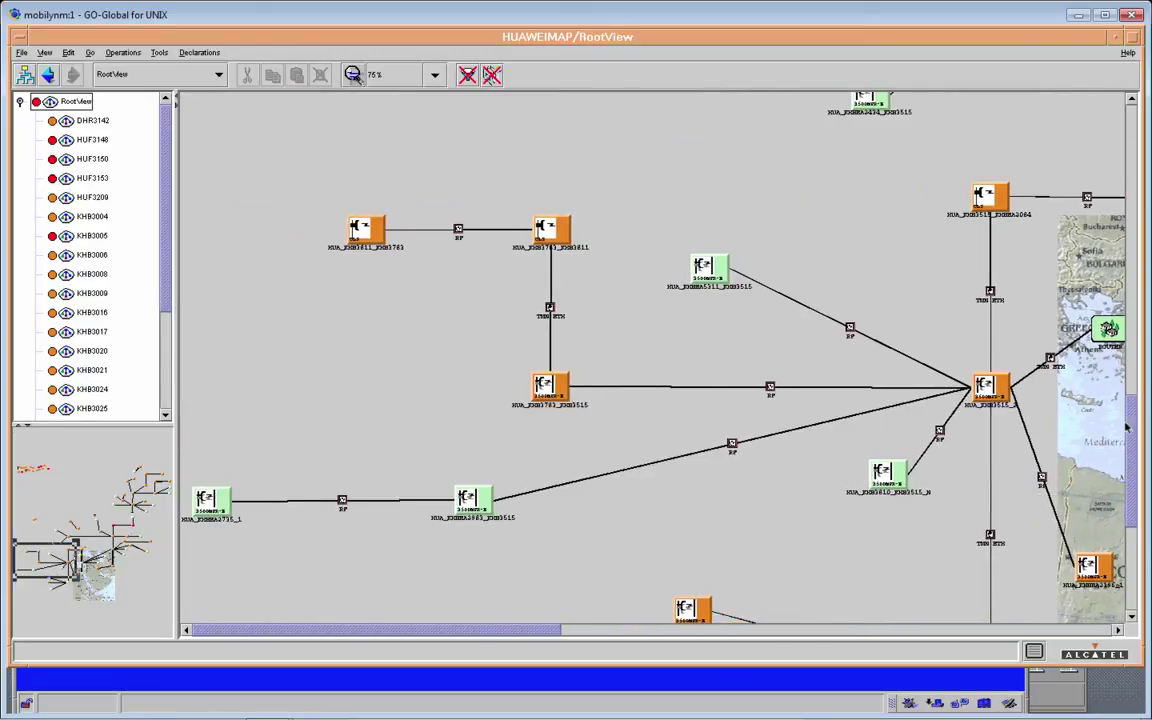
pyautogui.moveTo(1127, 428); pyautogui.dragTo(1125, 100)
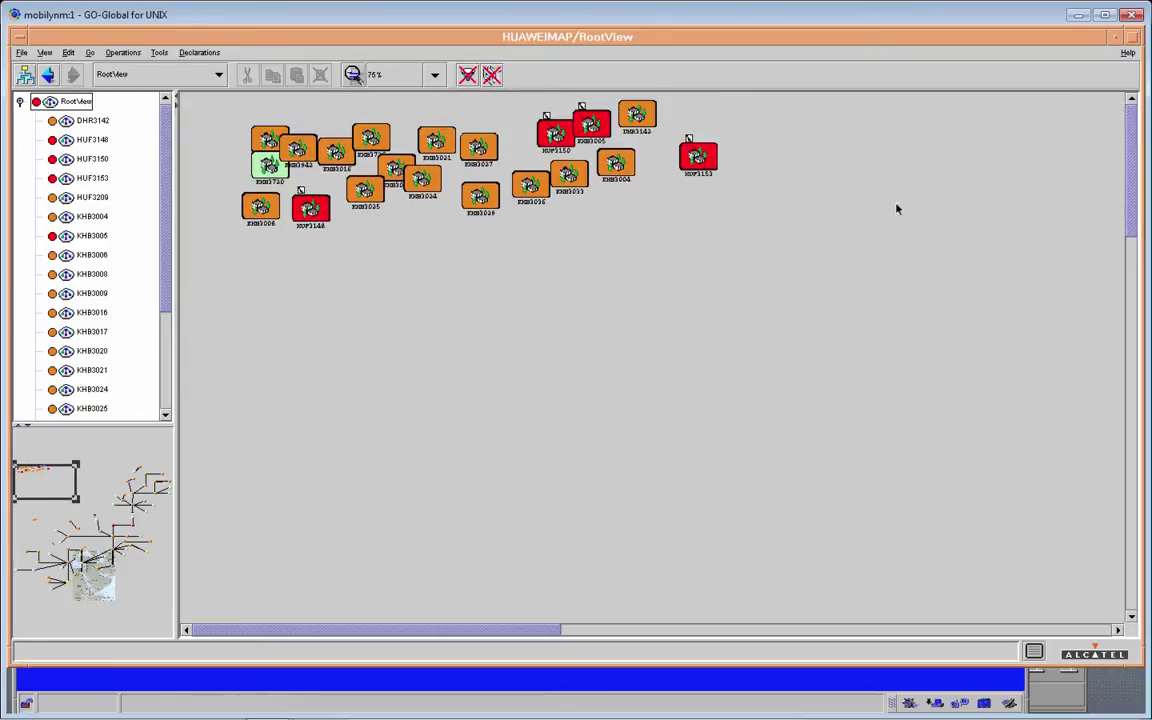
pyautogui.click(68, 53)
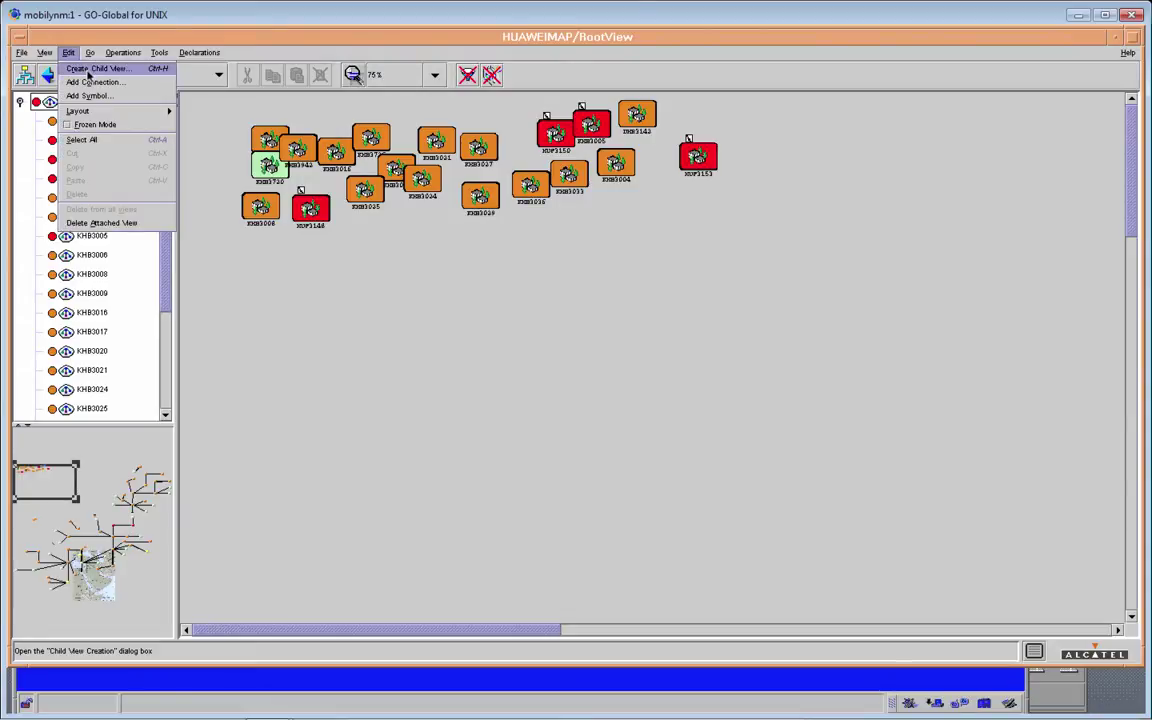
pyautogui.click(88, 70)
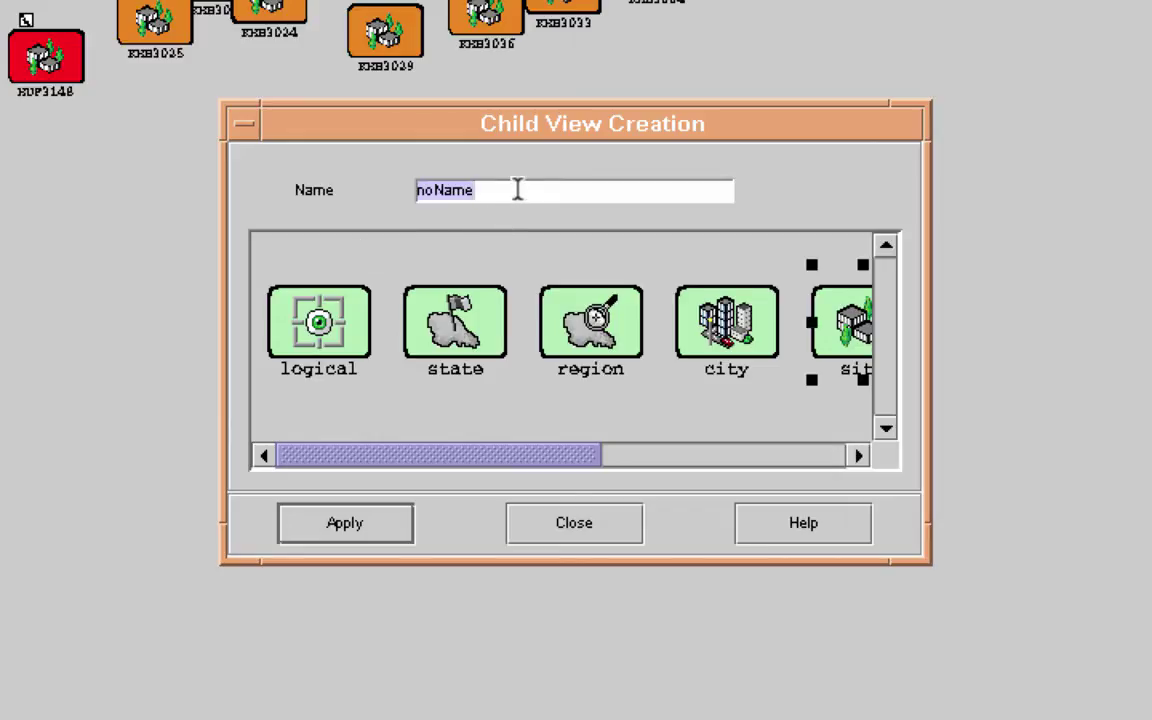
pyautogui.write('D')
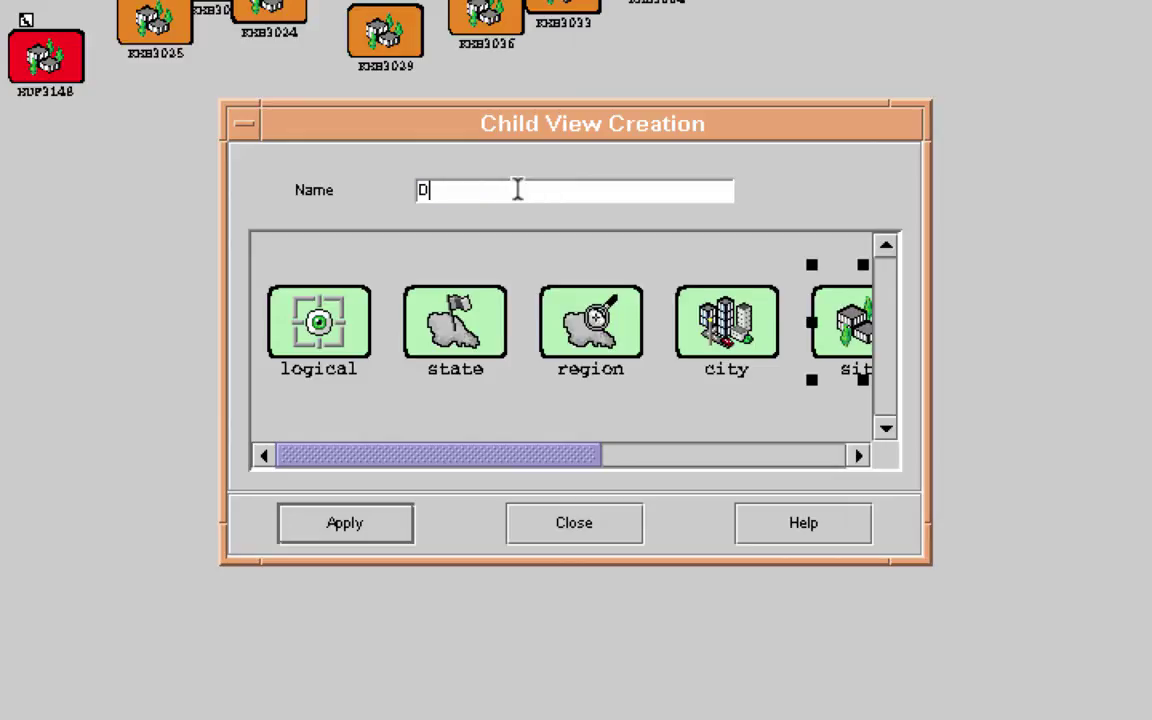
pyautogui.write('HR3543')
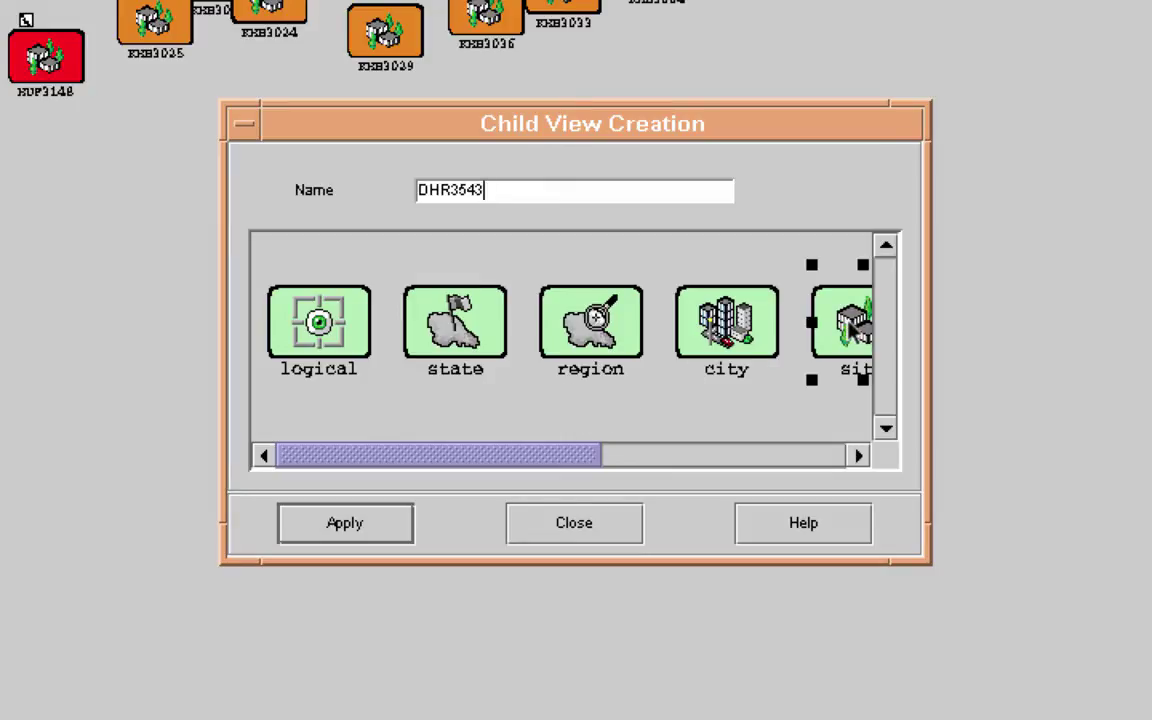
pyautogui.click(725, 315)
pyautogui.click(858, 322)
pyautogui.click(375, 533)
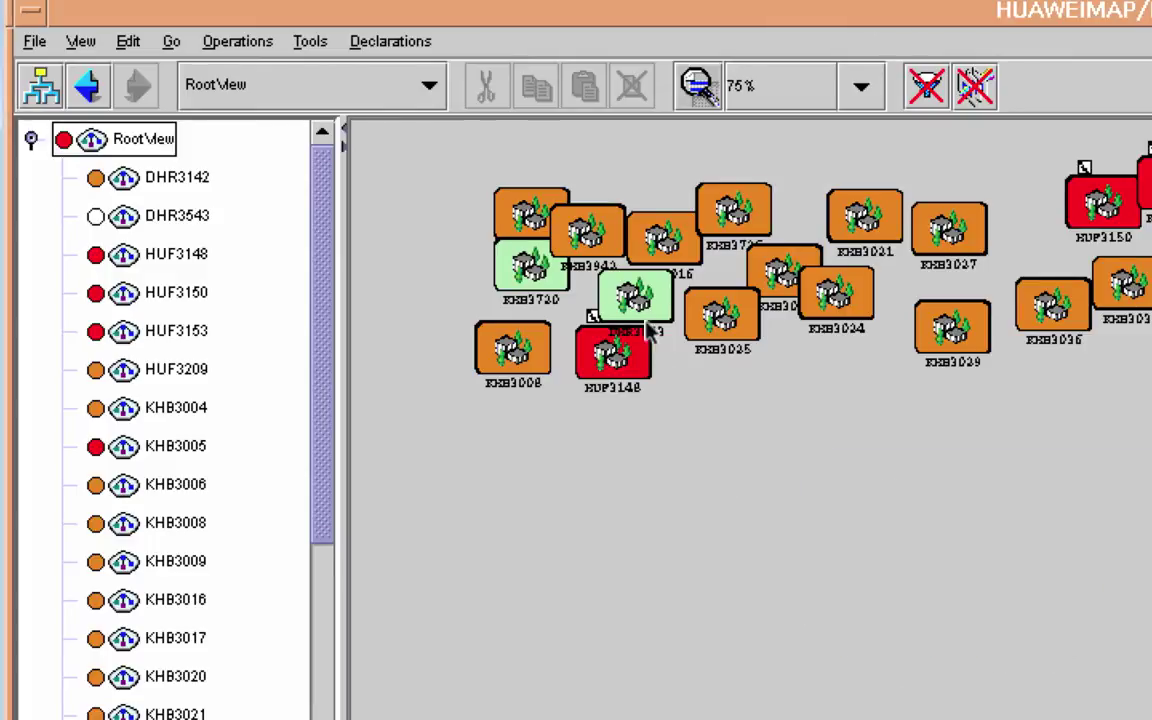
pyautogui.moveTo(615, 298); pyautogui.dragTo(770, 487)
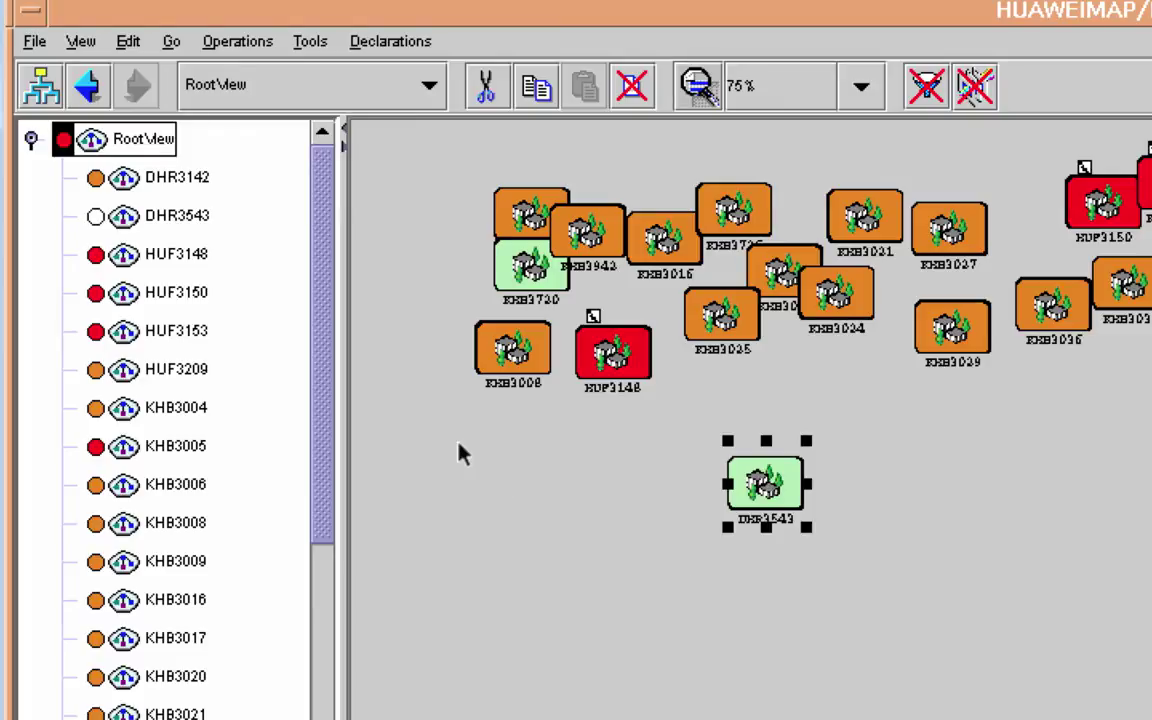
# Examine the contents of the new DHR3543 view and the DHR3142 view, then return to RootView.
pyautogui.doubleClick(165, 218)
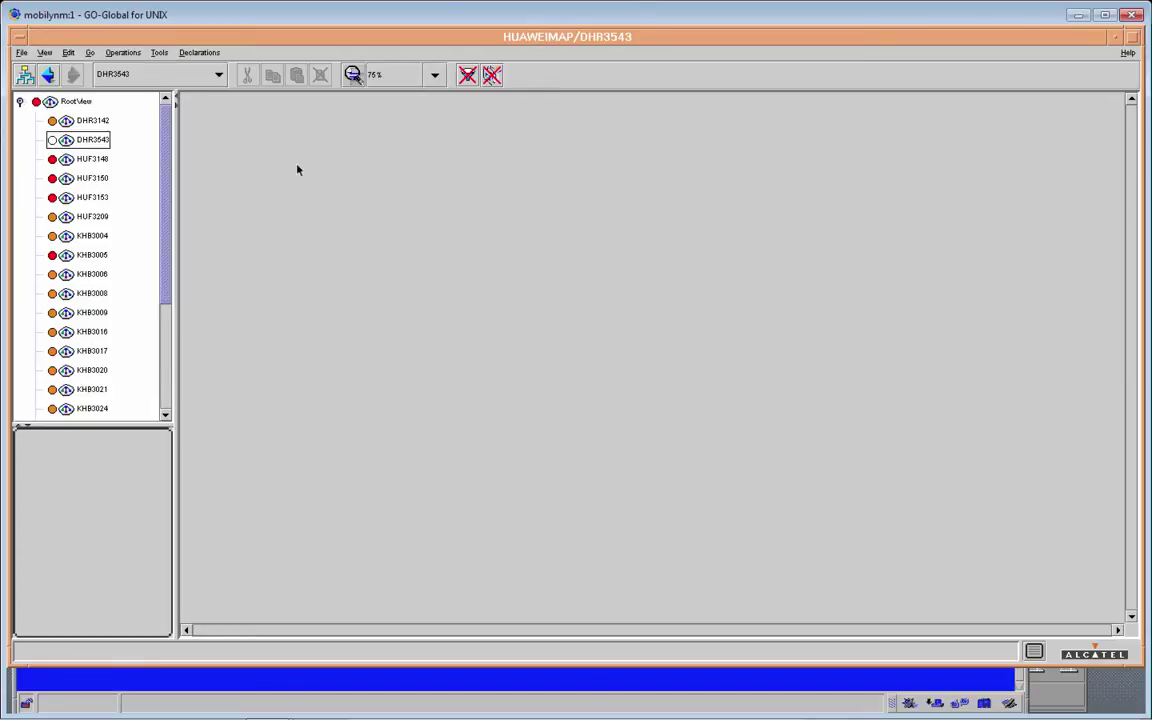
pyautogui.click(75, 102)
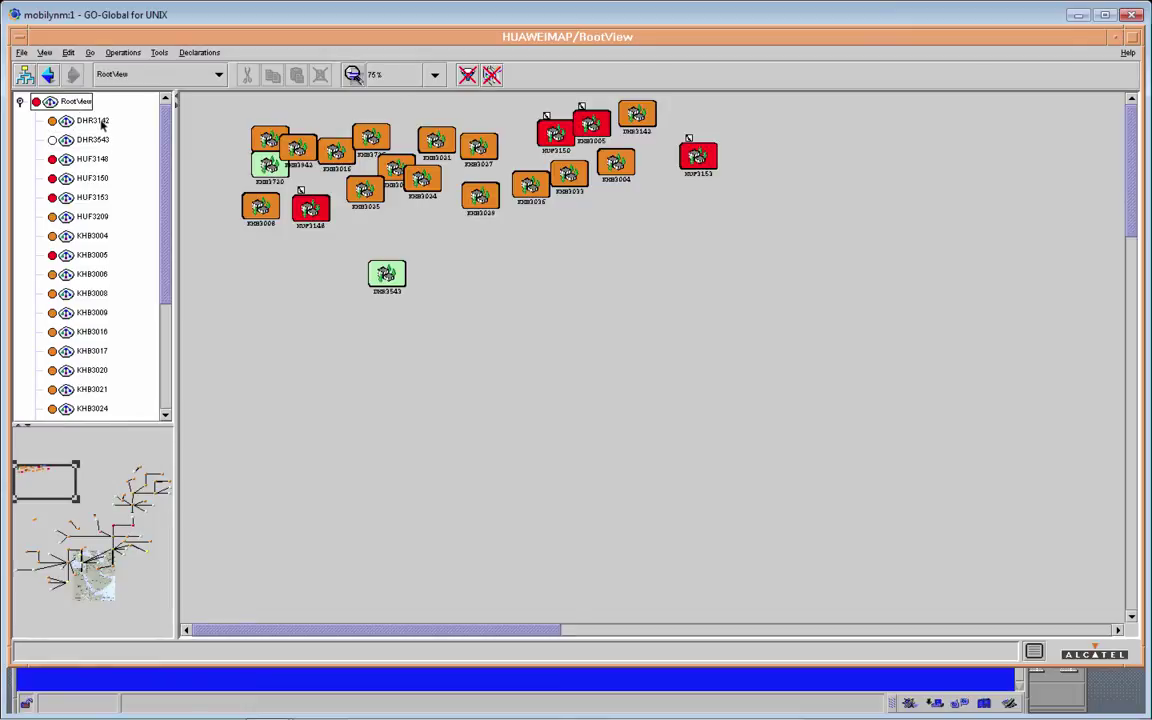
pyautogui.click(100, 121)
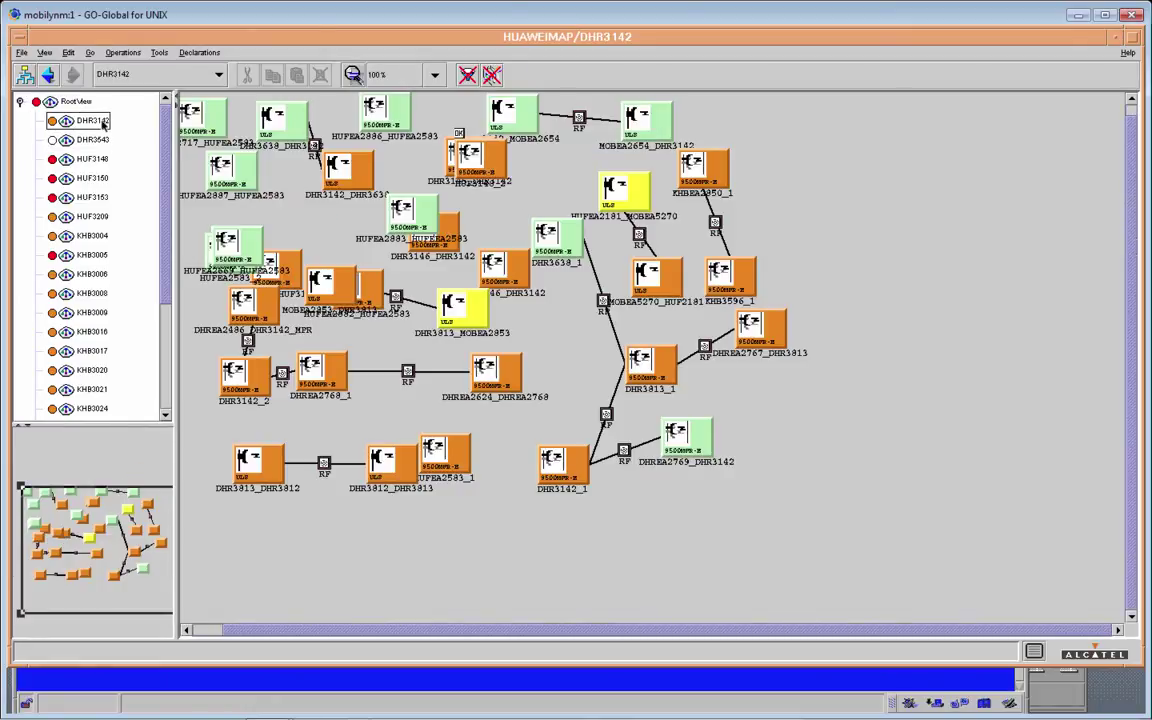
pyautogui.click(75, 101)
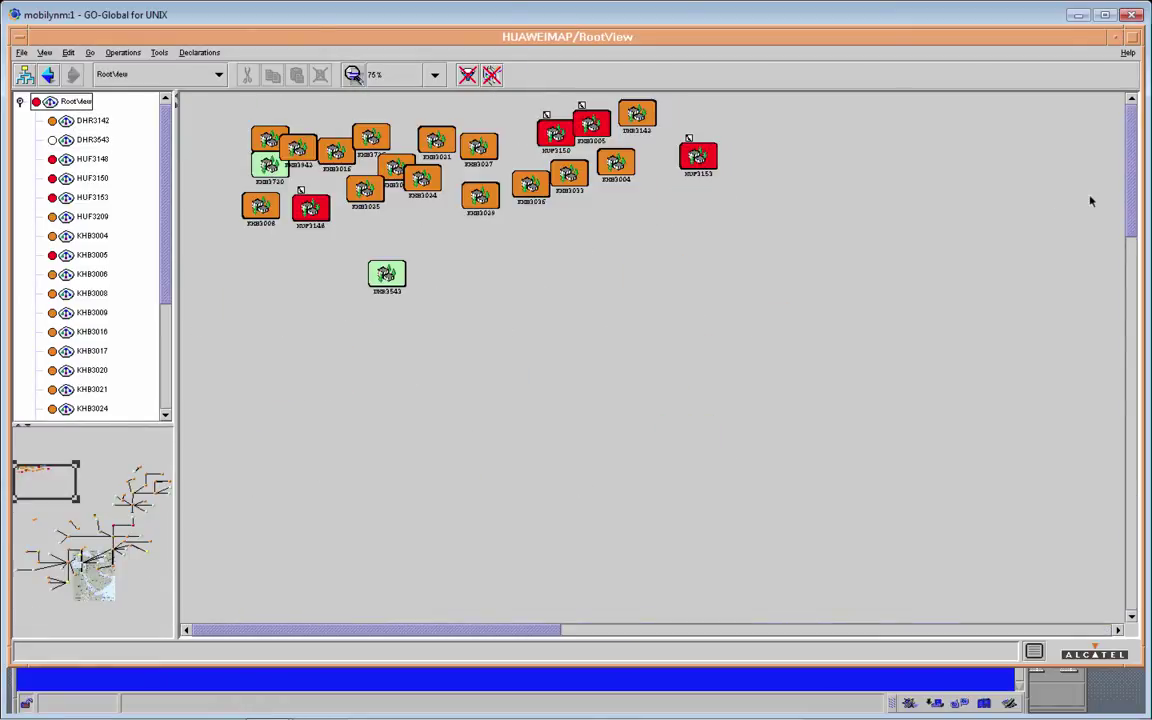
# Add a fiber connection labelled "Fiber connection" between HUA_KHB3783_KHB3811 and HUA_KHBEA2217_KHB3515 in RootView.
pyautogui.moveTo(1132, 178); pyautogui.dragTo(1137, 404)
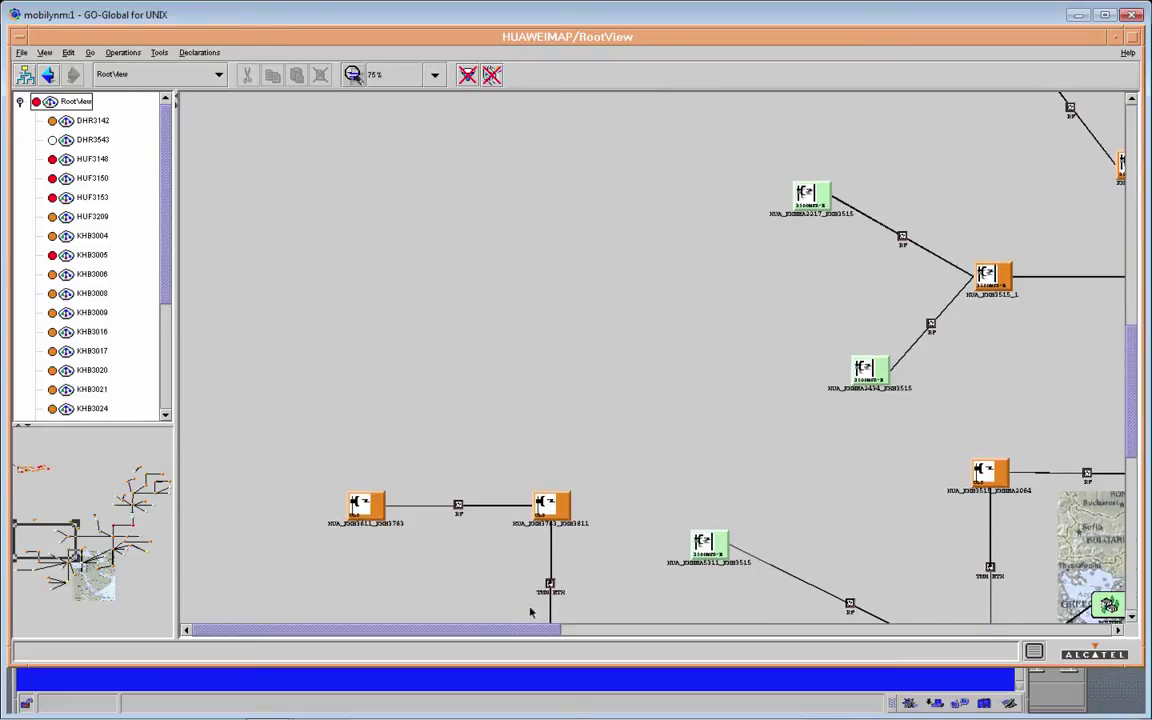
pyautogui.moveTo(519, 628); pyautogui.dragTo(591, 629)
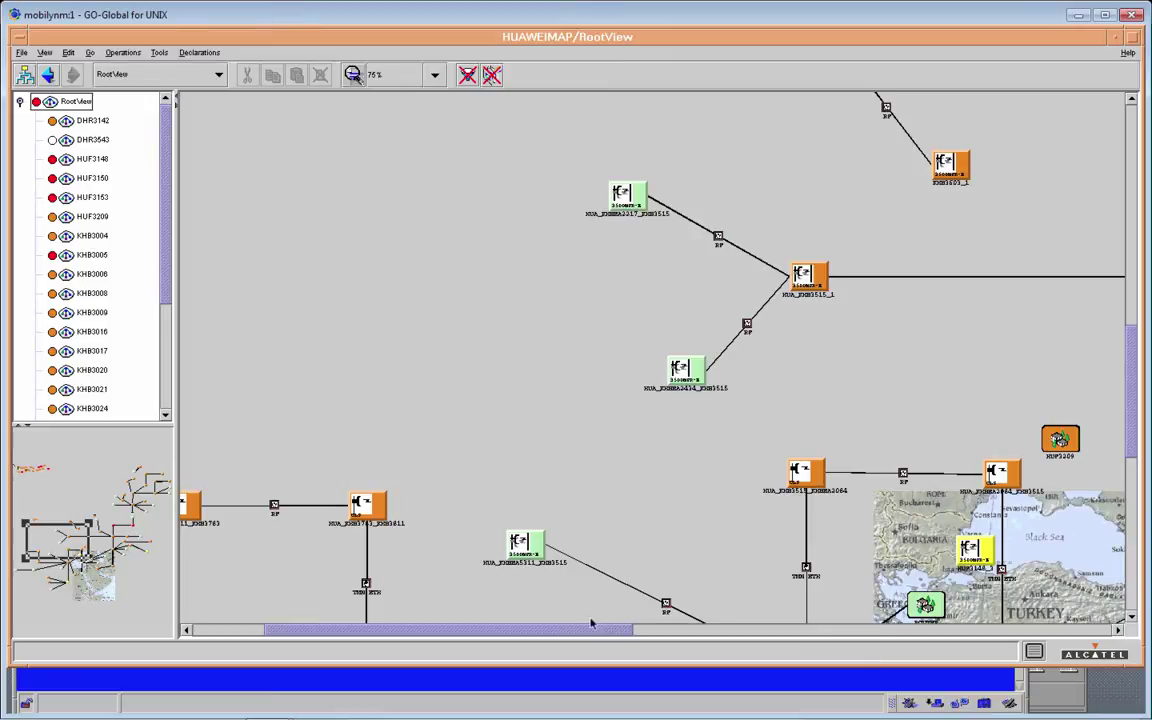
pyautogui.click(364, 503)
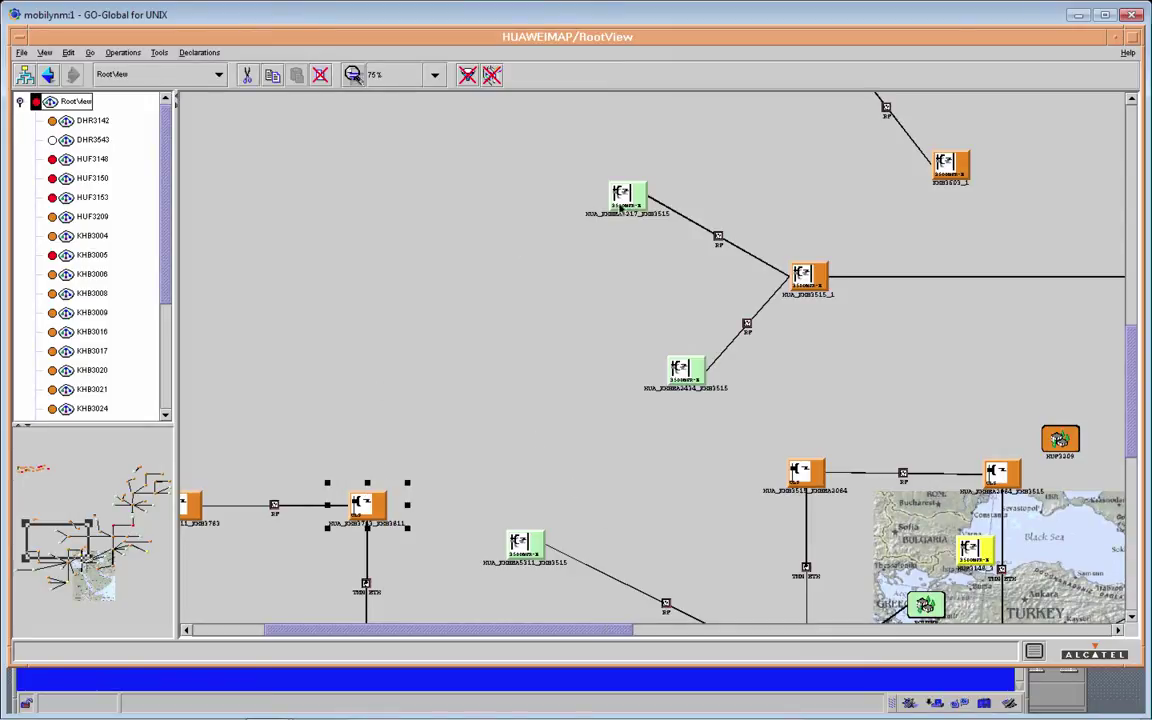
pyautogui.keyDown('shift'); pyautogui.click(603, 203); pyautogui.keyUp('shift')
pyautogui.click(68, 53)
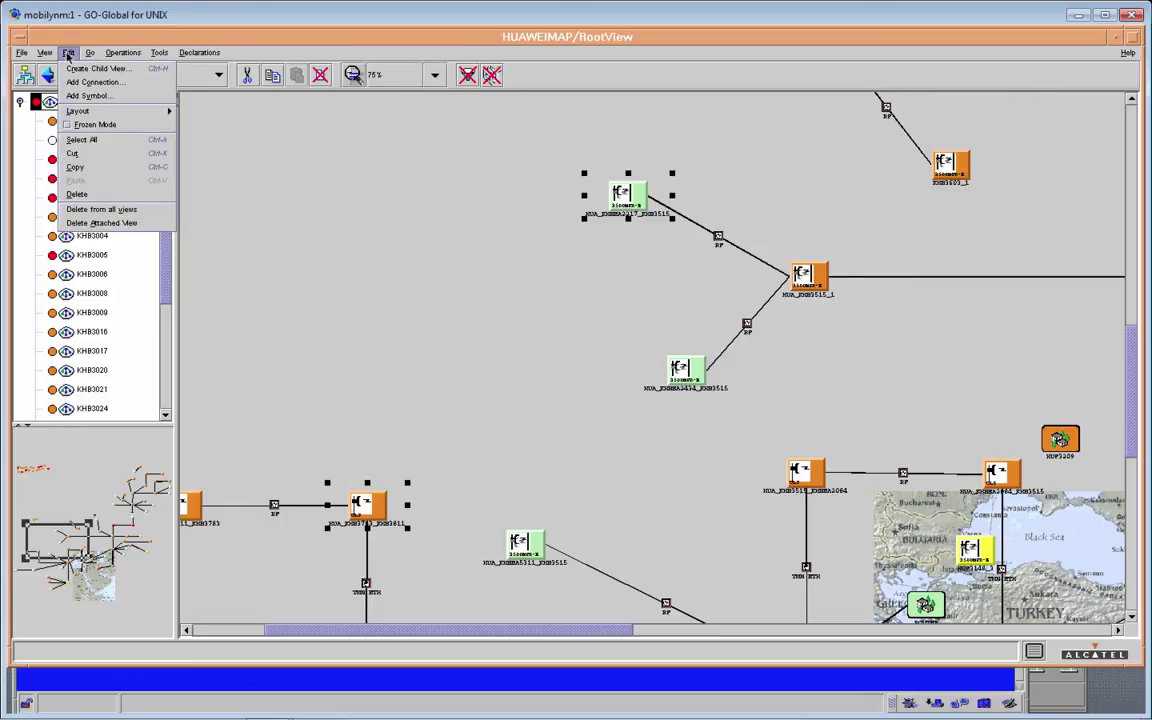
pyautogui.click(87, 83)
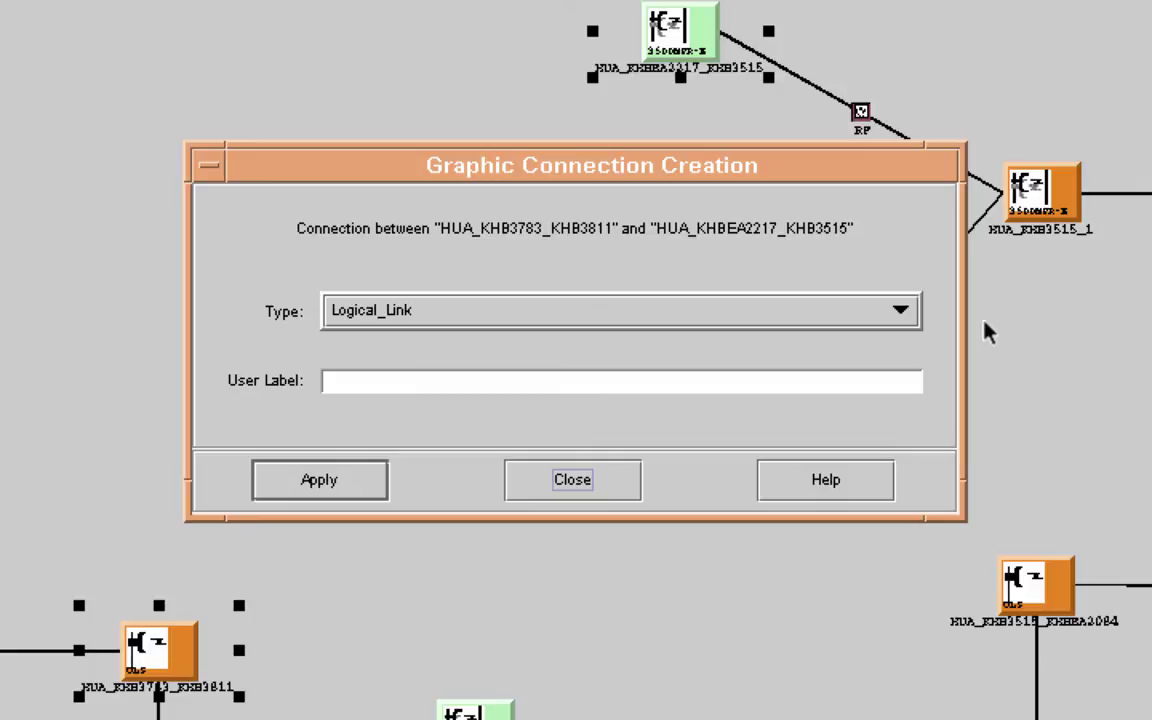
pyautogui.click(901, 314)
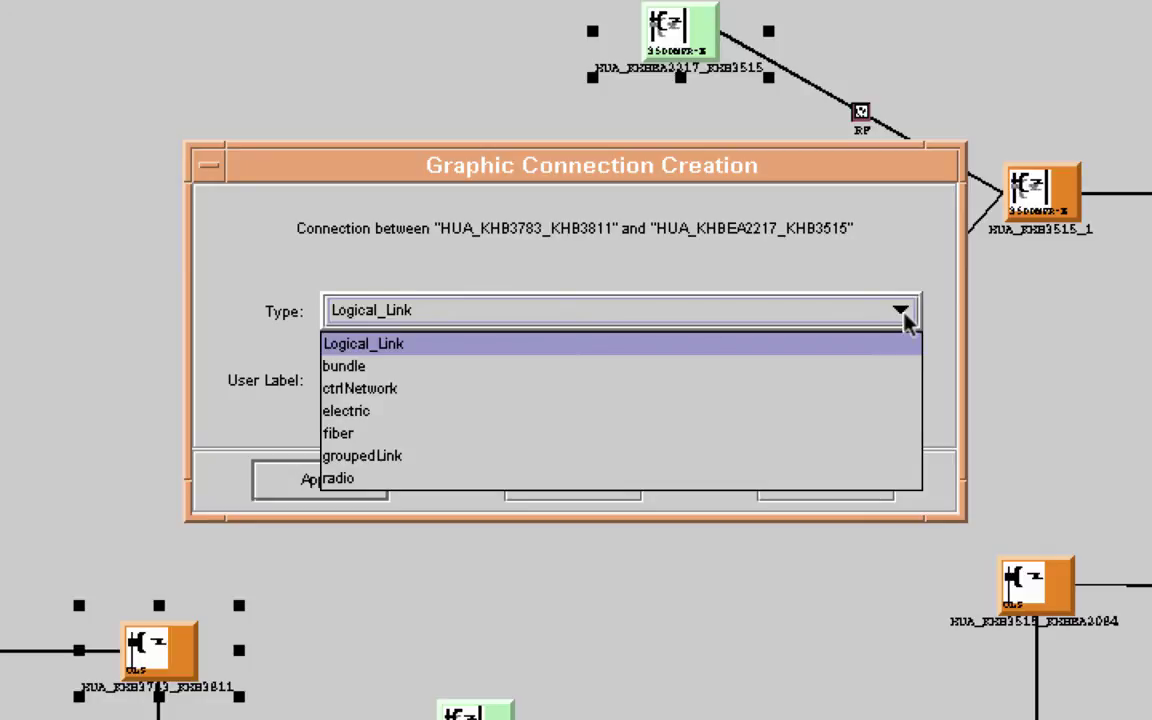
pyautogui.click(384, 432)
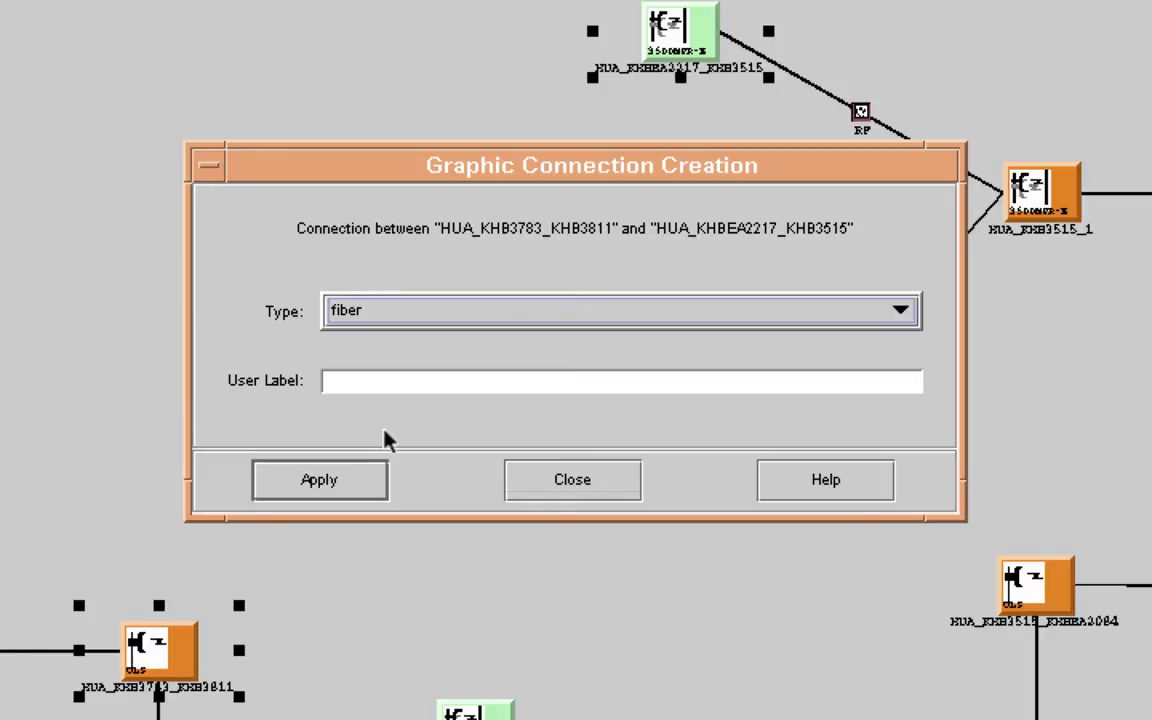
pyautogui.click(379, 385)
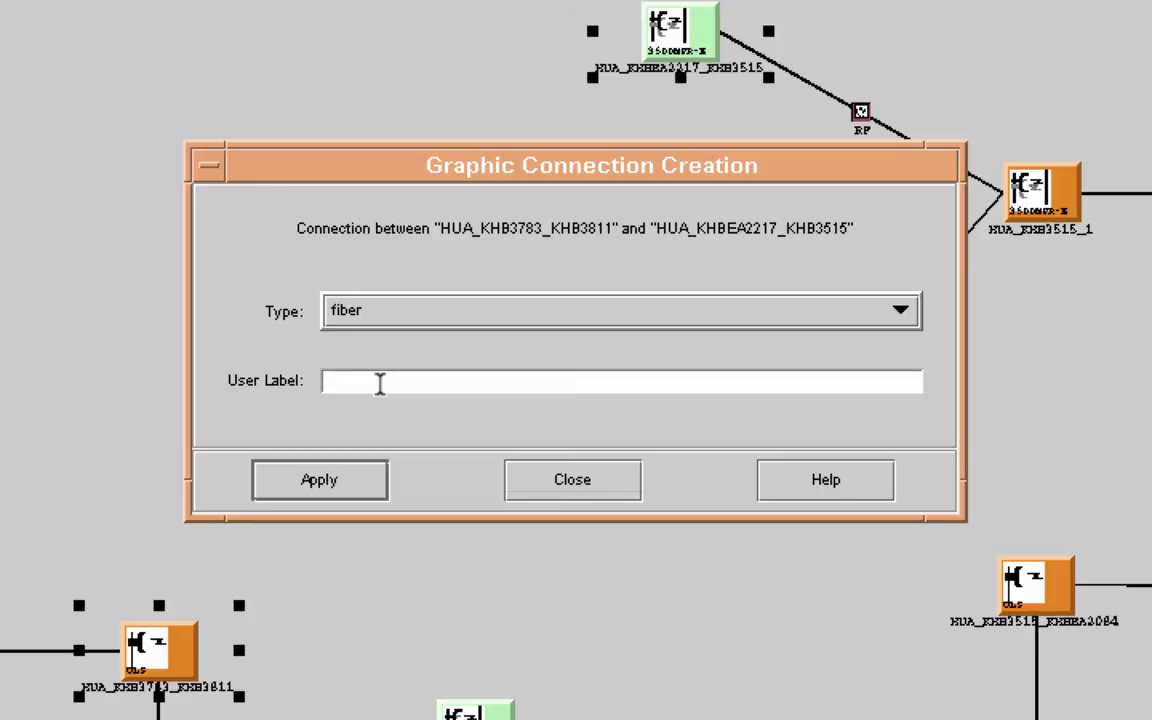
pyautogui.write('Fiber connection')
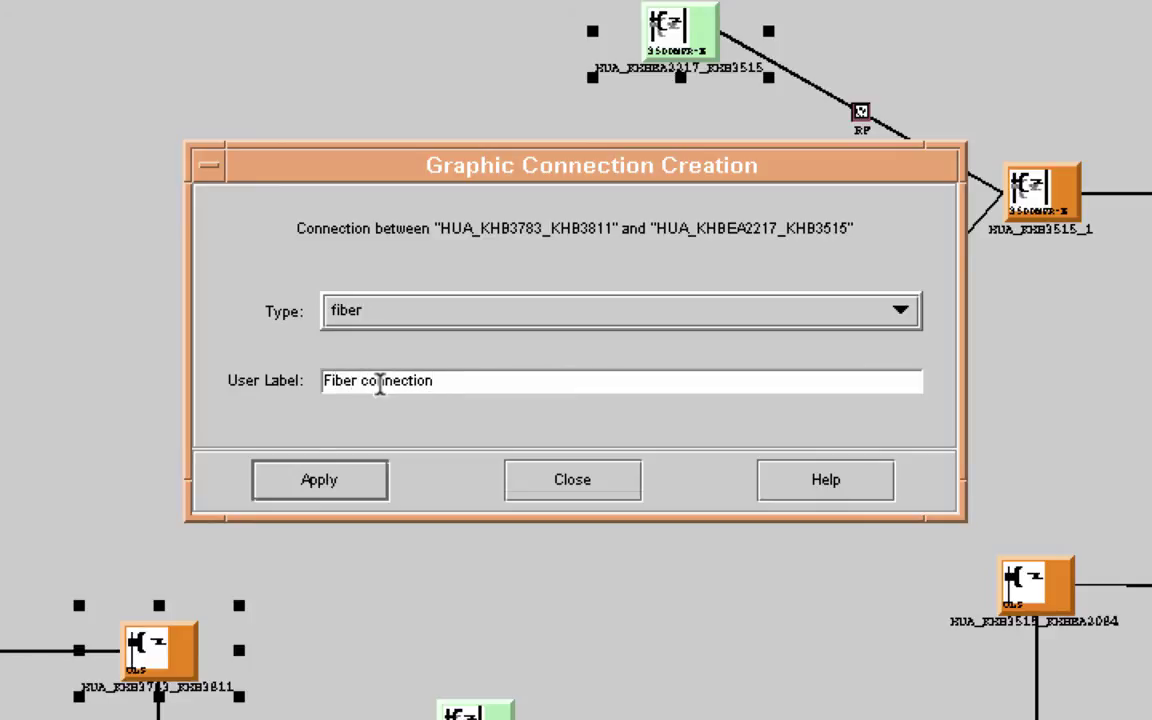
pyautogui.click(333, 481)
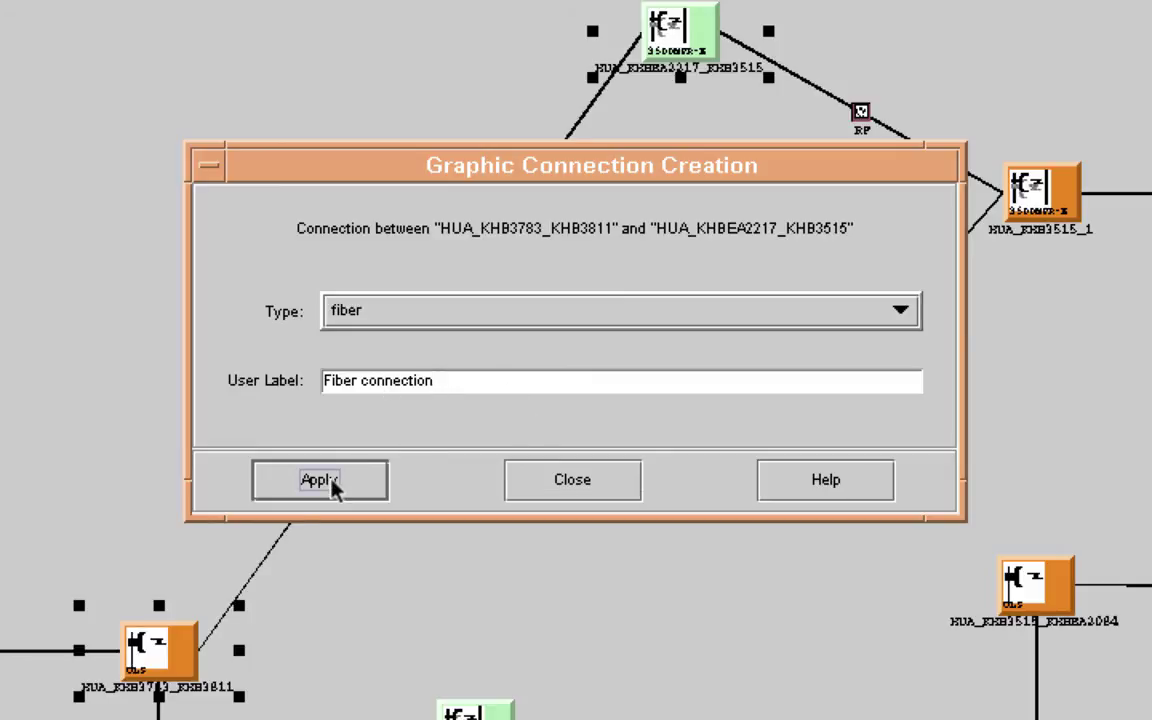
pyautogui.click(585, 487)
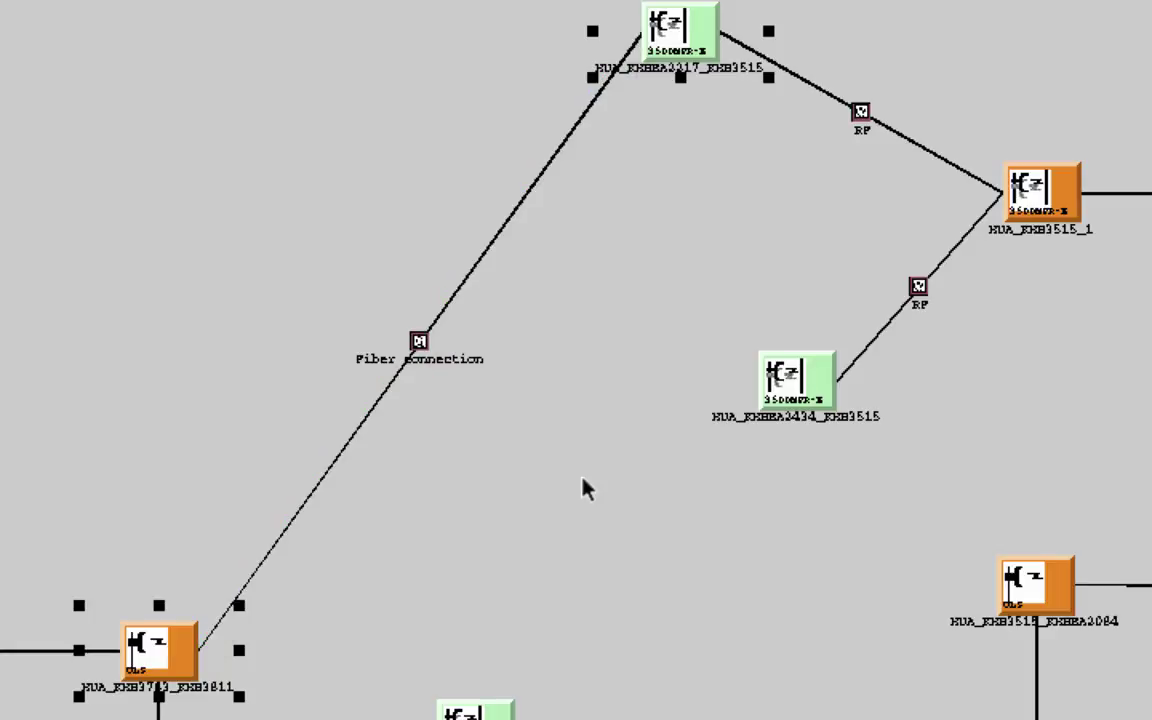
pyautogui.click(498, 232)
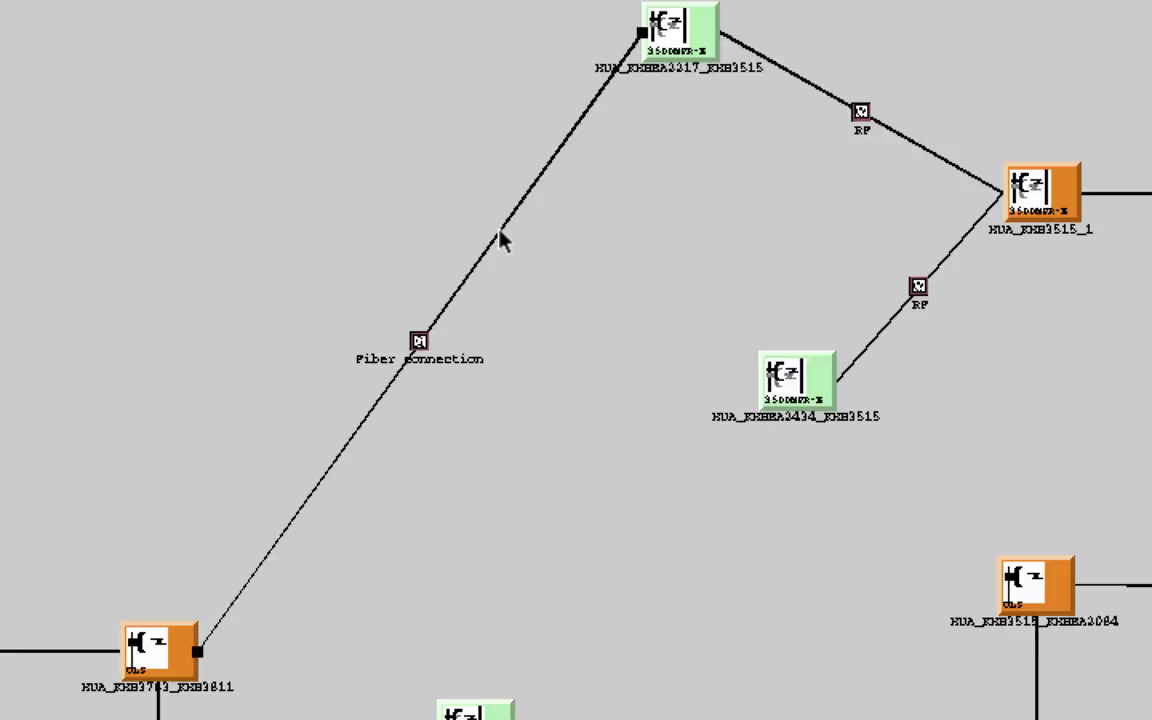
pyautogui.click(713, 260)
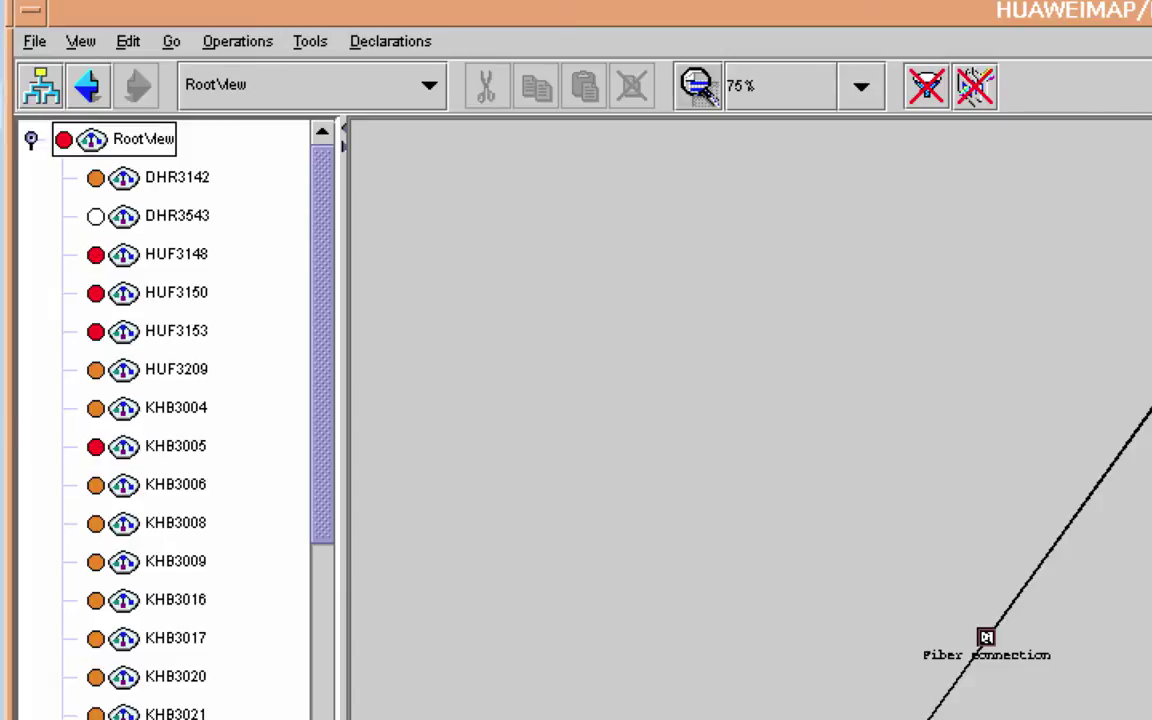
# Add a site symbol labelled CIENA to RootView and move it into the empty area beside HUA_KHBEA2217_KHB3515.
pyautogui.click(129, 42)
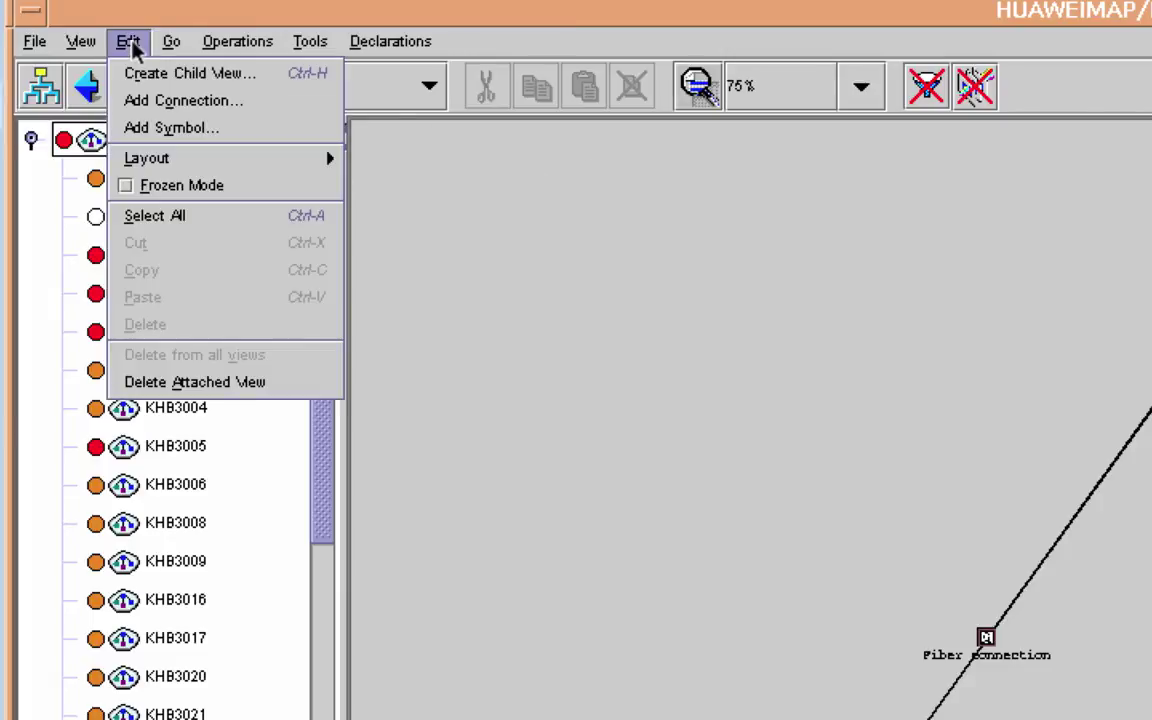
pyautogui.click(195, 140)
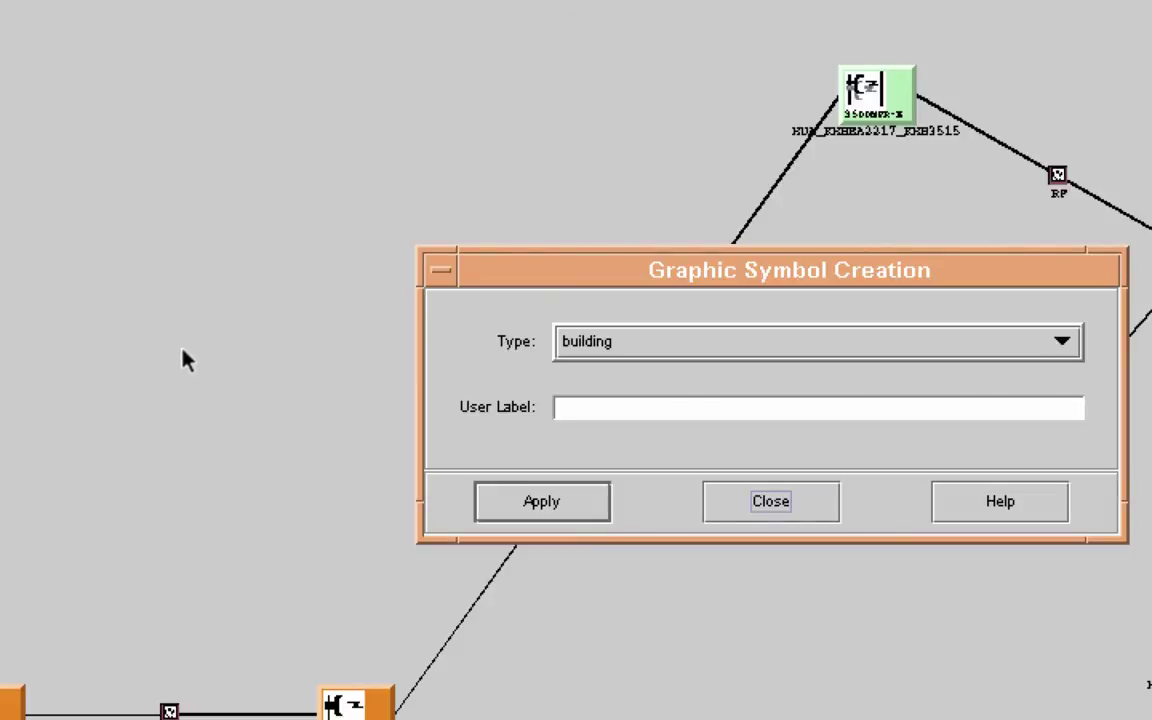
pyautogui.click(1062, 343)
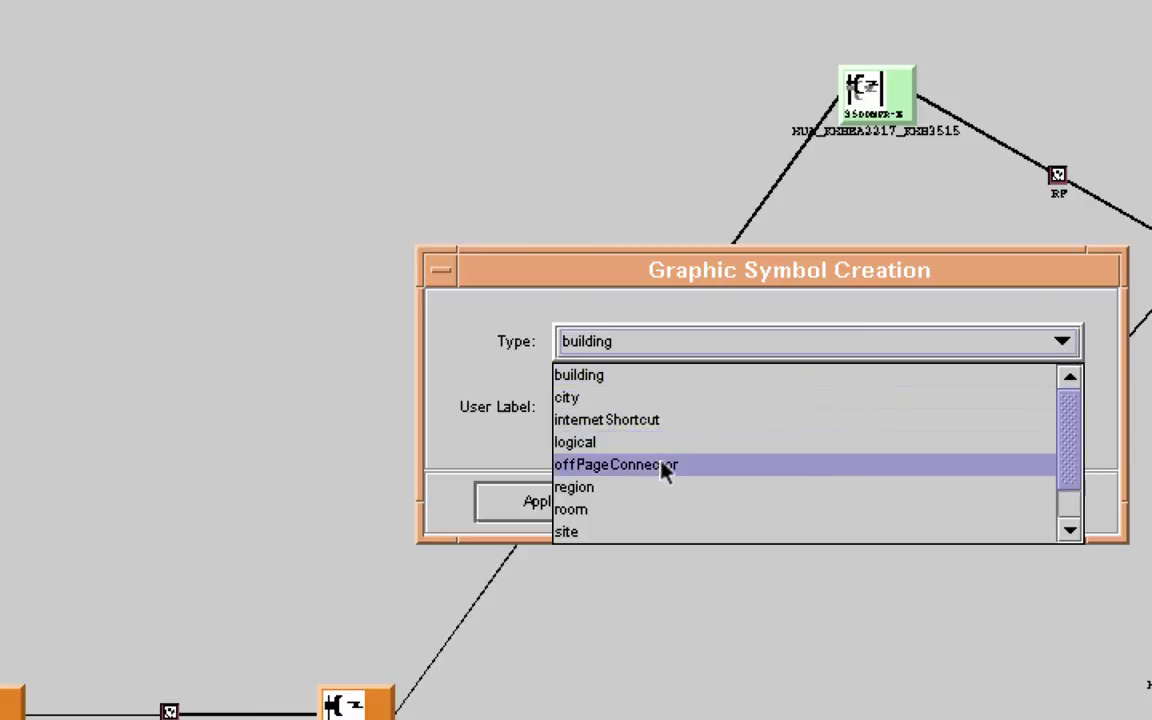
pyautogui.click(606, 532)
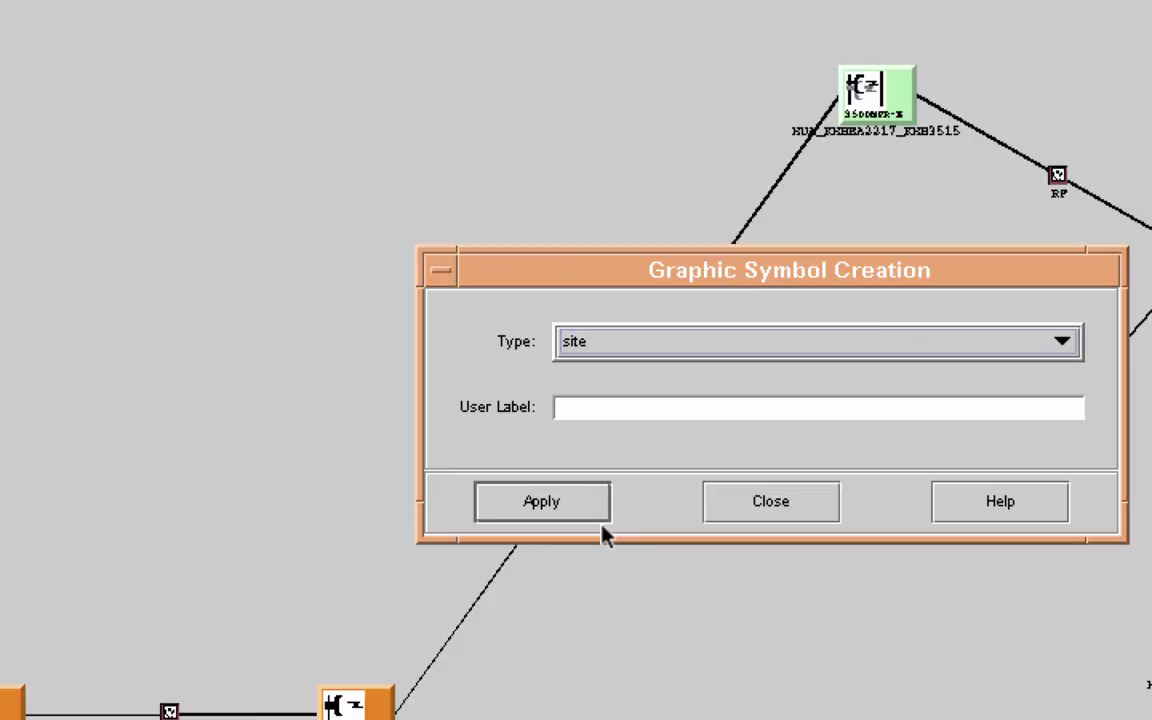
pyautogui.click(695, 401)
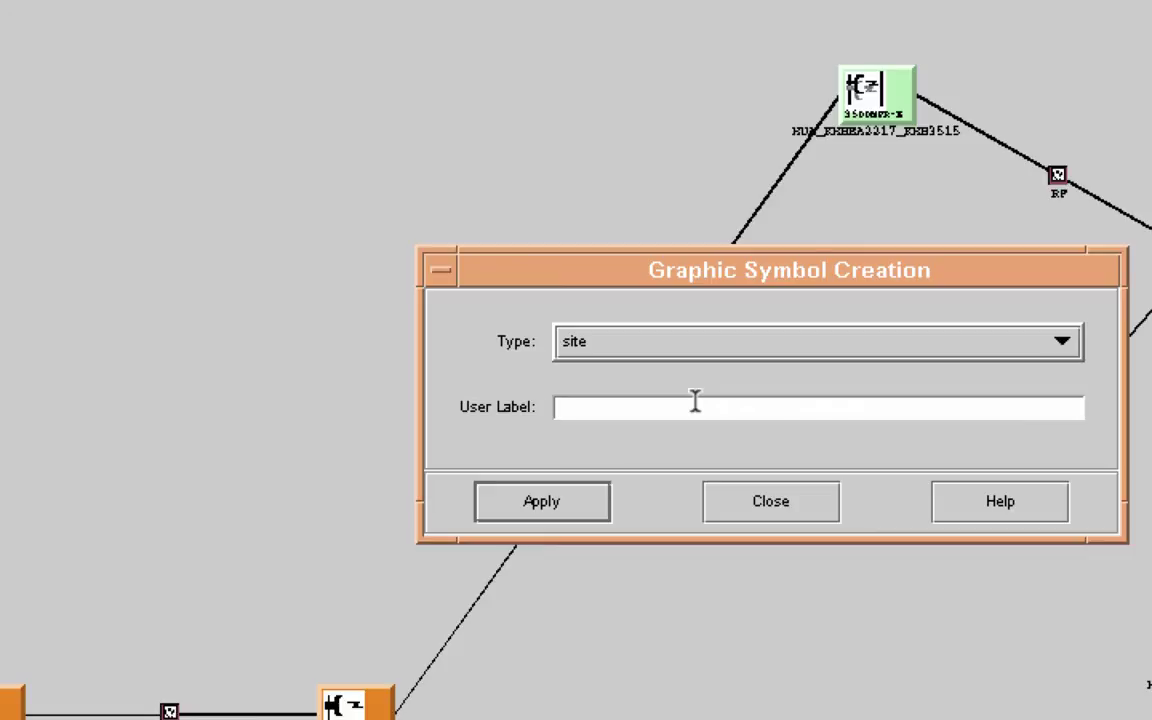
pyautogui.write('CIENA')
pyautogui.click(565, 511)
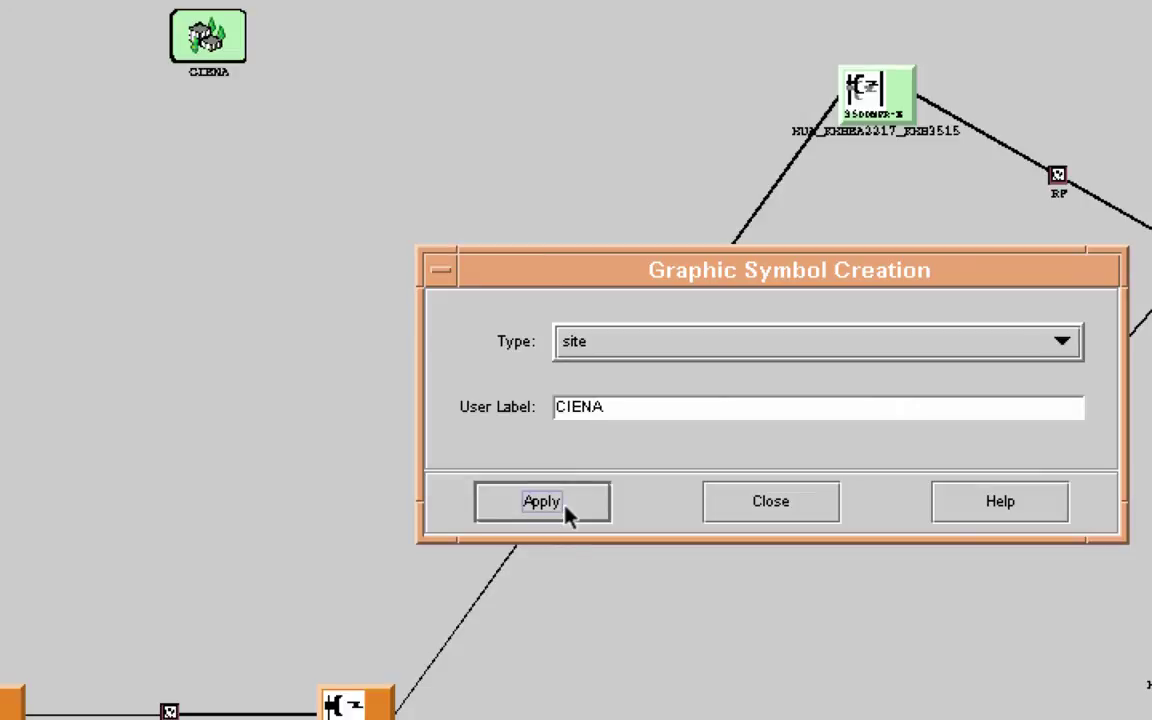
pyautogui.click(781, 511)
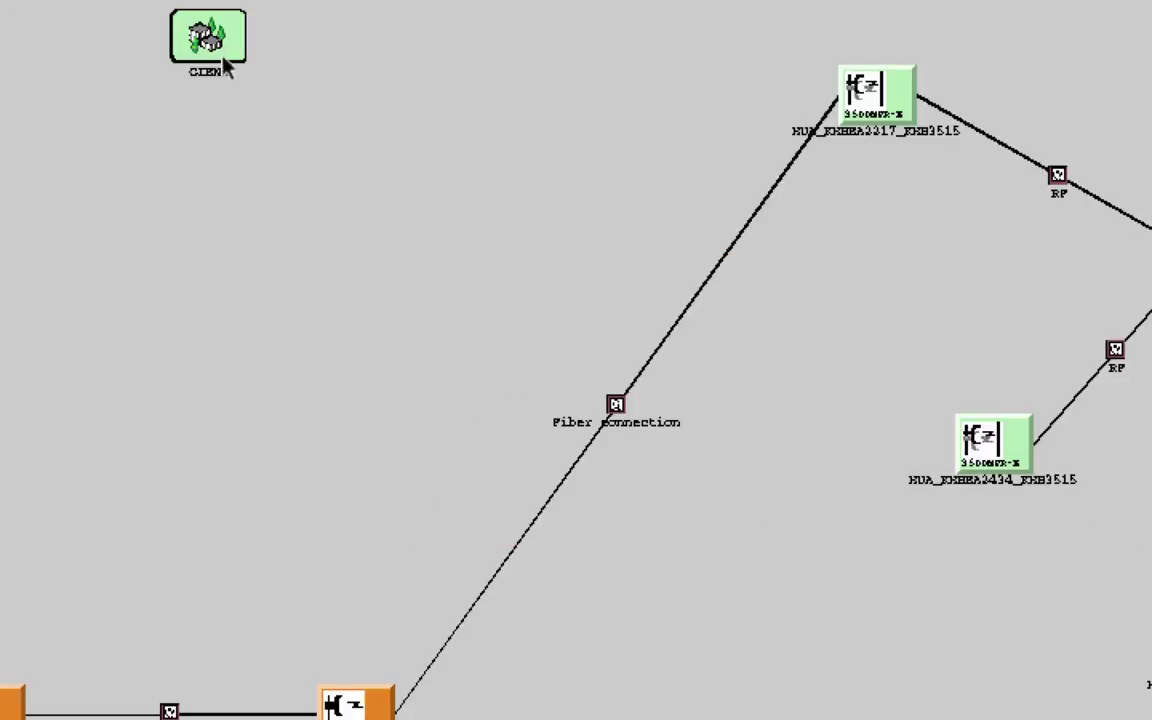
pyautogui.moveTo(203, 38); pyautogui.dragTo(535, 62)
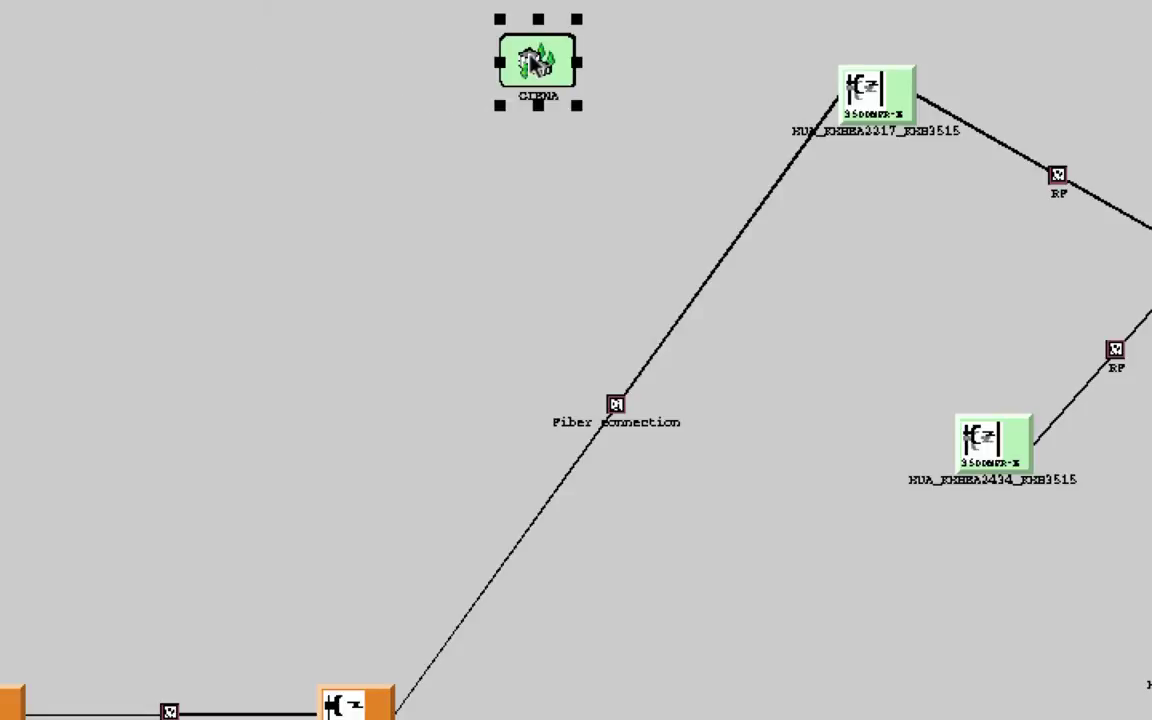
pyautogui.click(583, 183)
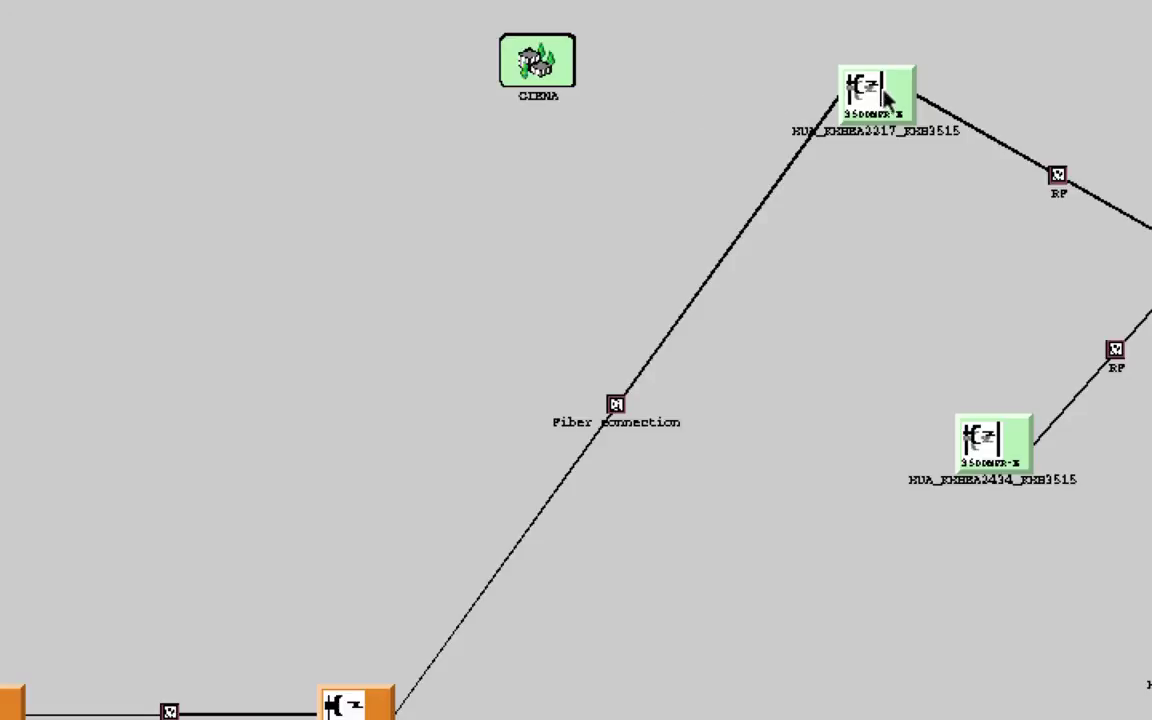
# Move the CIENA symbol in RootView into the empty area just above HUA_KHB3783_KHB3811.
pyautogui.moveTo(565, 72); pyautogui.dragTo(762, 26)
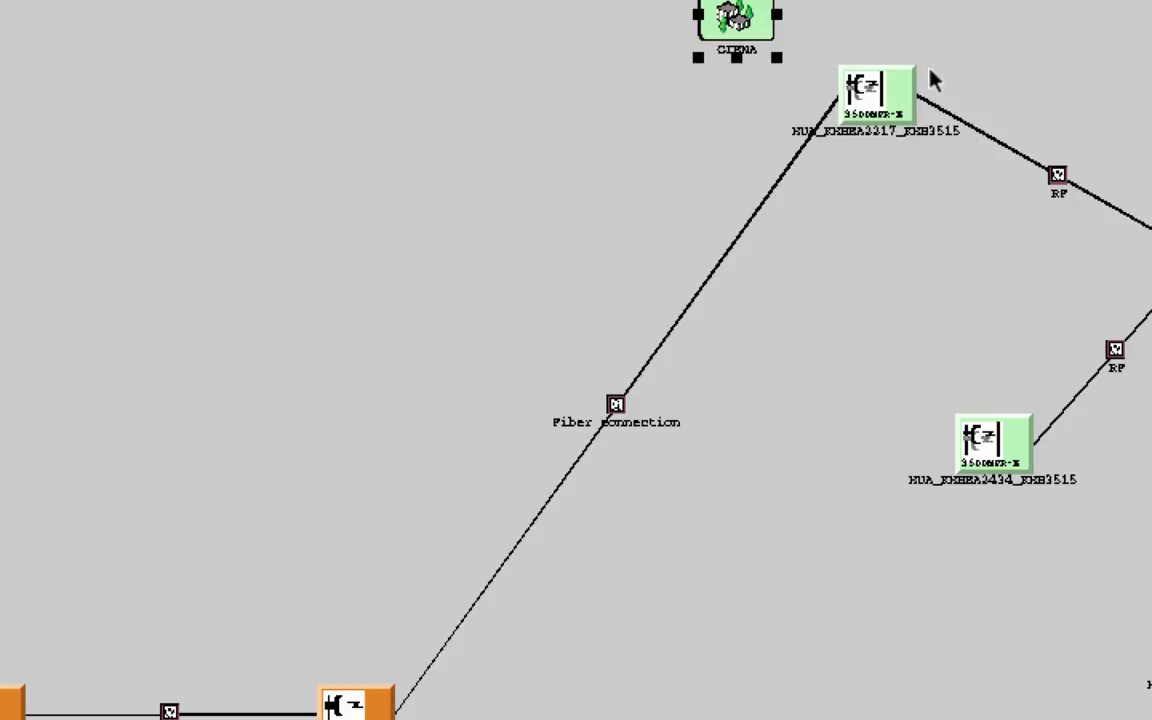
pyautogui.moveTo(744, 26); pyautogui.dragTo(296, 522)
# Add an electric connection labelled "TMN ETH" between HUA_KHB3783_KHB3811 and CIENA in RootView.
pyautogui.click(356, 705)
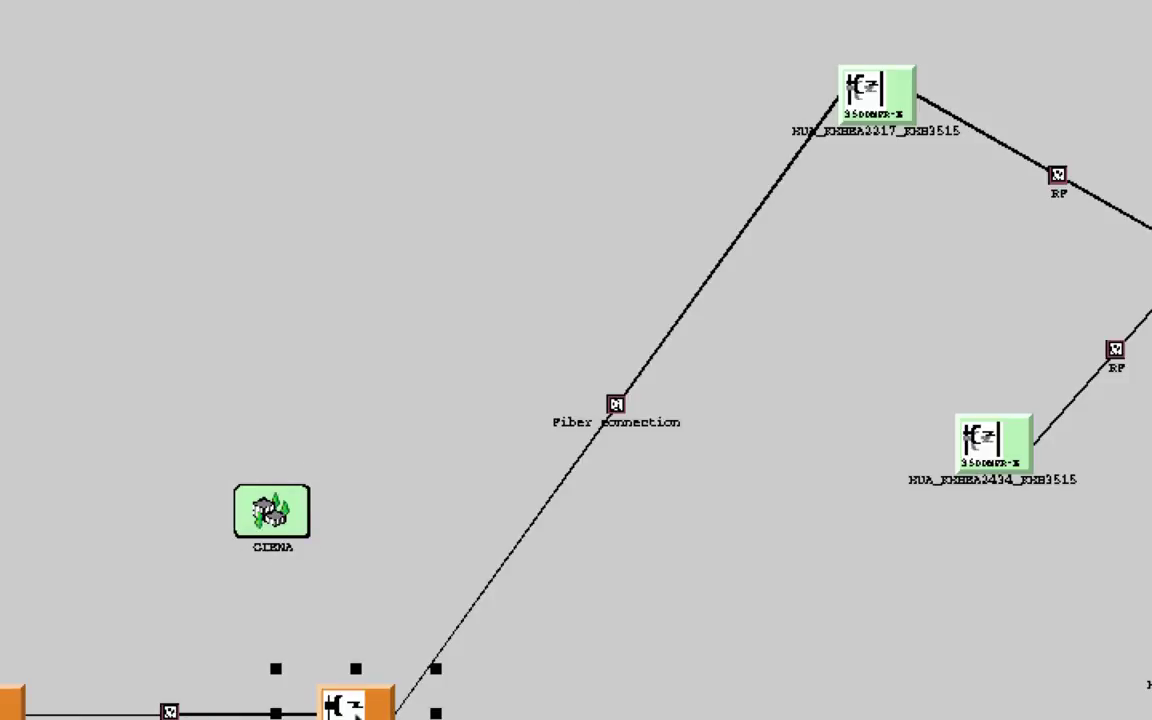
pyautogui.keyDown('shift'); pyautogui.click(274, 511); pyautogui.keyUp('shift')
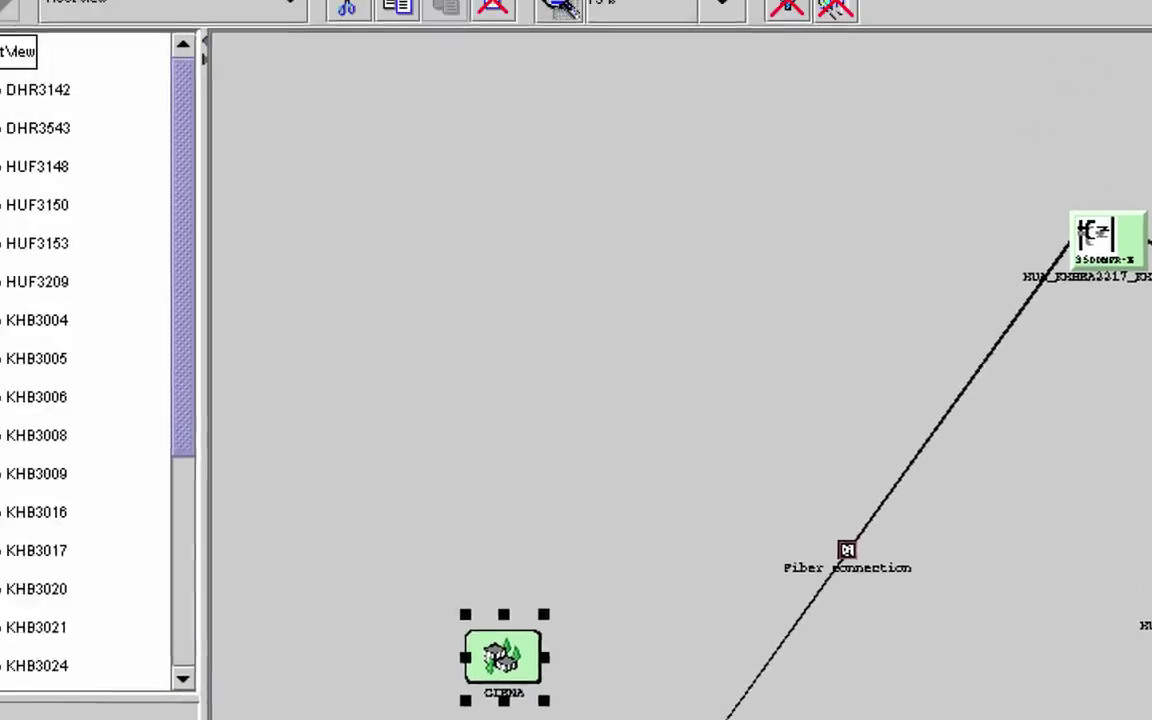
pyautogui.click(128, 41)
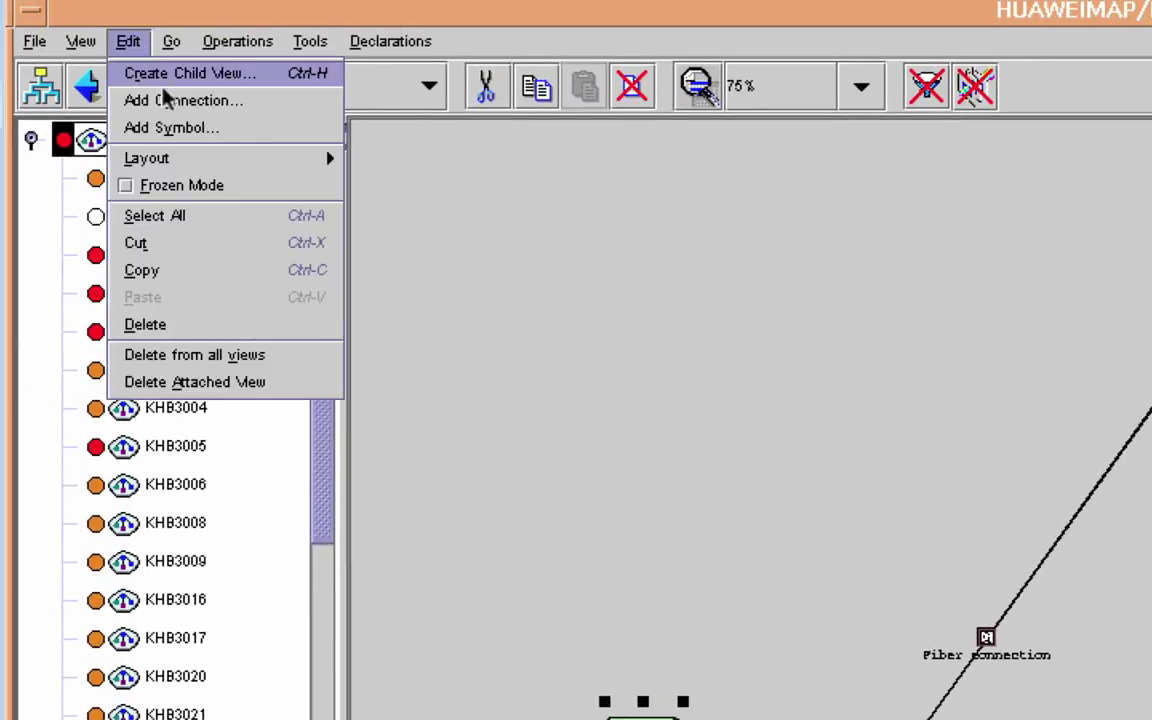
pyautogui.click(174, 102)
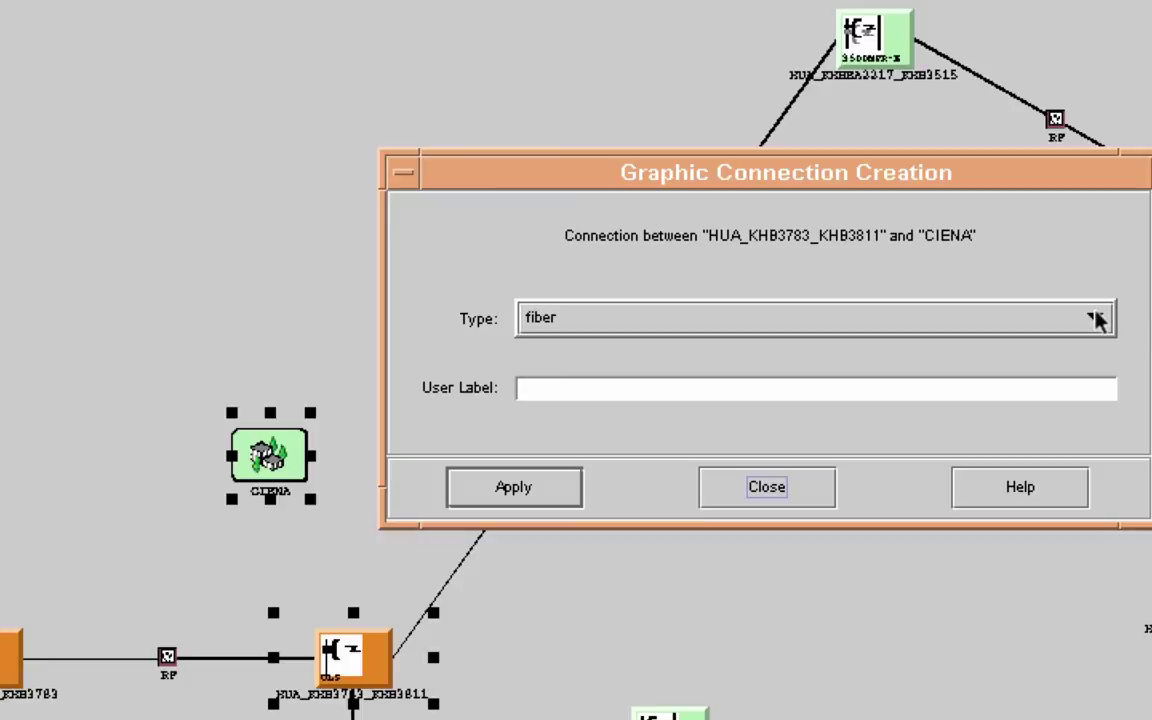
pyautogui.click(1097, 318)
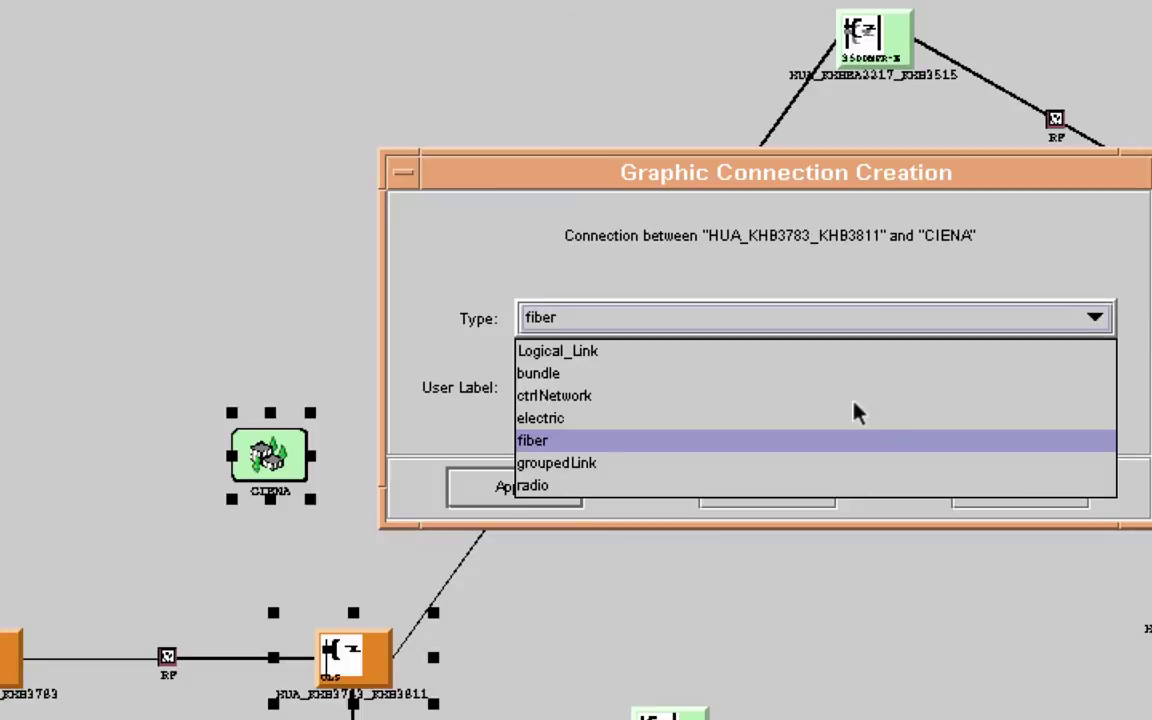
pyautogui.click(580, 419)
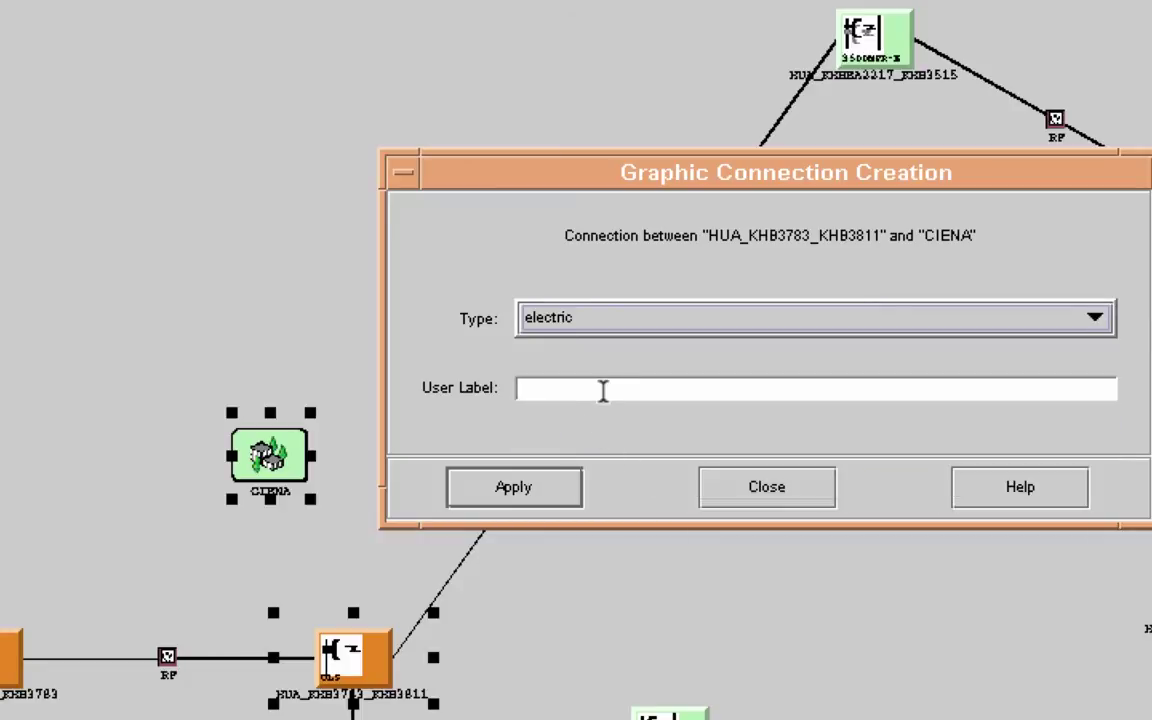
pyautogui.click(603, 390)
pyautogui.write('TN')
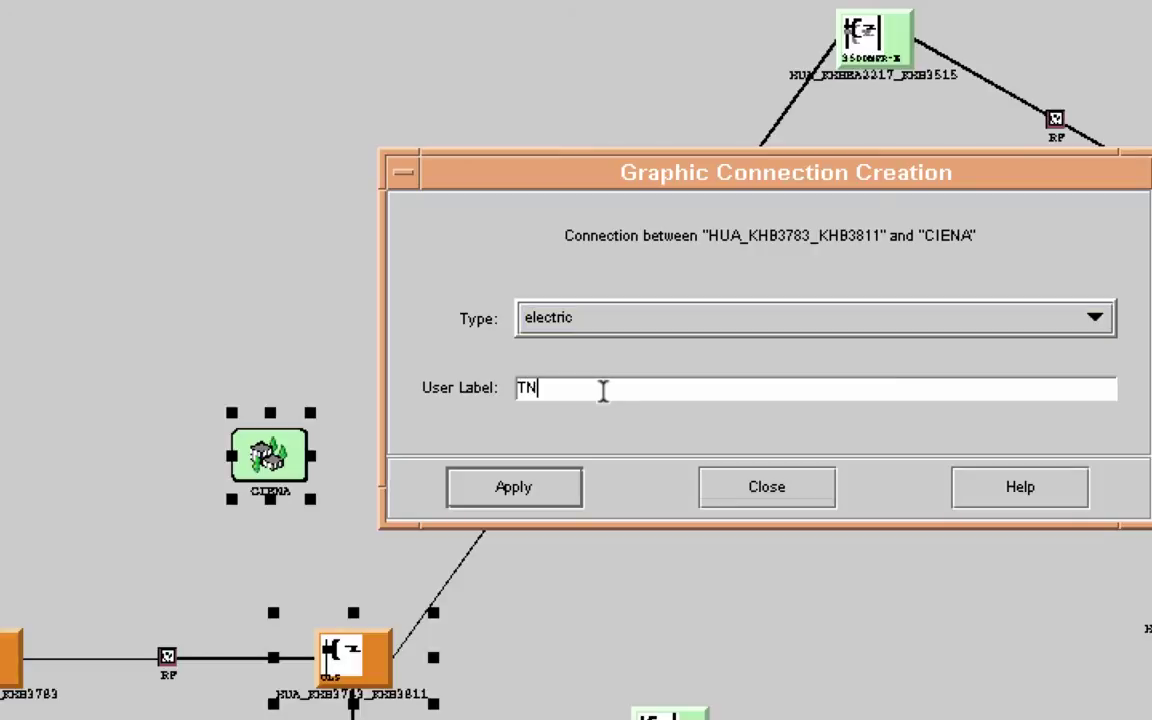
pyautogui.press('BackSpace')
pyautogui.write('MN ETH')
pyautogui.click(546, 491)
pyautogui.click(784, 496)
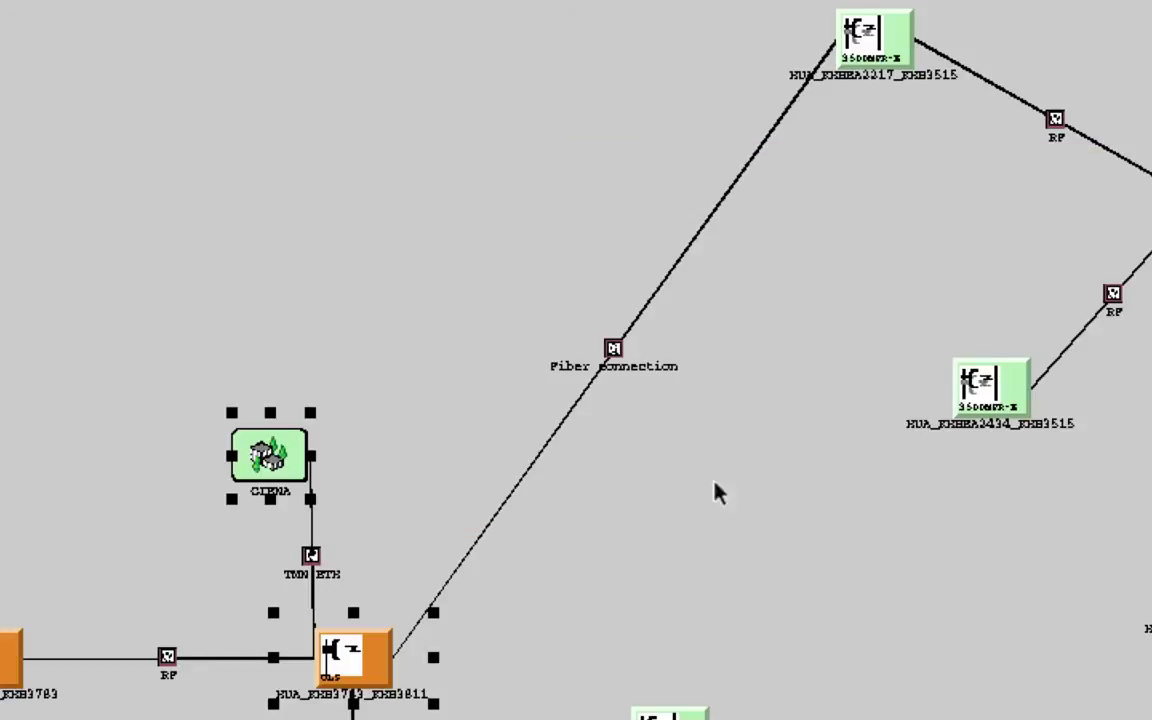
# Shift the CIENA symbol slightly away from HUA_KHB3783_KHB3811 so its TMN ETH link slants, and check which items the link joins.
pyautogui.click(408, 463)
pyautogui.moveTo(264, 459); pyautogui.dragTo(180, 450)
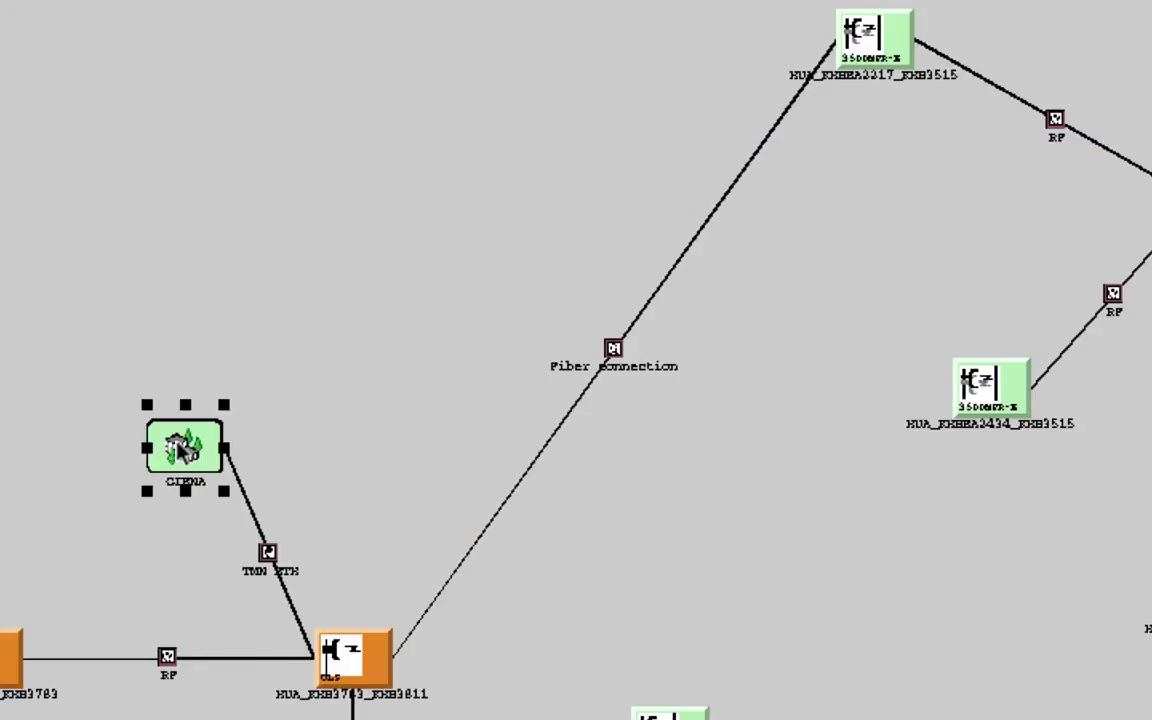
pyautogui.click(286, 597)
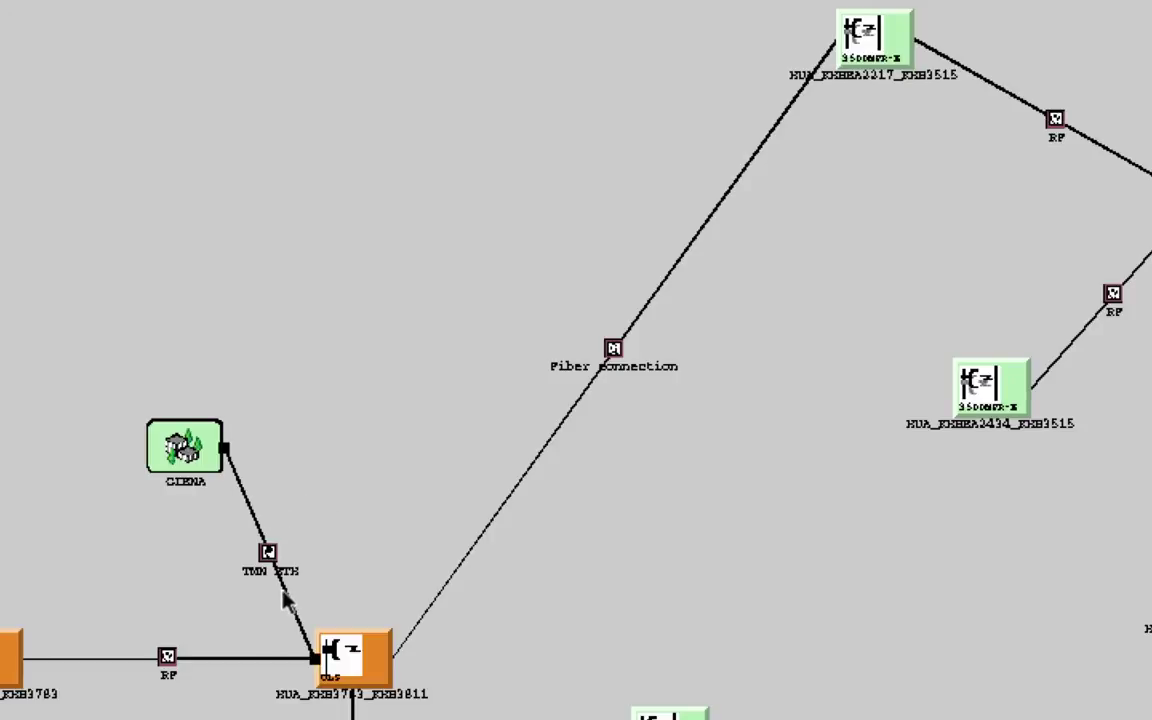
pyautogui.click(193, 447)
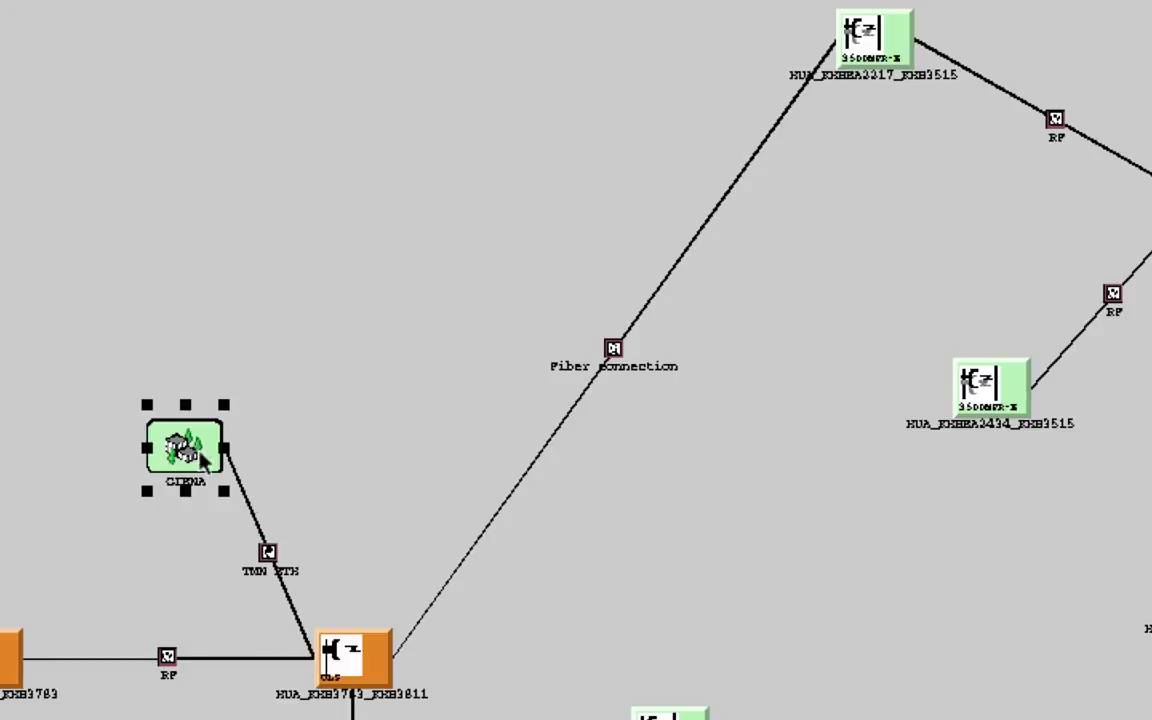
pyautogui.click(258, 530)
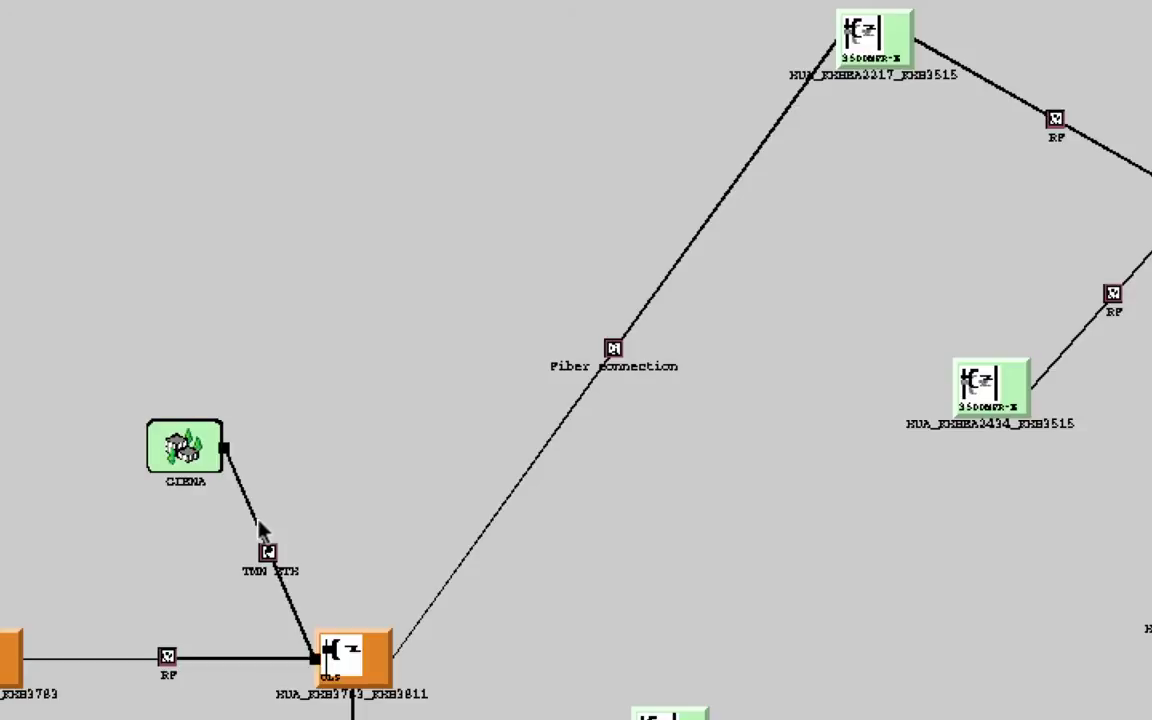
pyautogui.click(331, 405)
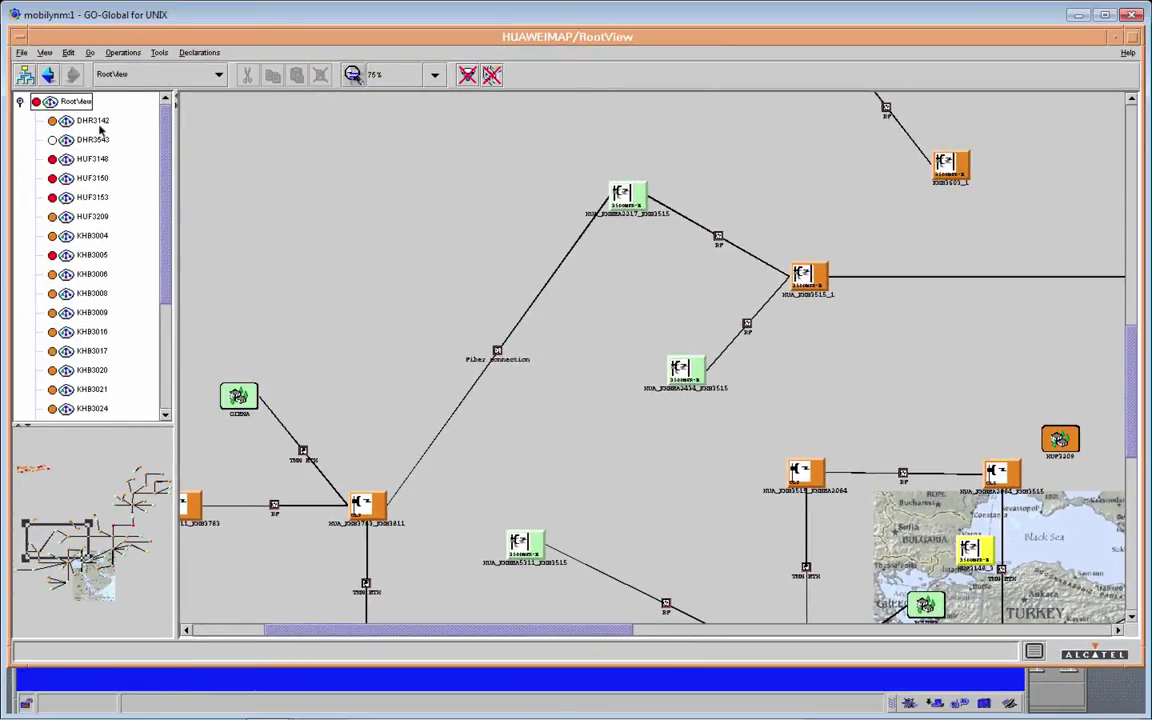
# Examine the arrangement of network elements in the DHR3142, DHR3543, HUF3148, HUF3150 and HUF3153 views.
pyautogui.doubleClick(92, 120)
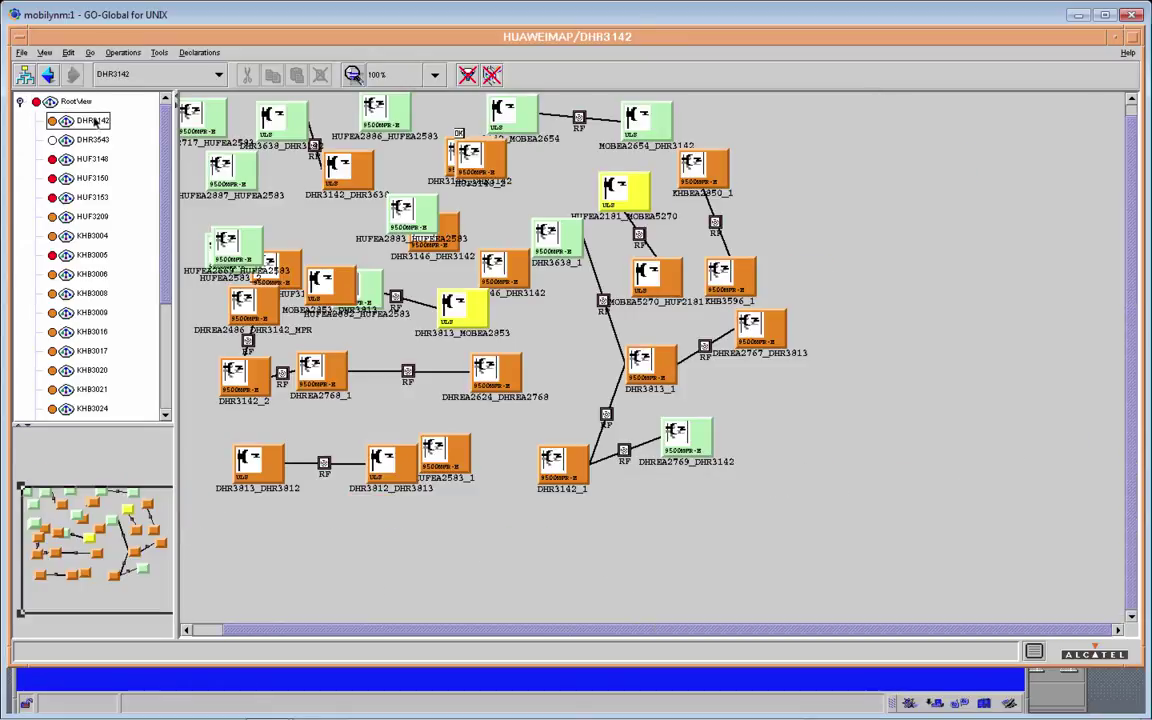
pyautogui.doubleClick(100, 140)
pyautogui.doubleClick(99, 159)
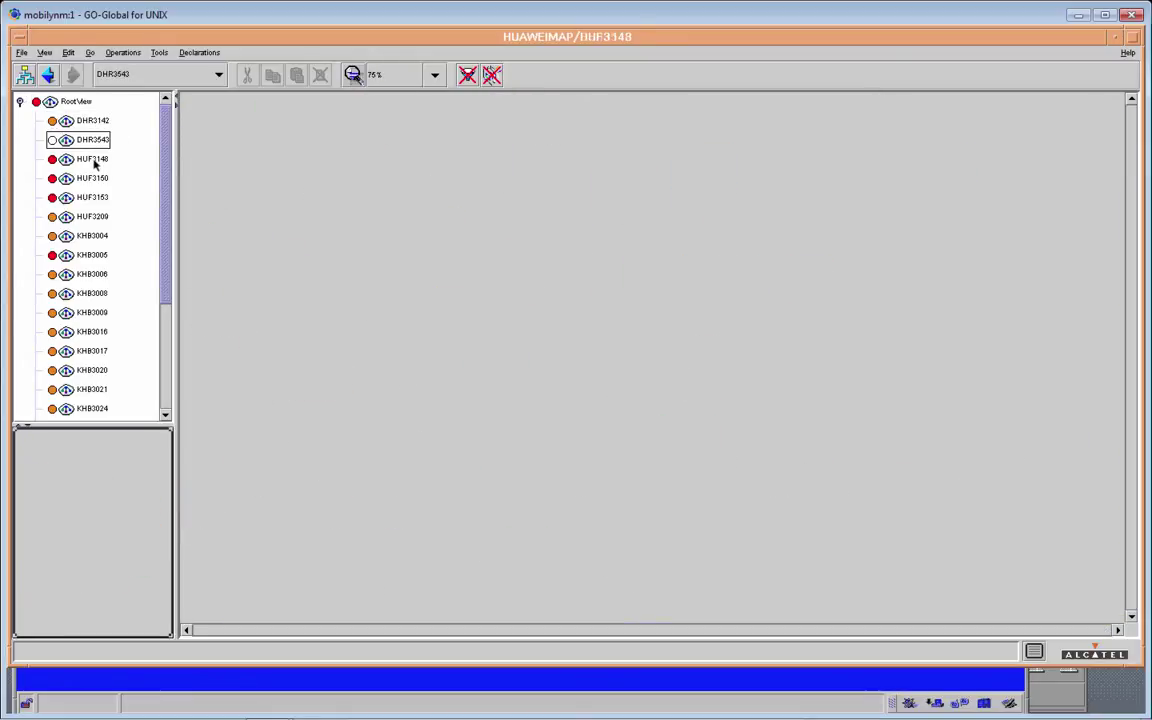
pyautogui.doubleClick(95, 178)
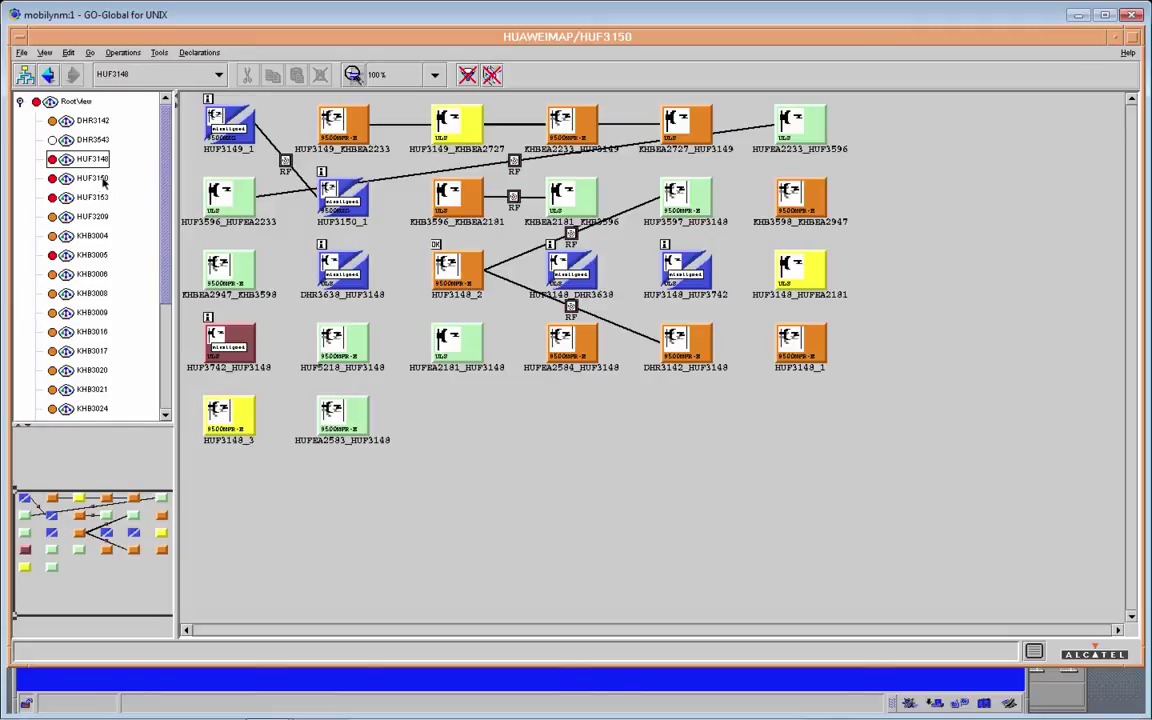
pyautogui.doubleClick(95, 199)
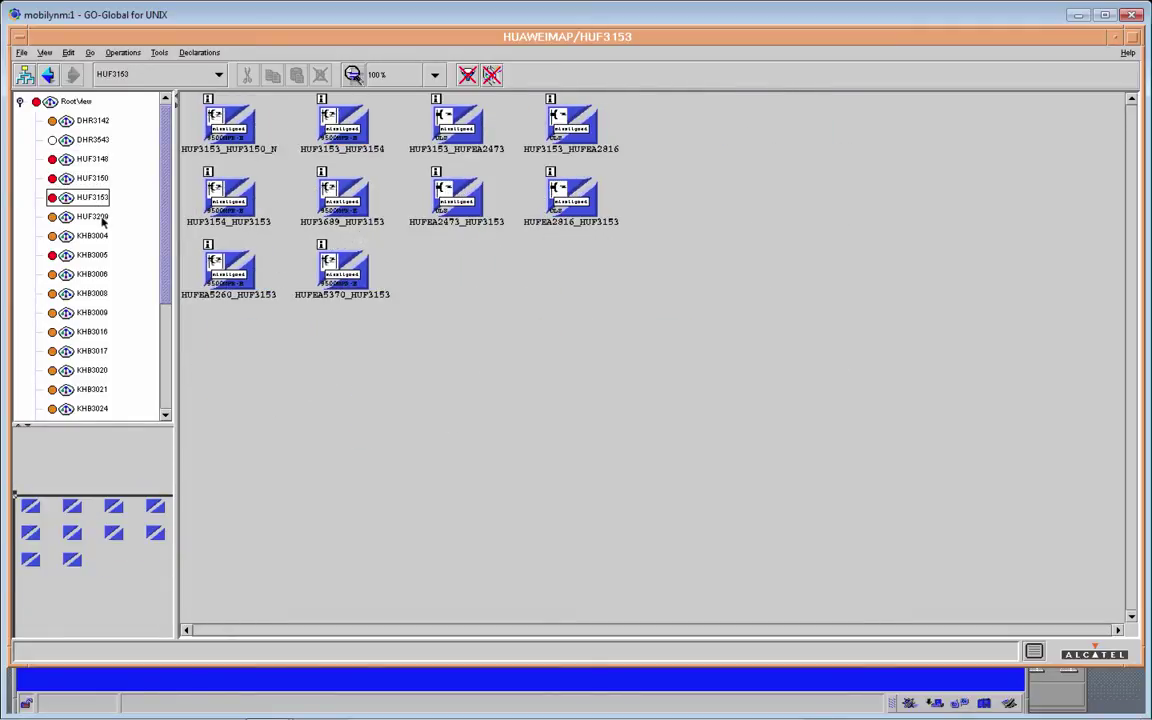
# Open the HUF3209 view and arrange its network elements with the Network layout.
pyautogui.doubleClick(102, 219)
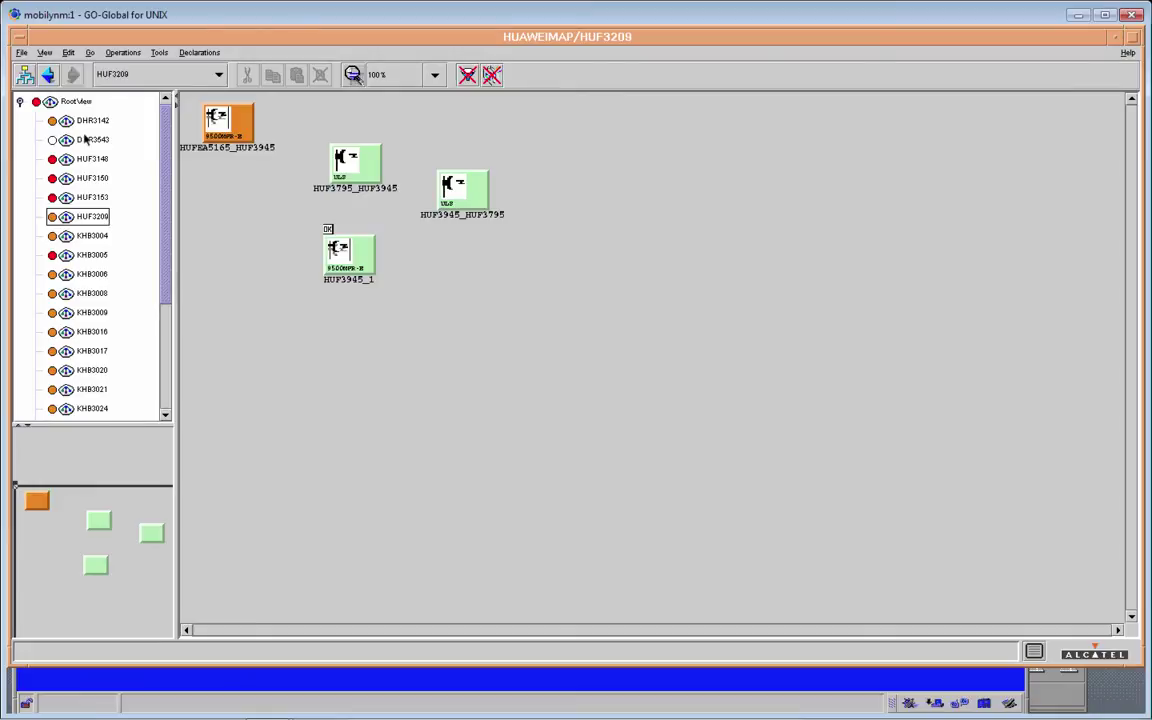
pyautogui.click(69, 53)
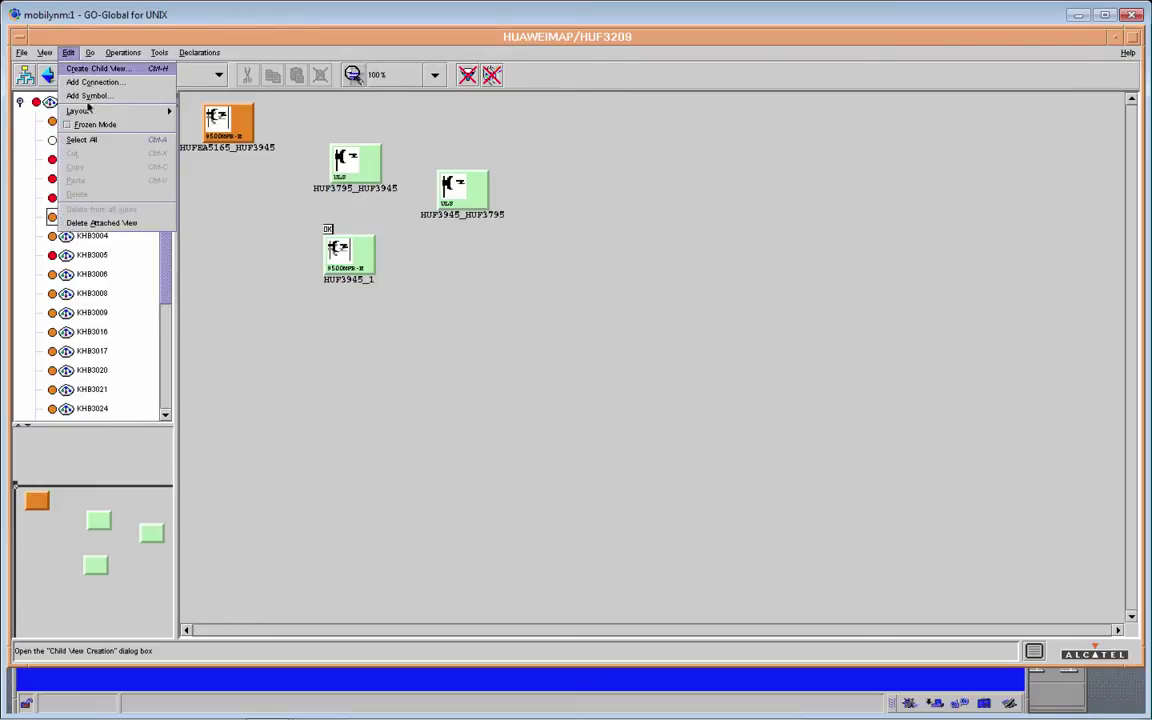
pyautogui.moveTo(82, 108)
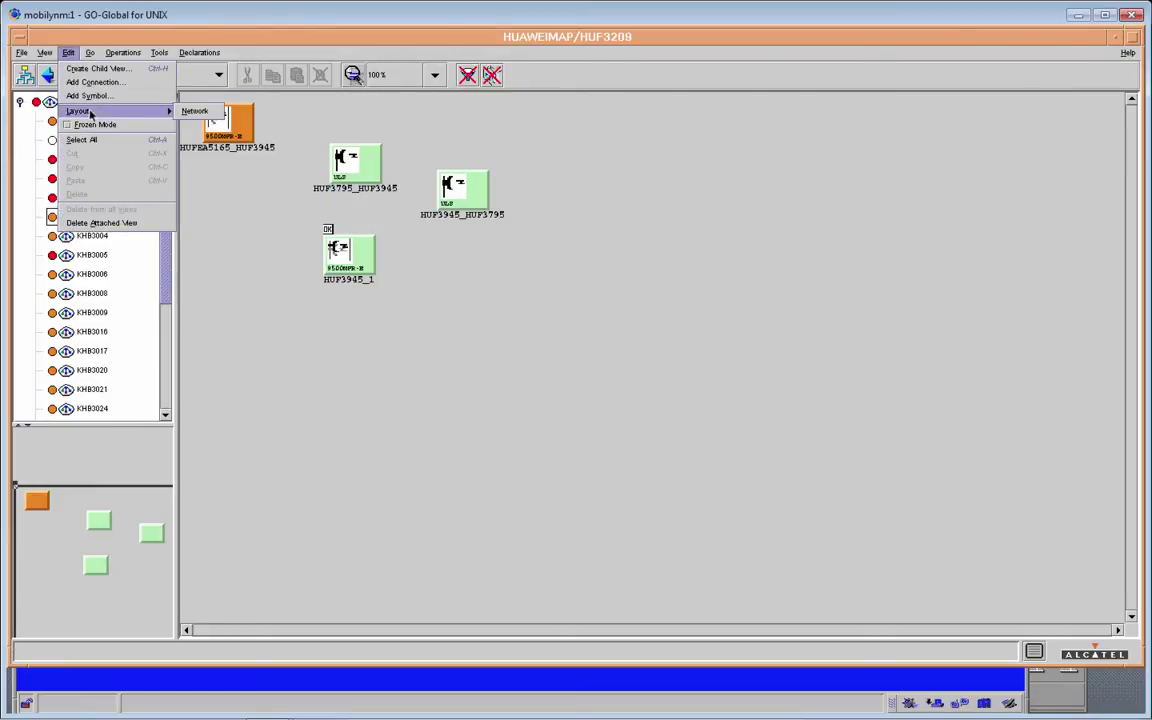
pyautogui.click(197, 112)
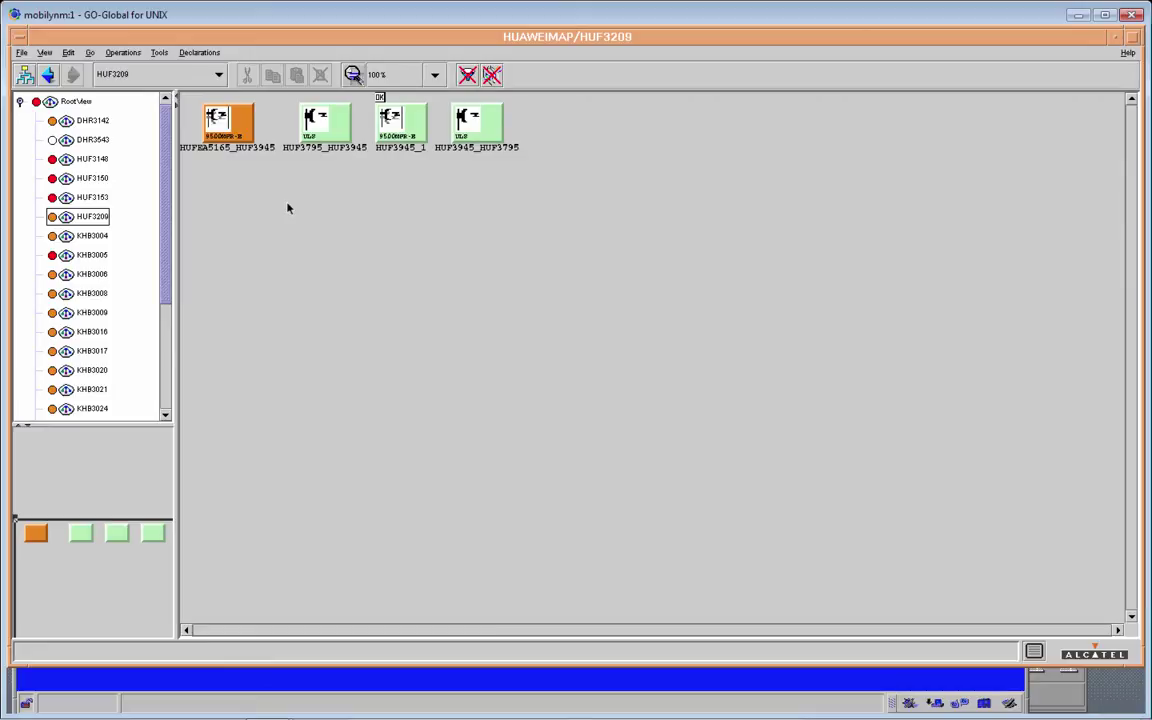
# Open the KHB3004 view and apply the Network layout to its network elements twice.
pyautogui.click(100, 236)
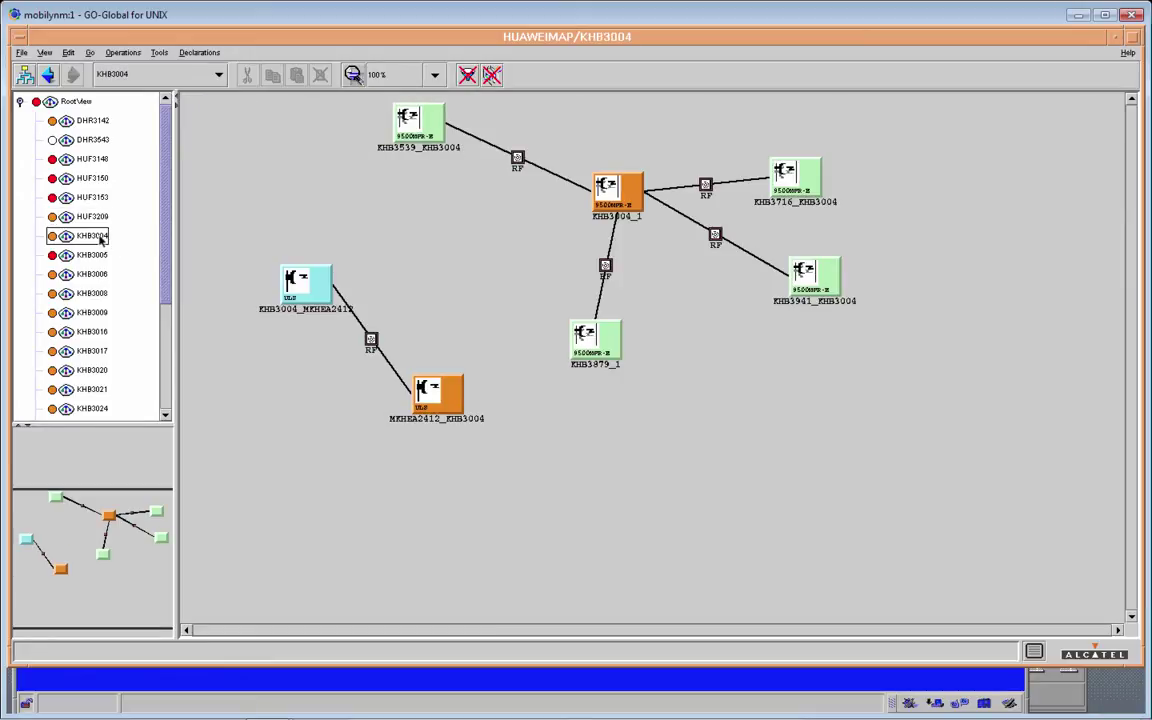
pyautogui.click(68, 53)
pyautogui.moveTo(160, 111)
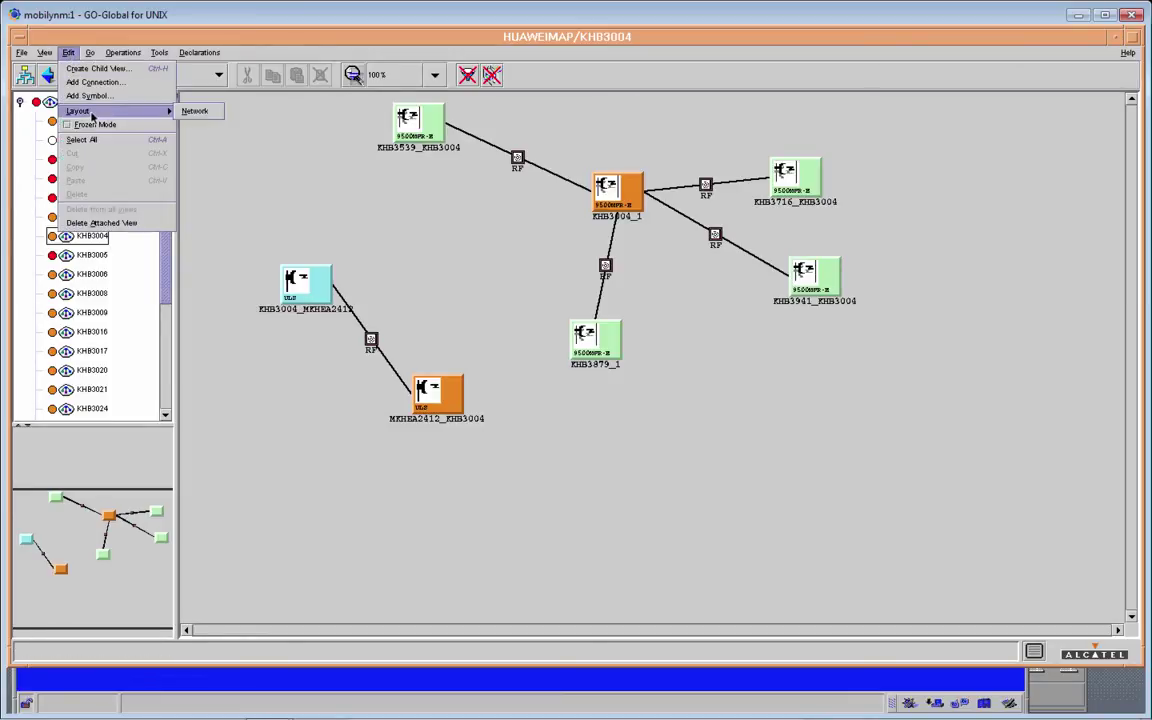
pyautogui.click(195, 112)
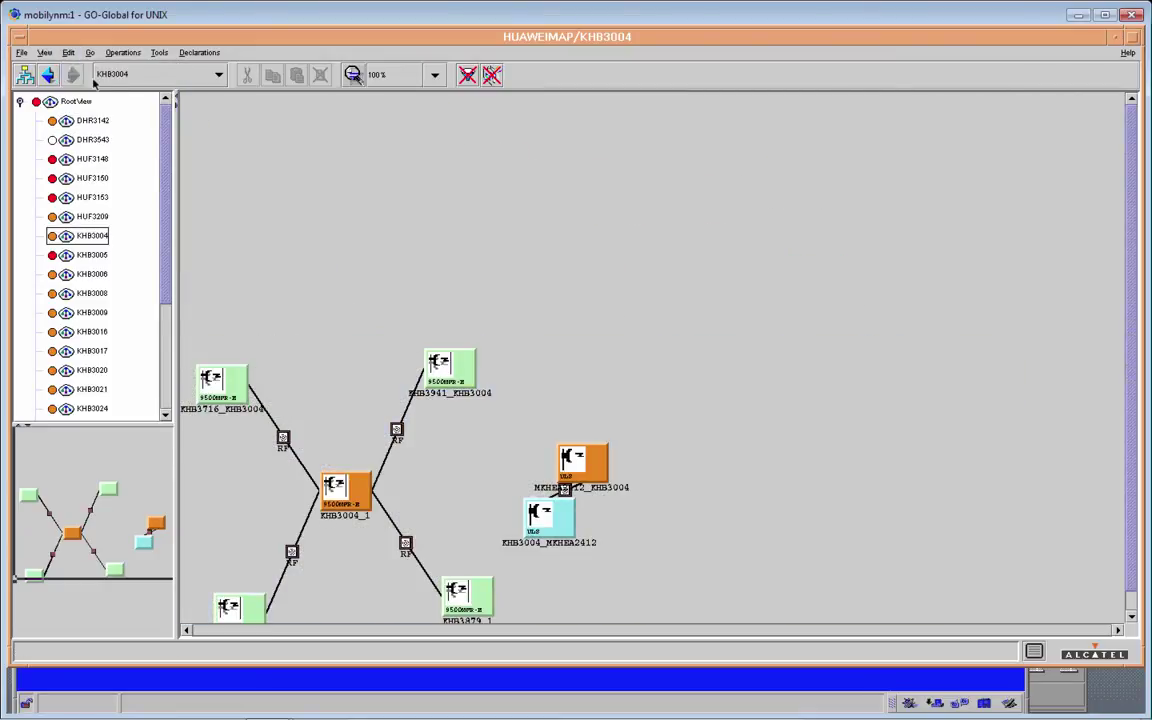
pyautogui.click(68, 54)
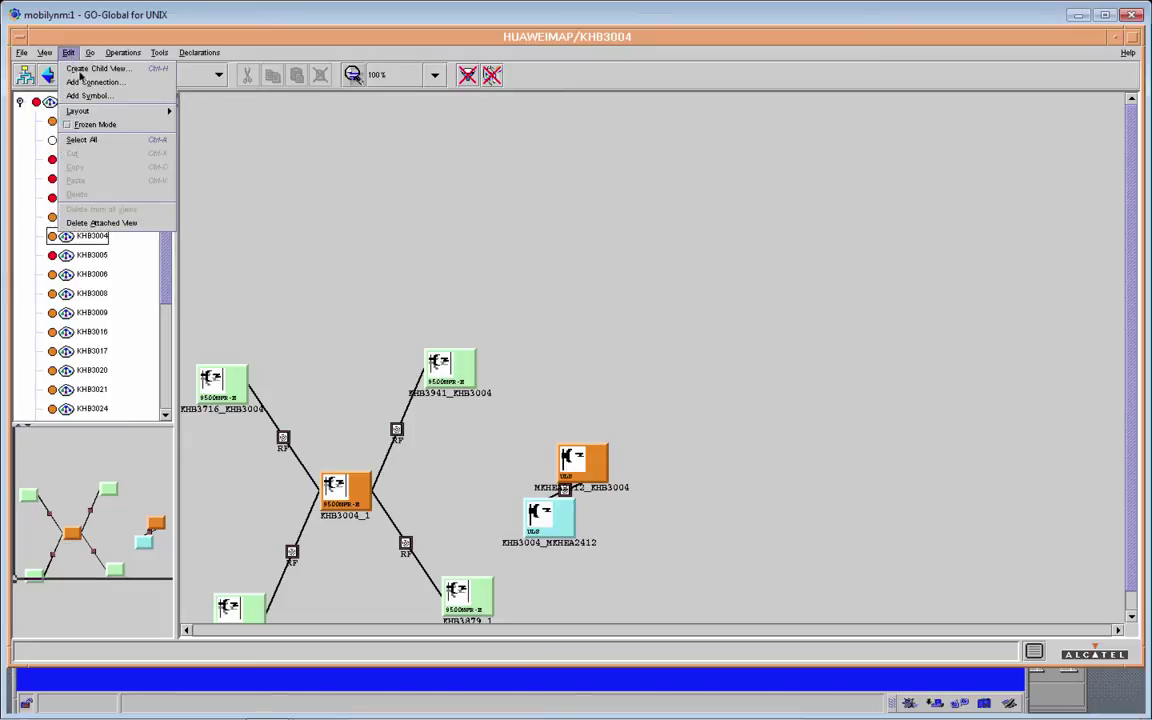
pyautogui.moveTo(95, 108)
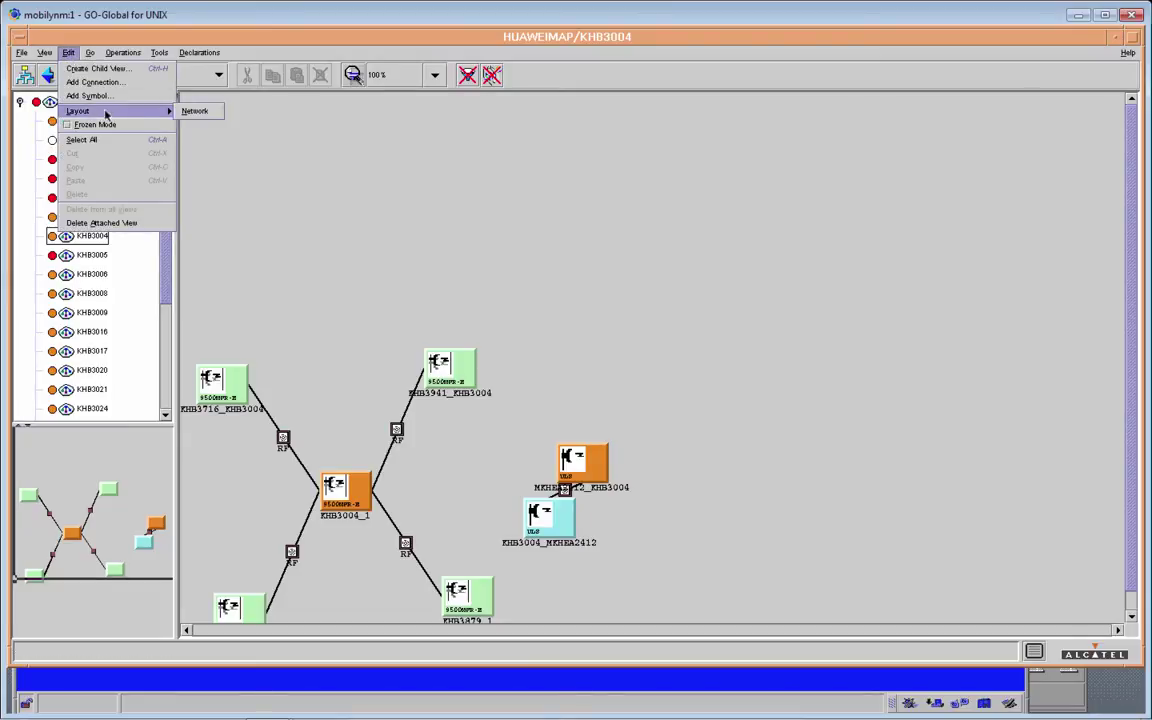
pyautogui.click(195, 111)
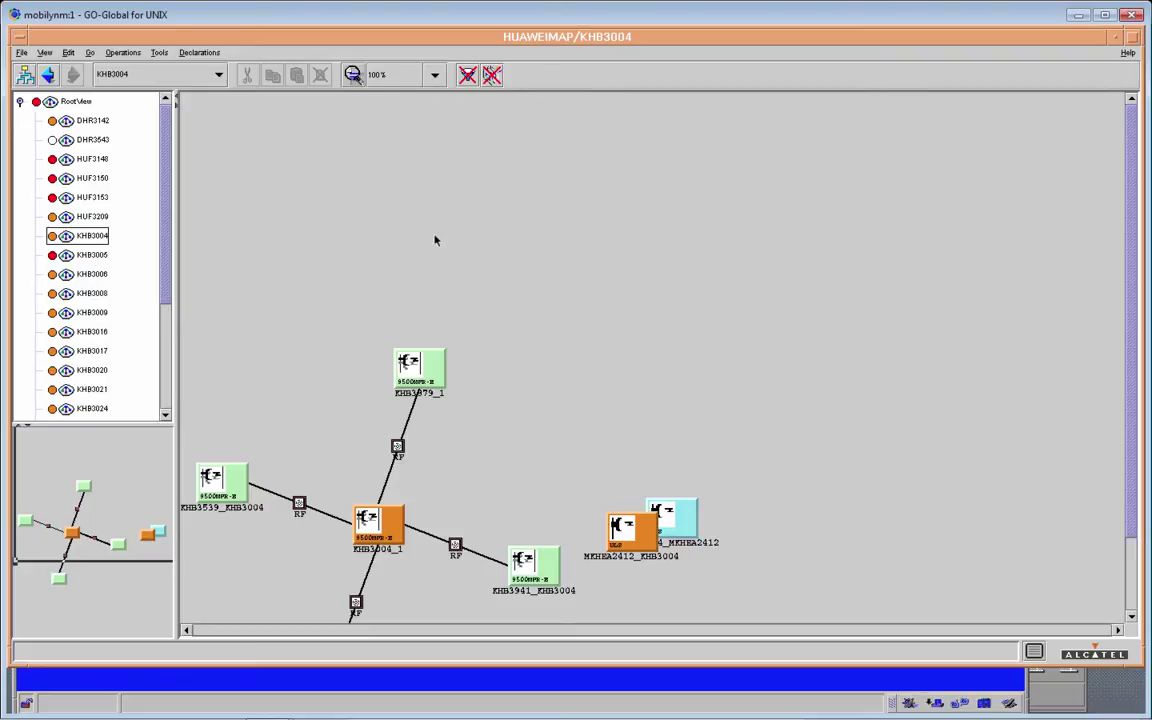
# Turn on Frozen Mode in the KHB3004 view and try to move KHB3004_MKHEA2412, MKHEA2412_KHB3004 and KHB3941_KHB3004, finally clearing the selection.
pyautogui.click(68, 53)
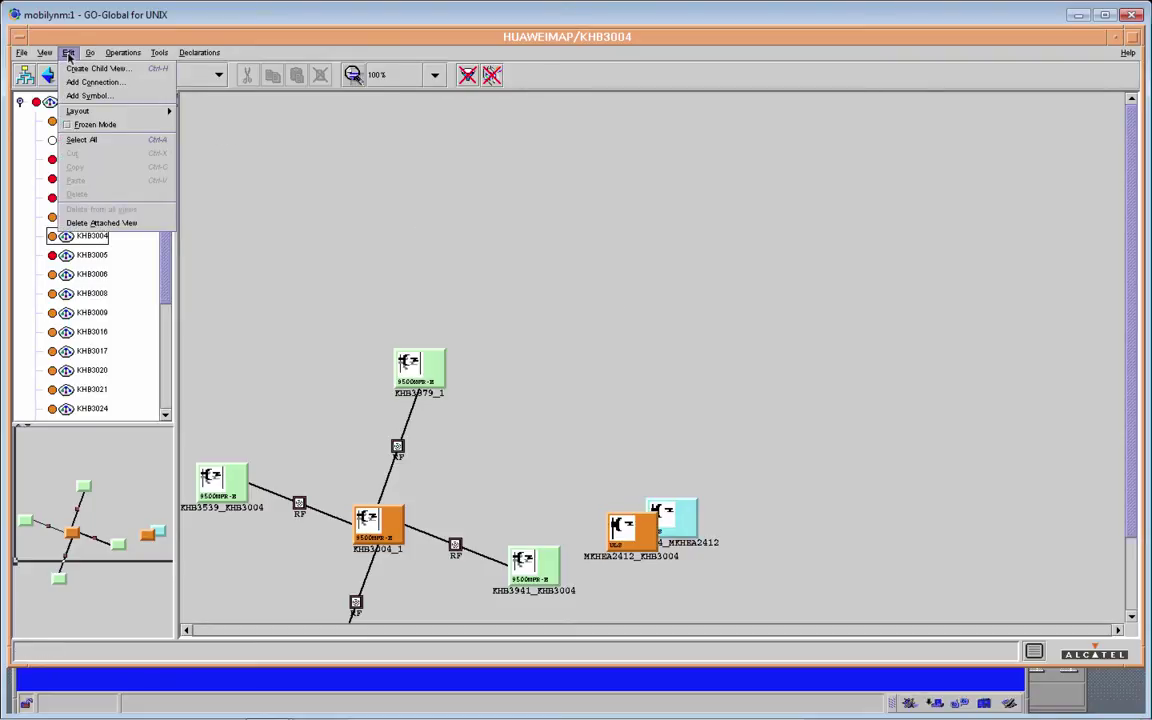
pyautogui.click(70, 125)
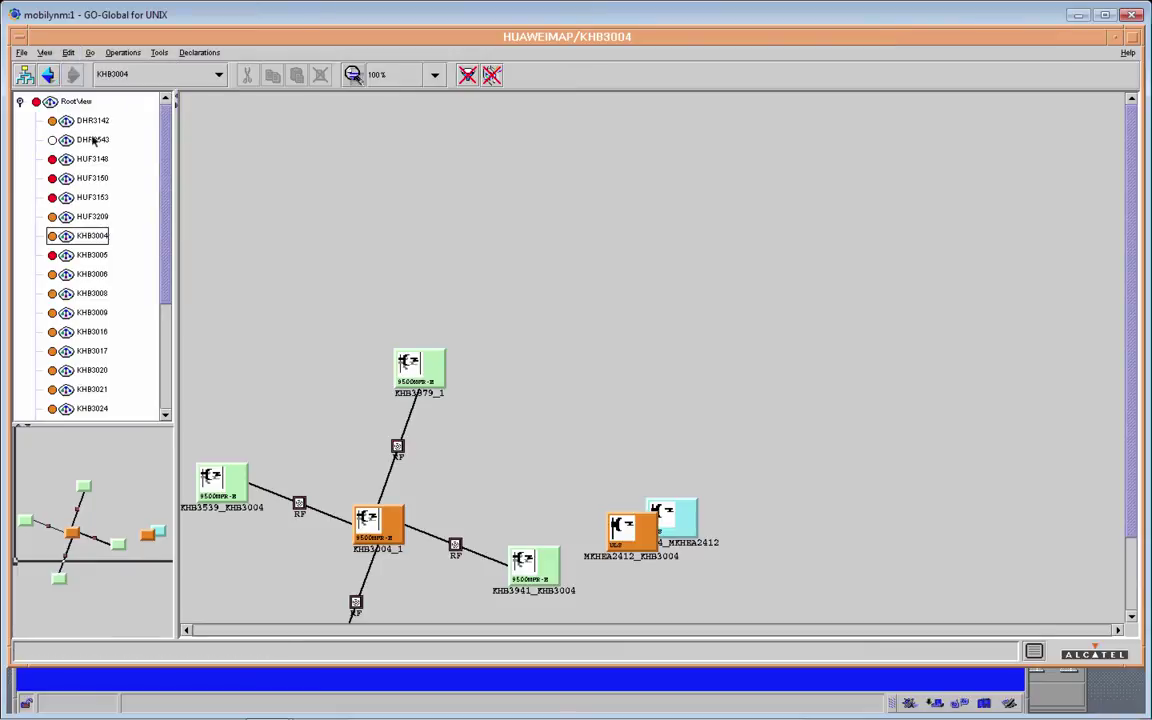
pyautogui.click(434, 380)
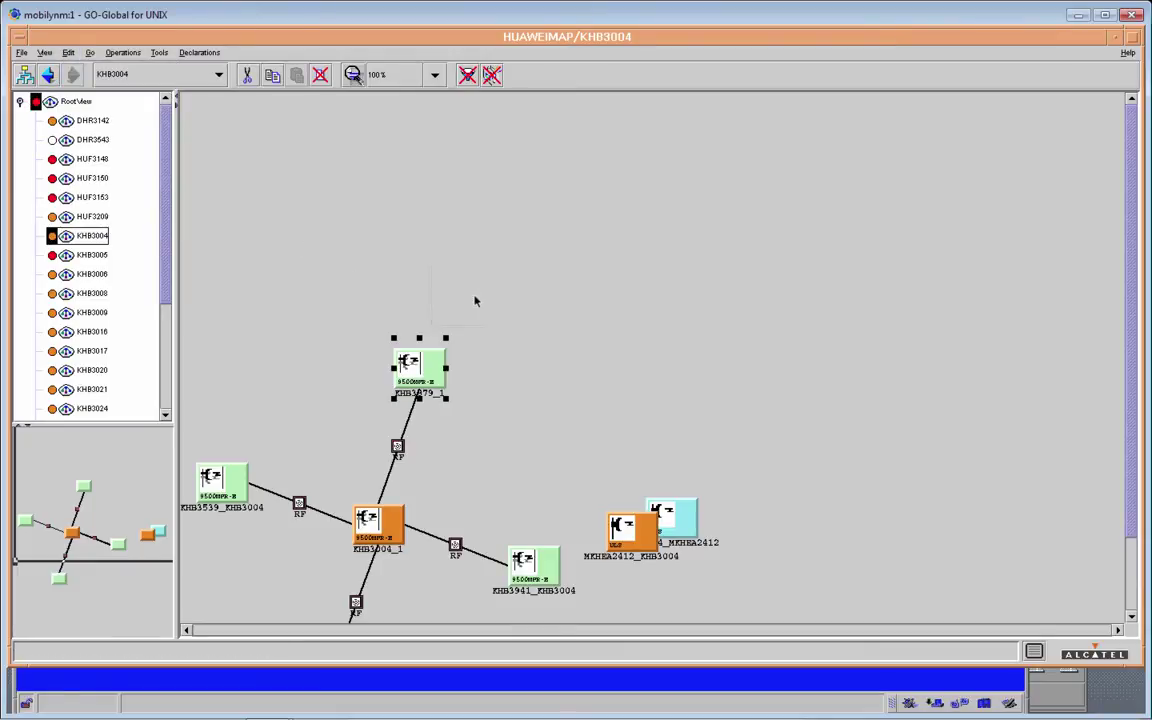
pyautogui.moveTo(680, 511); pyautogui.dragTo(722, 411)
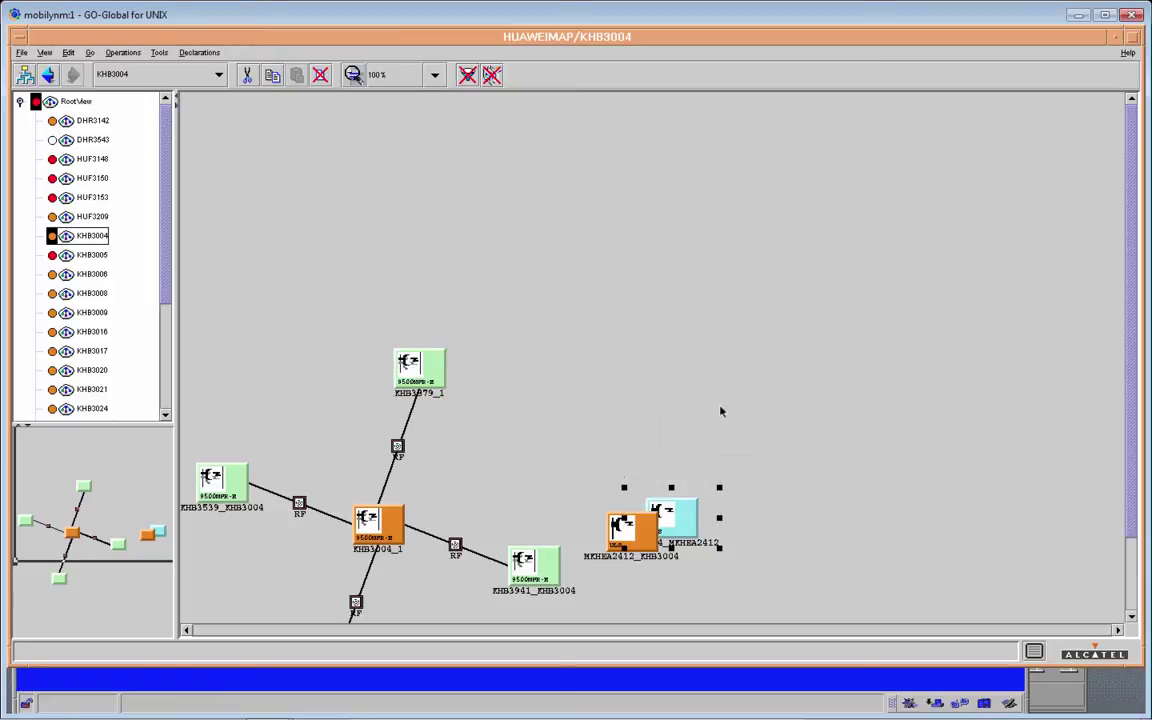
pyautogui.moveTo(631, 528); pyautogui.dragTo(580, 448)
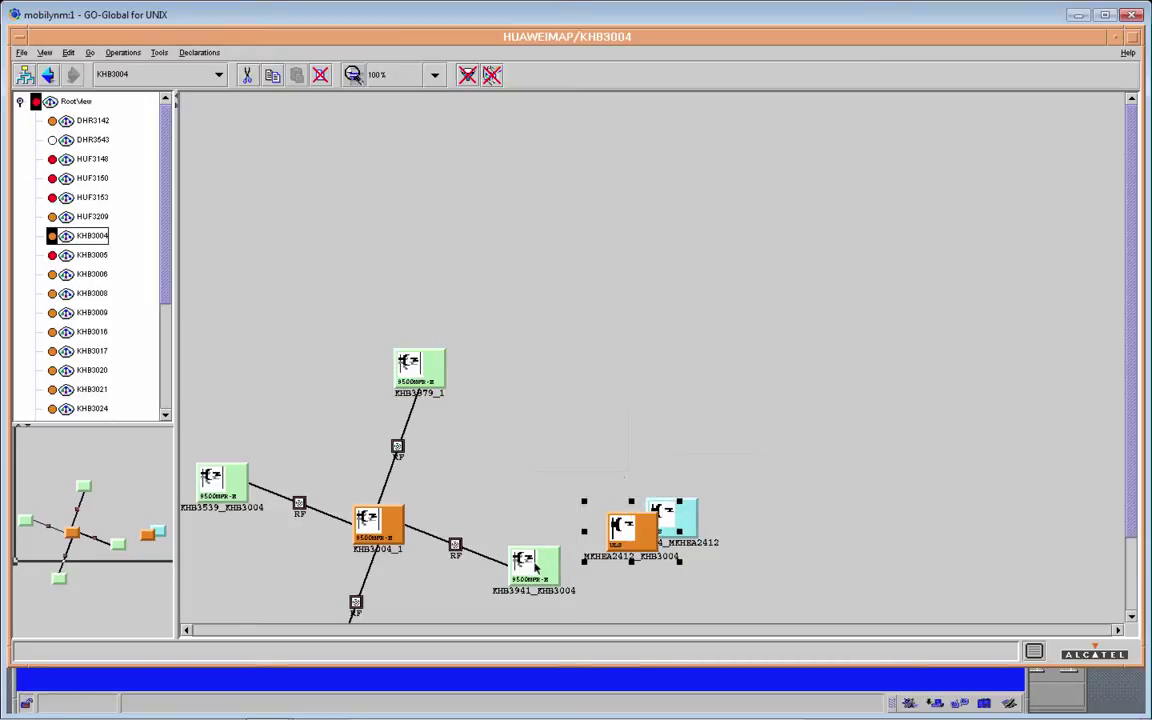
pyautogui.moveTo(537, 567); pyautogui.dragTo(545, 481)
pyautogui.click(383, 533)
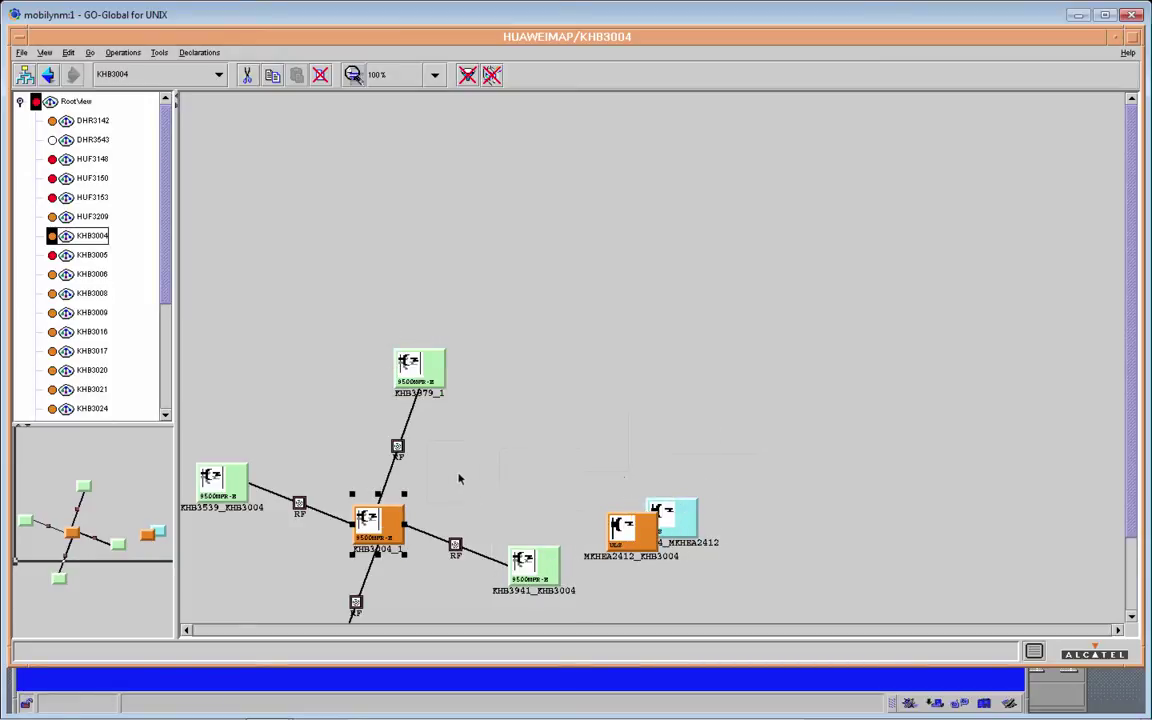
pyautogui.click(200, 112)
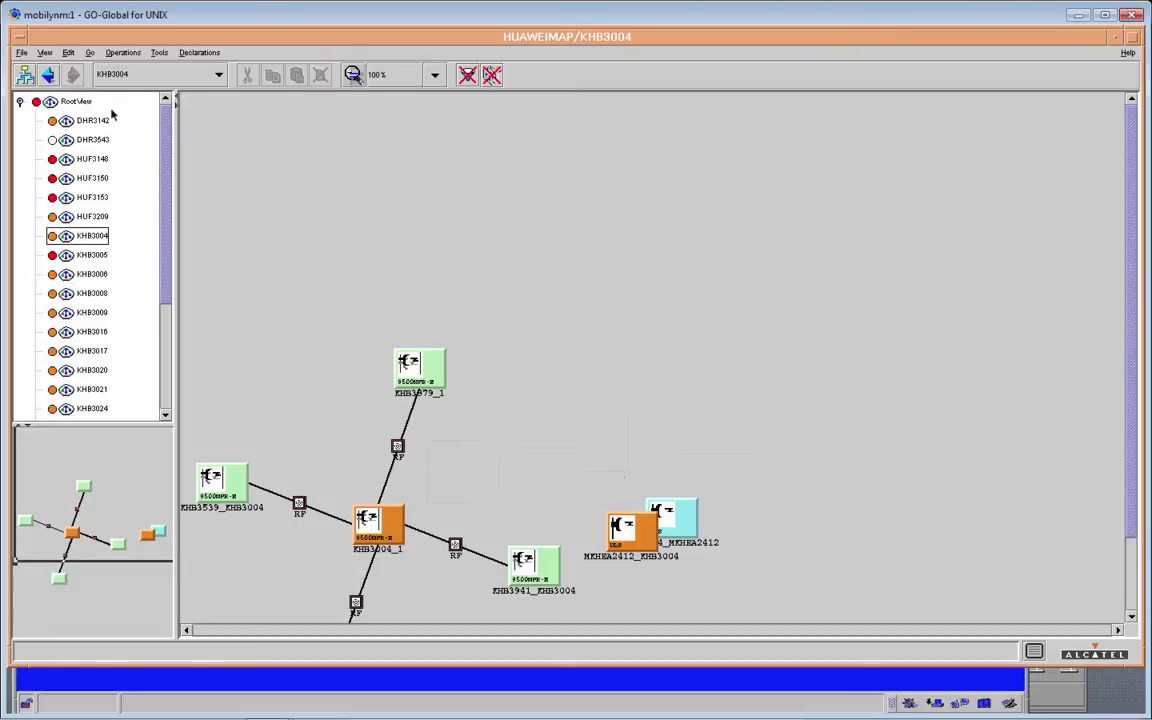
# Turn off Frozen Mode in the KHB3004 view and move KHB3879_1, MKHEA2412_KHB3004 and KHB3004_MKHEA2412 apart, finally clearing the selection.
pyautogui.click(68, 53)
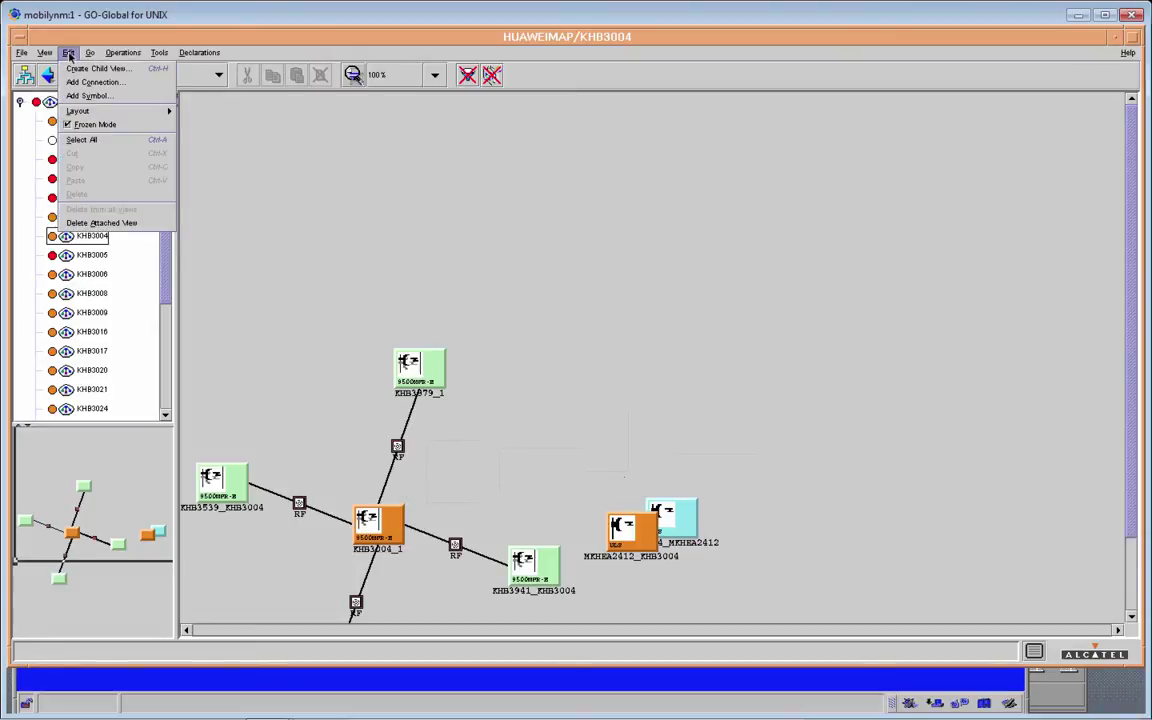
pyautogui.click(68, 124)
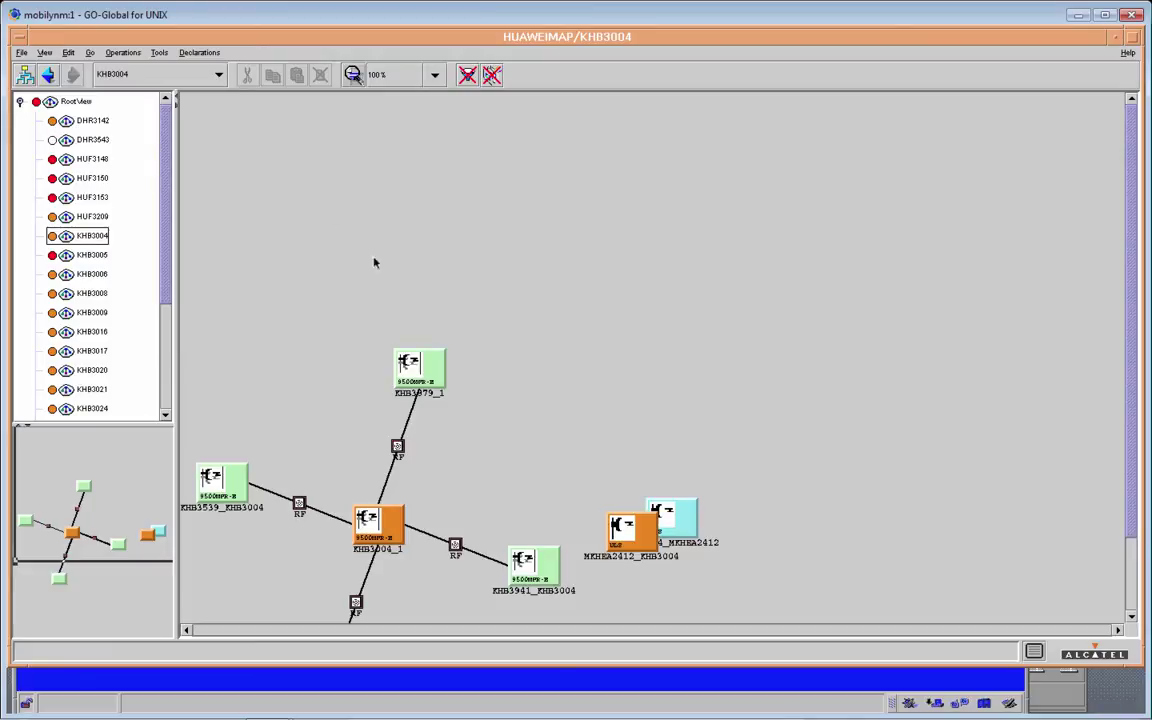
pyautogui.moveTo(424, 386); pyautogui.dragTo(448, 291)
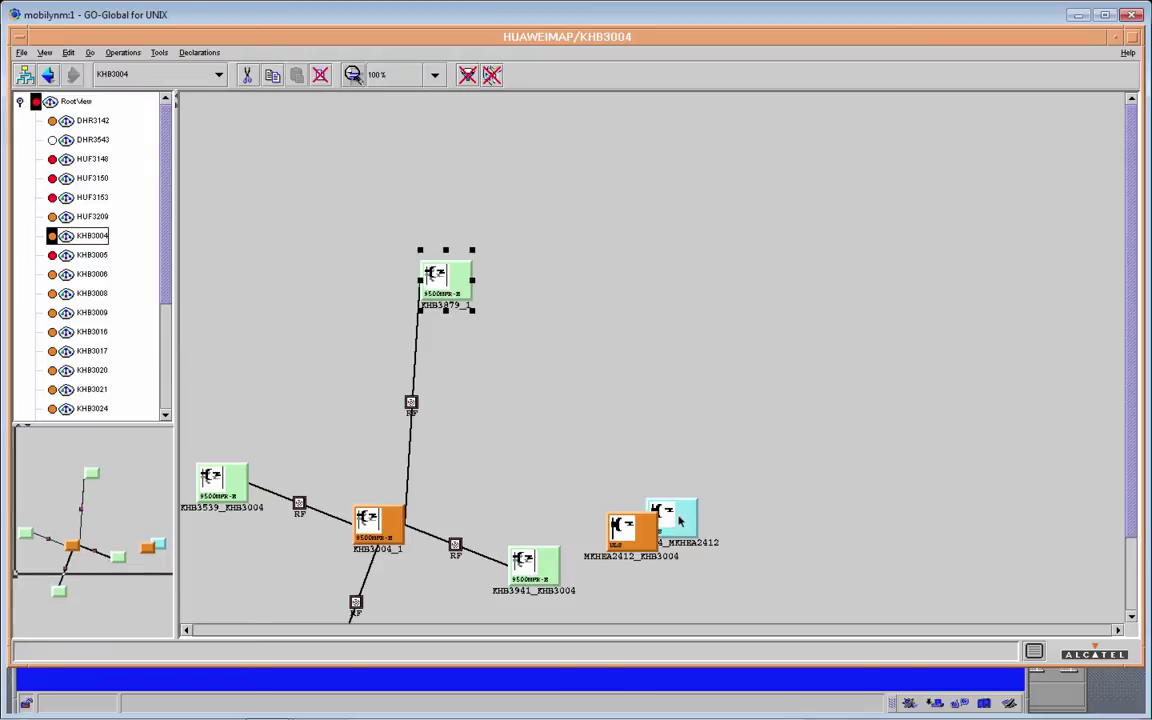
pyautogui.moveTo(655, 530); pyautogui.dragTo(740, 467)
pyautogui.moveTo(660, 530); pyautogui.dragTo(850, 532)
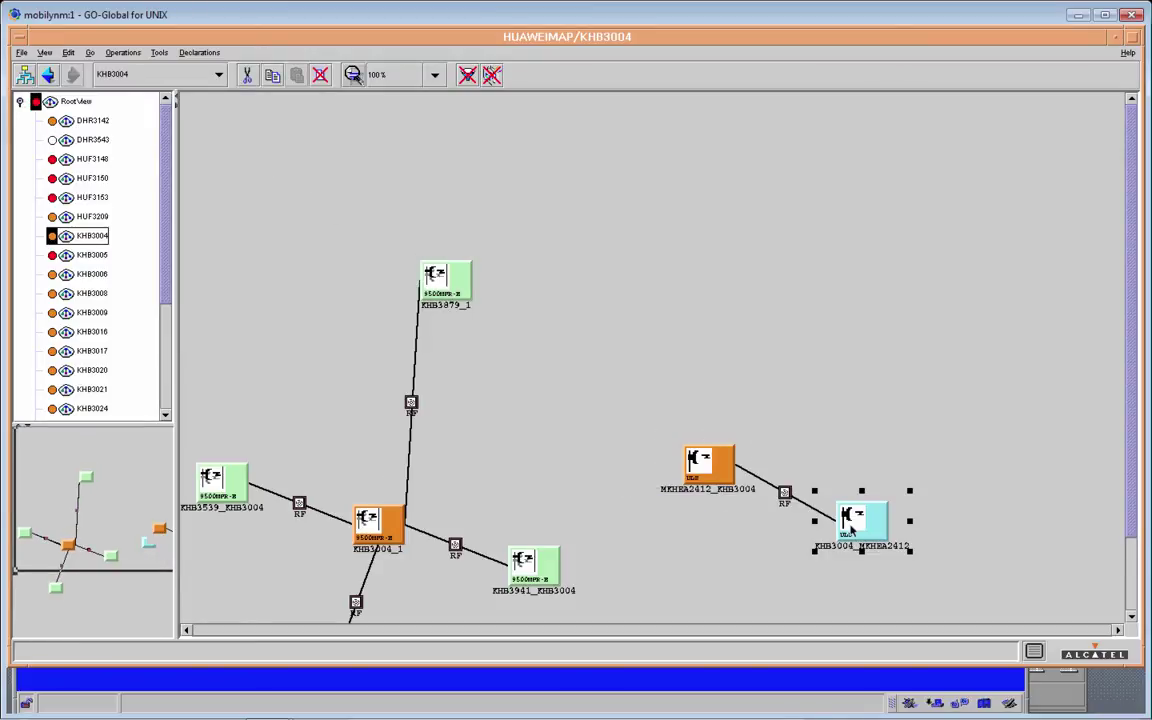
pyautogui.click(605, 374)
# Select all network elements in the KHB3004 view and clear the selection again.
pyautogui.click(68, 52)
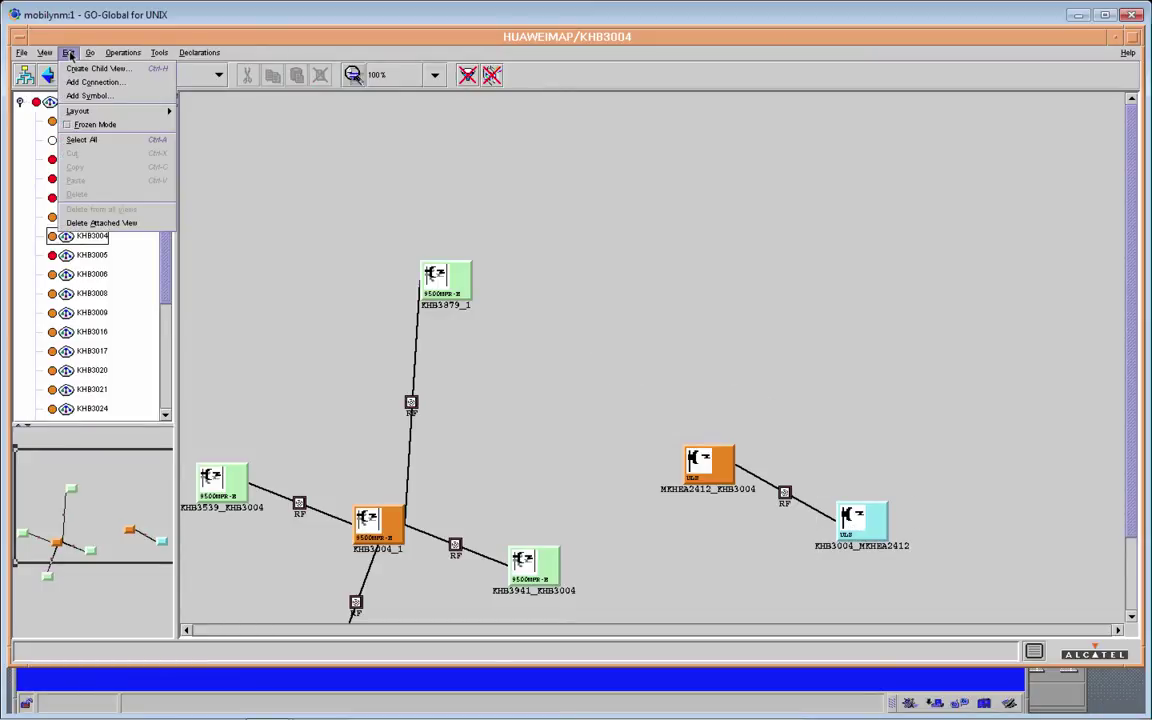
pyautogui.click(86, 140)
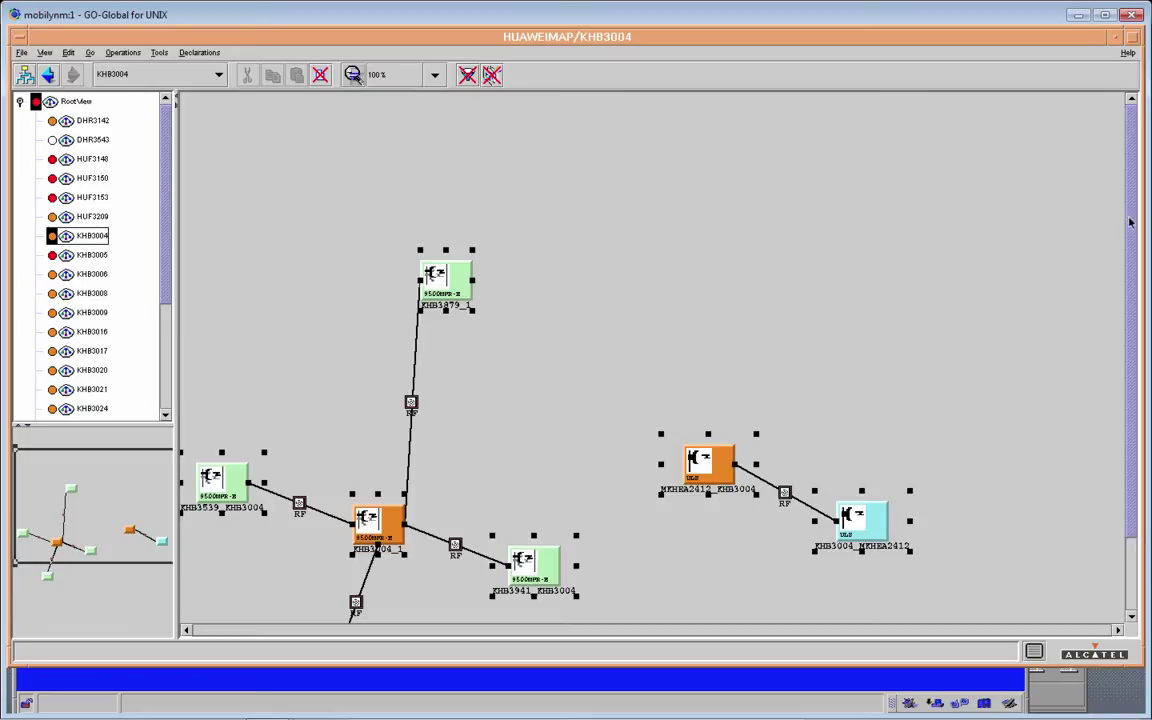
pyautogui.scroll(-3, 1132, 228)
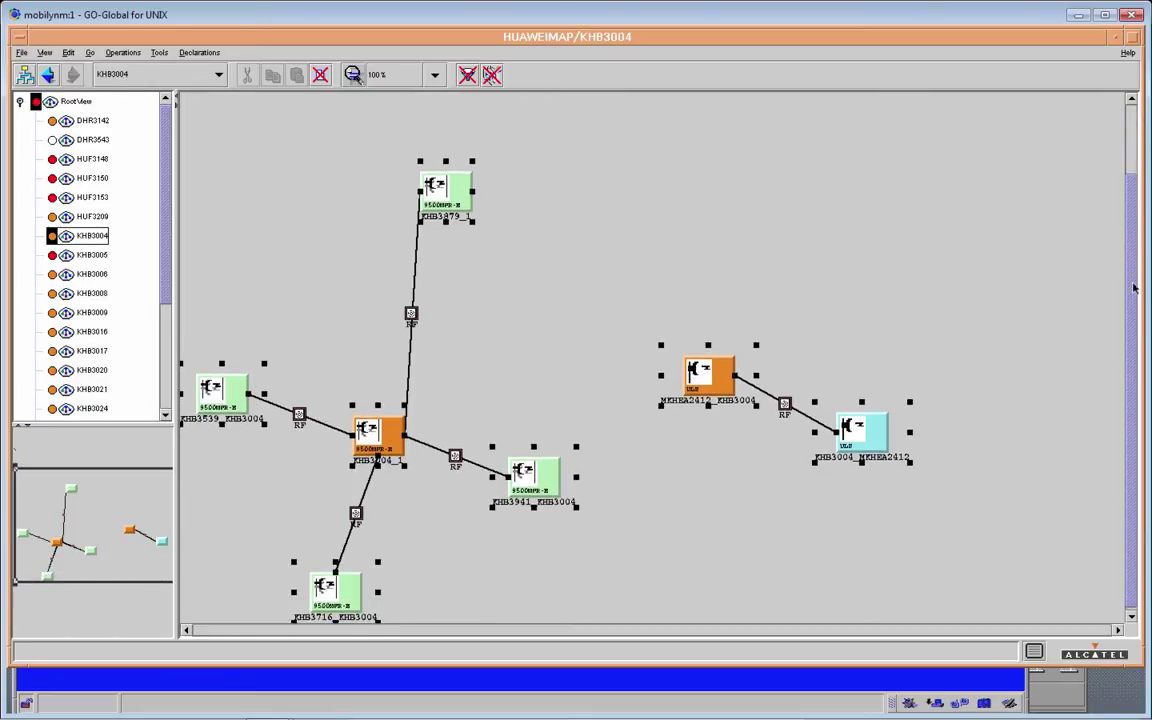
pyautogui.click(680, 204)
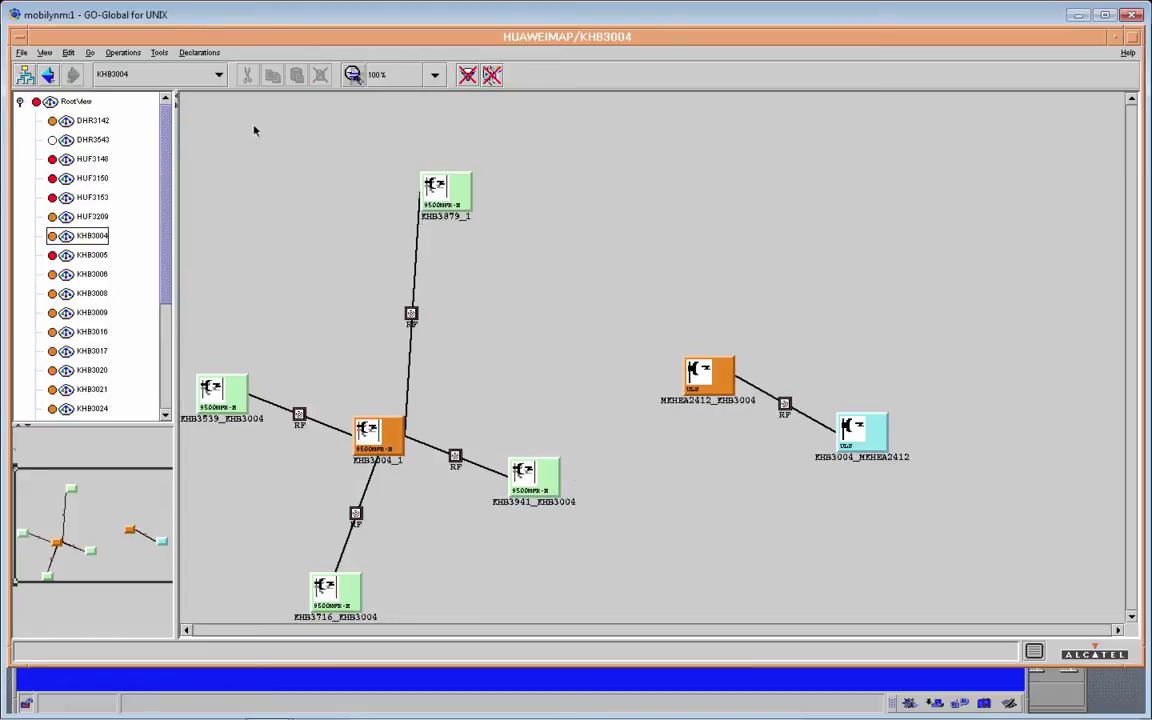
# Select KHB3879_1, KHB3539_KHB3004, KHB3004_1, KHB3941_KHB3004, KHB3716_KHB3004 and one RF connection, request their deletion from this view, and cancel it.
pyautogui.click(435, 190)
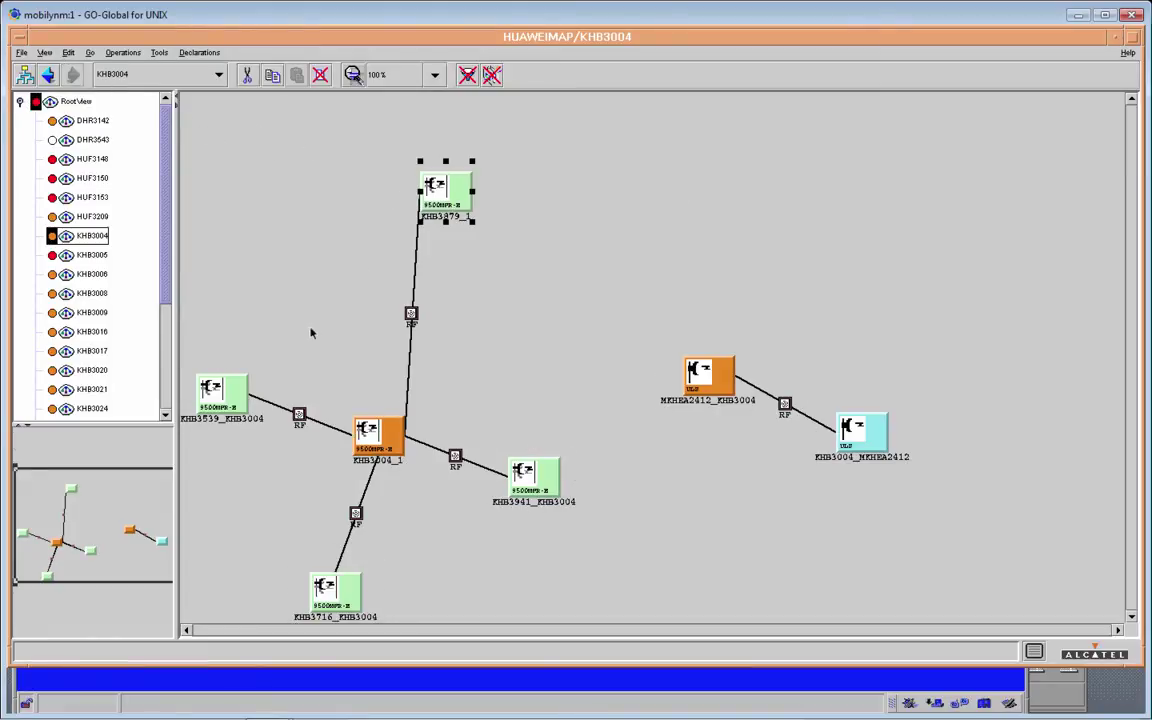
pyautogui.keyDown('shift'); pyautogui.click(232, 396); pyautogui.keyUp('shift')
pyautogui.keyDown('shift'); pyautogui.click(399, 433); pyautogui.keyUp('shift')
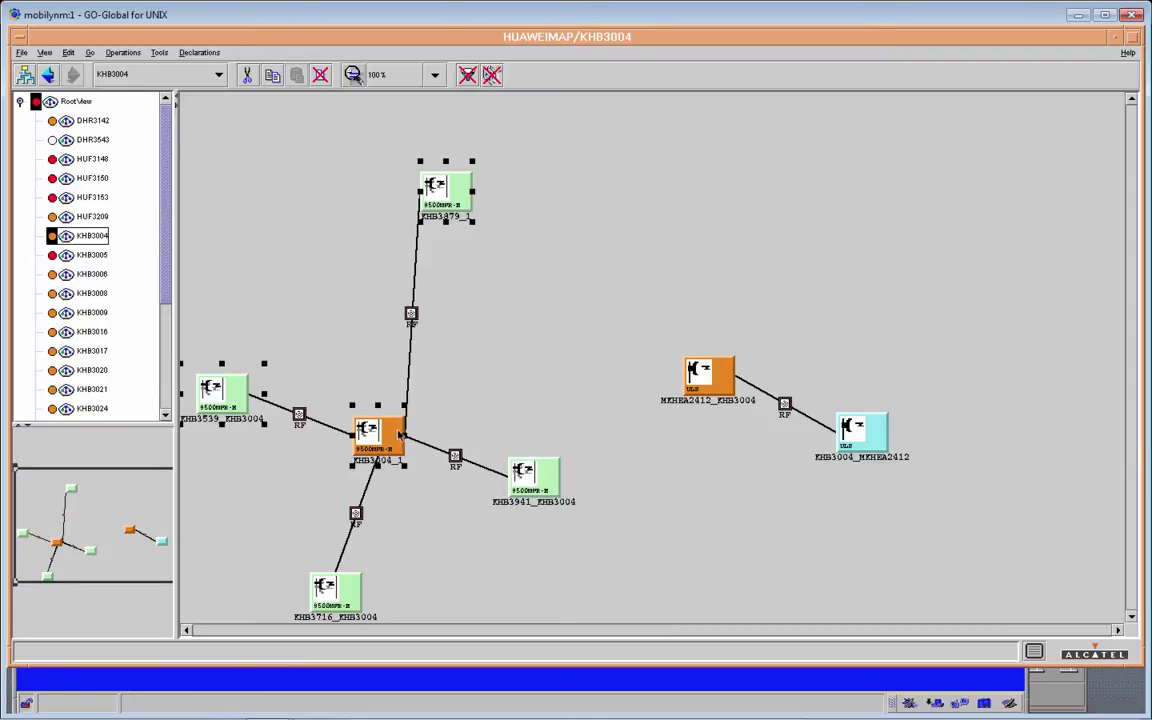
pyautogui.keyDown('shift'); pyautogui.click(527, 476); pyautogui.keyUp('shift')
pyautogui.keyDown('shift'); pyautogui.click(336, 597); pyautogui.keyUp('shift')
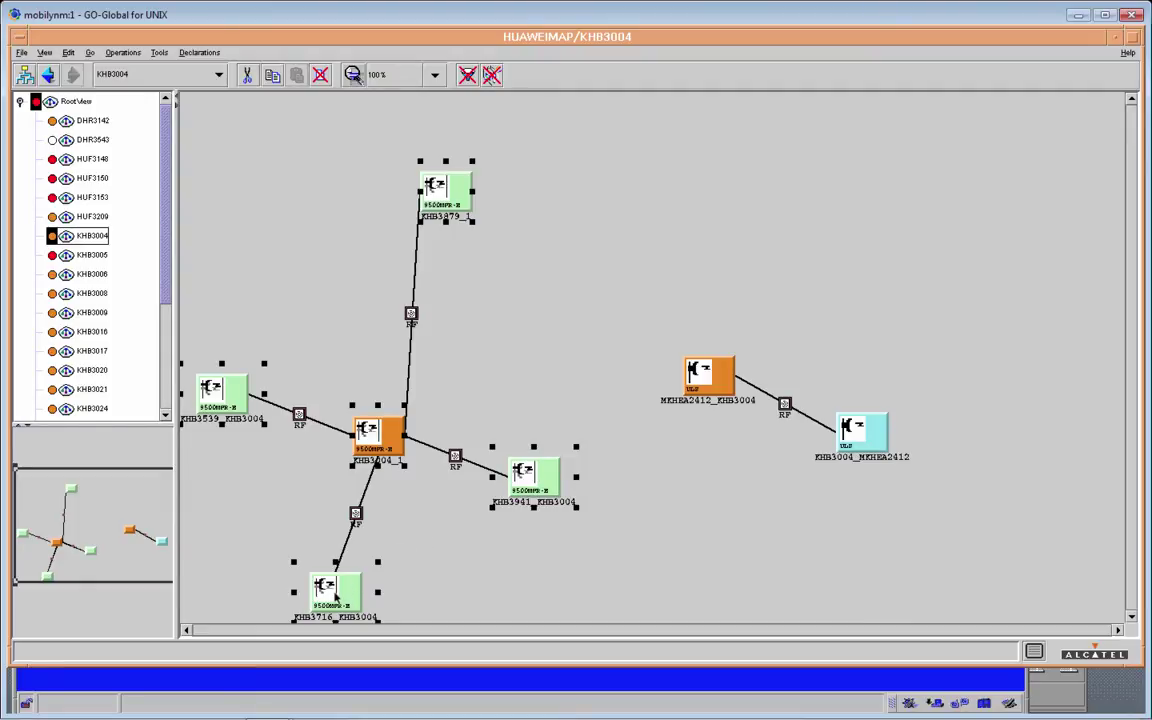
pyautogui.keyDown('shift'); pyautogui.click(326, 425); pyautogui.keyUp('shift')
pyautogui.click(68, 52)
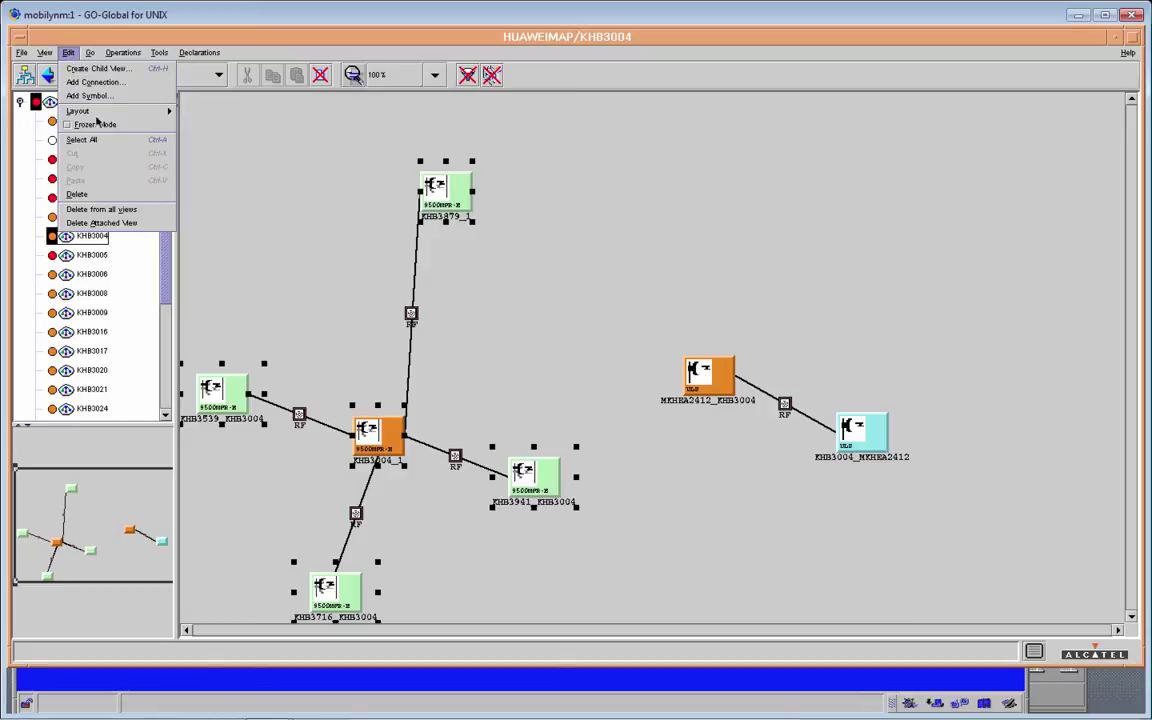
pyautogui.moveTo(145, 115)
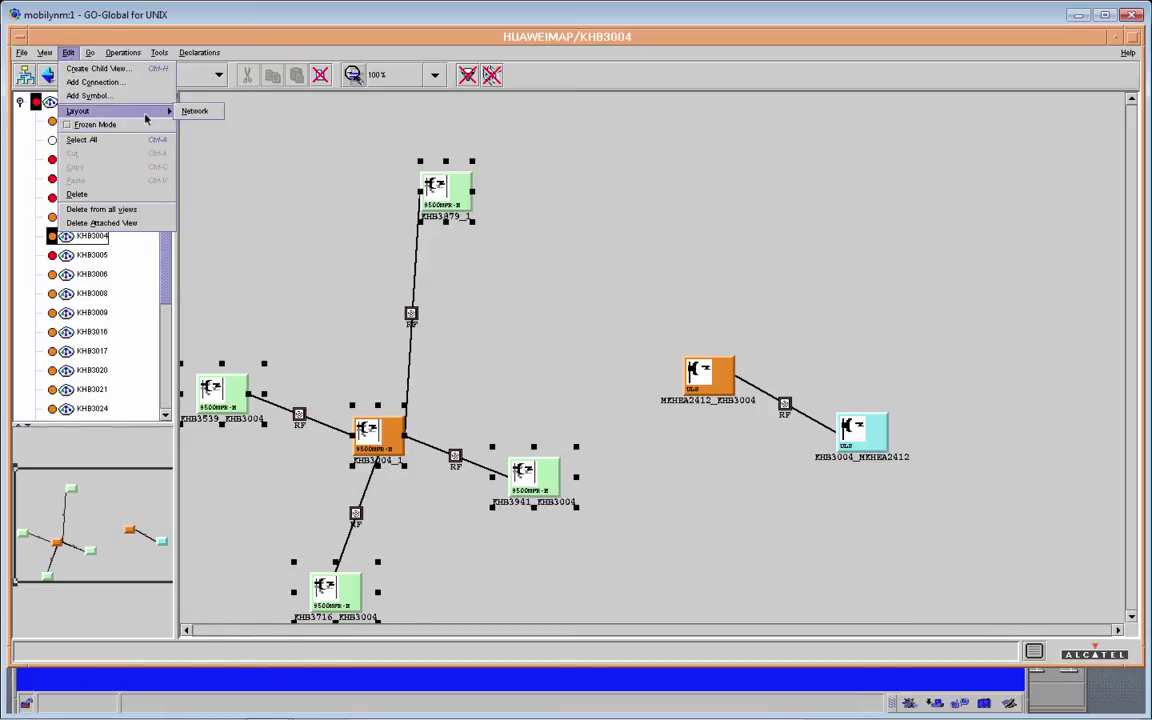
pyautogui.click(98, 194)
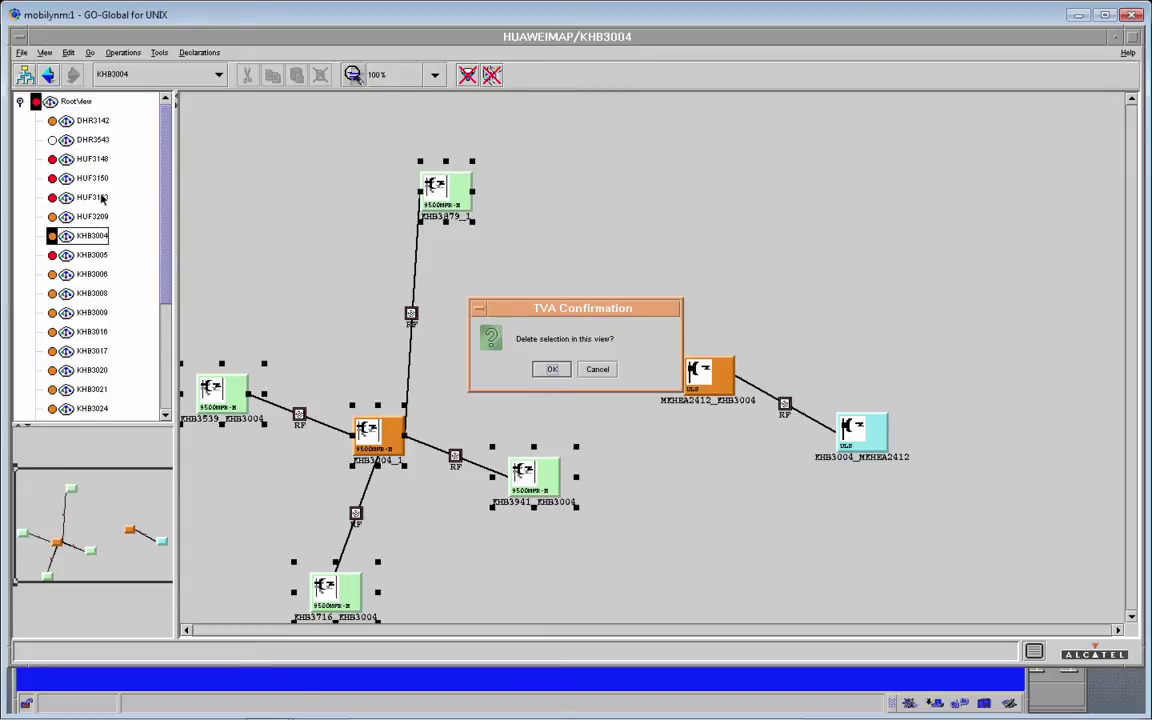
pyautogui.click(597, 370)
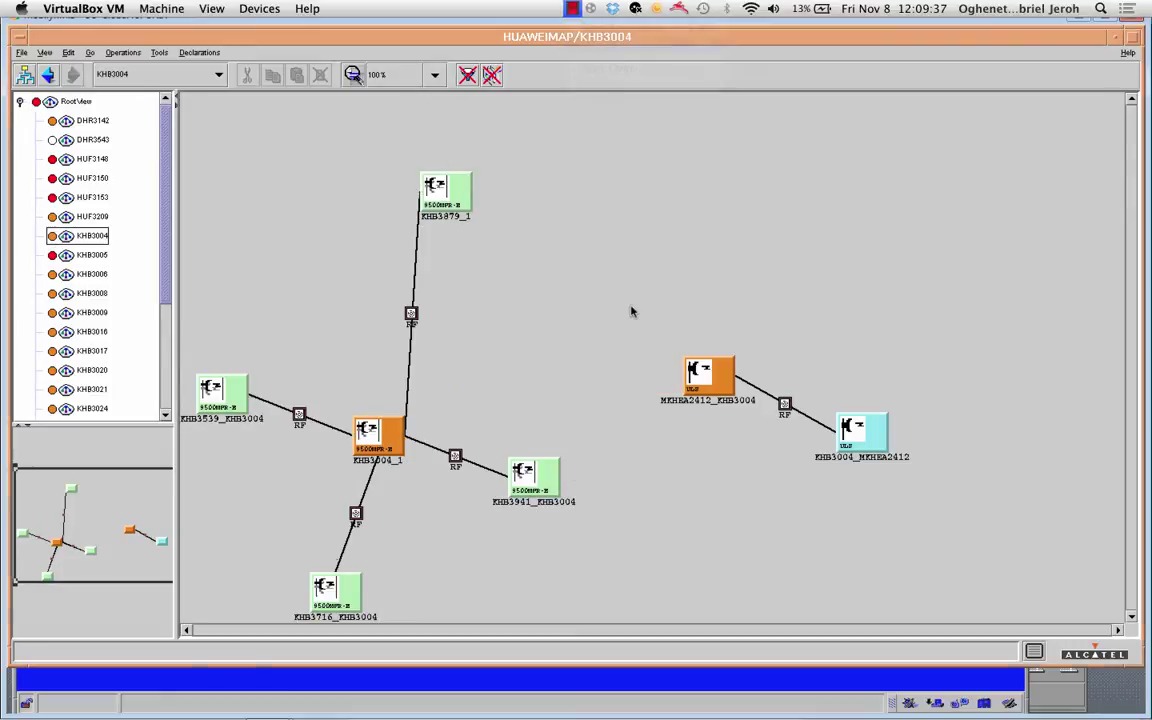
# Check which views contain KHB3879_1 and KHB3004_1, and check the same for HUF3804_UUH3898 in the HUF3150 view.
pyautogui.click(457, 198)
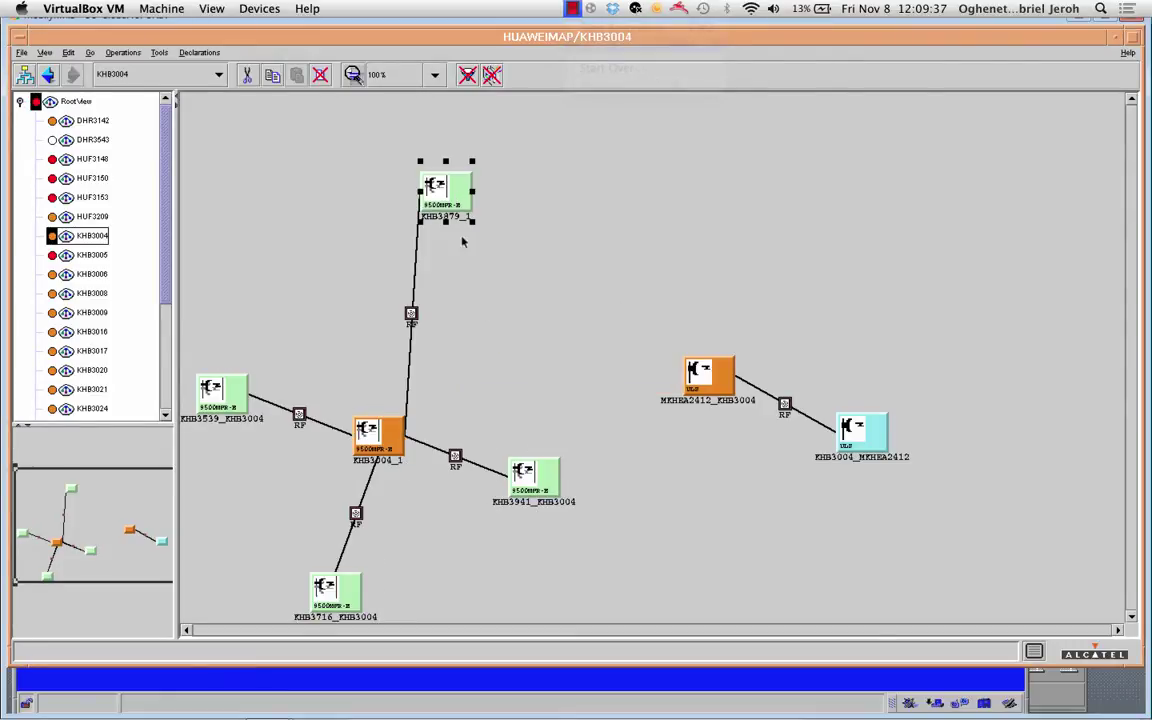
pyautogui.click(388, 440)
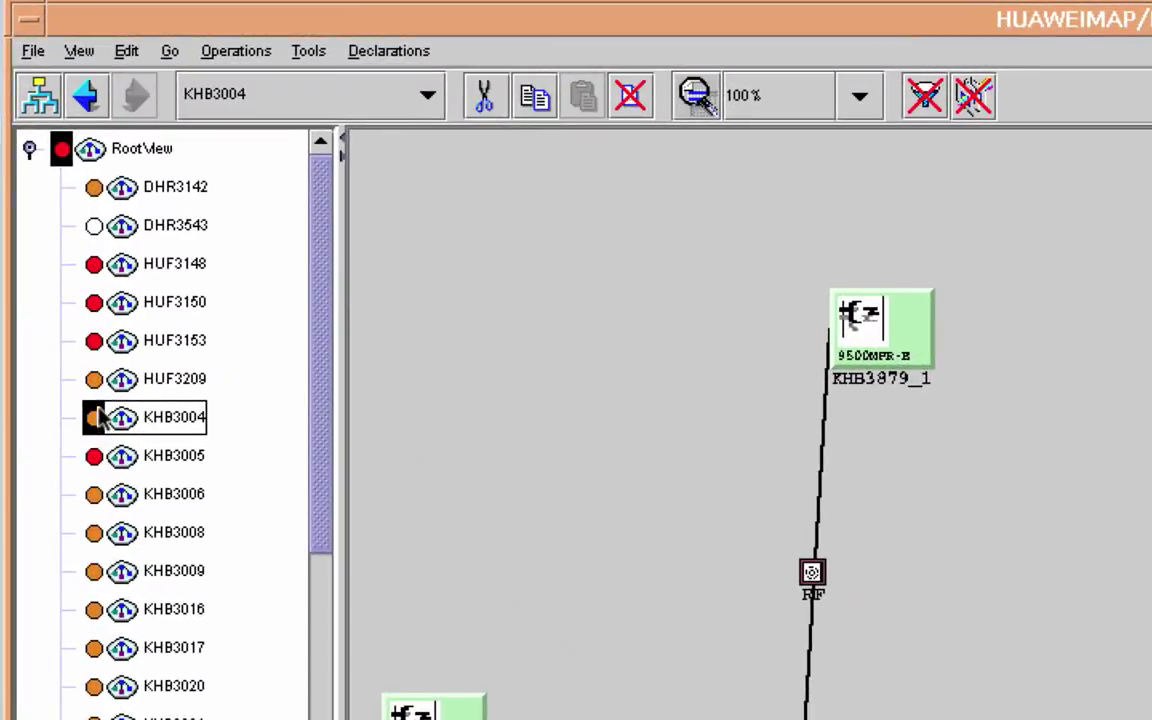
pyautogui.click(95, 418)
pyautogui.click(158, 303)
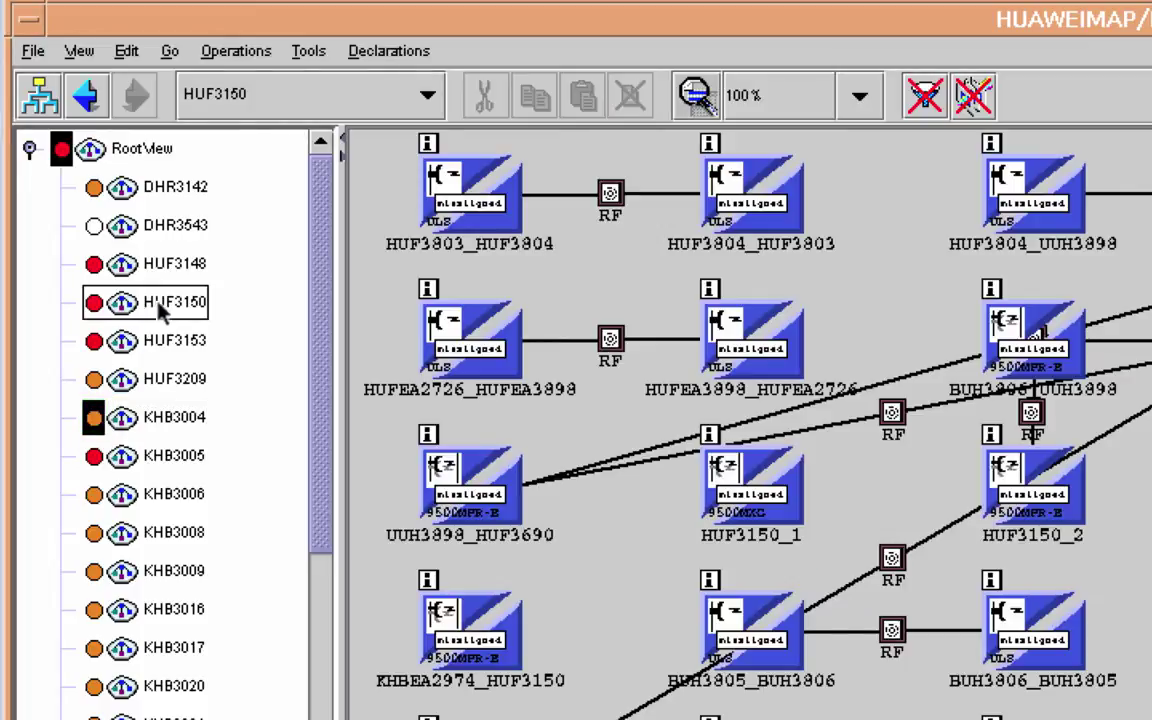
pyautogui.click(1040, 205)
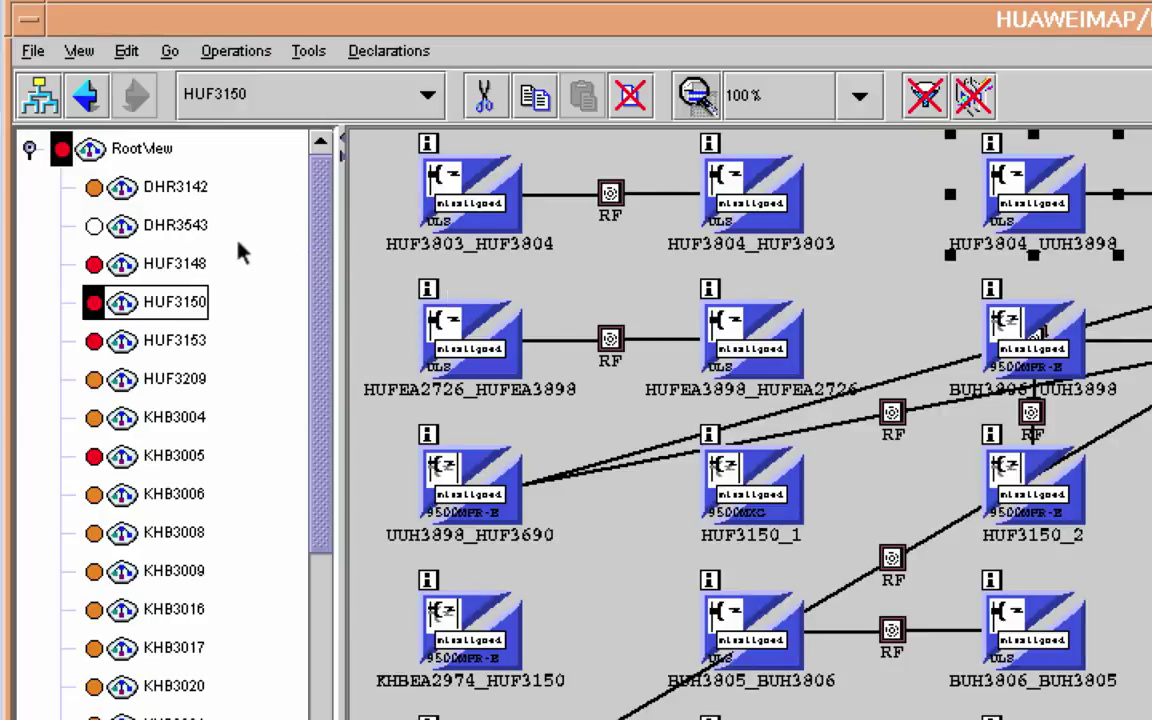
# Check which views contain HUFEA2887_HUFEA2583 and DHREA2624_DHREA2768 from the DHR3142 view, and inspect the latter in the KHB3004 and KHB3020 views.
pyautogui.doubleClick(176, 188)
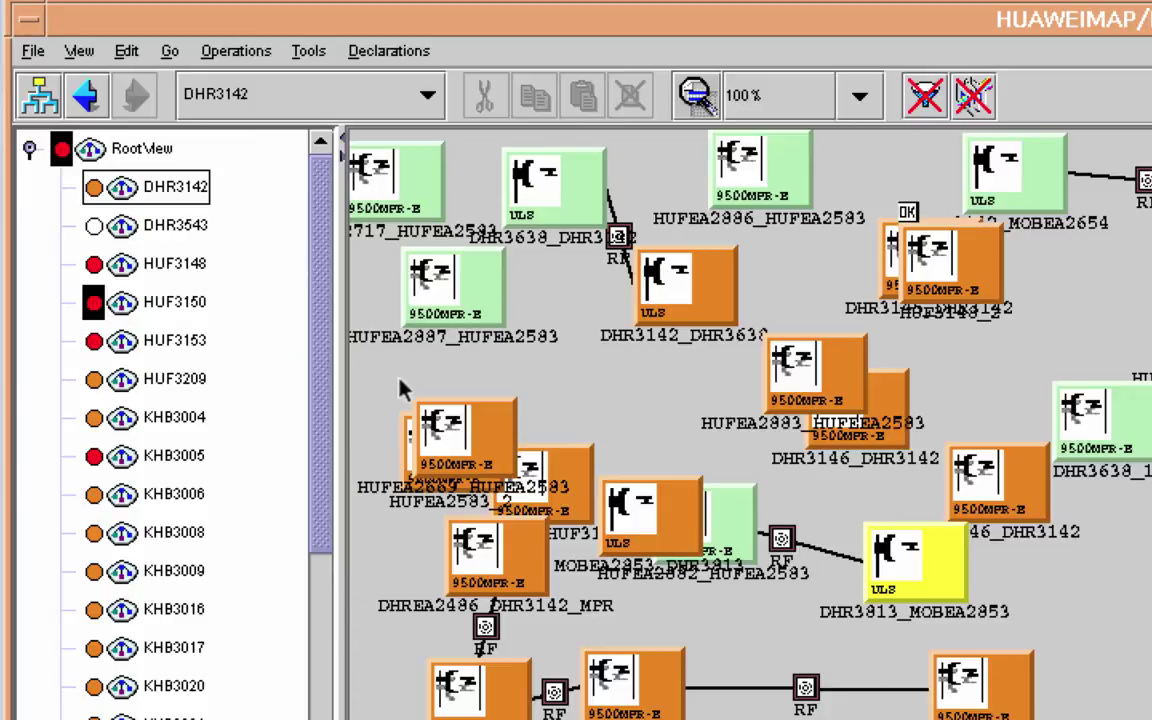
pyautogui.click(449, 302)
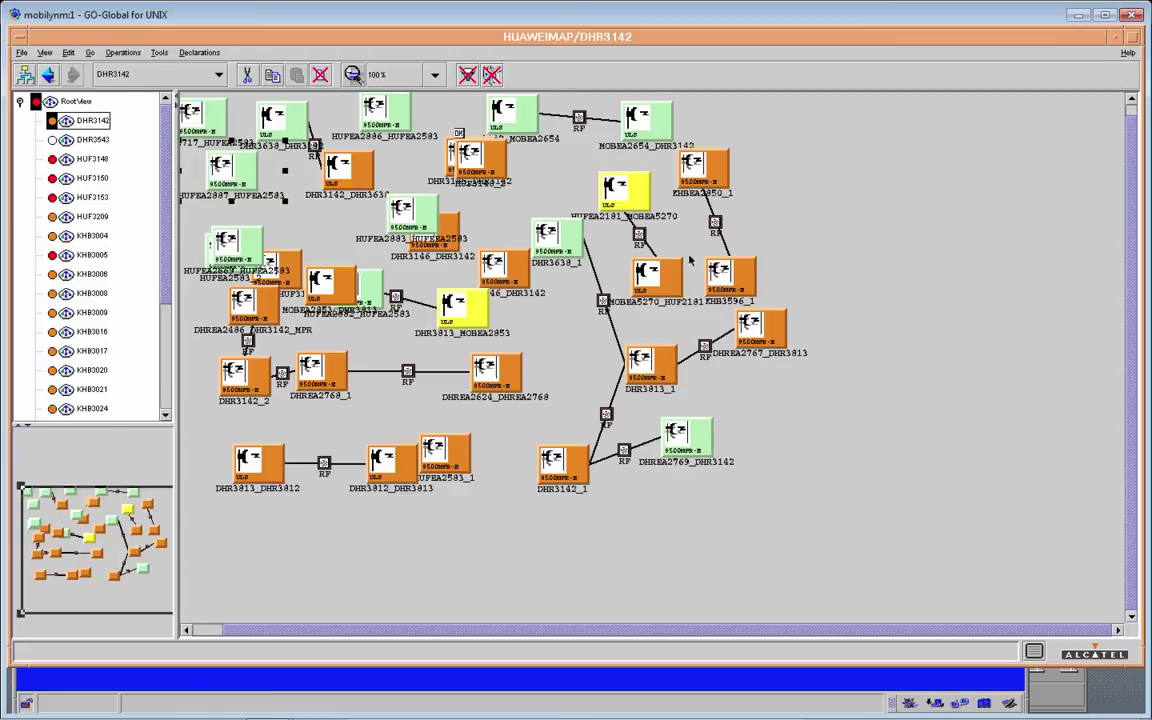
pyautogui.click(506, 374)
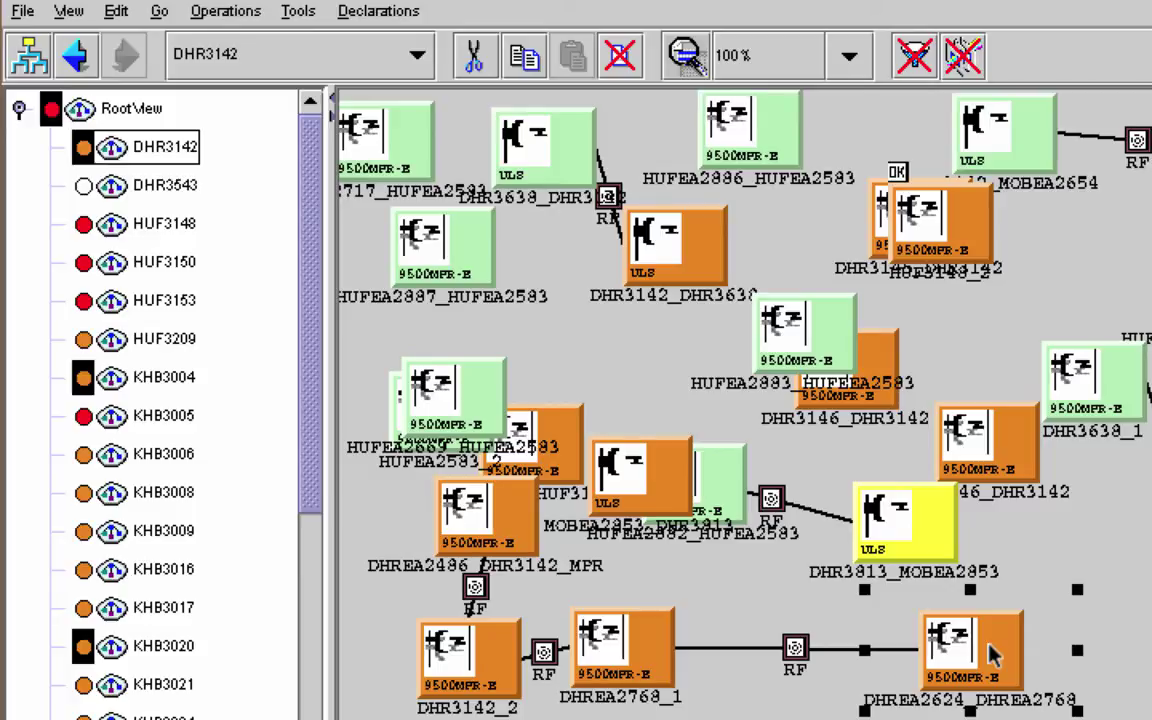
pyautogui.click(169, 387)
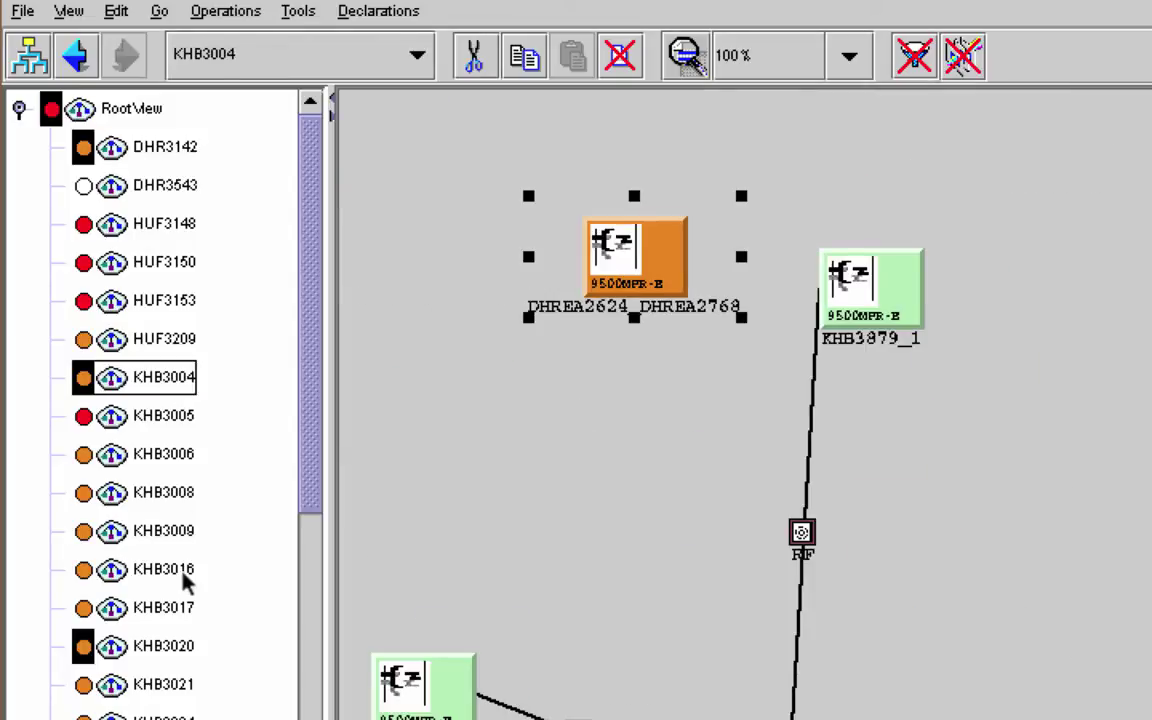
pyautogui.click(178, 655)
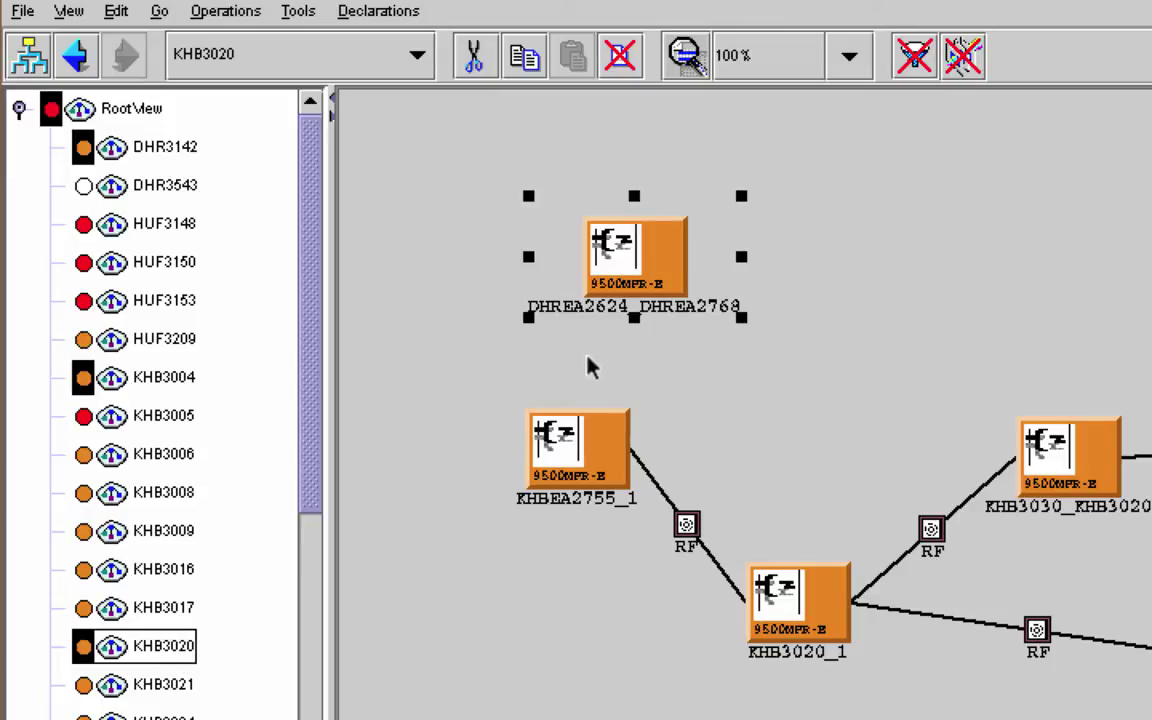
# Delete DHREA2624_DHREA2768 from the KHB3020 view only and confirm the deletion.
pyautogui.rightClick(639, 243)
pyautogui.click(600, 224)
pyautogui.click(117, 13)
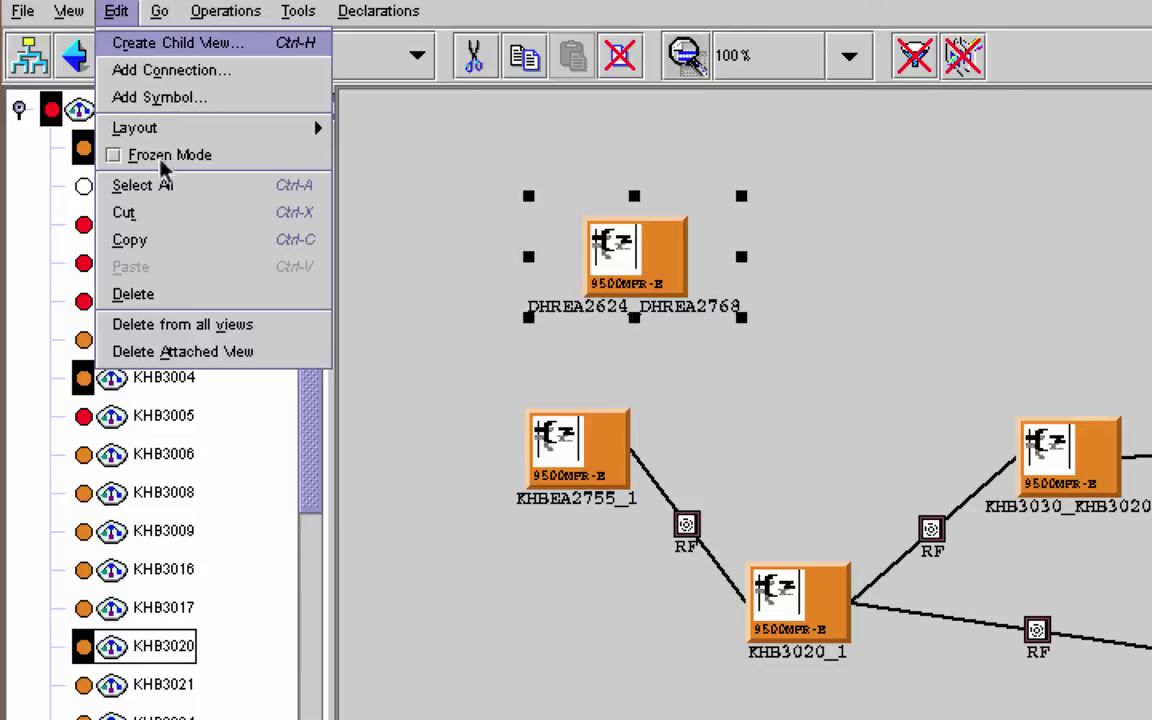
pyautogui.click(199, 296)
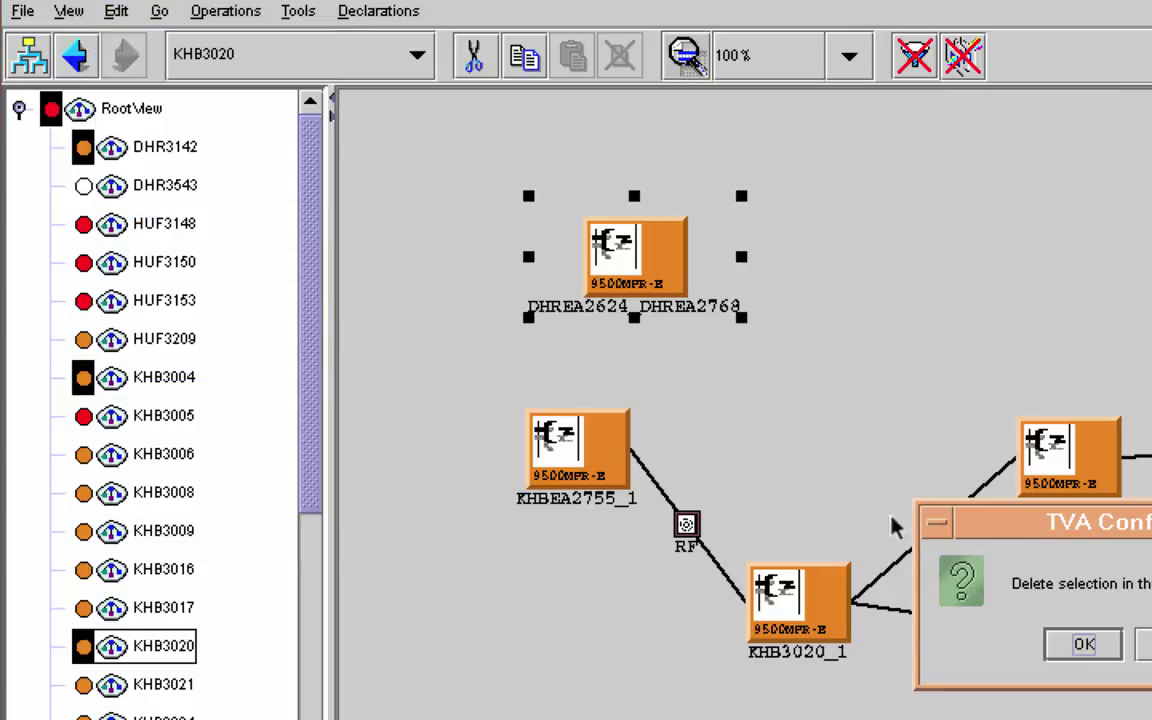
pyautogui.click(1082, 646)
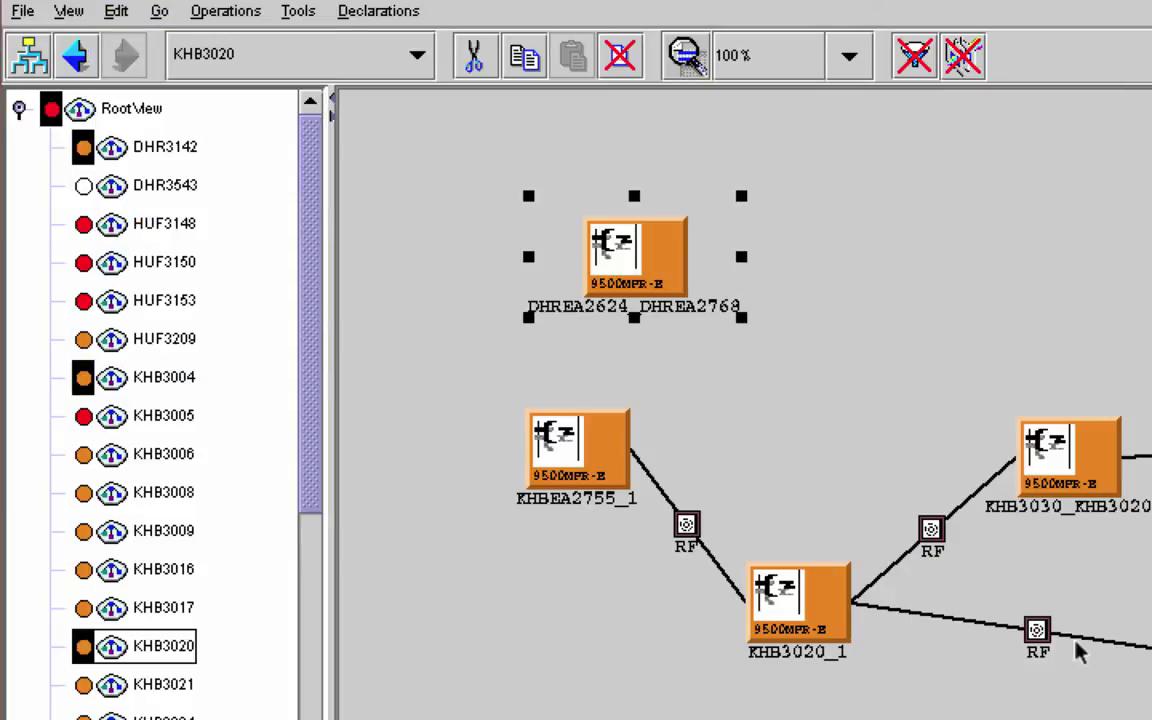
pyautogui.press('Delete')
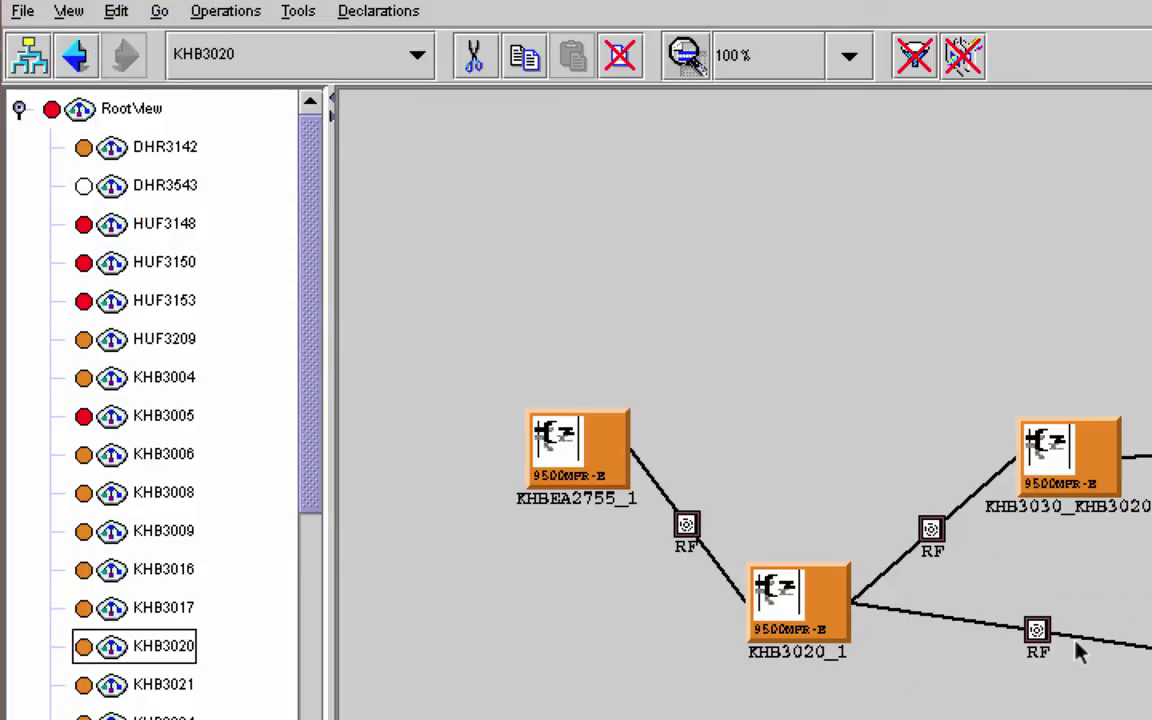
# Delete DHREA2624_DHREA2768 from the KHB3004 view only, checking the element in the DHR3142 view before and after the deletion.
pyautogui.click(164, 377)
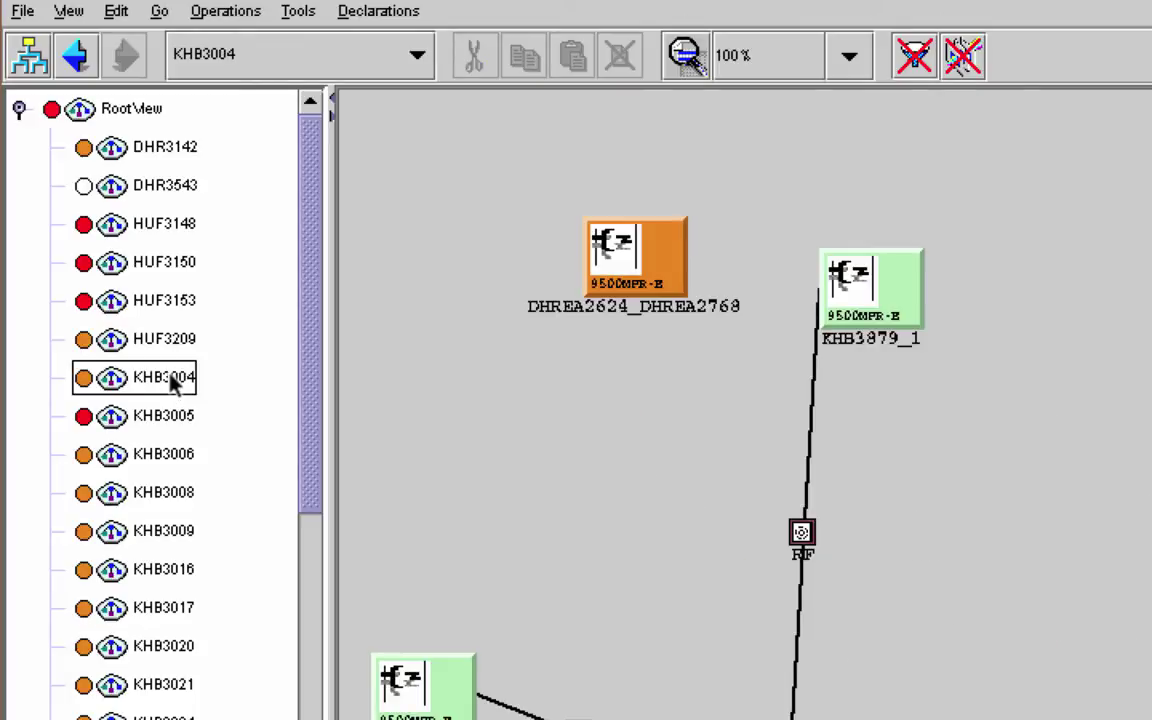
pyautogui.click(160, 147)
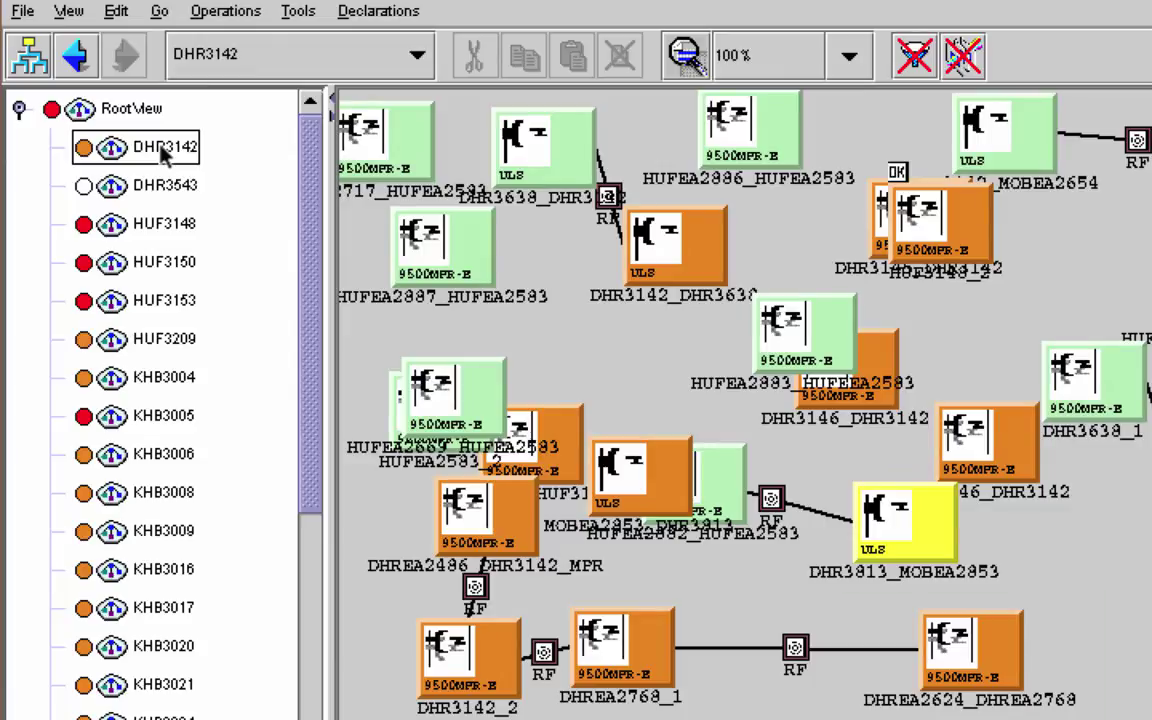
pyautogui.click(157, 378)
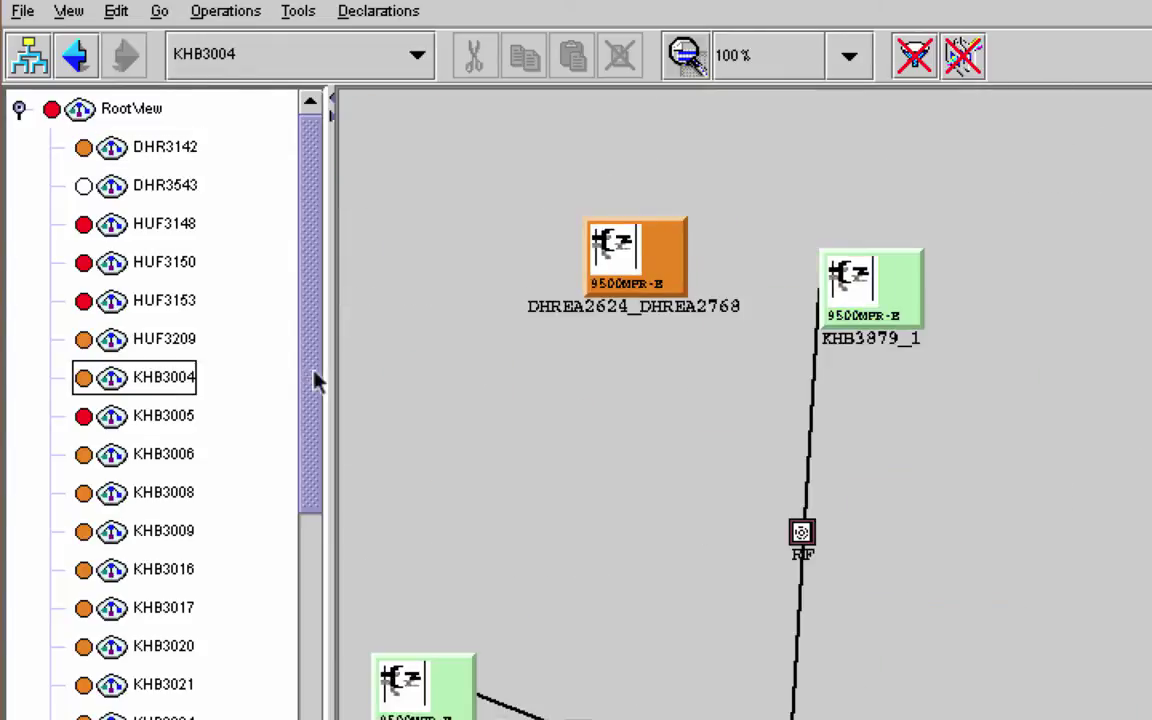
pyautogui.click(645, 265)
pyautogui.click(116, 13)
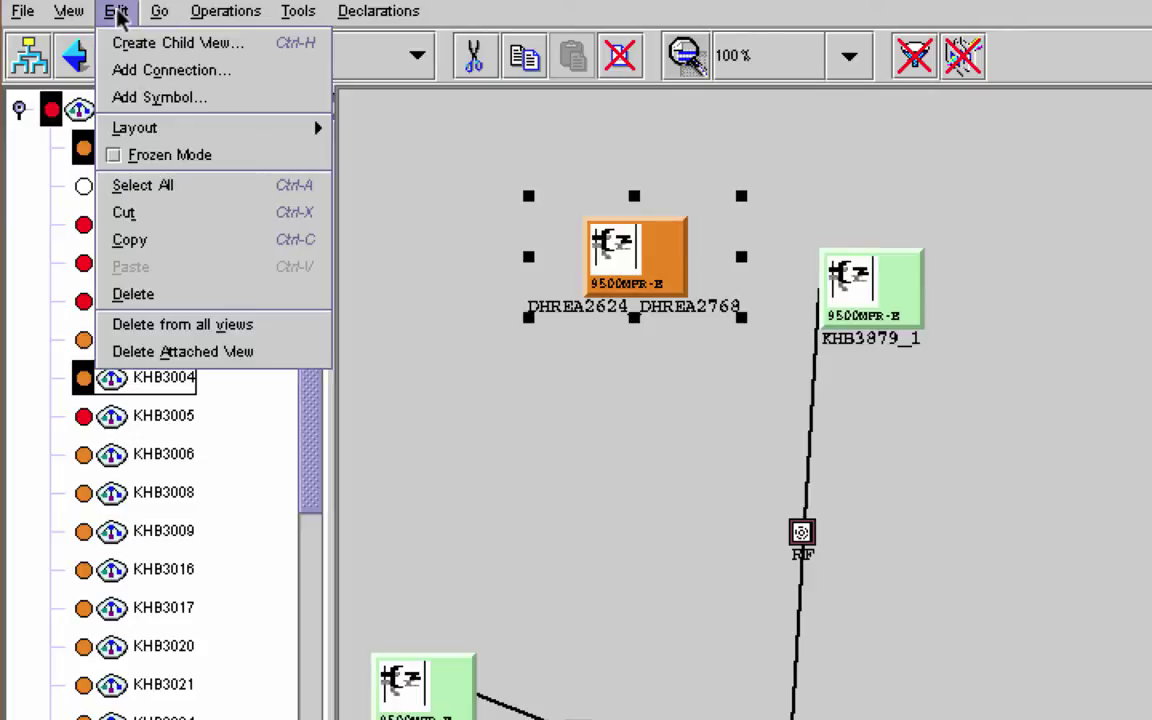
pyautogui.click(158, 297)
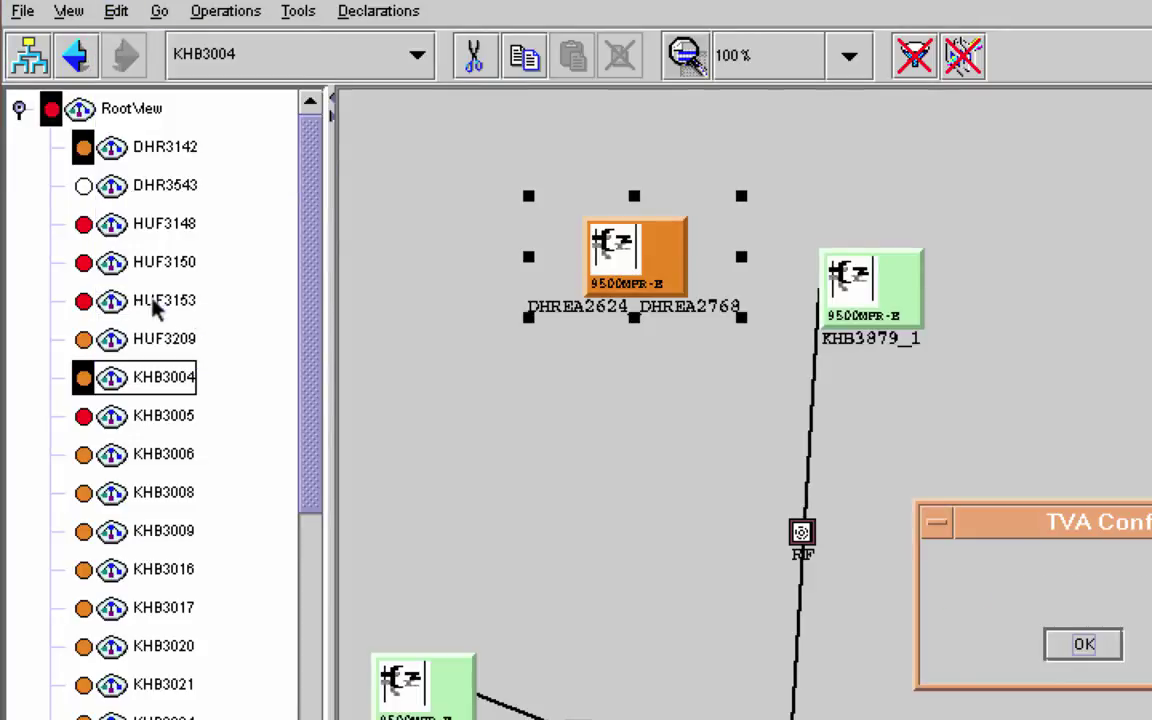
pyautogui.click(1080, 646)
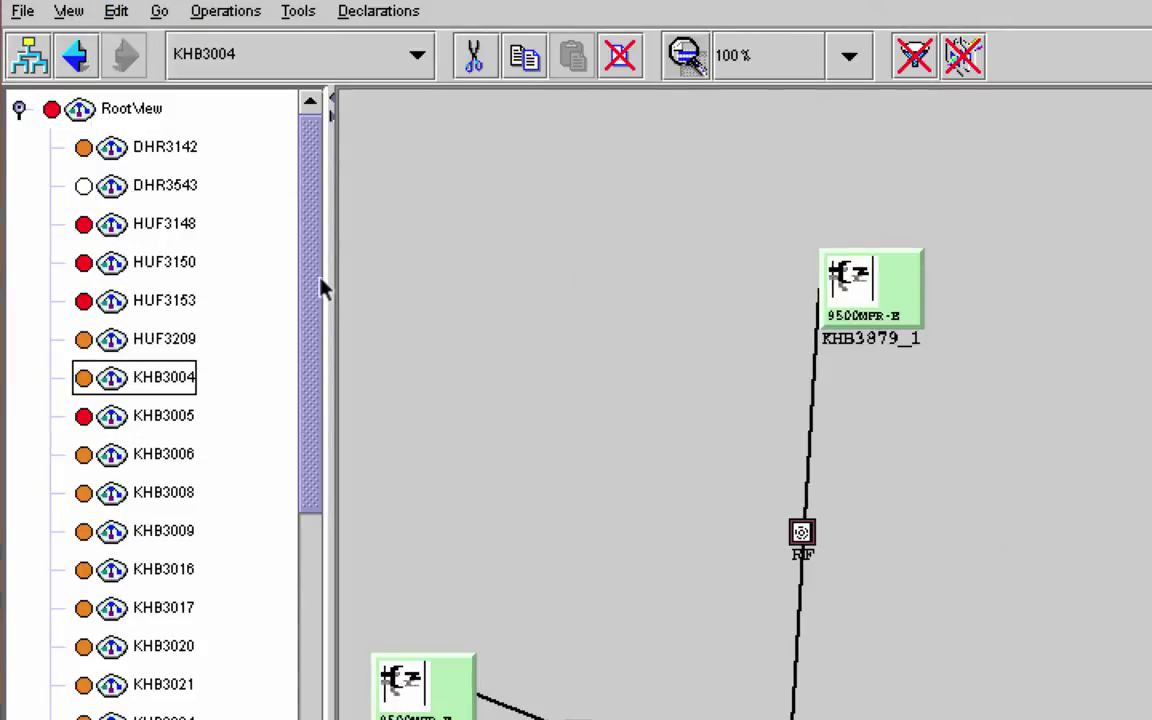
pyautogui.click(160, 152)
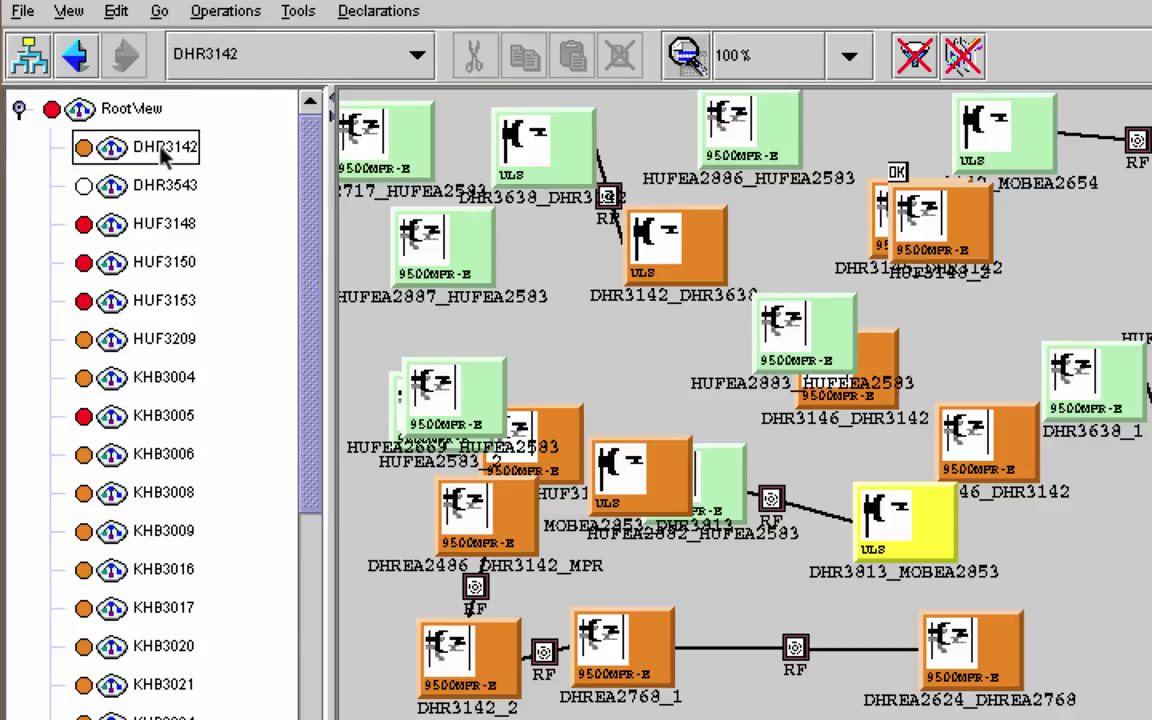
pyautogui.click(945, 650)
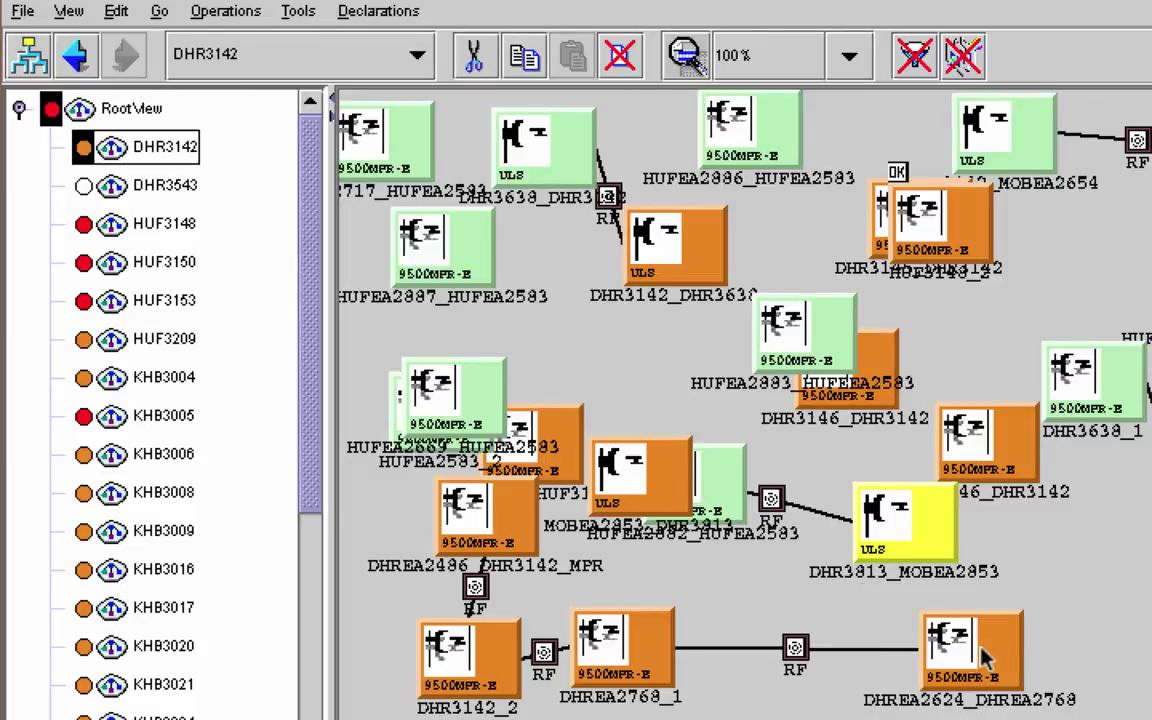
pyautogui.click(100, 10)
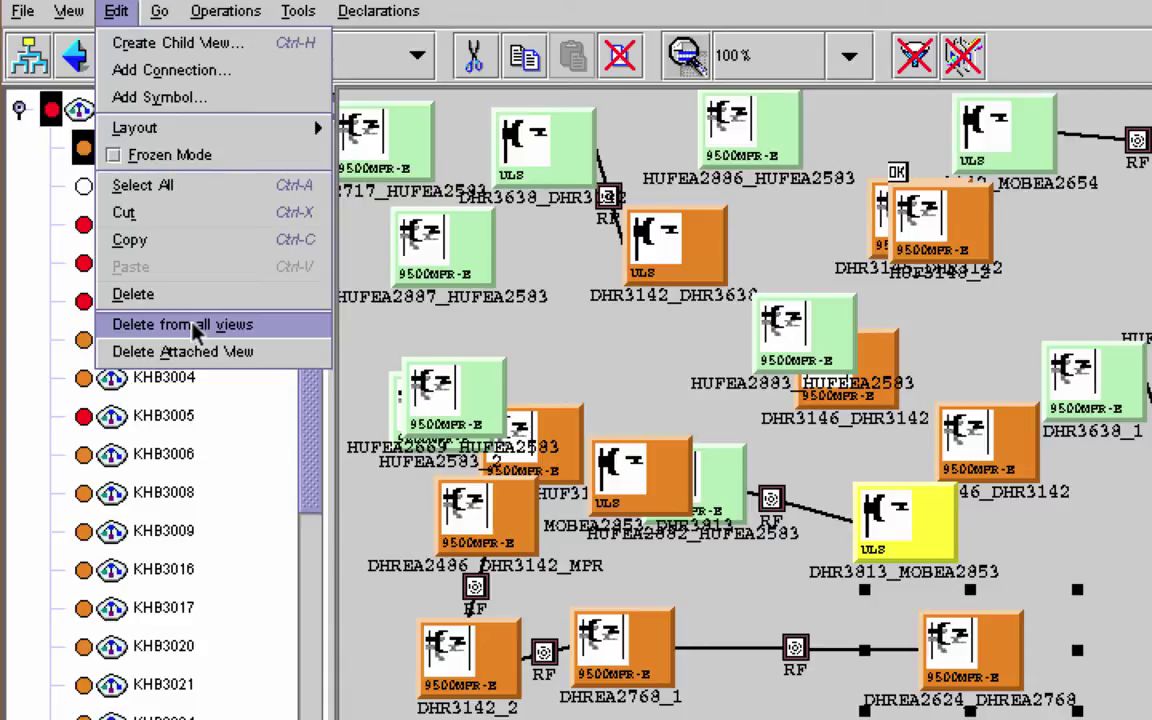
pyautogui.click(1000, 362)
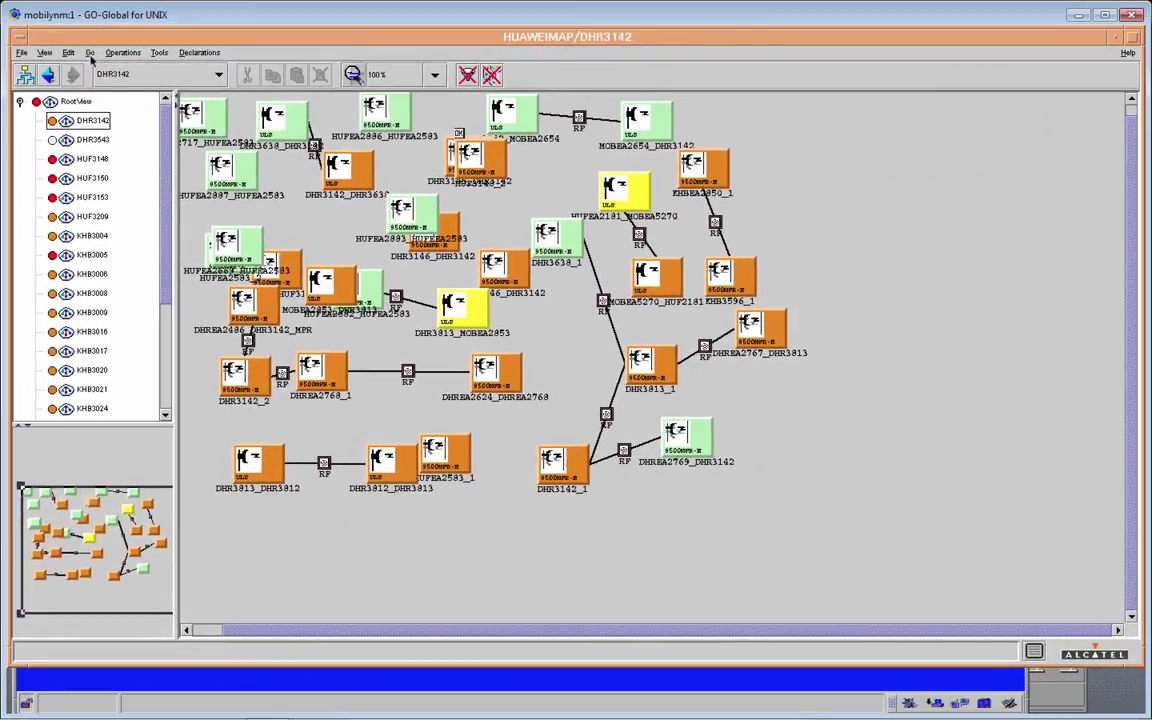
# Go to the root view, go backward to the DHR3142 view, and go forward to the root view again.
pyautogui.click(90, 55)
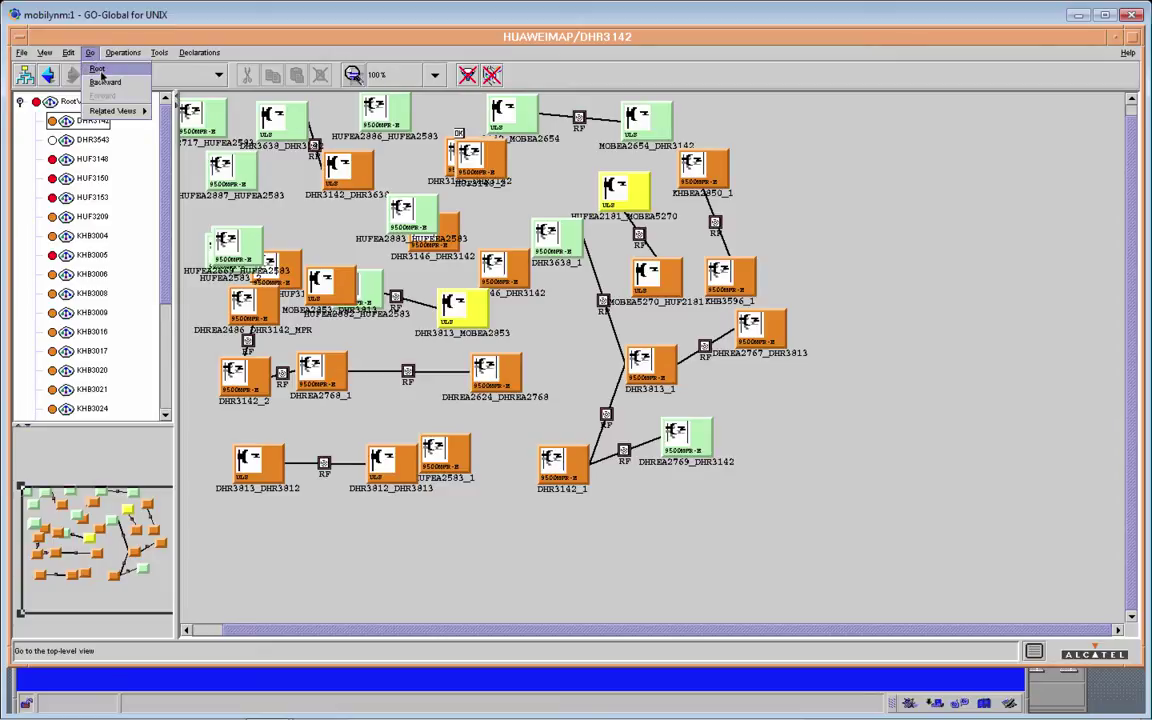
pyautogui.click(98, 69)
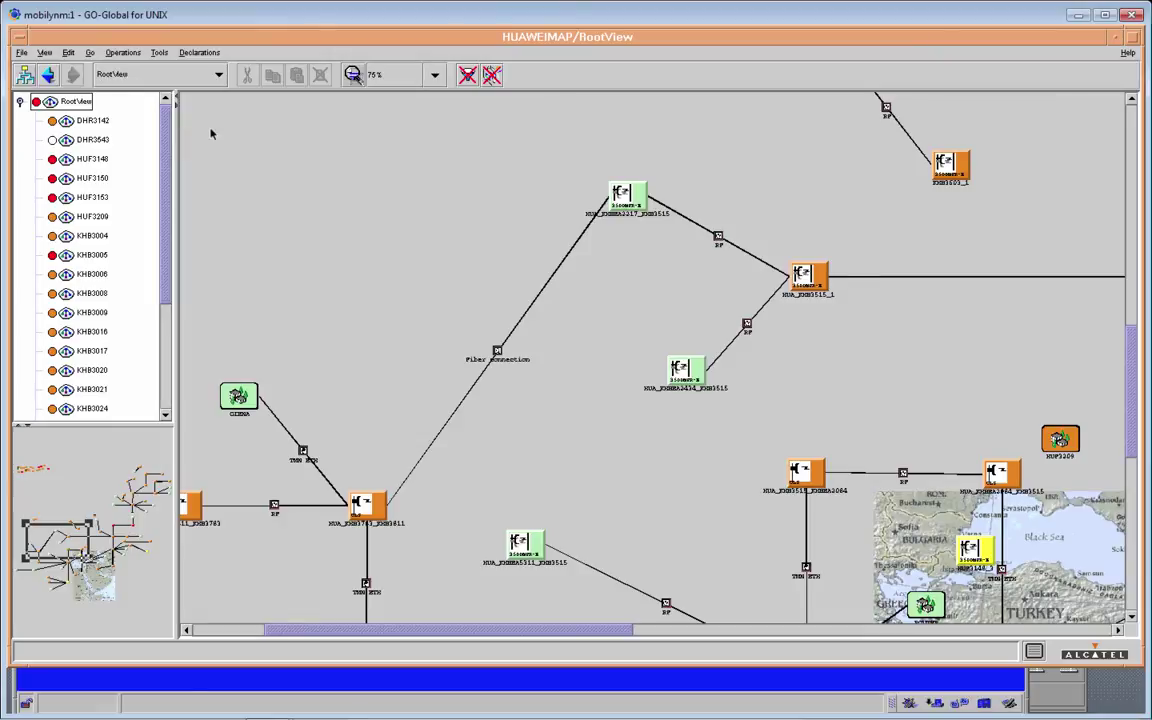
pyautogui.click(90, 54)
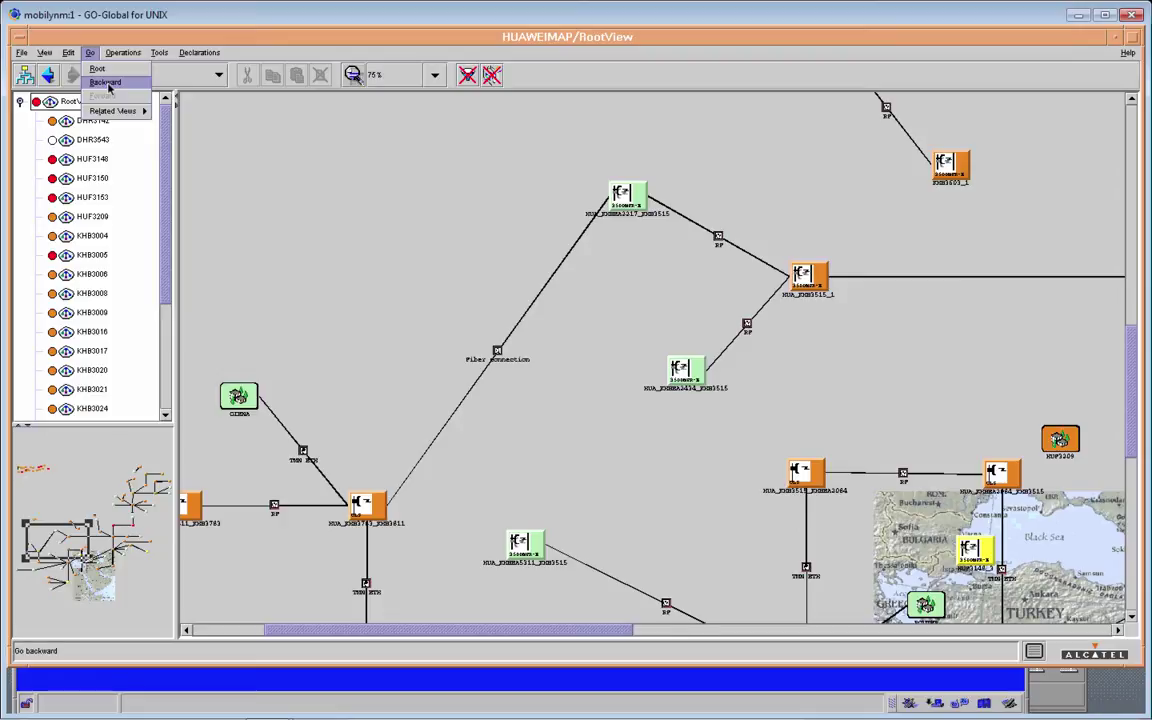
pyautogui.click(107, 83)
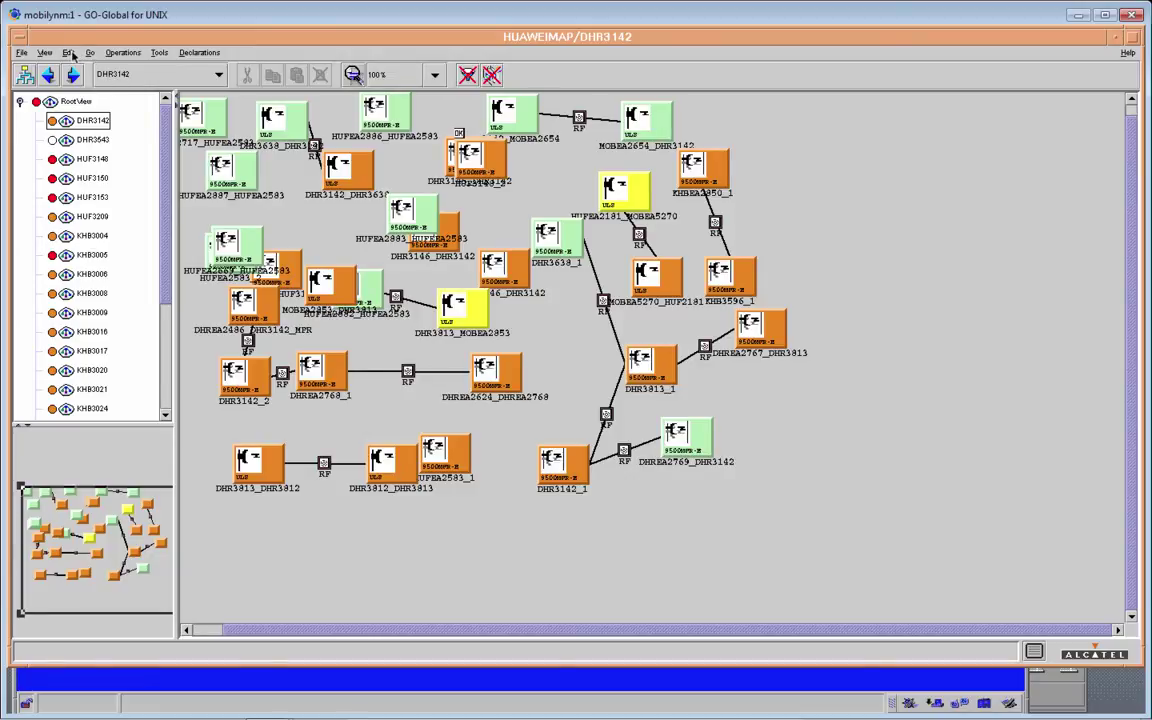
pyautogui.click(68, 52)
pyautogui.moveTo(90, 53)
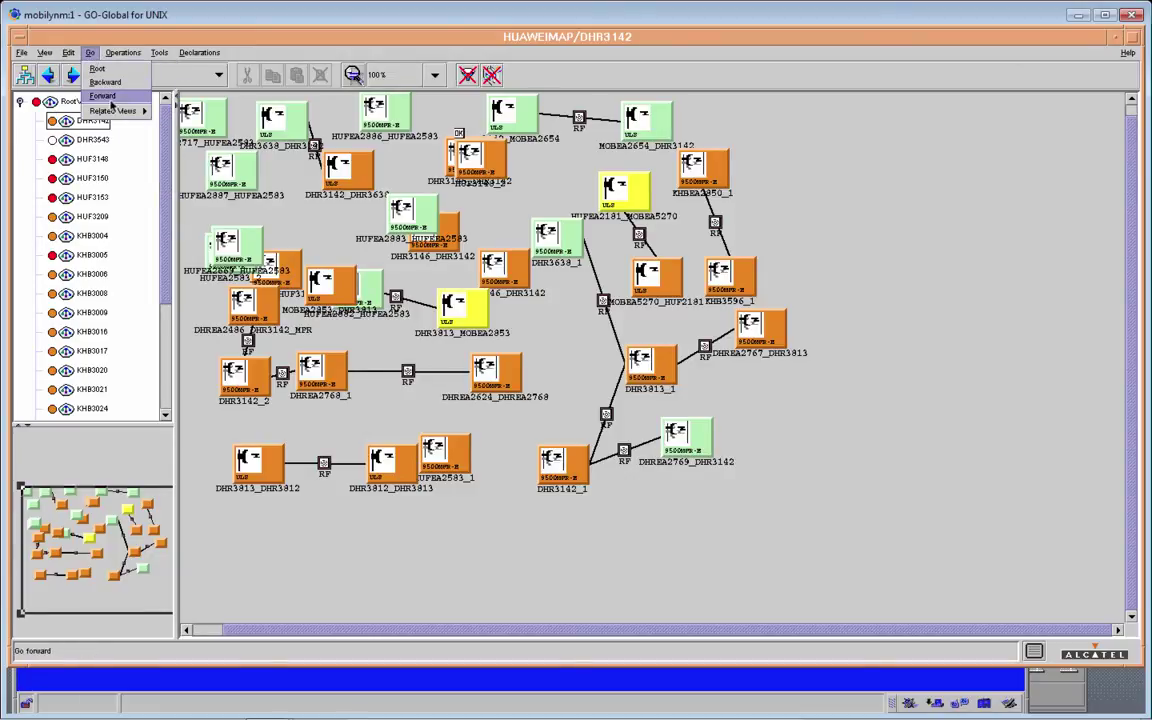
pyautogui.click(108, 97)
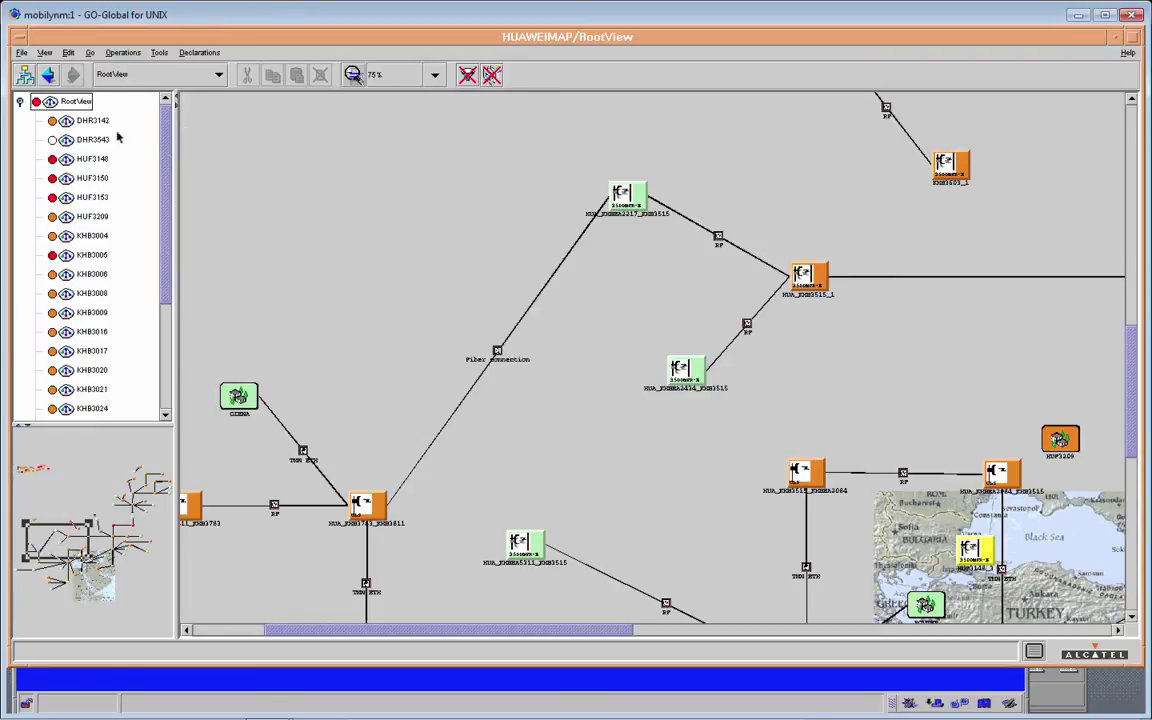
# Open the related view KHB3005 from the root view and return to the root view.
pyautogui.click(90, 53)
pyautogui.moveTo(120, 111)
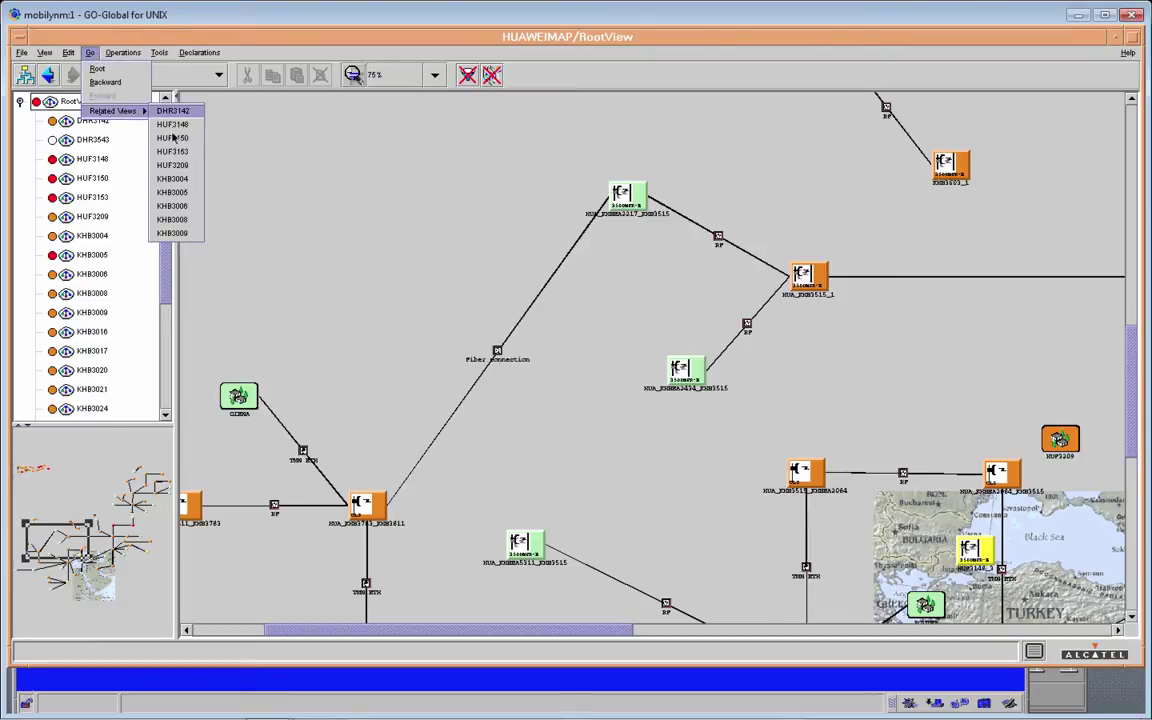
pyautogui.click(178, 192)
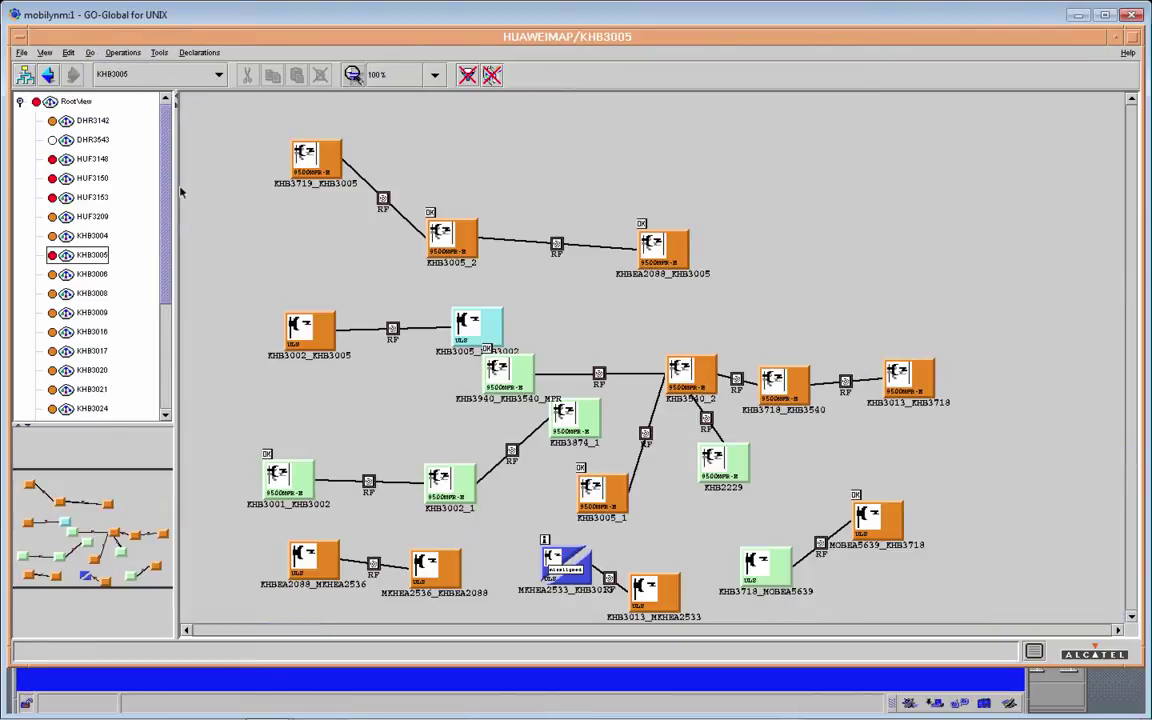
pyautogui.click(92, 55)
pyautogui.click(102, 70)
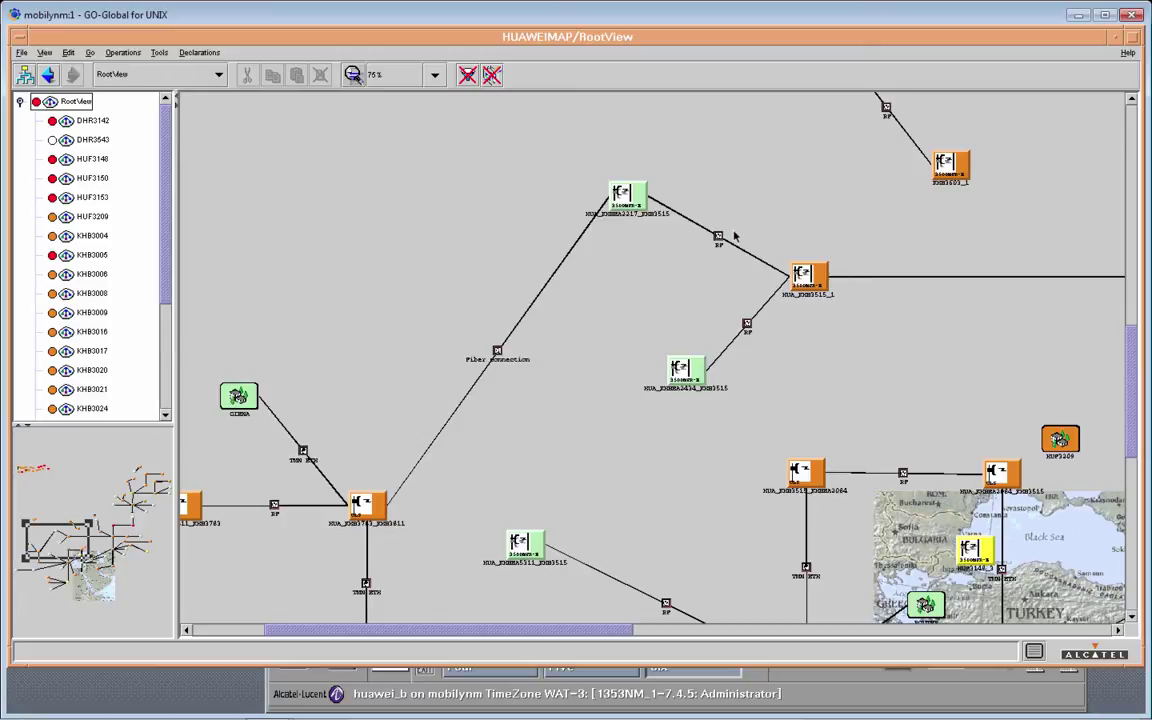
# Select HUA_KHBEA2217_KHB3515 in the root view, display its information, and close the information window.
pyautogui.click(123, 53)
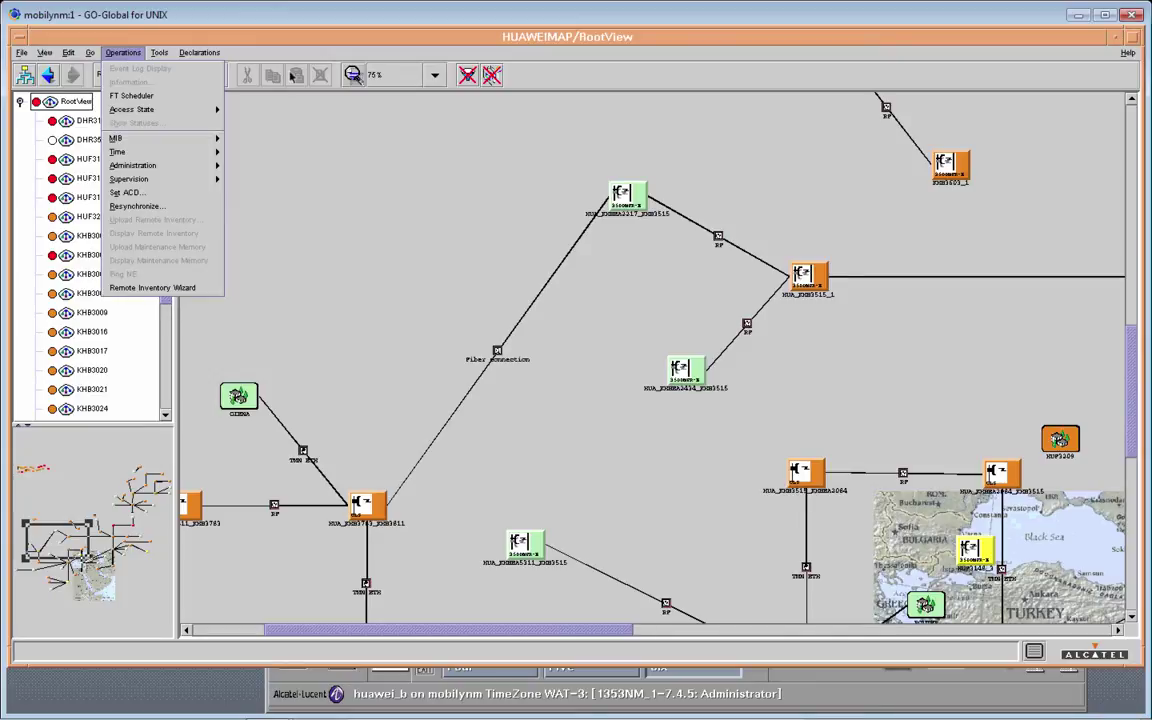
pyautogui.click(504, 172)
pyautogui.click(627, 197)
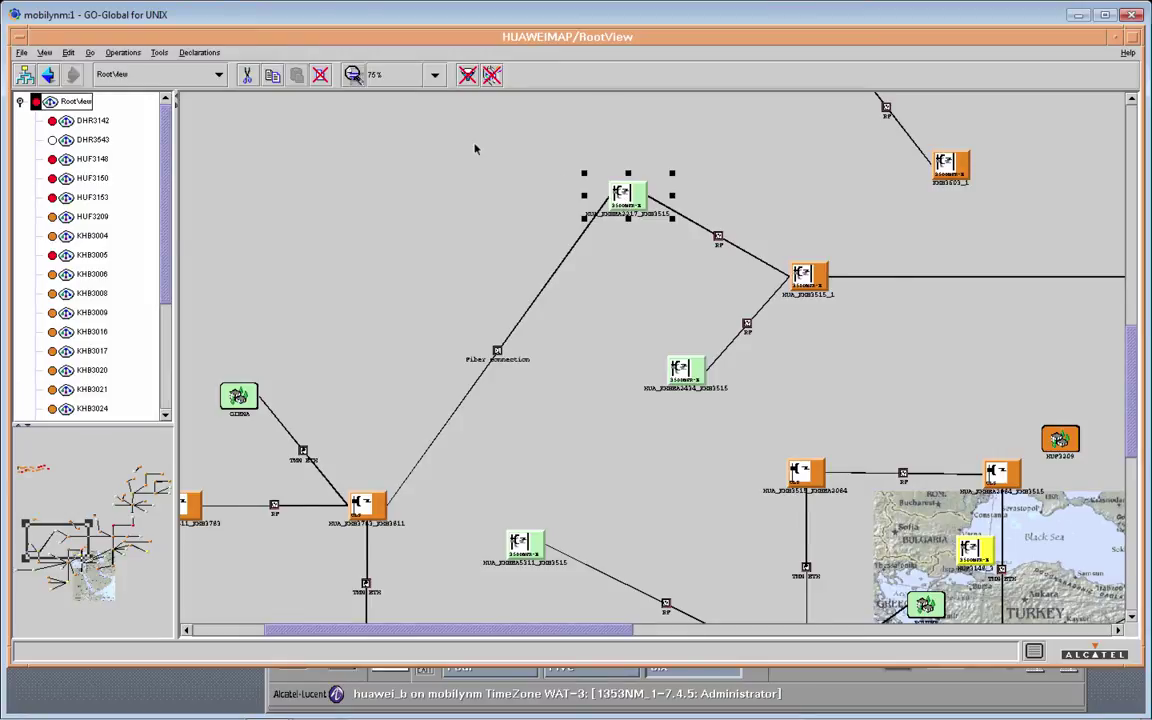
pyautogui.click(125, 56)
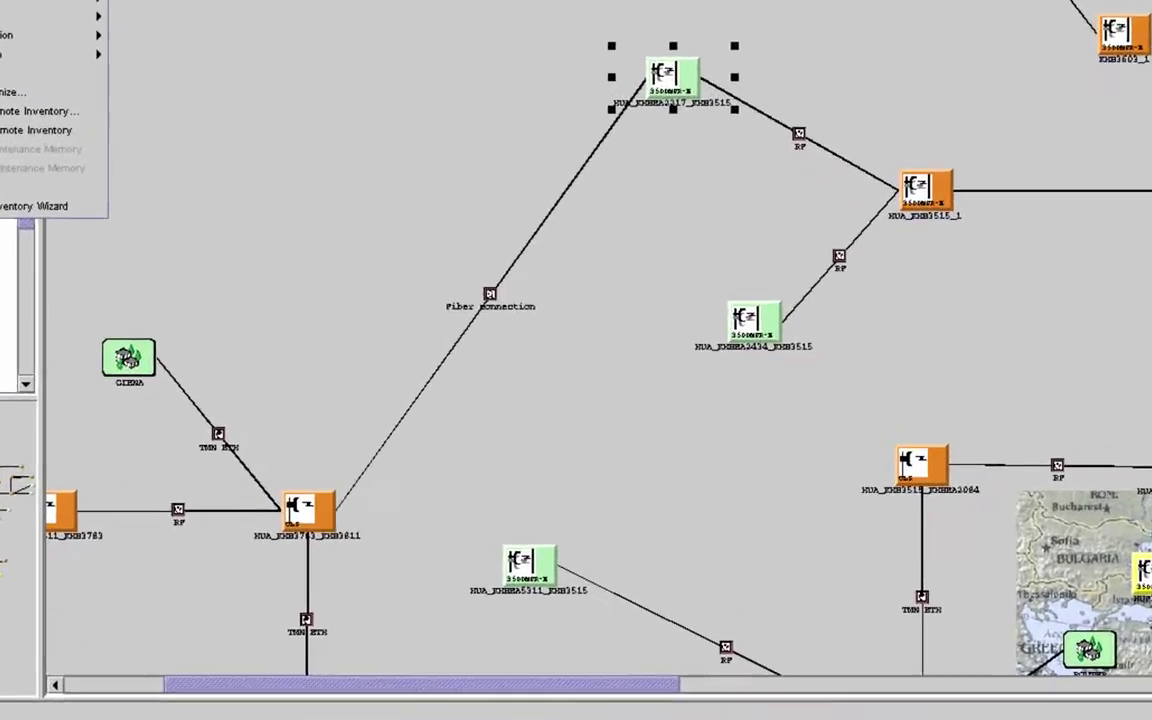
pyautogui.click(138, 83)
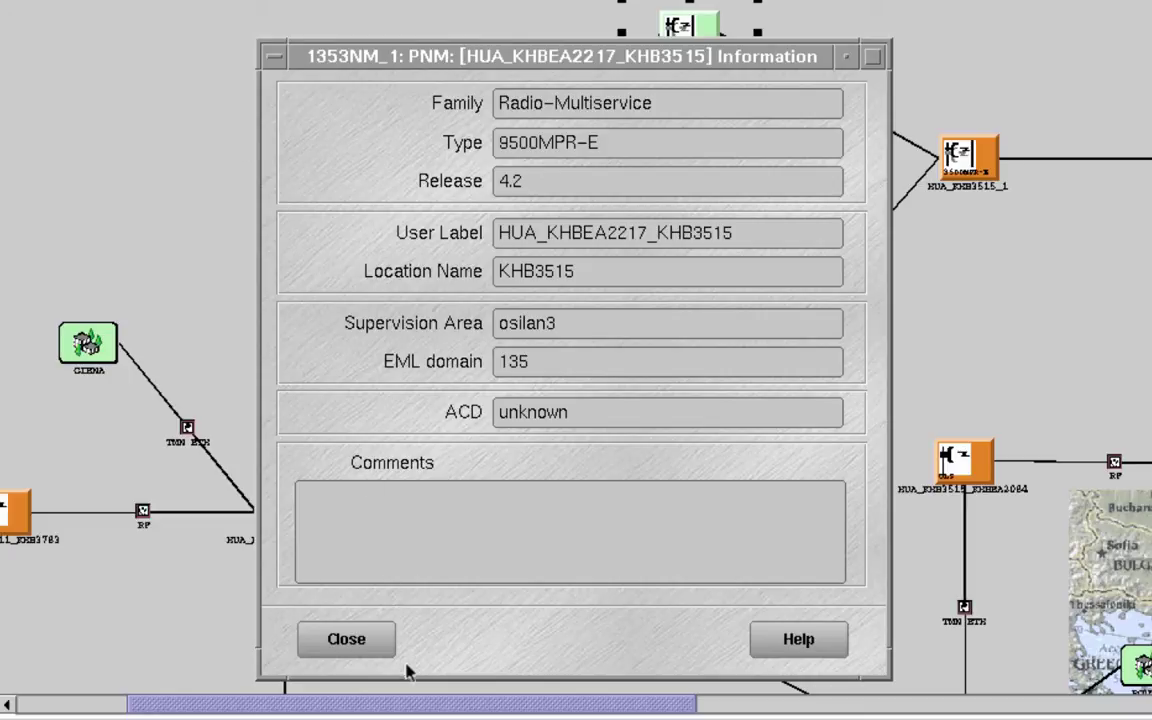
pyautogui.click(347, 640)
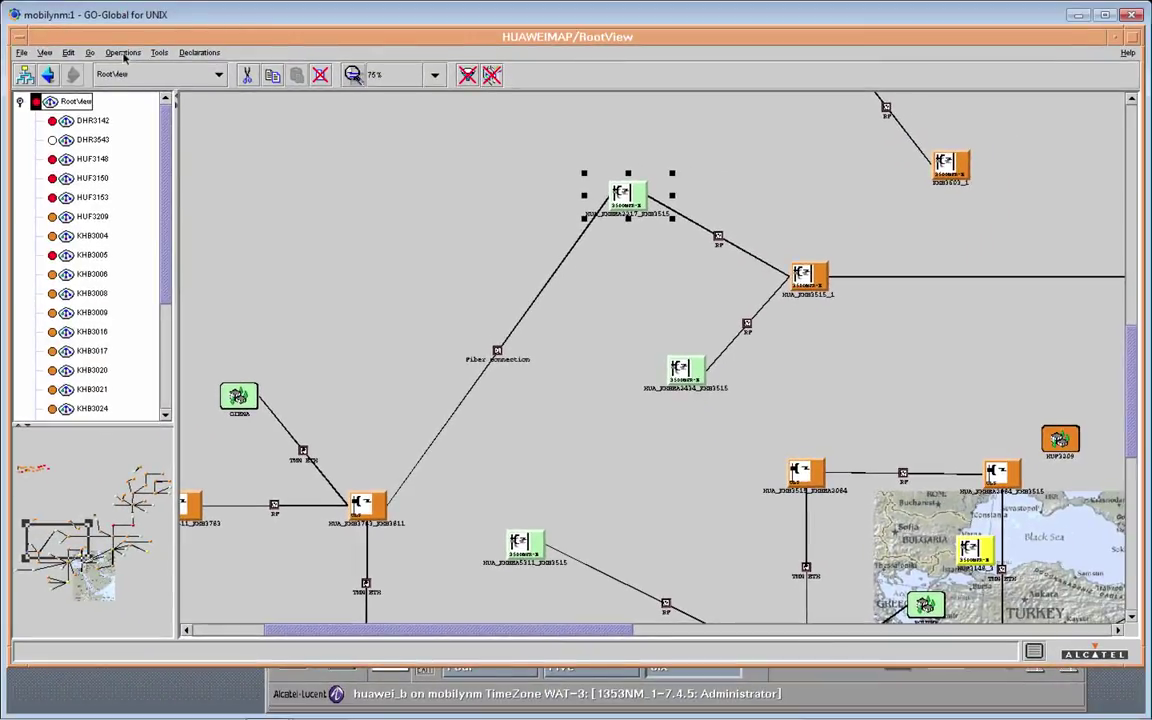
# Switch the access state of HUA_KHBEA2217_KHB3515 to Local, apply it, and close the dialog.
pyautogui.click(84, 10)
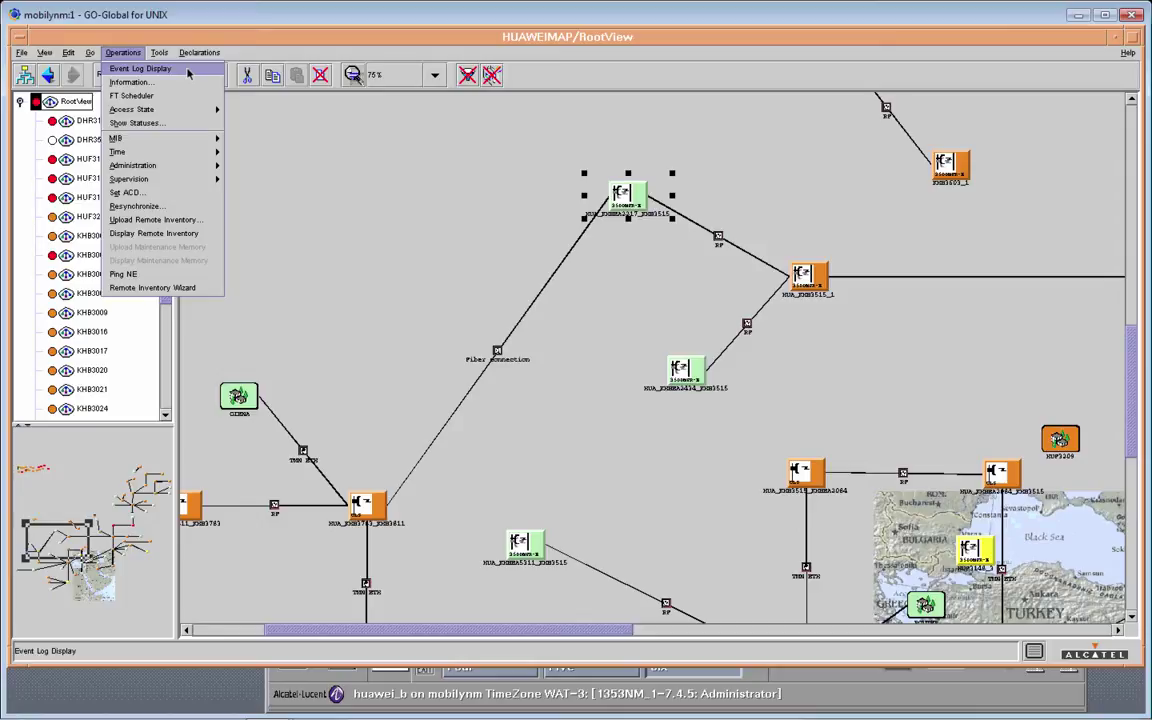
pyautogui.moveTo(161, 113)
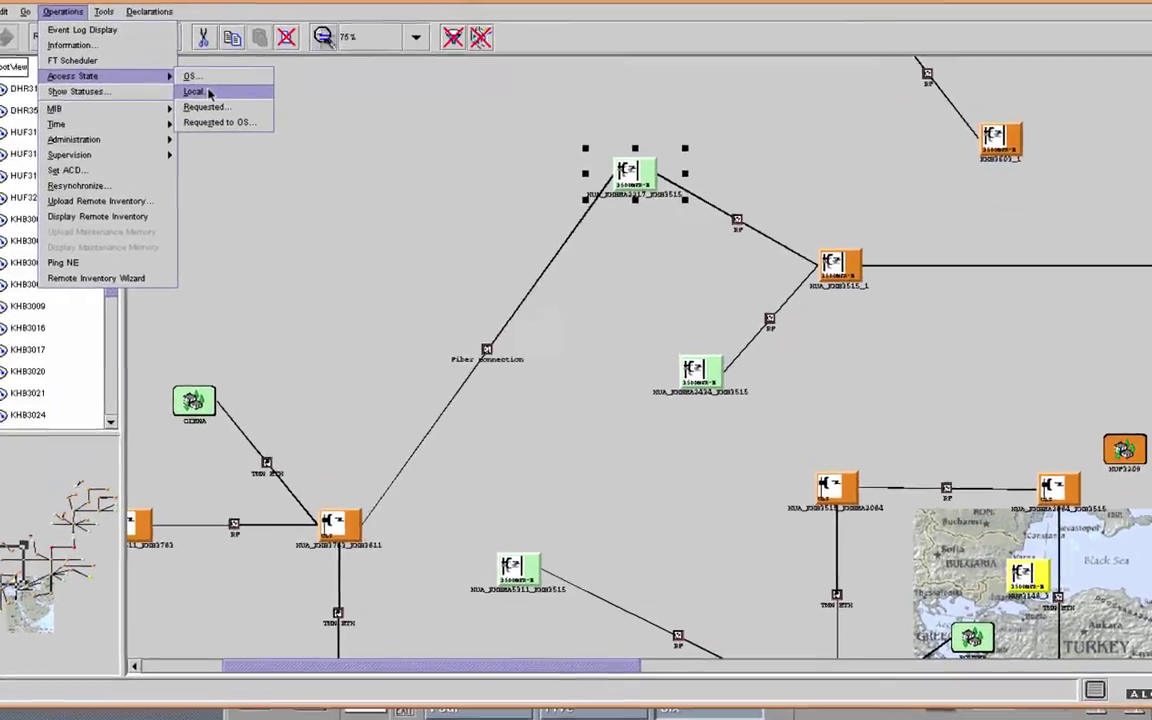
pyautogui.click(209, 93)
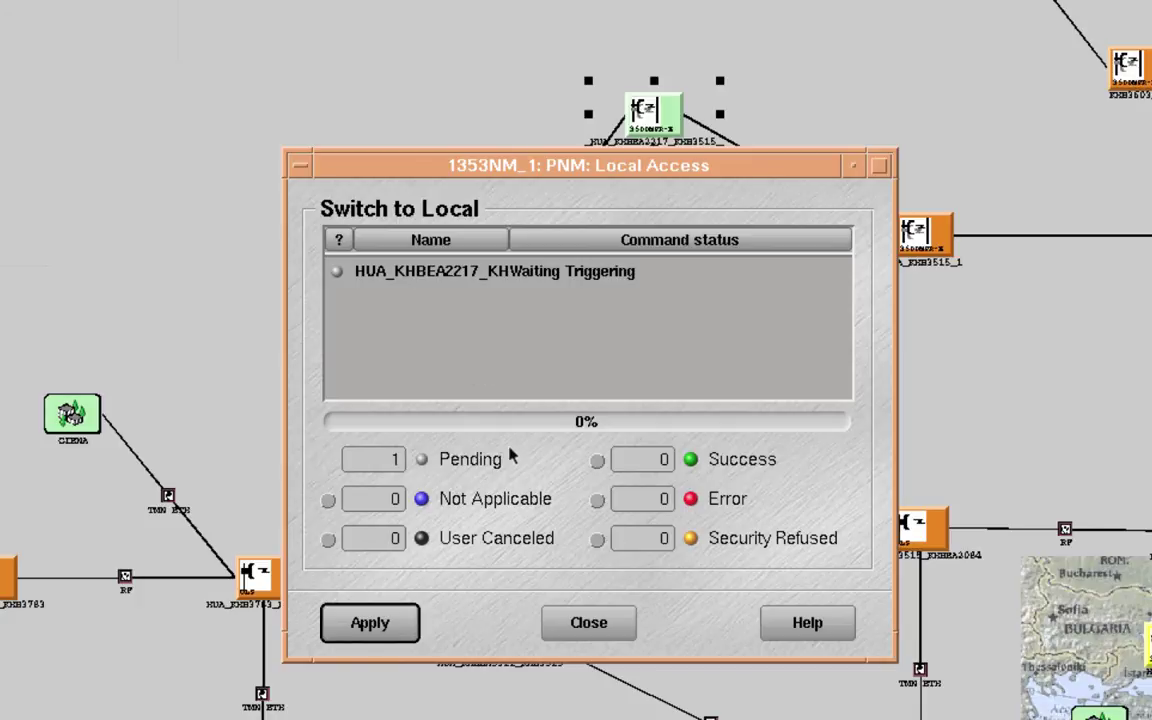
pyautogui.click(385, 623)
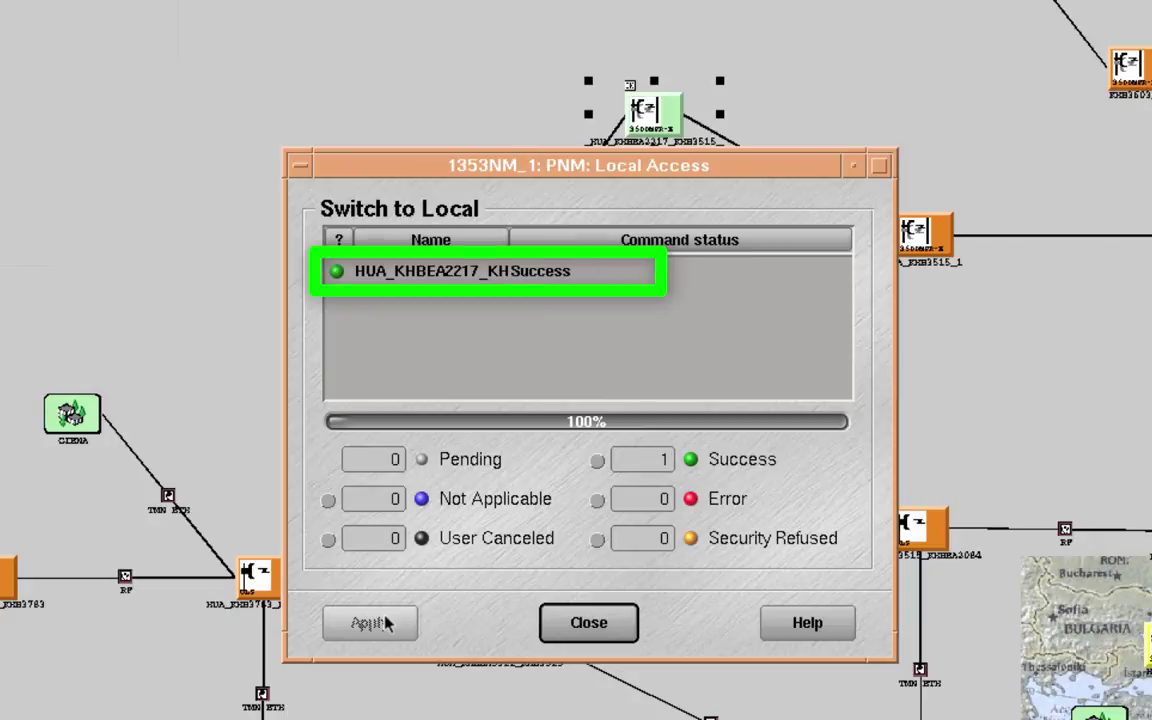
pyautogui.click(585, 623)
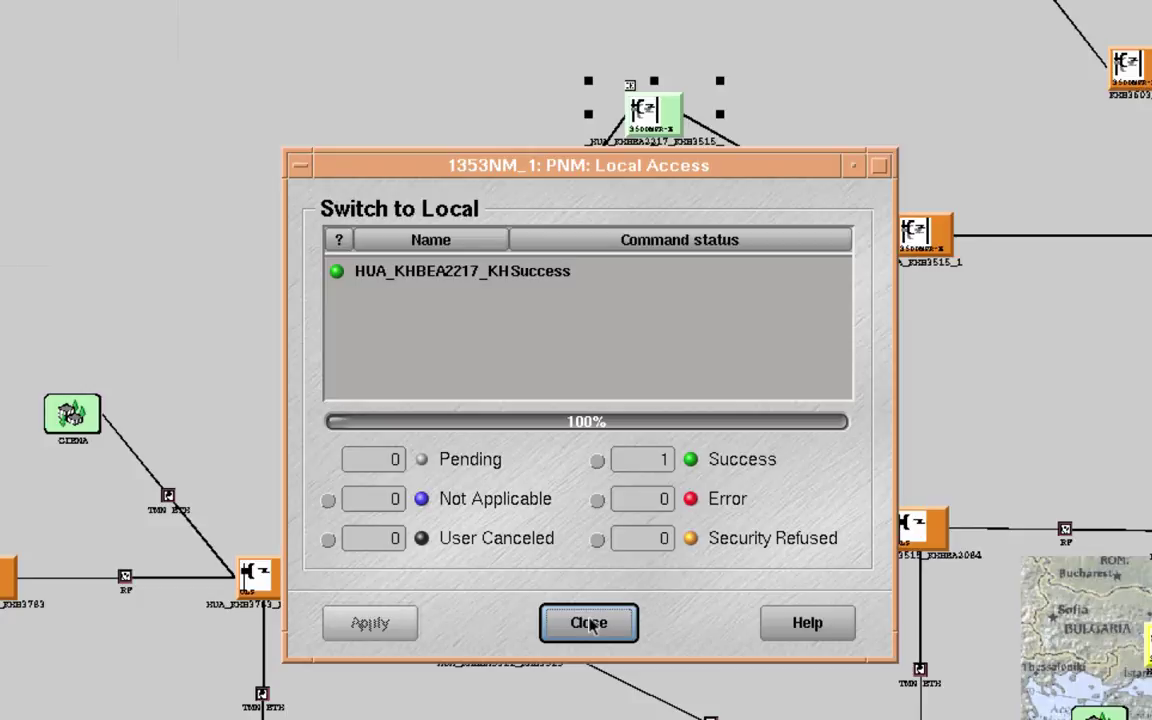
pyautogui.click(589, 623)
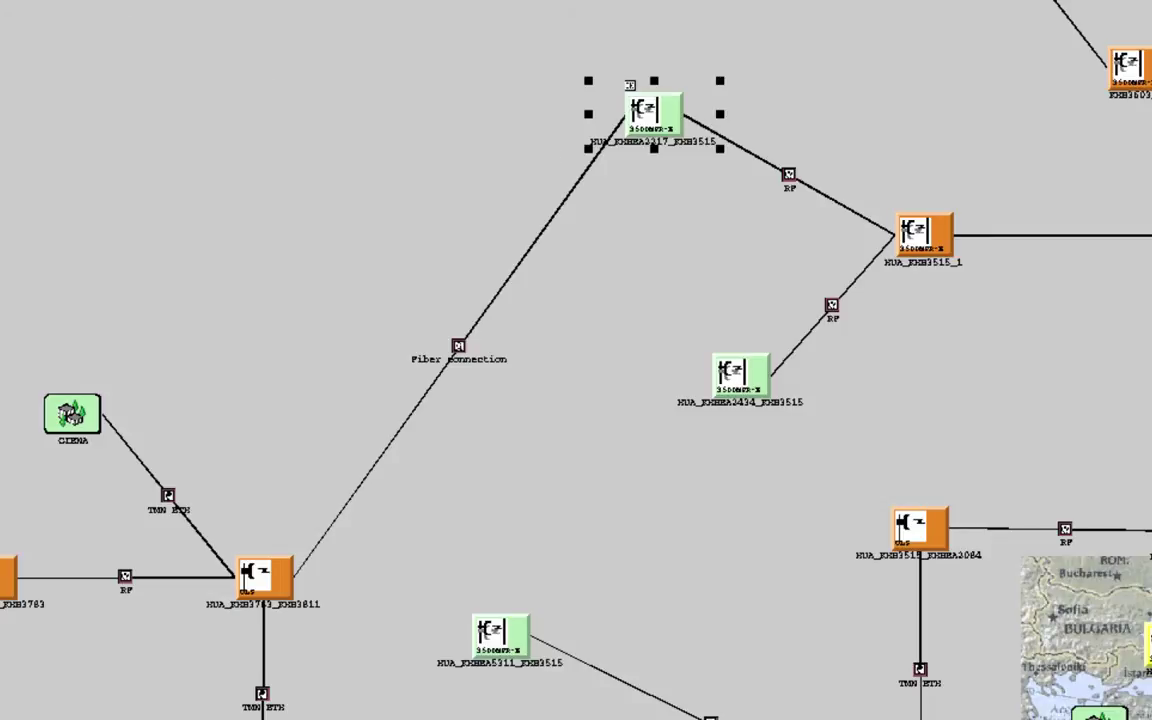
# Switch the access state of HUA_KHBEA2217_KHB3515 to OS, apply it, and close the dialog.
pyautogui.click(373, 1)
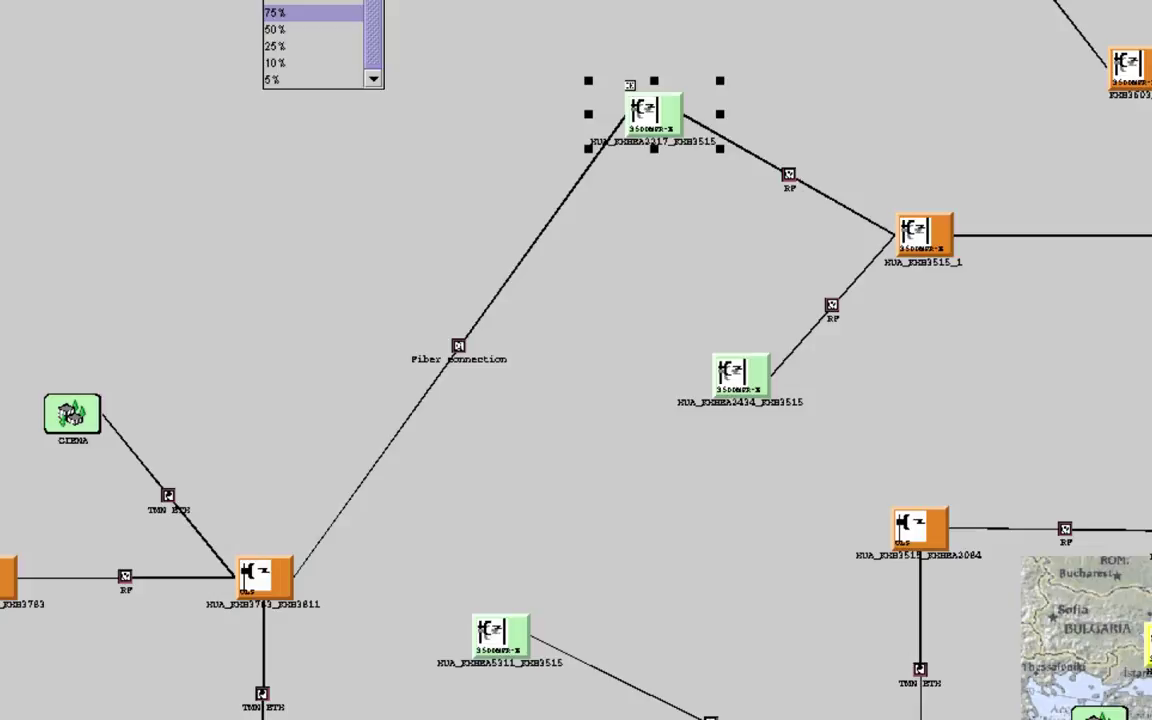
pyautogui.click(305, 5)
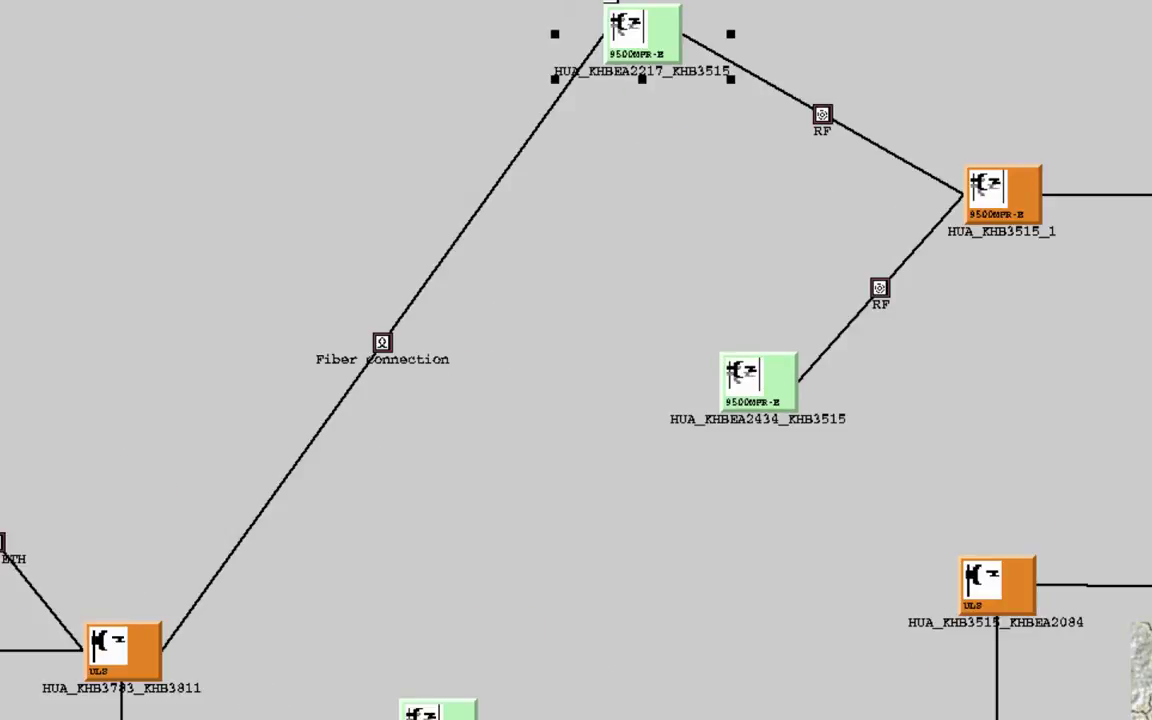
pyautogui.scroll(5, 612, 330)
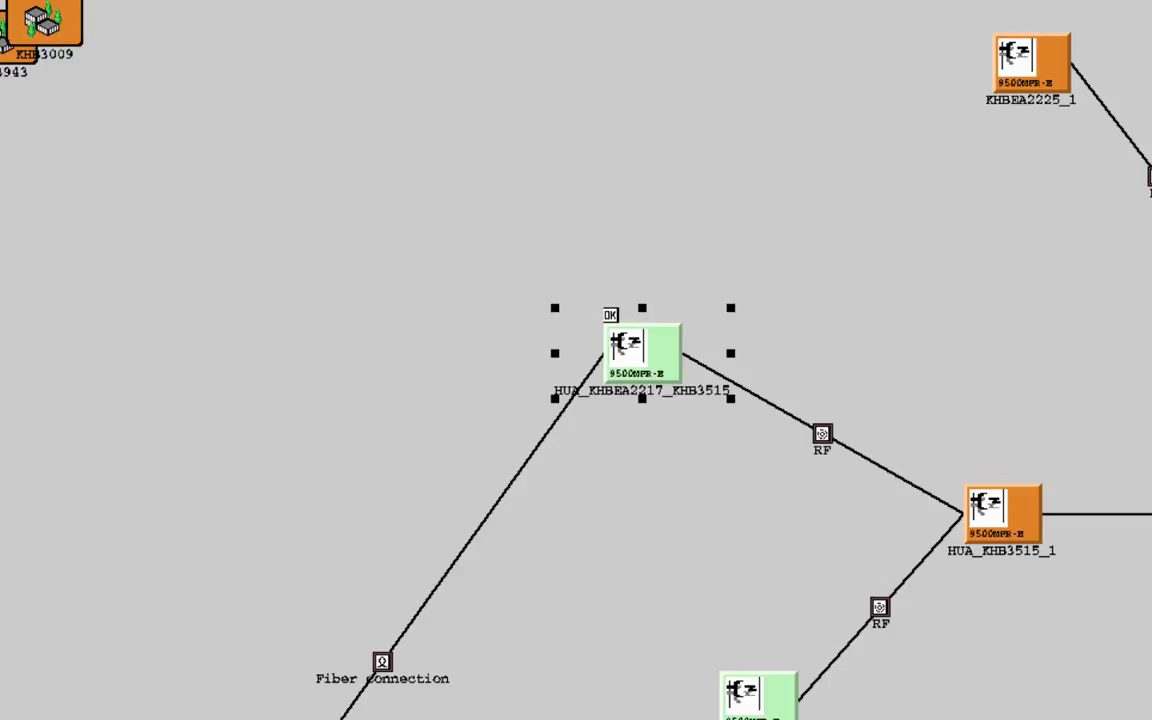
pyautogui.click(203, 38)
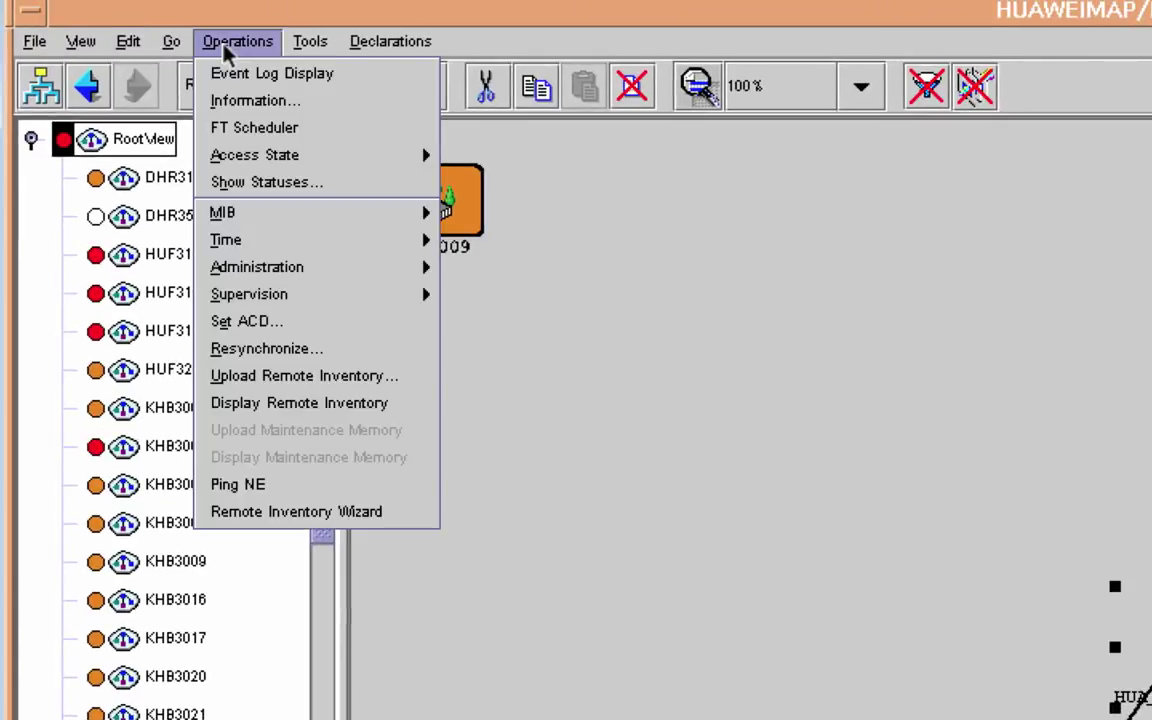
pyautogui.moveTo(293, 158)
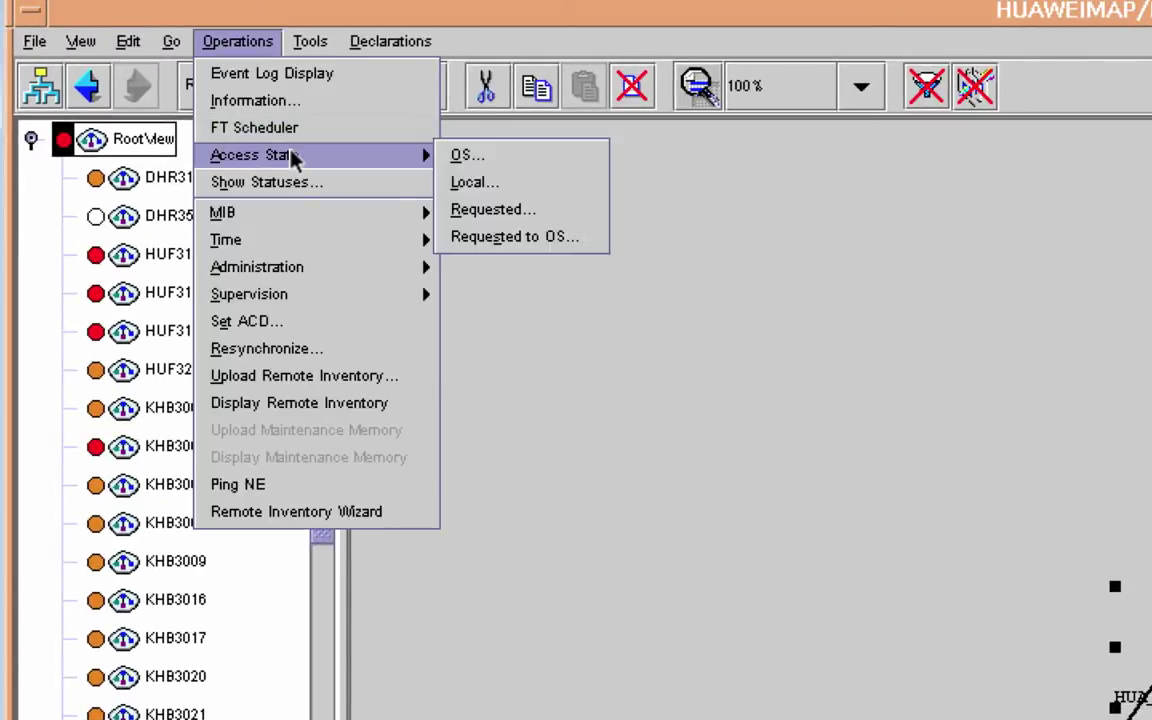
pyautogui.click(497, 162)
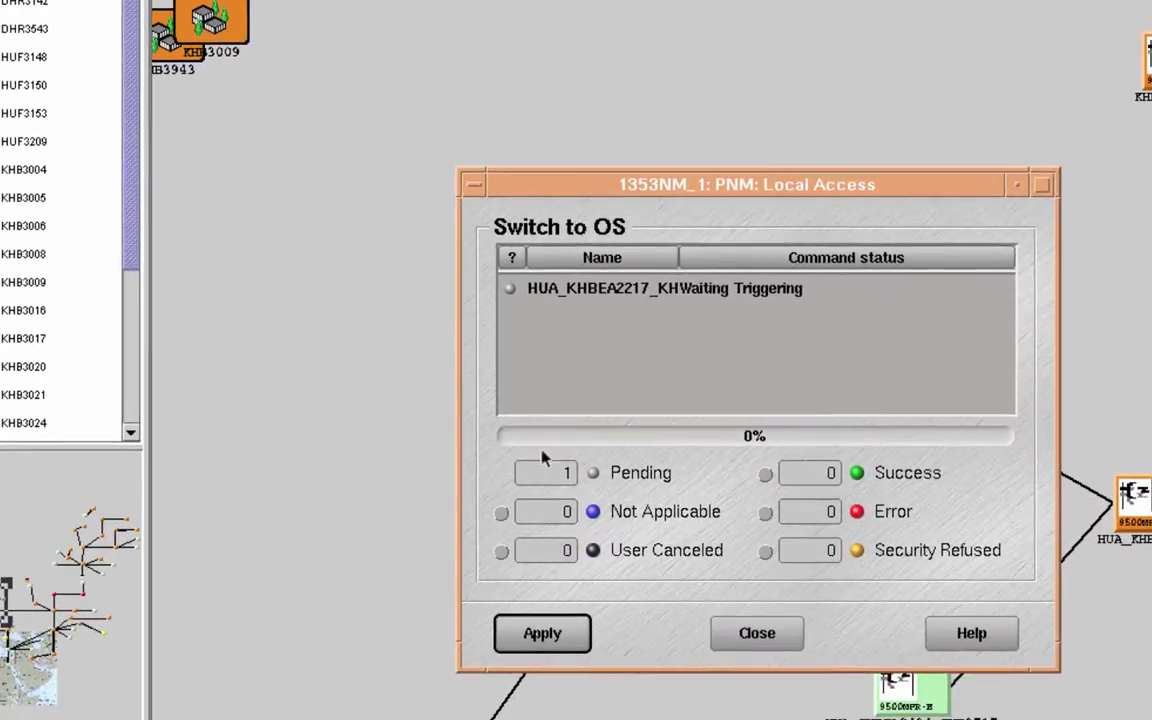
pyautogui.click(559, 640)
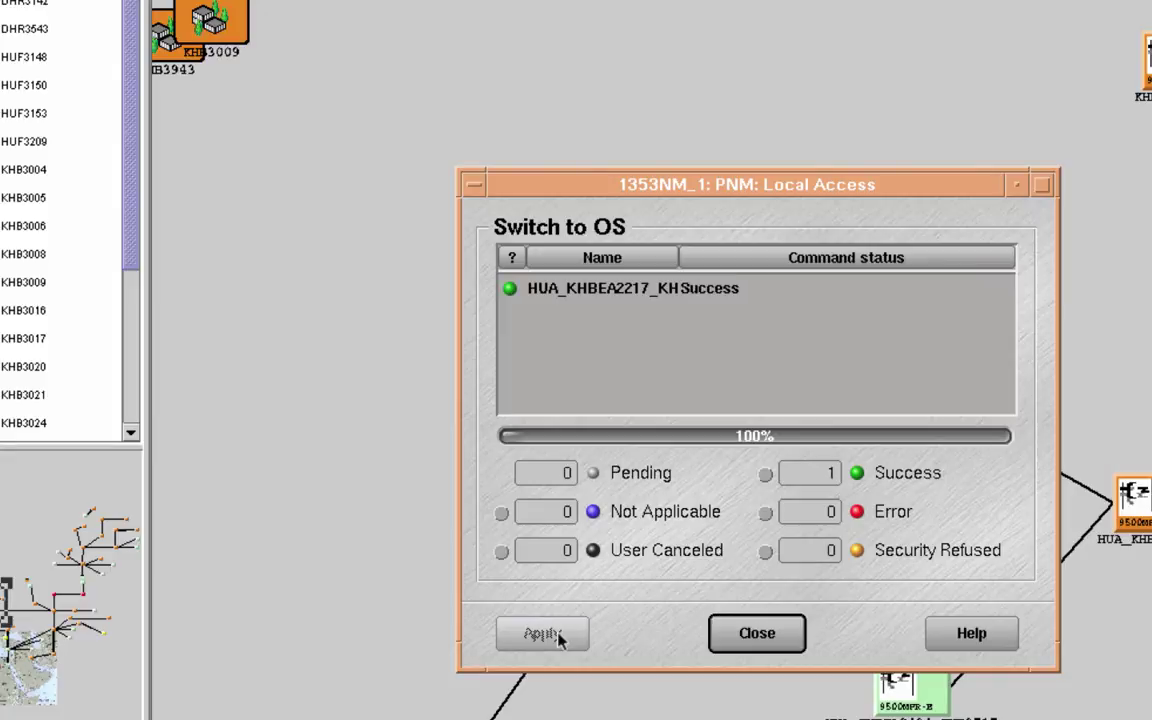
pyautogui.click(757, 634)
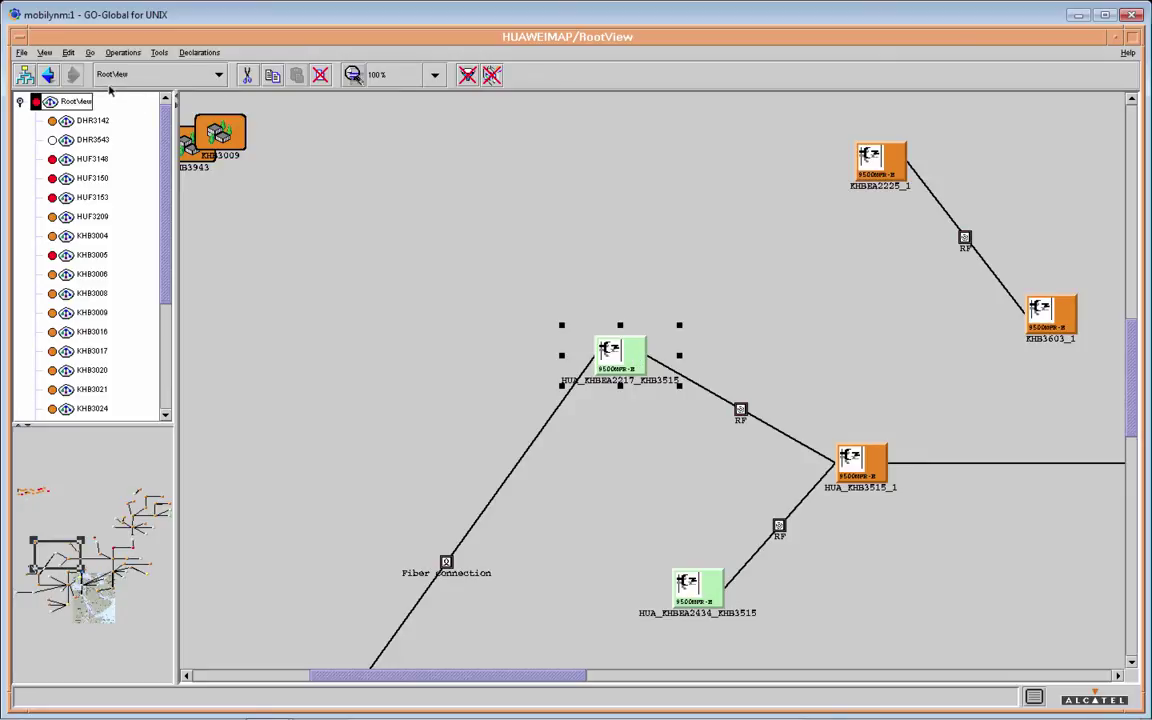
# Open the Requested access state dialog for HUA_KHBEA2217_KHB3515 and close it without applying.
pyautogui.click(123, 53)
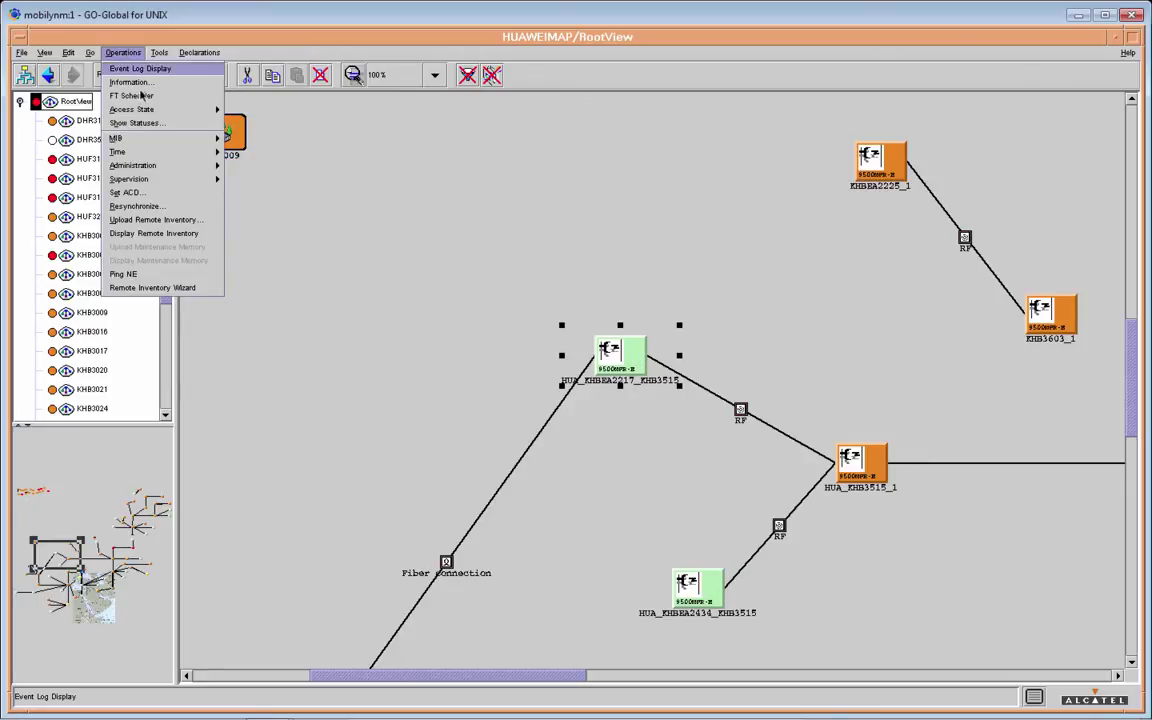
pyautogui.moveTo(150, 112)
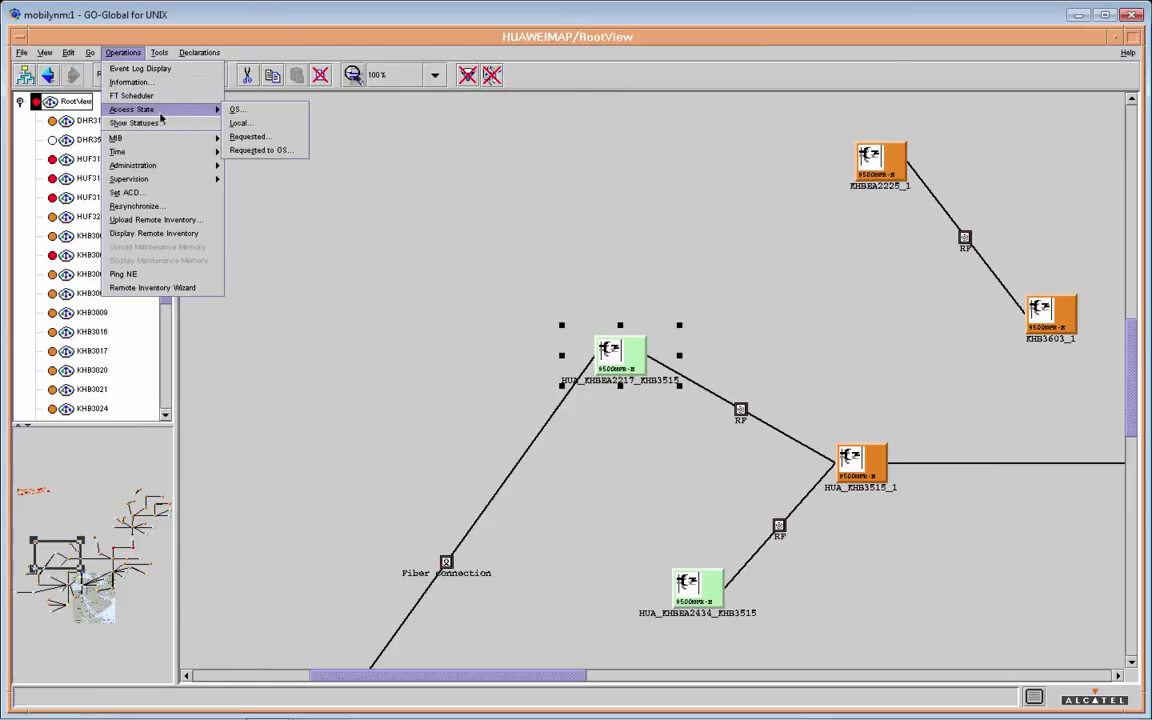
pyautogui.click(249, 140)
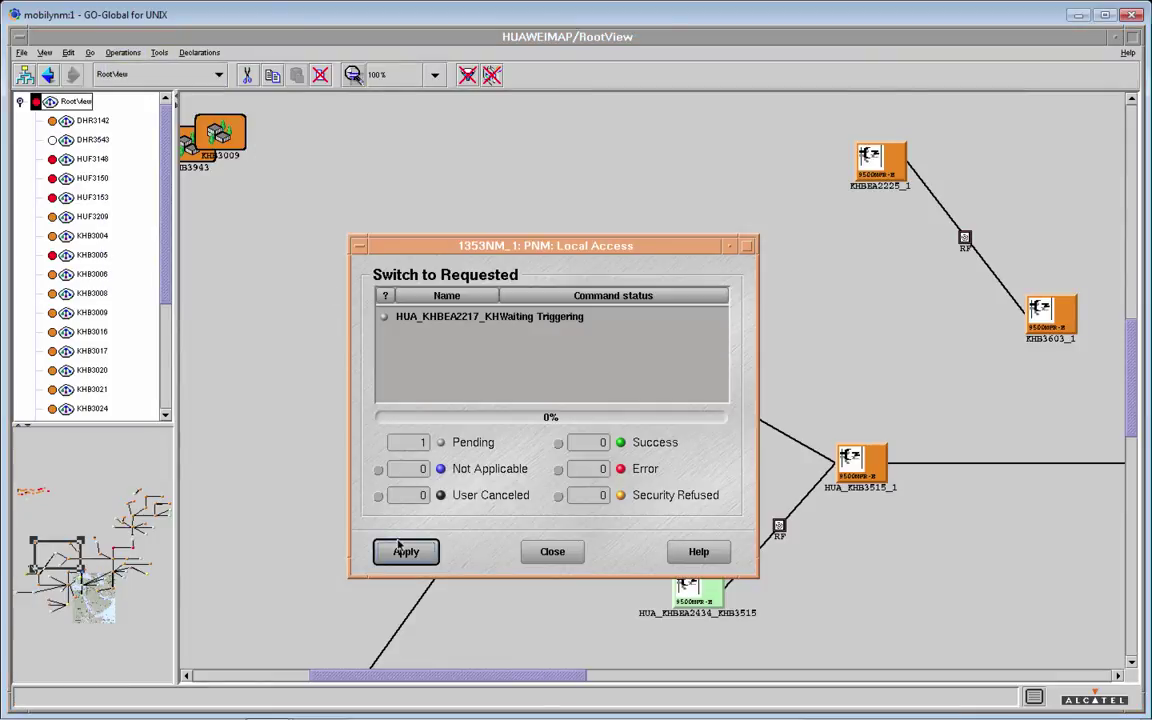
pyautogui.click(552, 552)
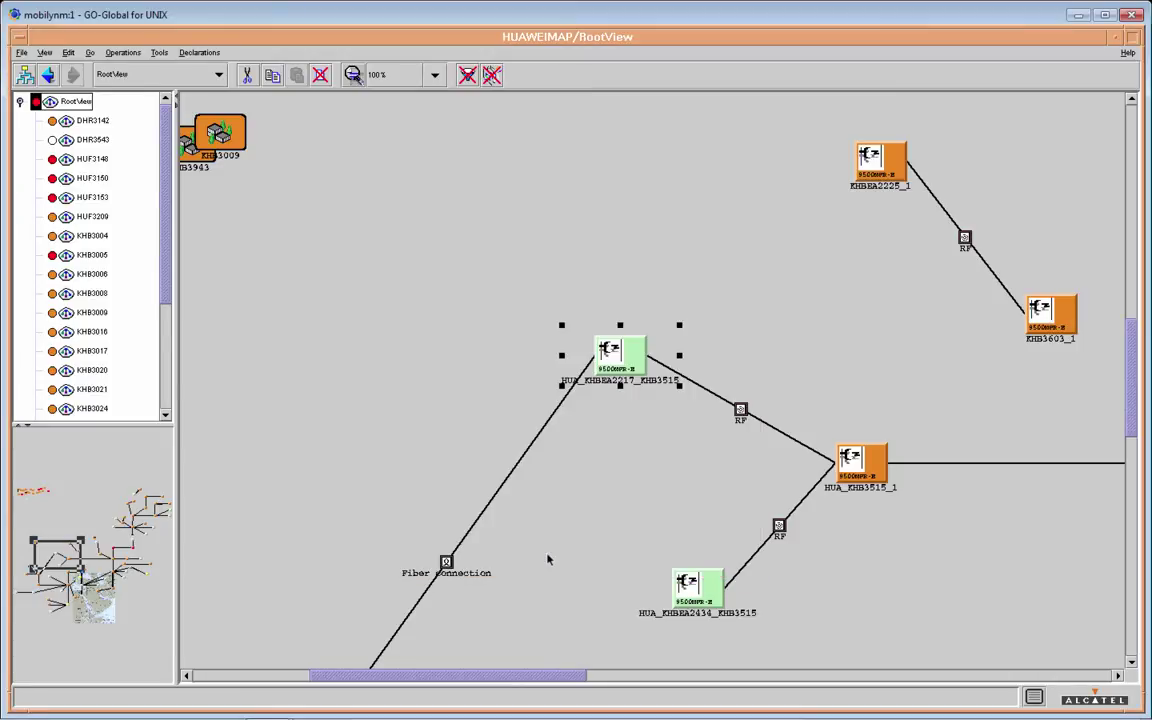
# Try to switch the access state of HUA_KHBEA2217_KHB3515 with Requested to OS, and dismiss the message.
pyautogui.click(123, 52)
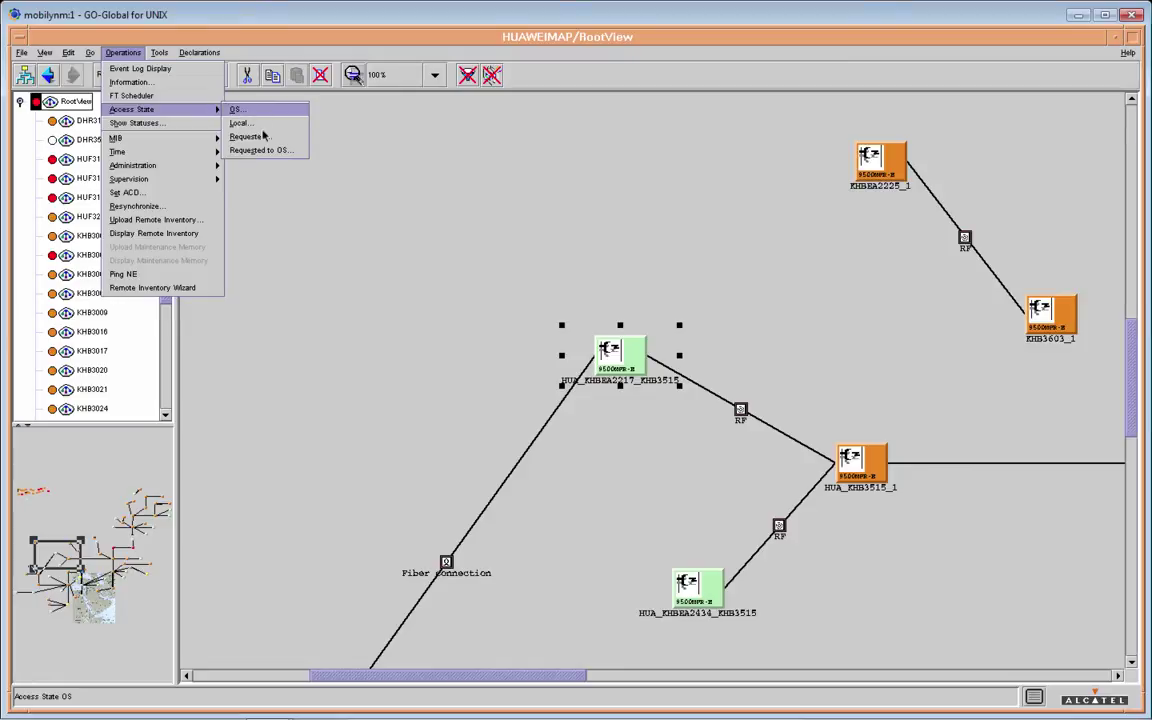
pyautogui.click(260, 151)
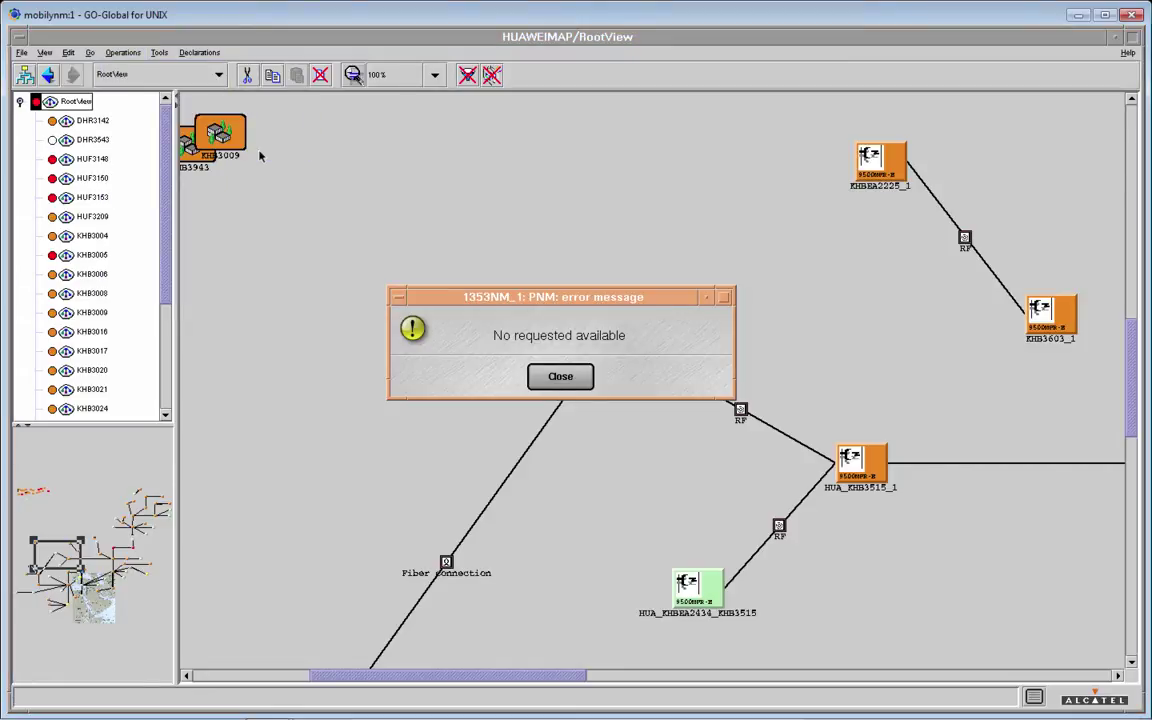
pyautogui.click(550, 377)
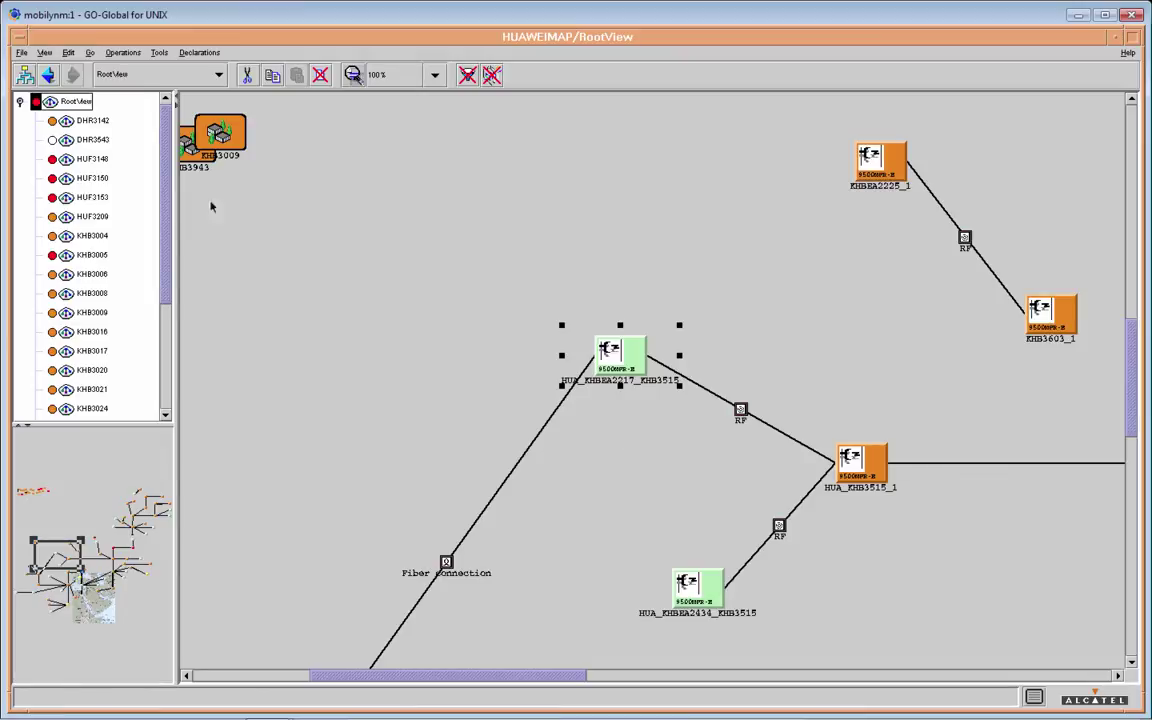
# Show the statuses of HUA_KHBEA2217_KHB3515.
pyautogui.click(126, 57)
pyautogui.click(820, 277)
pyautogui.click(124, 55)
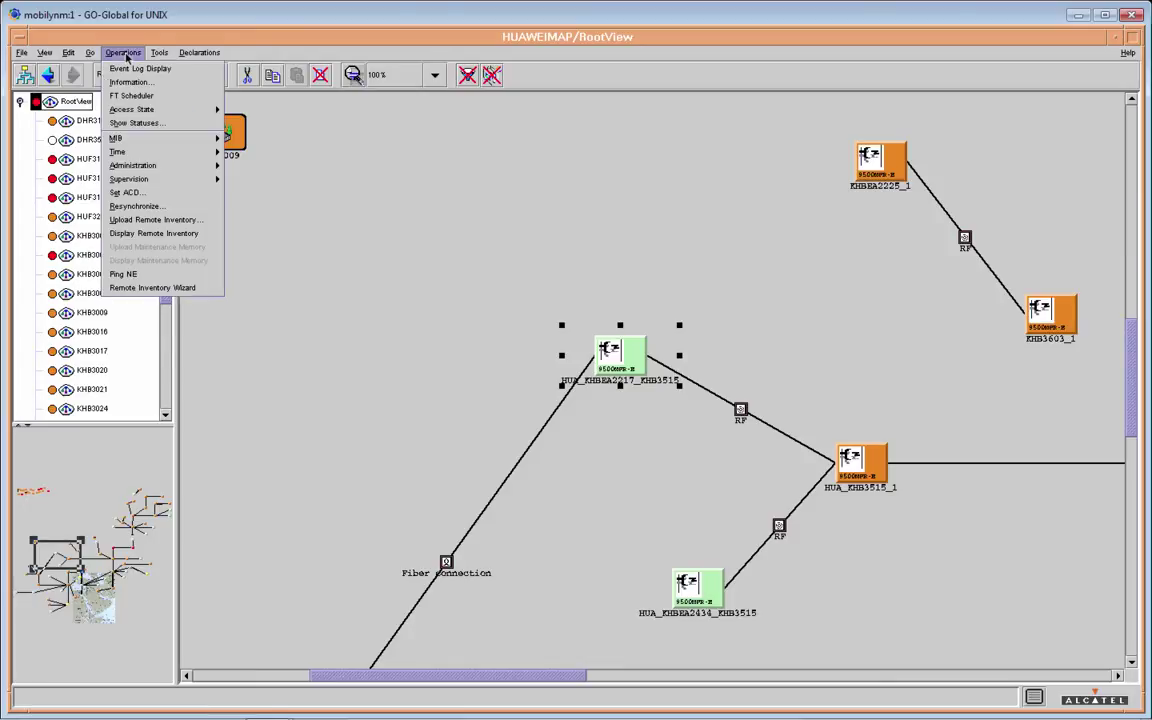
pyautogui.click(142, 123)
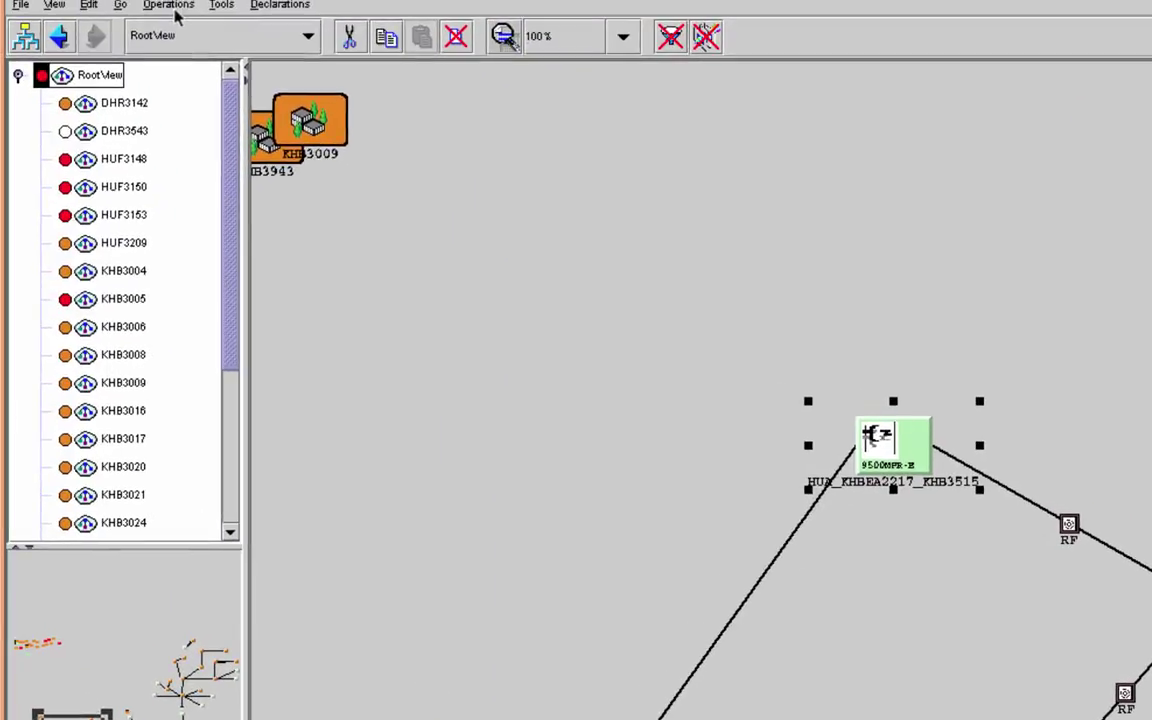
# Get the time of HUA_KHBEA2217_KHB3515 and close the Time management dialog.
pyautogui.click(170, 6)
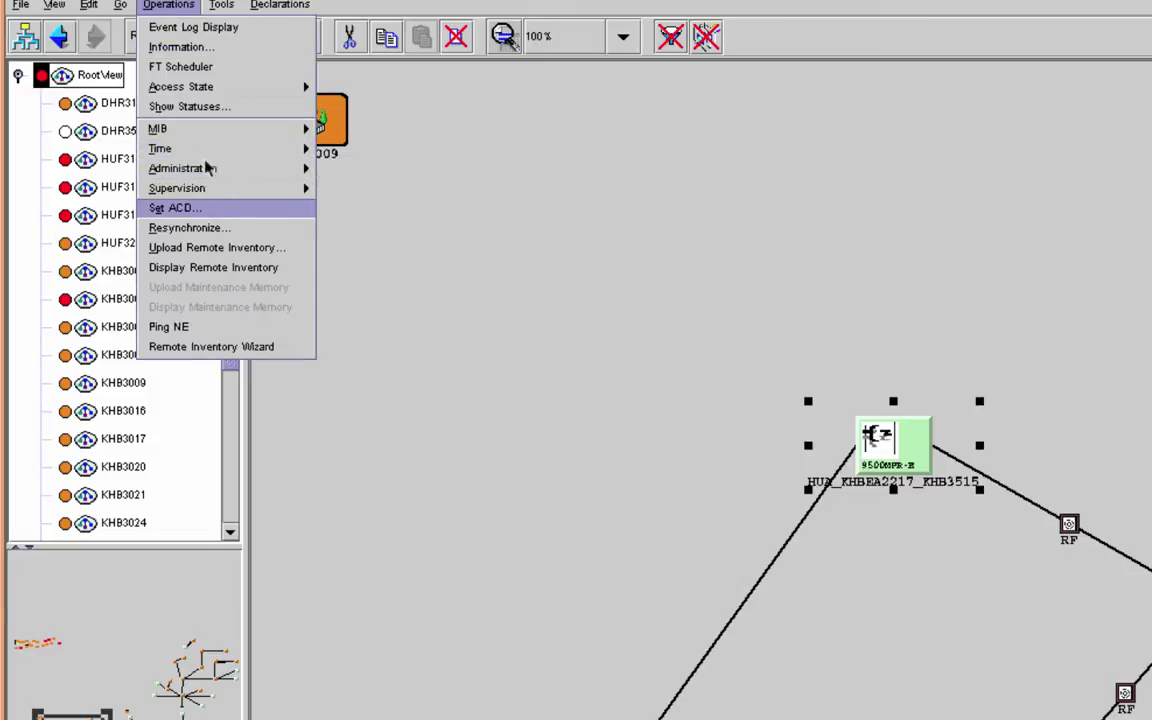
pyautogui.moveTo(226, 130)
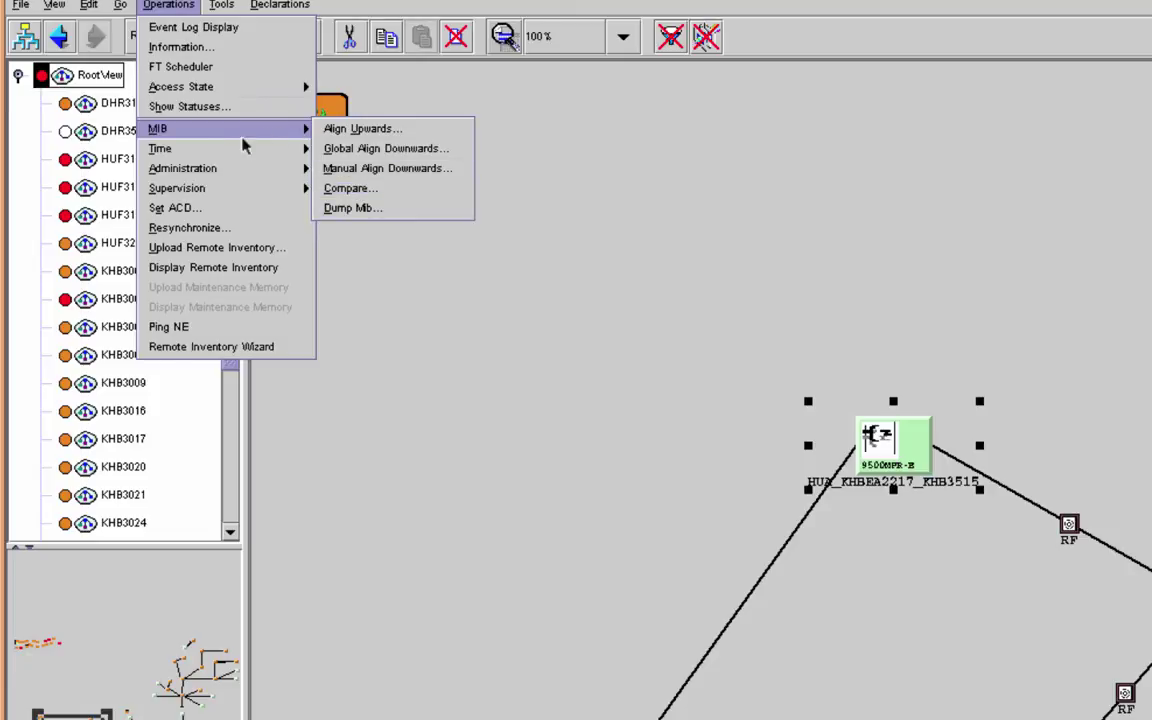
pyautogui.moveTo(231, 152)
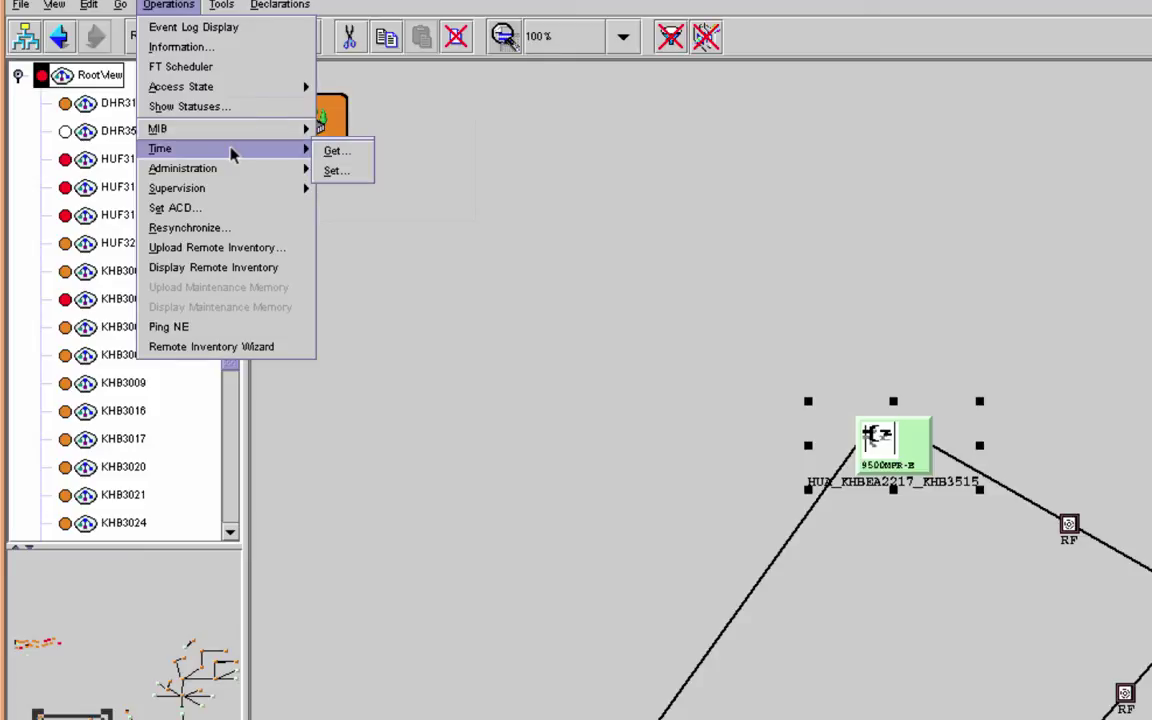
pyautogui.click(335, 152)
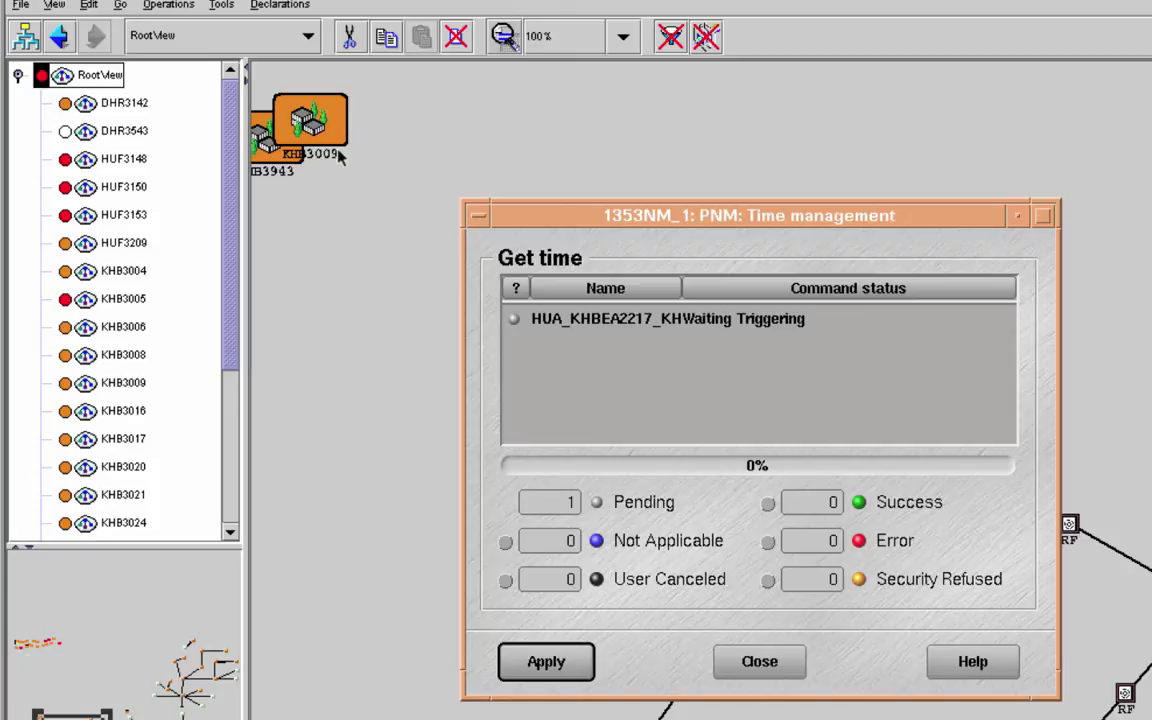
pyautogui.click(545, 664)
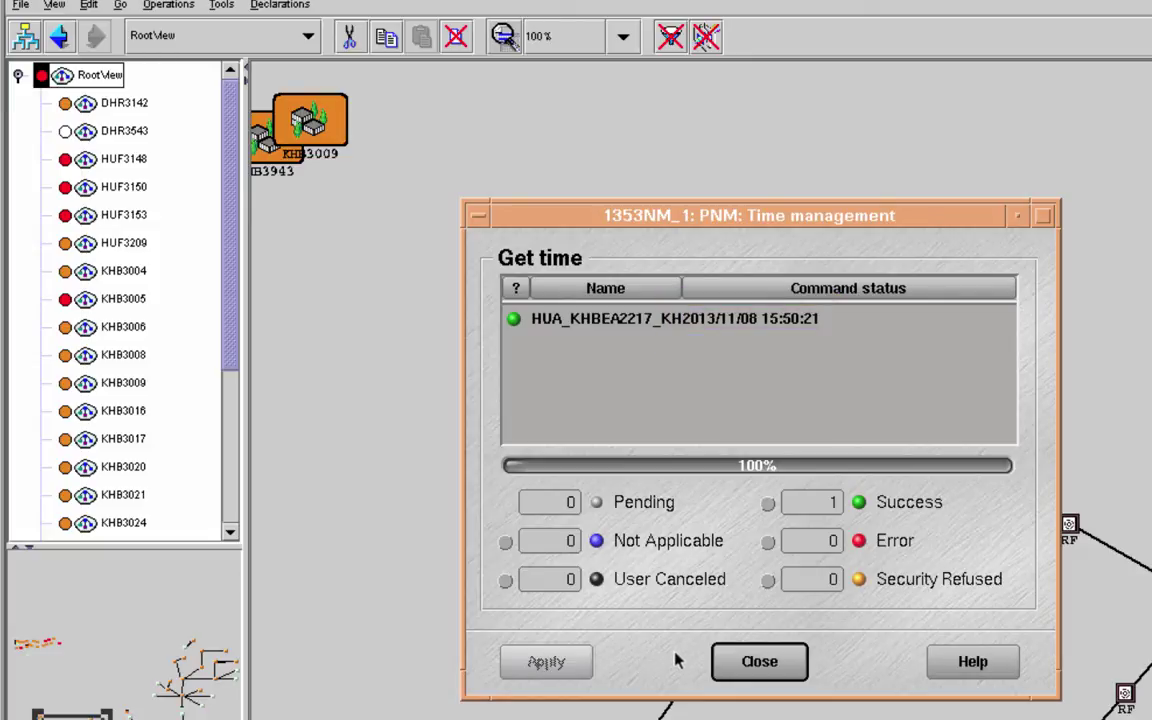
pyautogui.click(757, 674)
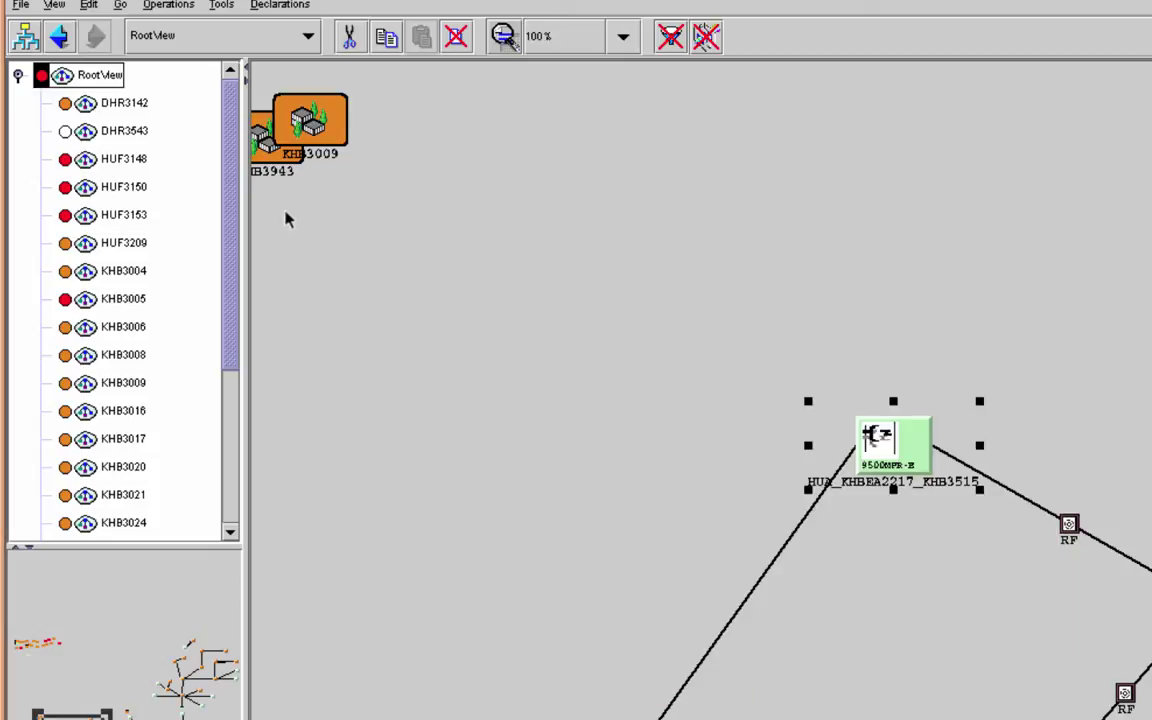
# Set the time on HUA_KHBEA2217_KHB3515, apply it, and close the Time management dialog.
pyautogui.click(170, 6)
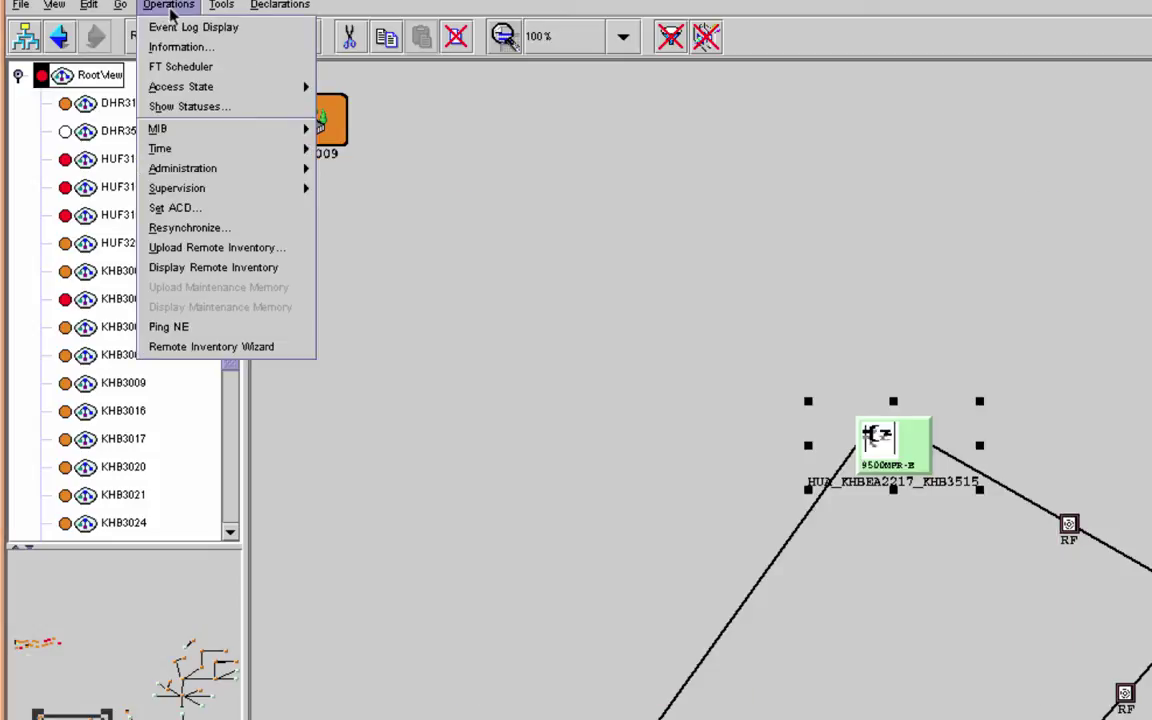
pyautogui.moveTo(193, 151)
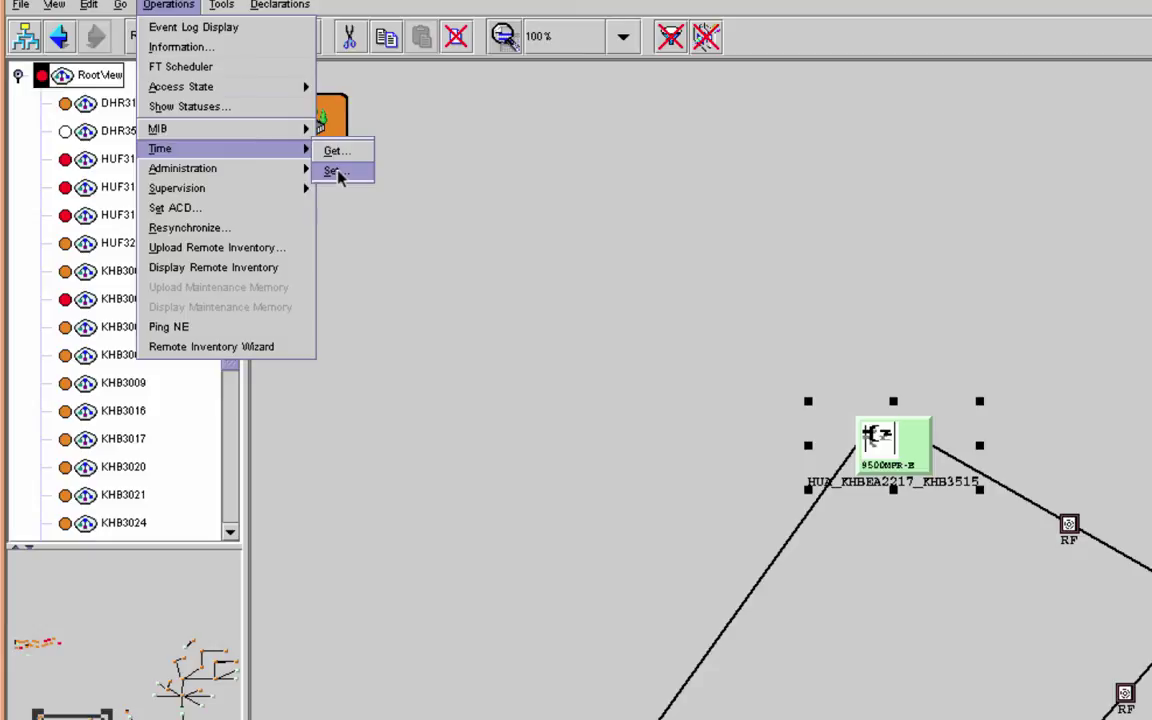
pyautogui.click(338, 172)
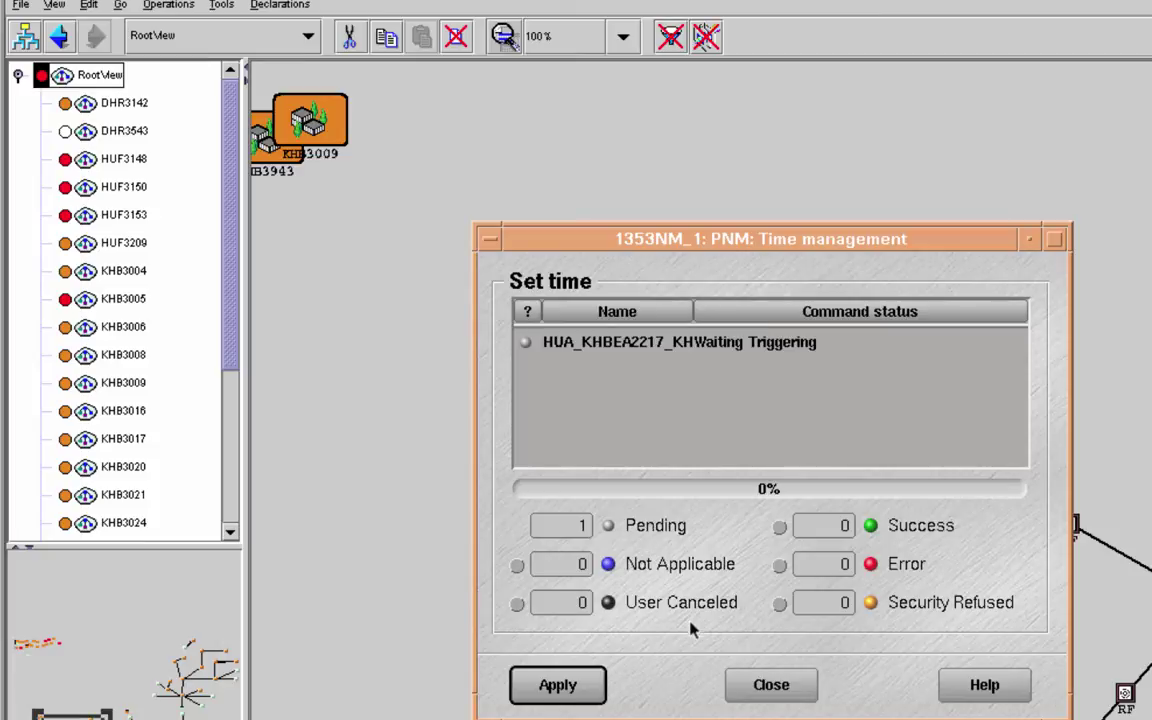
pyautogui.click(558, 686)
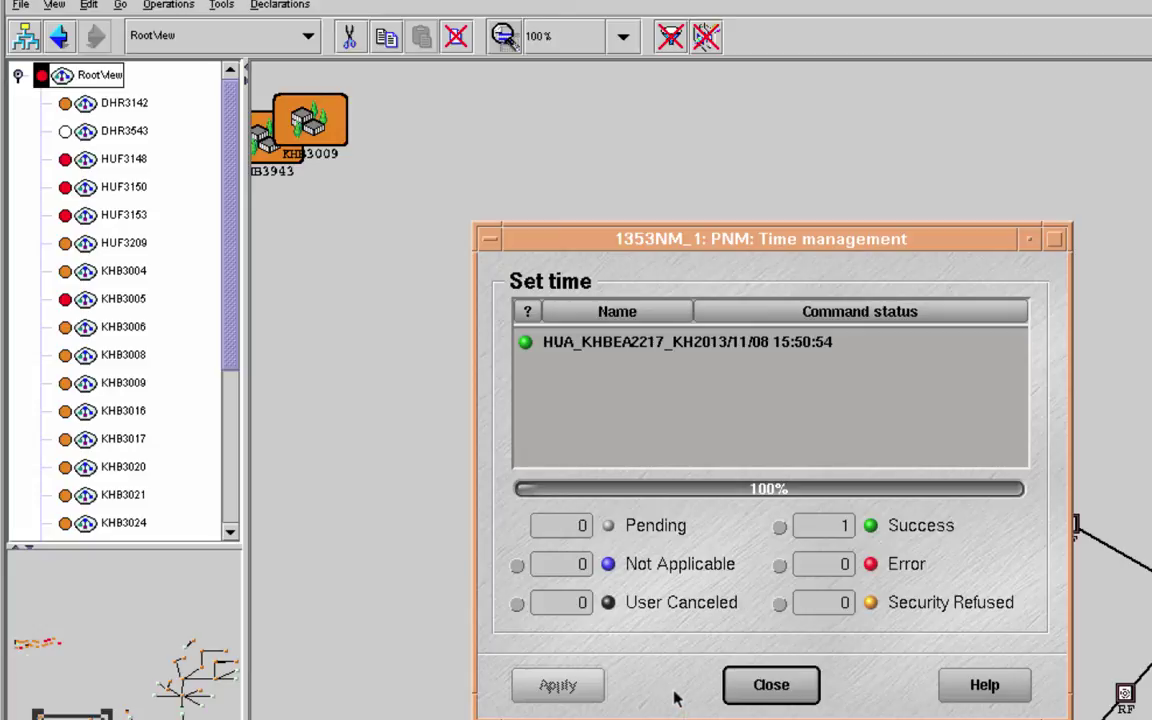
pyautogui.click(770, 687)
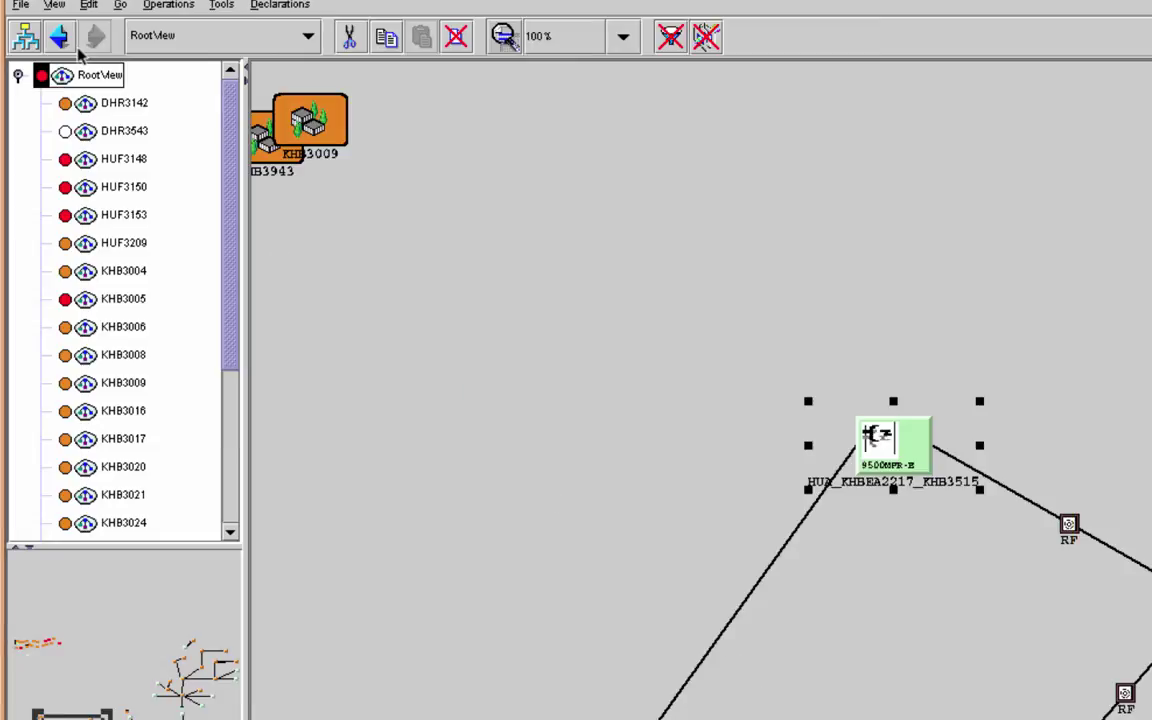
# Stop the supervision of HUA_KHBEA2217_KHB3515, move the dialog aside to uncover the element, and close the dialog.
pyautogui.click(168, 6)
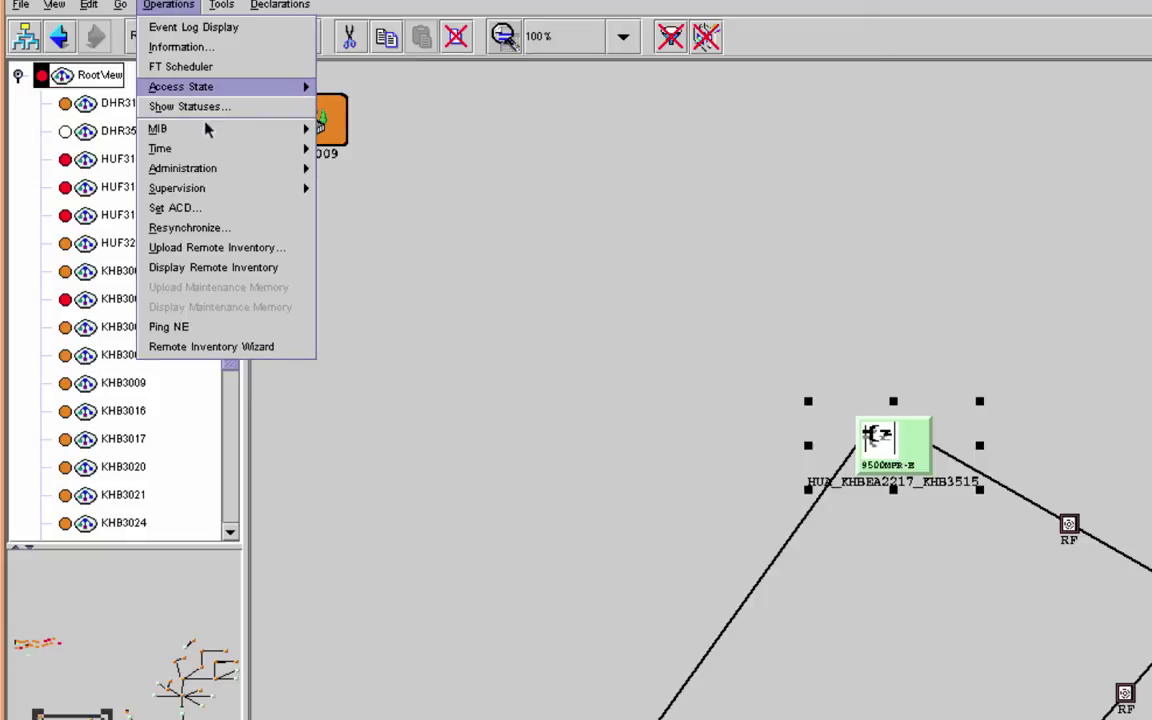
pyautogui.moveTo(200, 156)
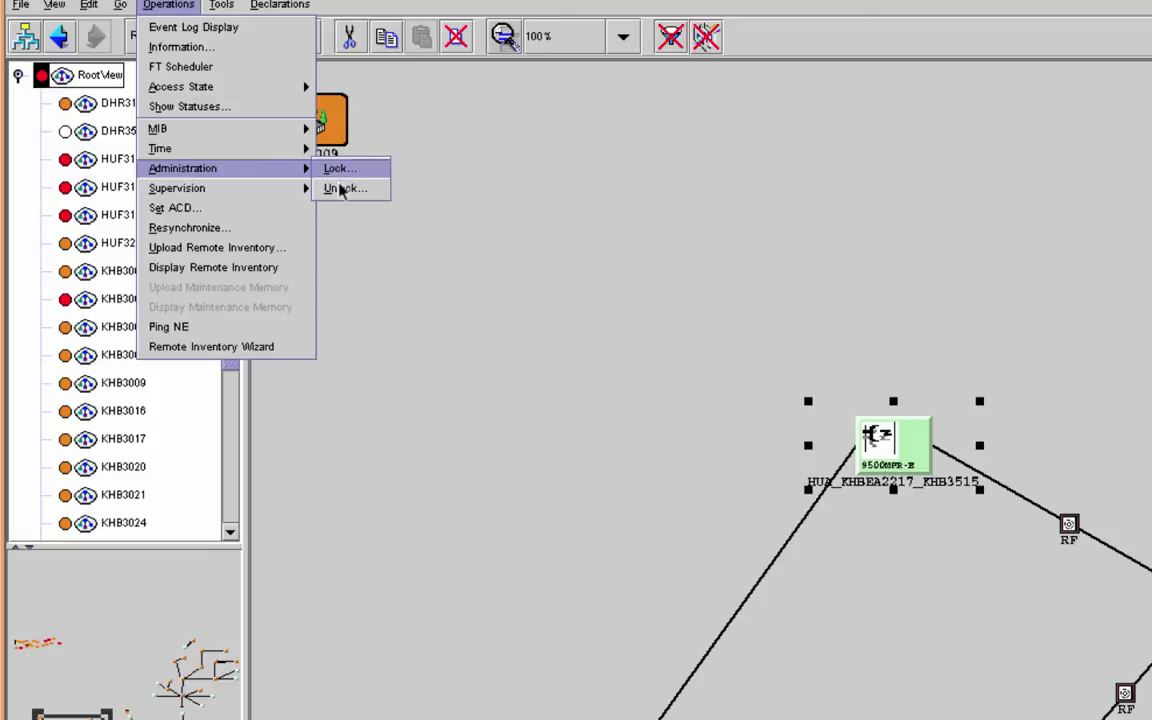
pyautogui.moveTo(201, 195)
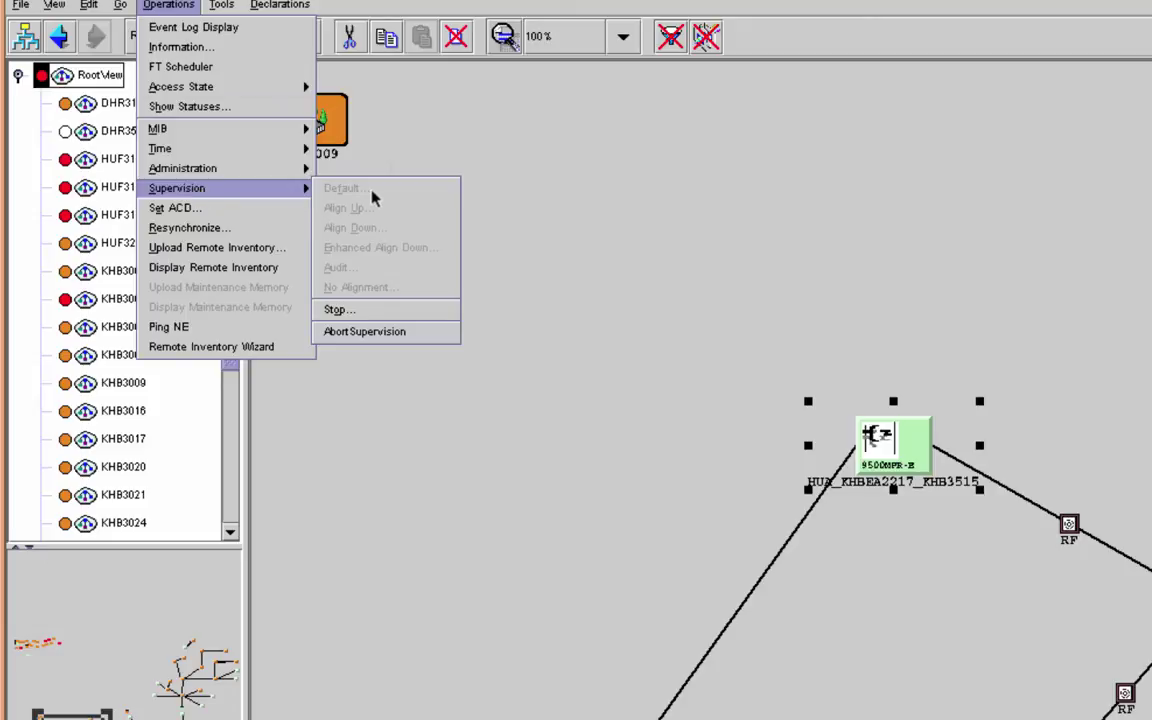
pyautogui.click(340, 314)
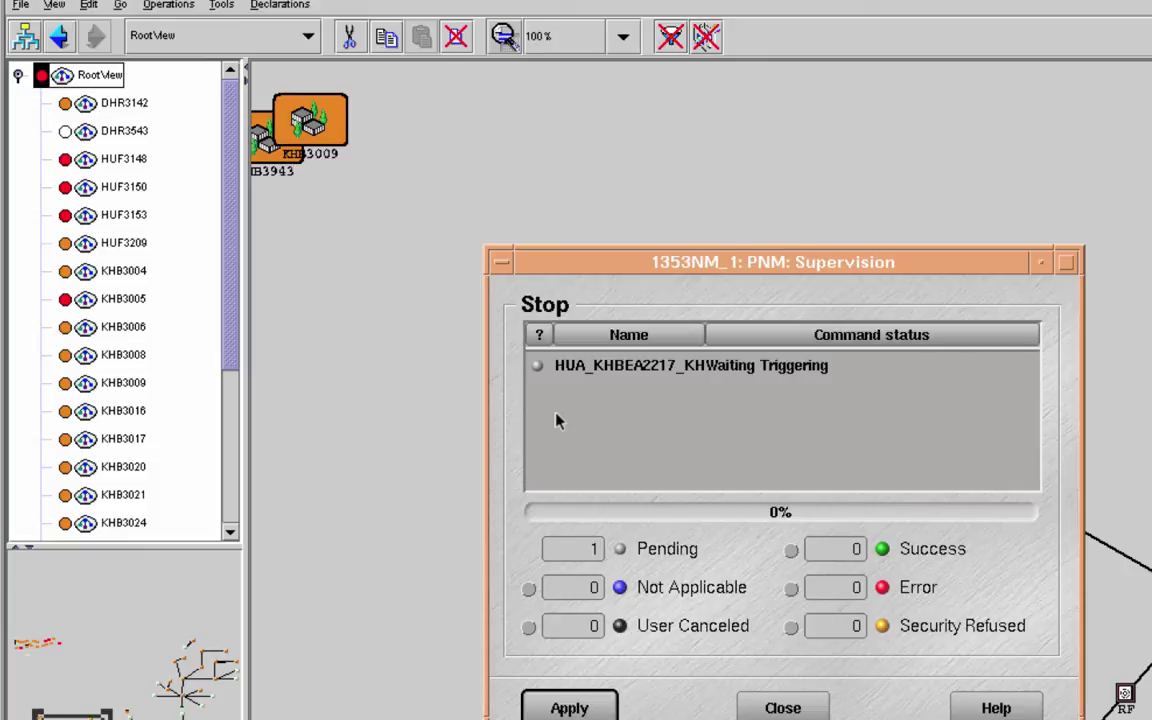
pyautogui.click(597, 707)
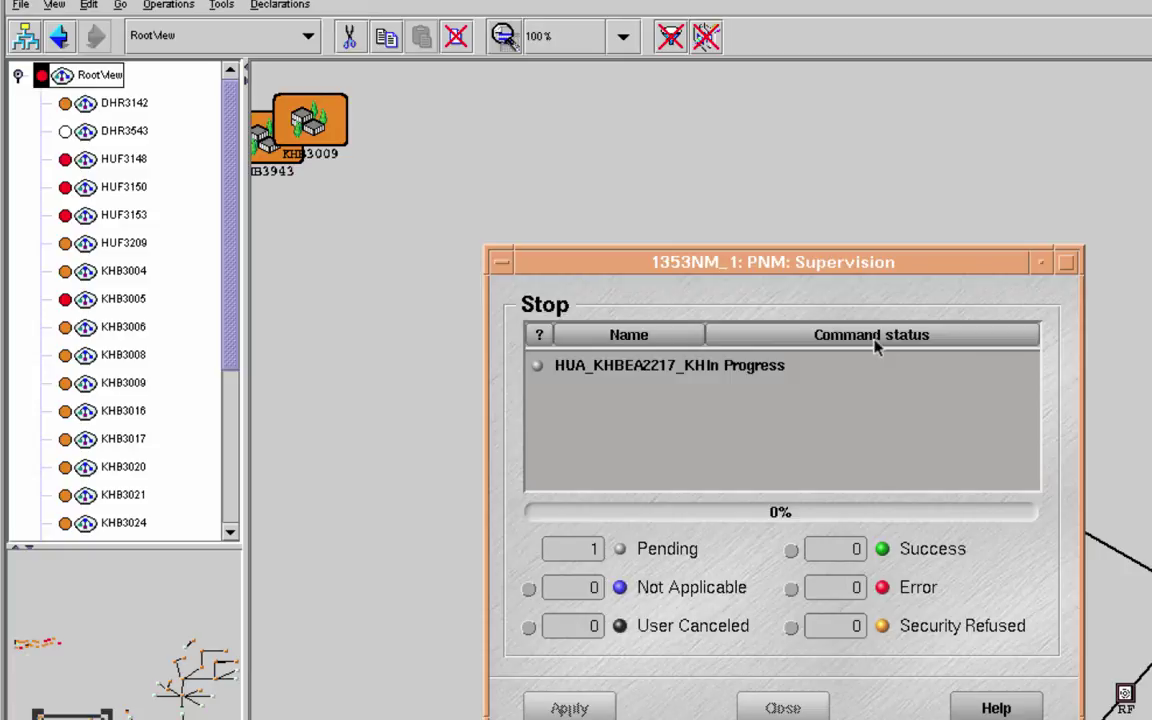
pyautogui.moveTo(1075, 256); pyautogui.dragTo(1151, 136)
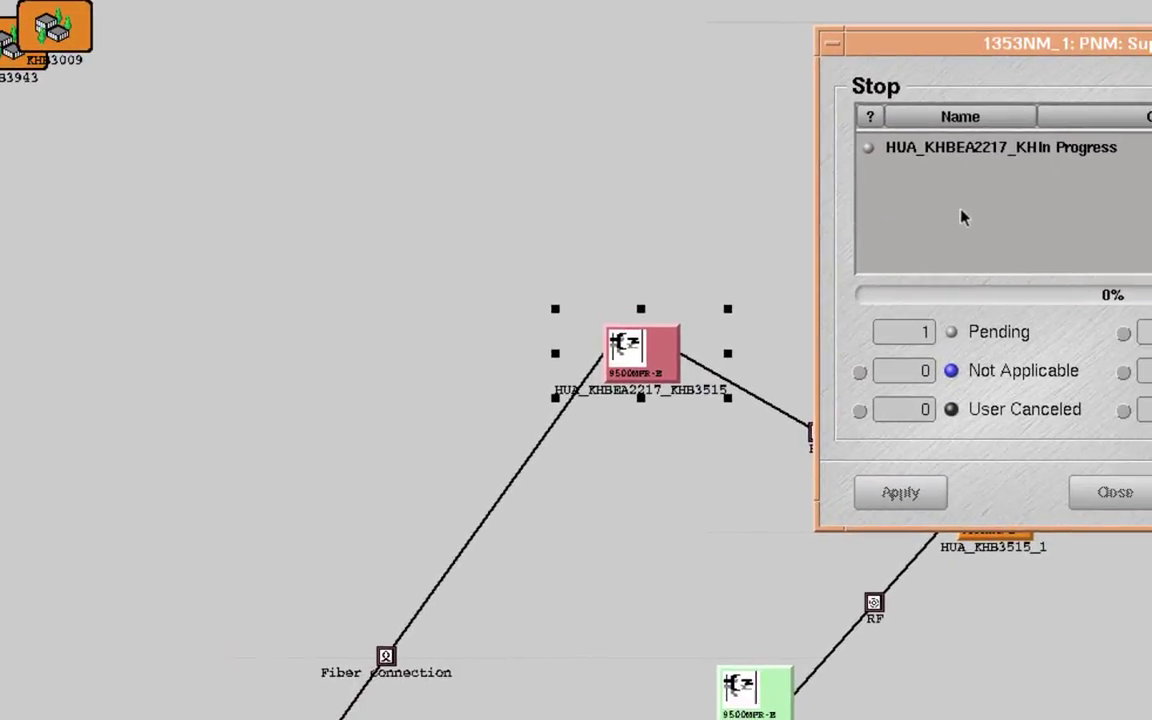
pyautogui.moveTo(1005, 48); pyautogui.dragTo(955, 60)
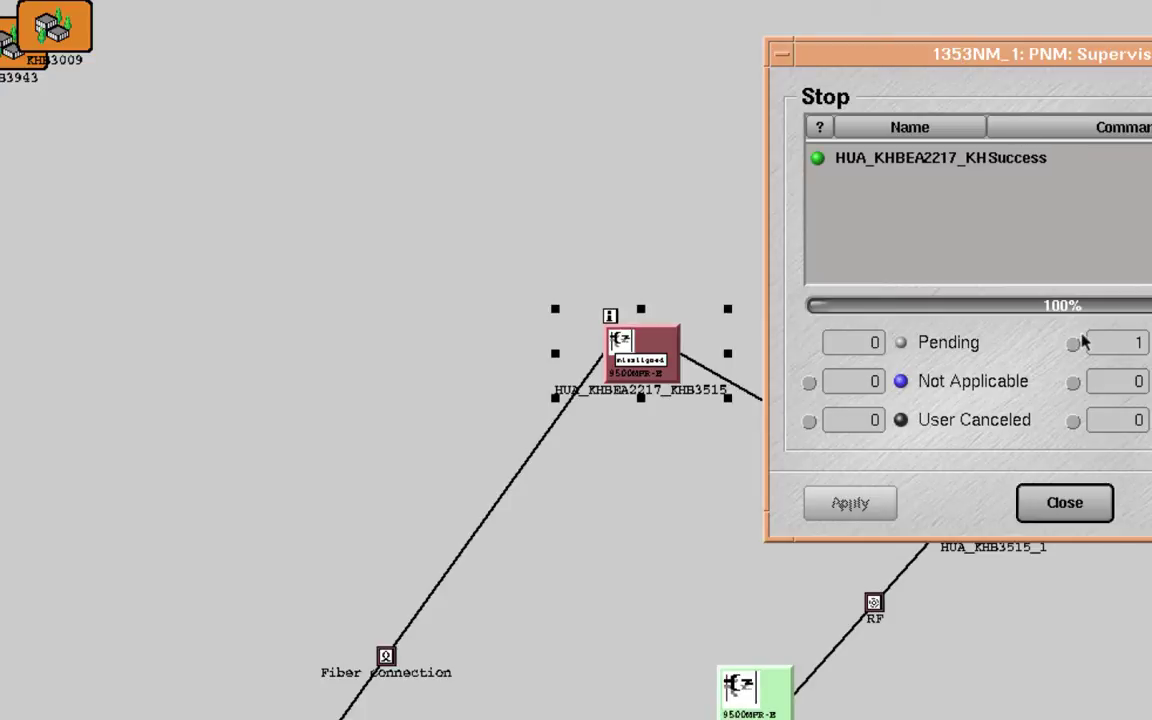
pyautogui.click(1068, 505)
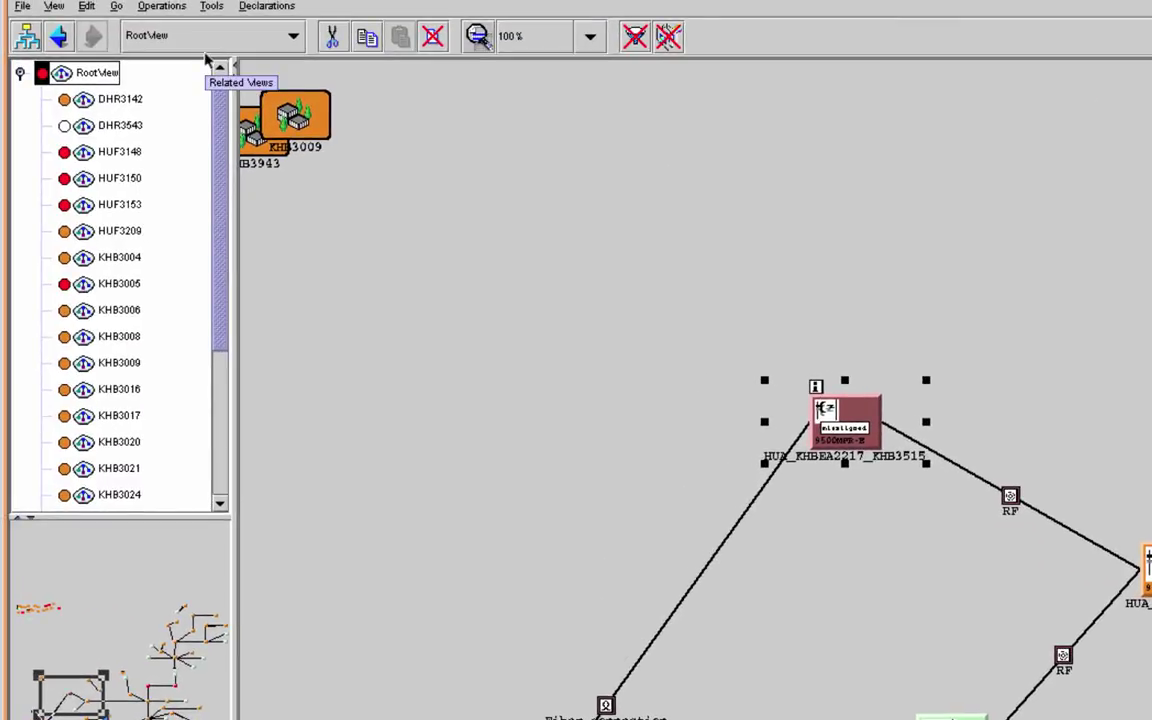
# Start the supervision of HUA_KHBEA2217_KHB3515 with No Alignment, apply it, and close the dialog.
pyautogui.click(163, 7)
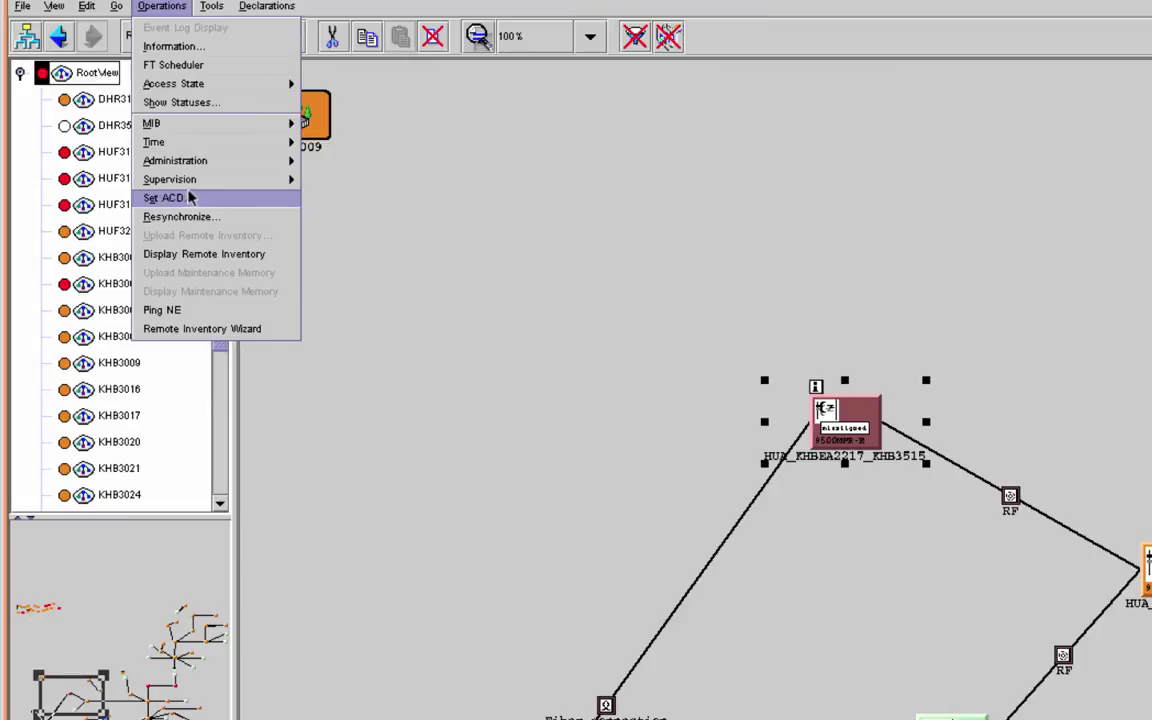
pyautogui.moveTo(196, 184)
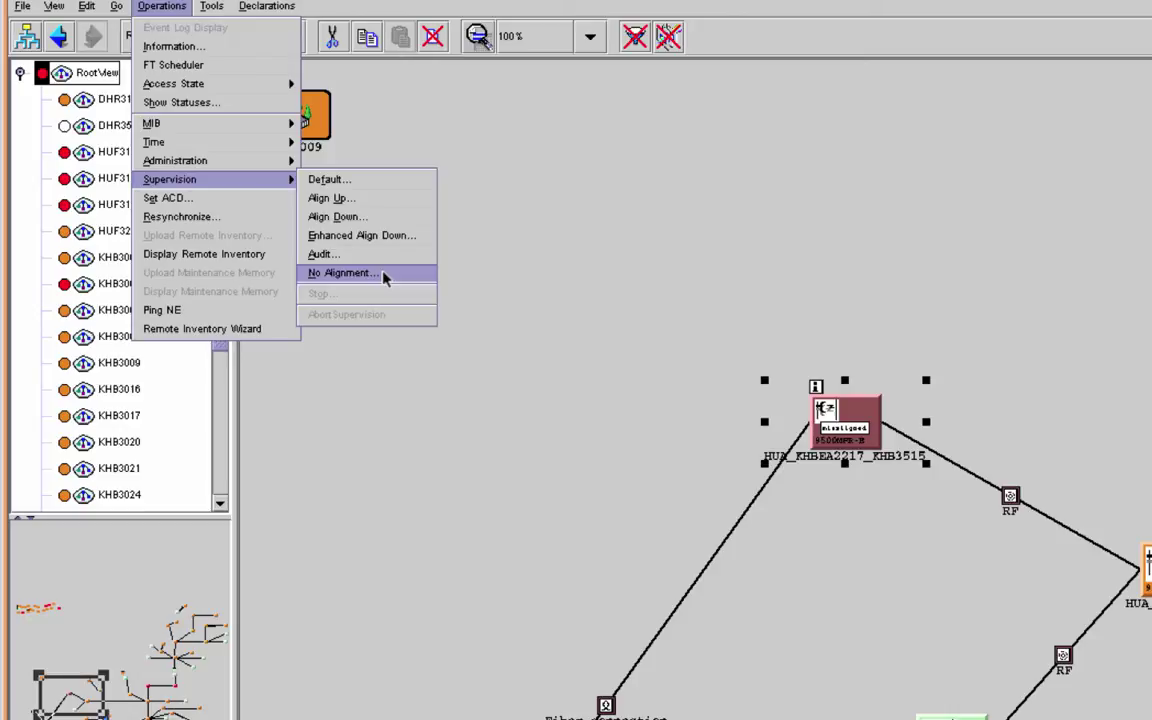
pyautogui.click(385, 275)
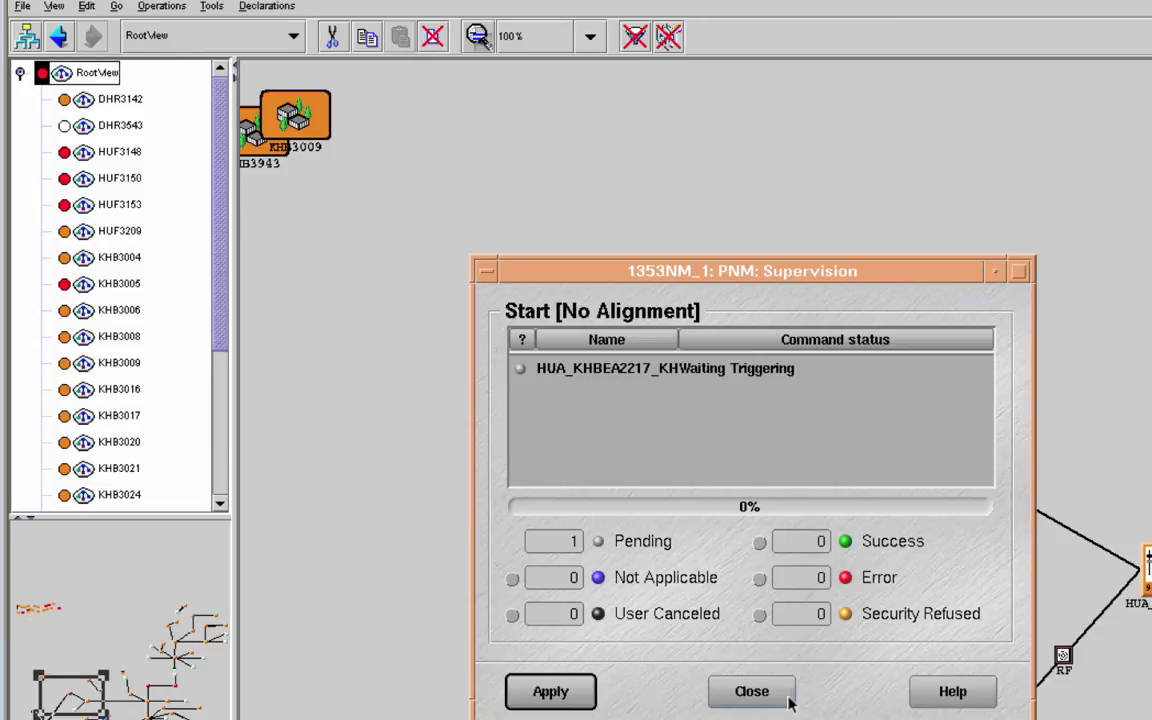
pyautogui.click(555, 700)
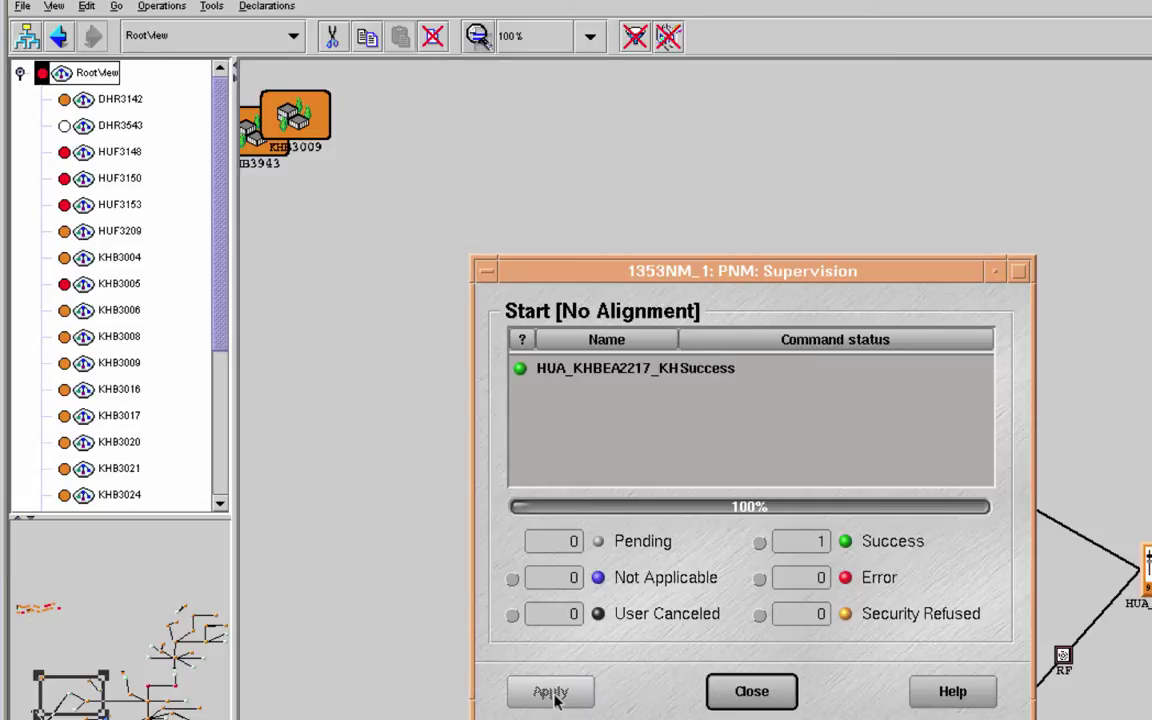
pyautogui.click(755, 693)
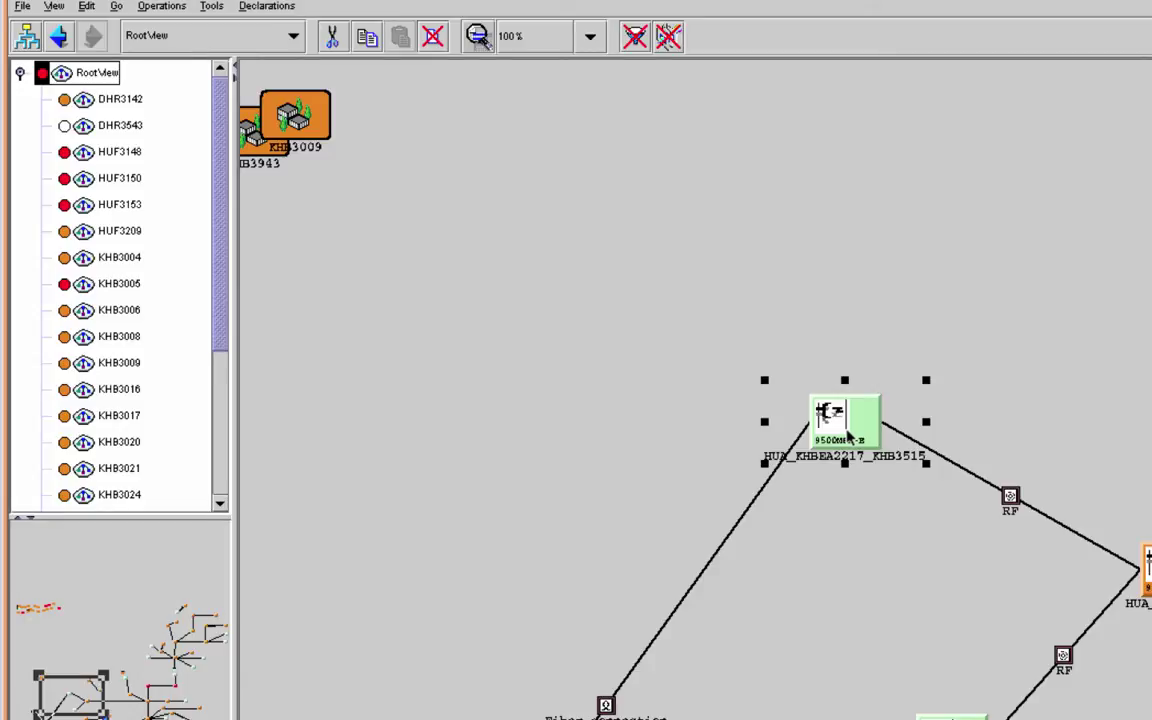
# Open the Set ACD dialog for HUA_KHBEA2217_KHB3515 and close it without choosing a new ACD.
pyautogui.click(164, 10)
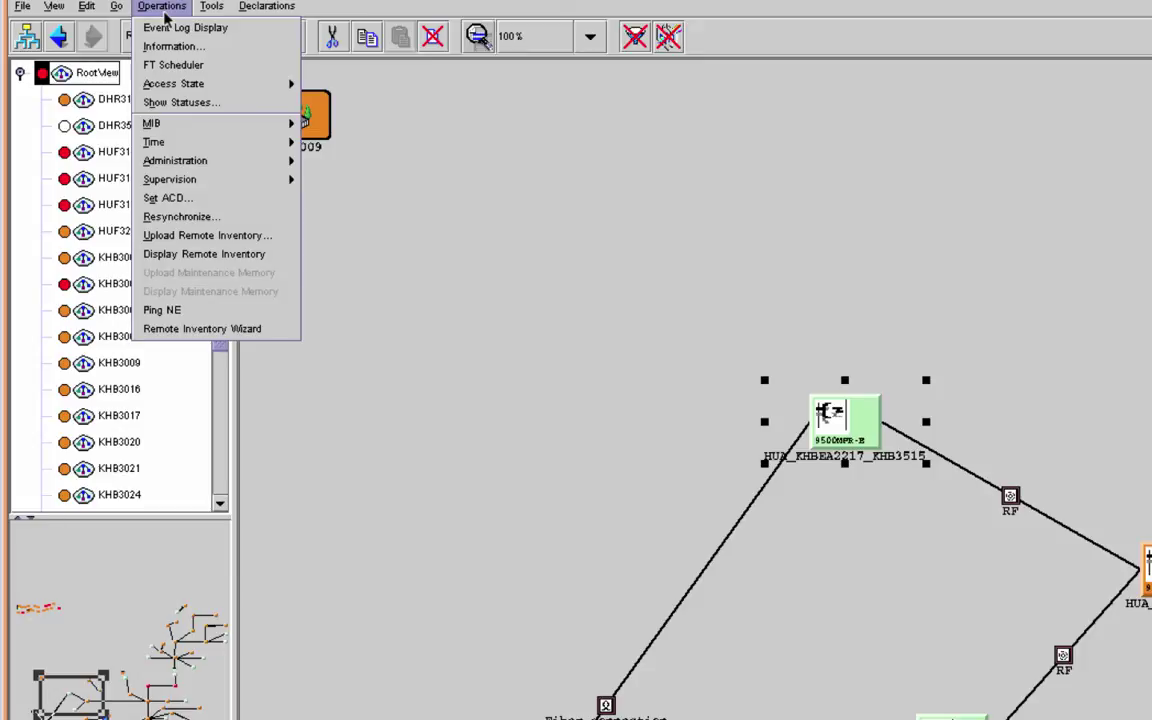
pyautogui.click(168, 199)
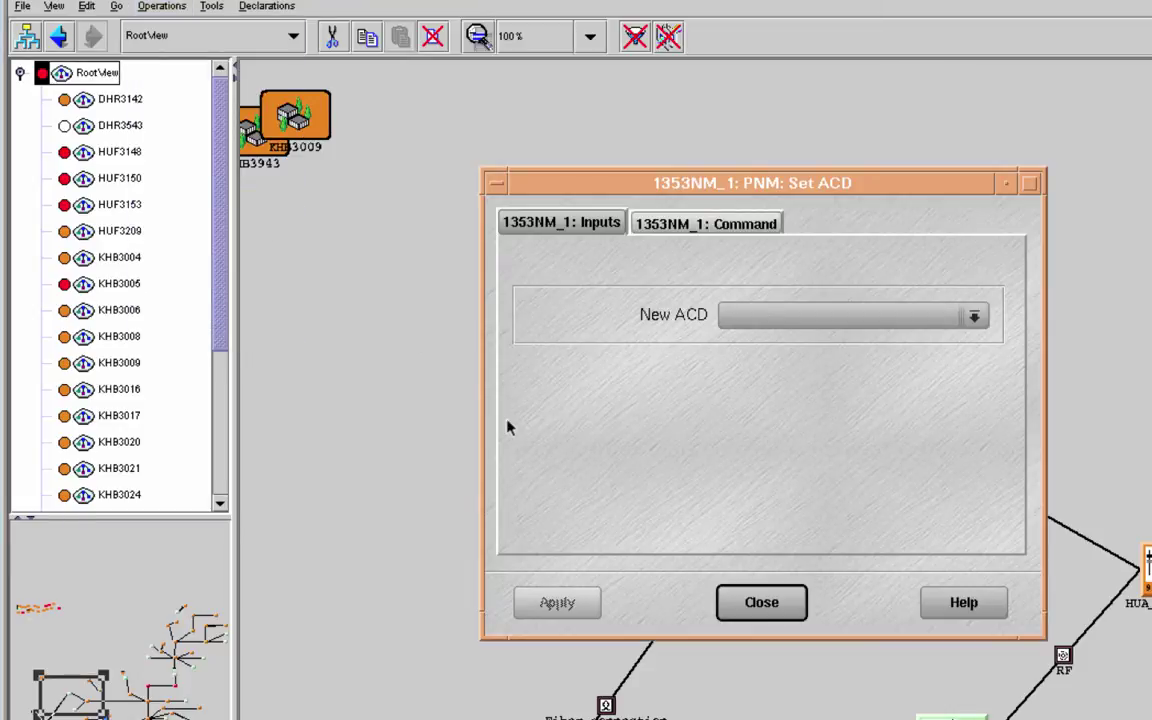
pyautogui.click(760, 605)
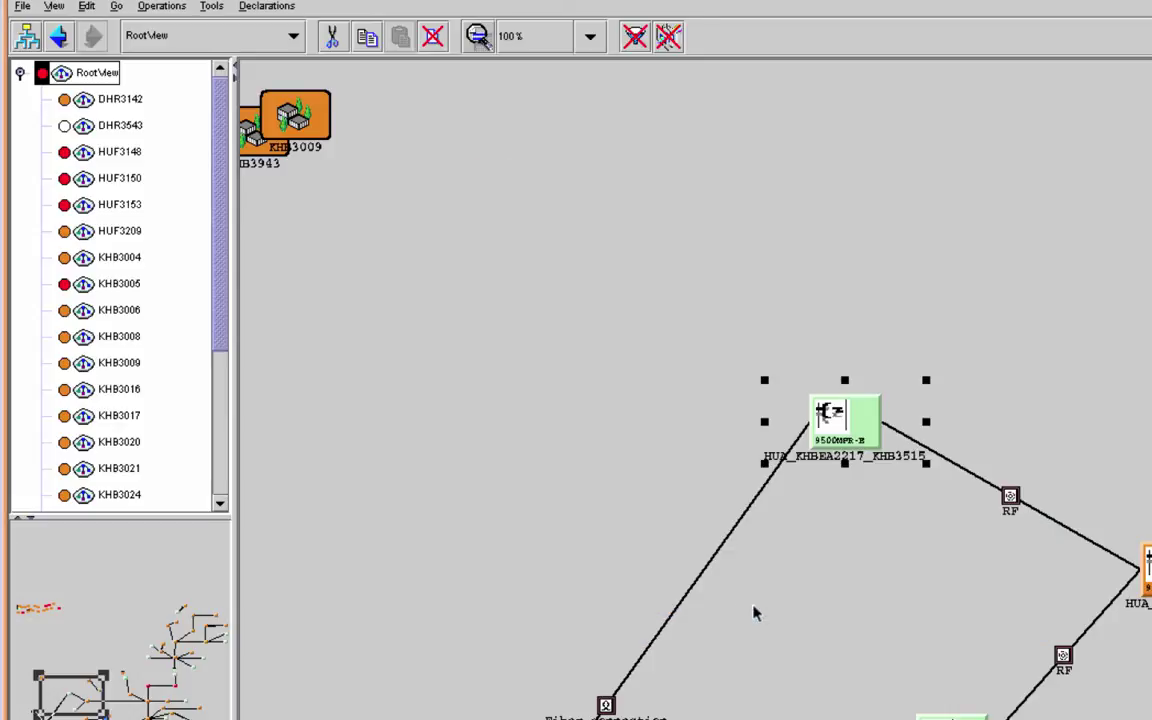
# Resynchronize HUA_KHBEA2217_KHB3515 and close the resynchronization message.
pyautogui.click(146, 8)
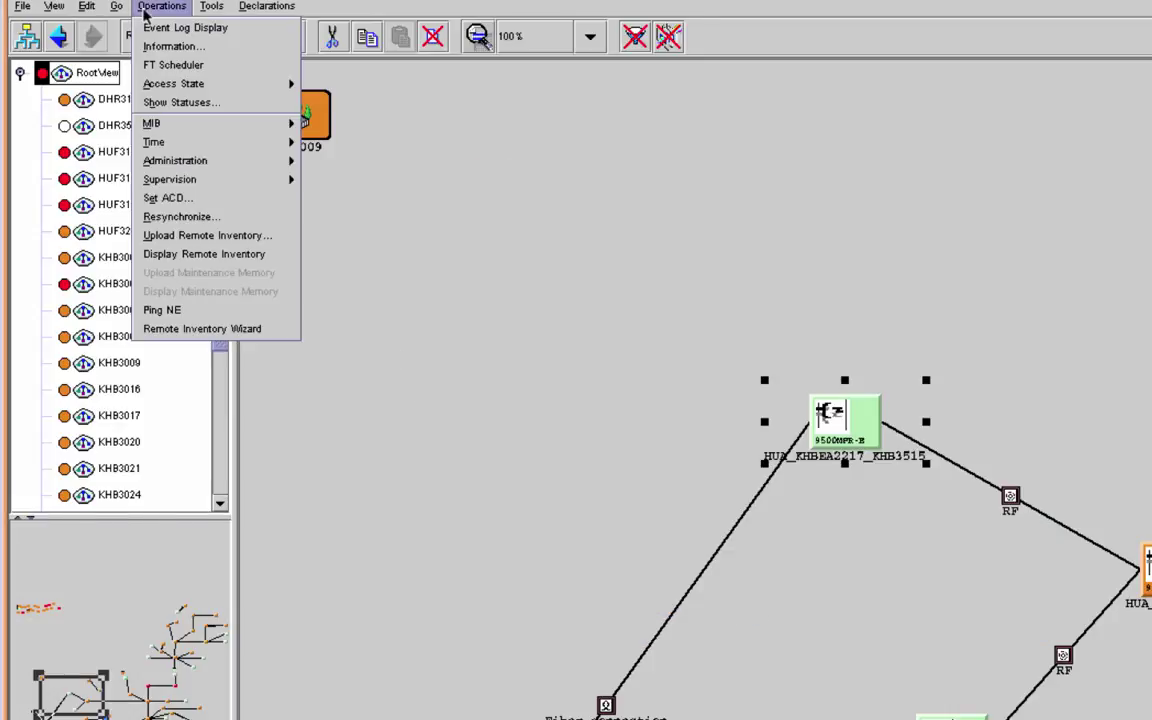
pyautogui.click(194, 220)
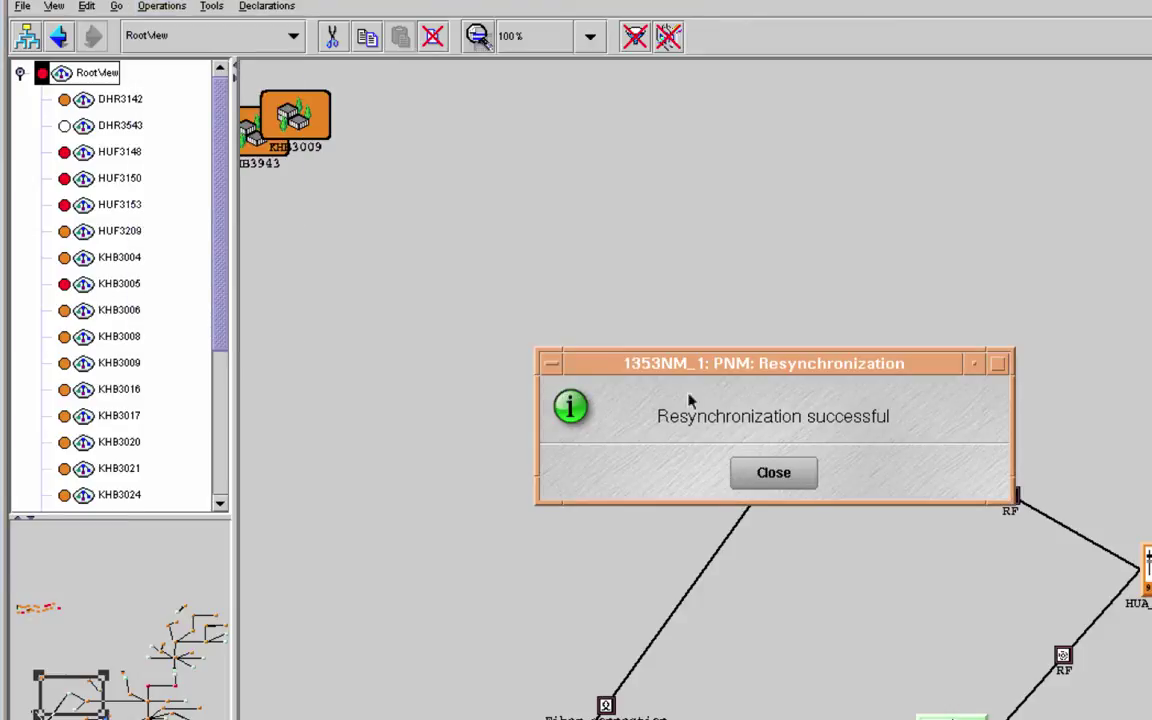
pyautogui.click(770, 474)
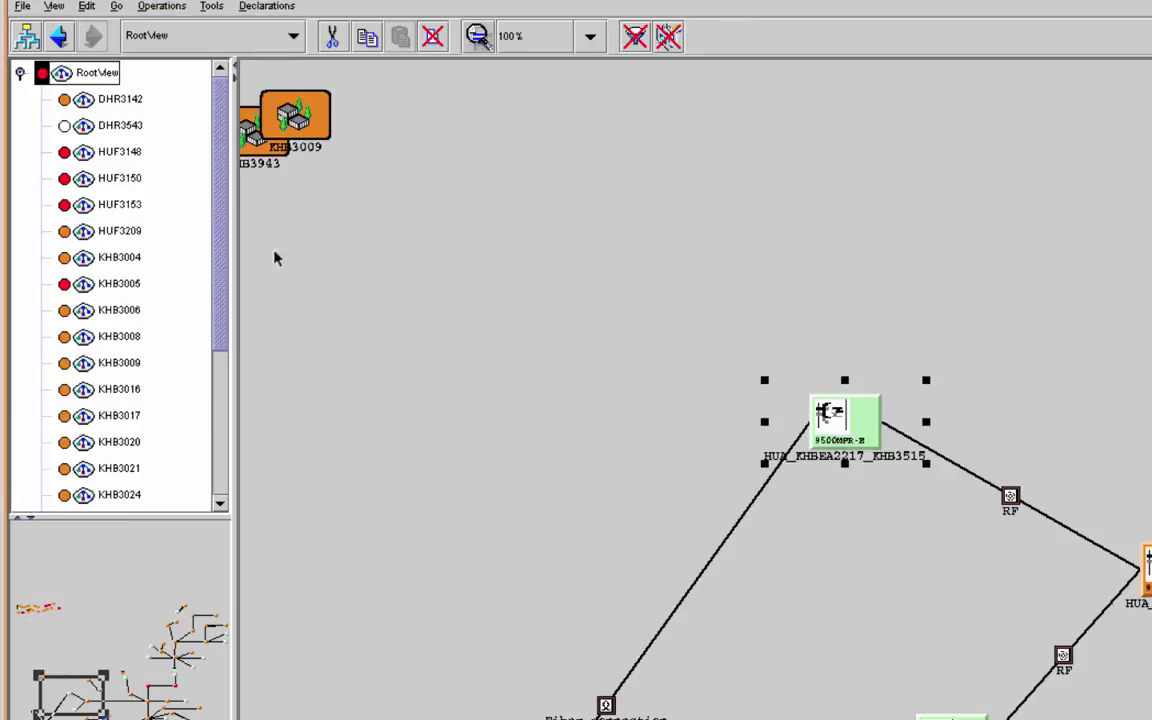
# Ping the network element HUA_KHBEA2217_KHB3515 and close the ping result.
pyautogui.click(154, 8)
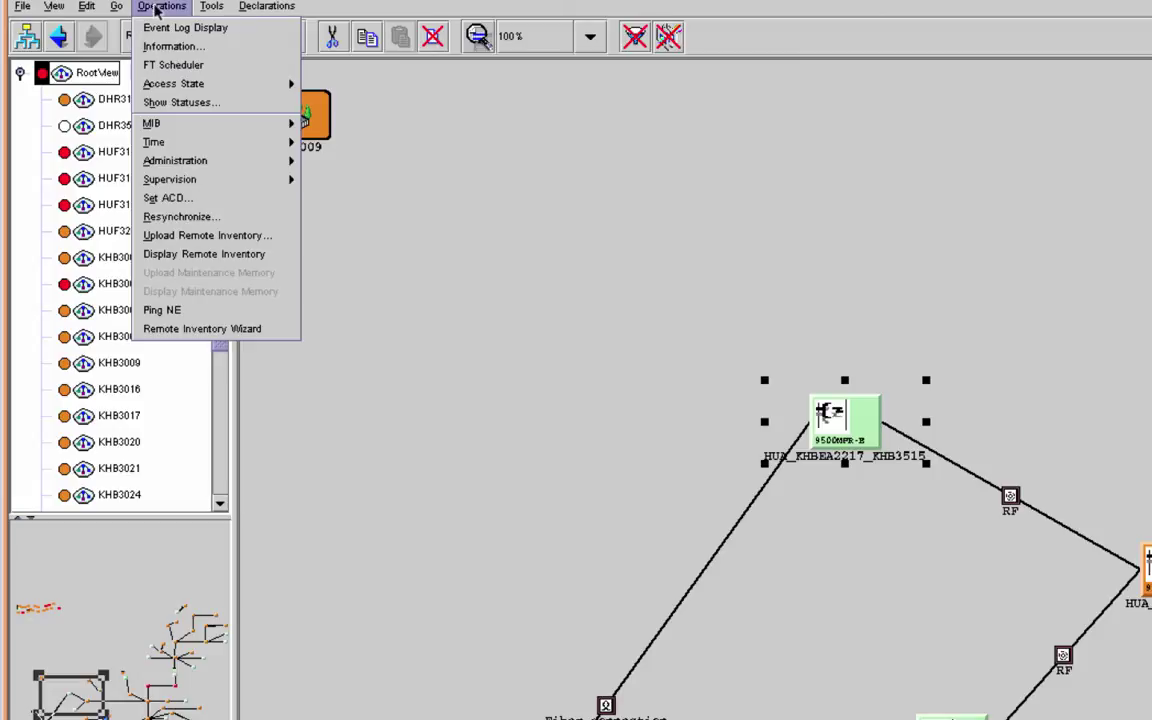
pyautogui.click(154, 8)
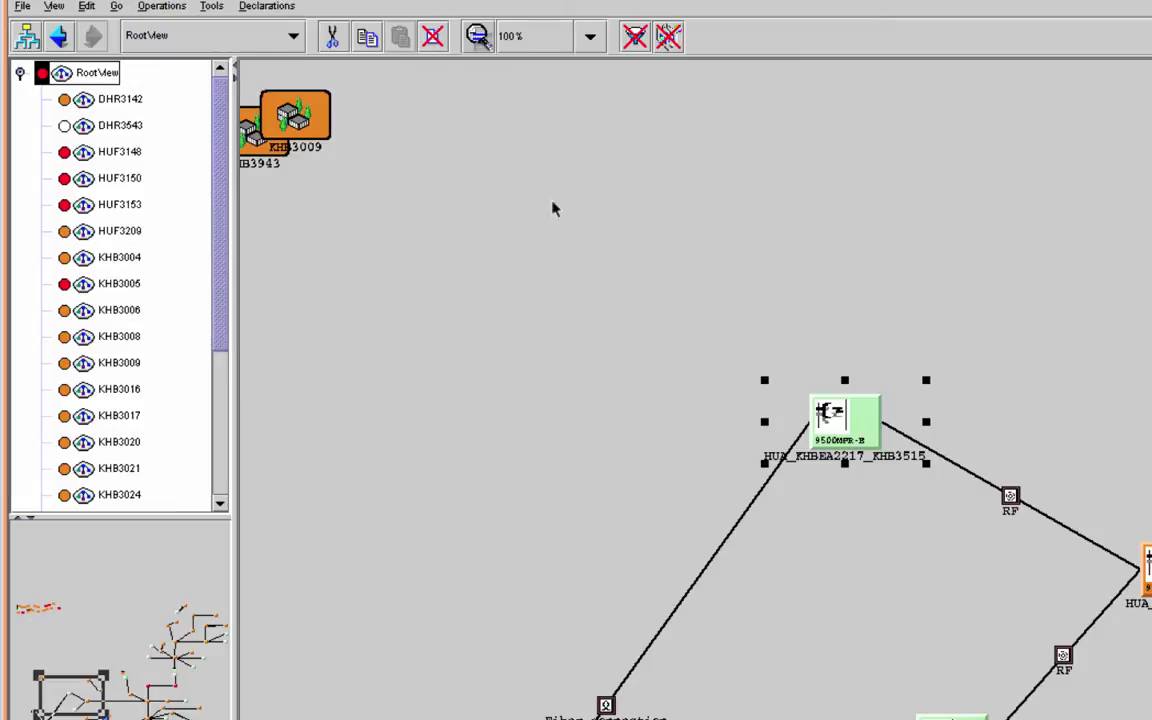
pyautogui.click(158, 8)
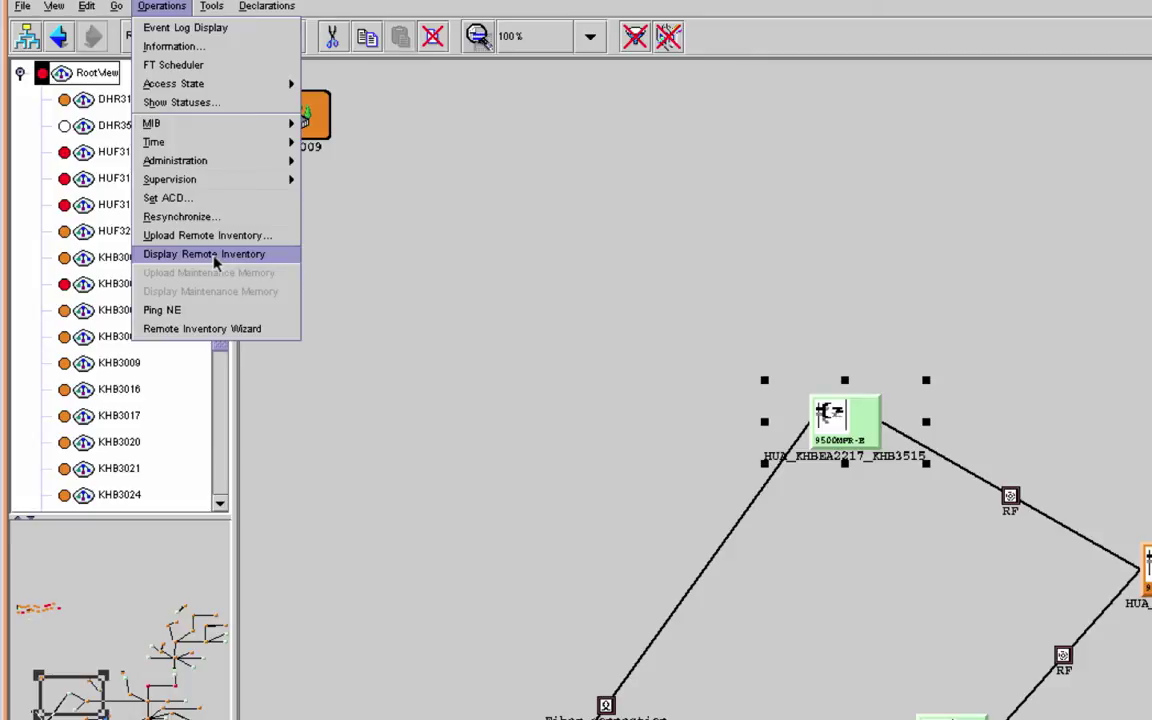
pyautogui.click(161, 310)
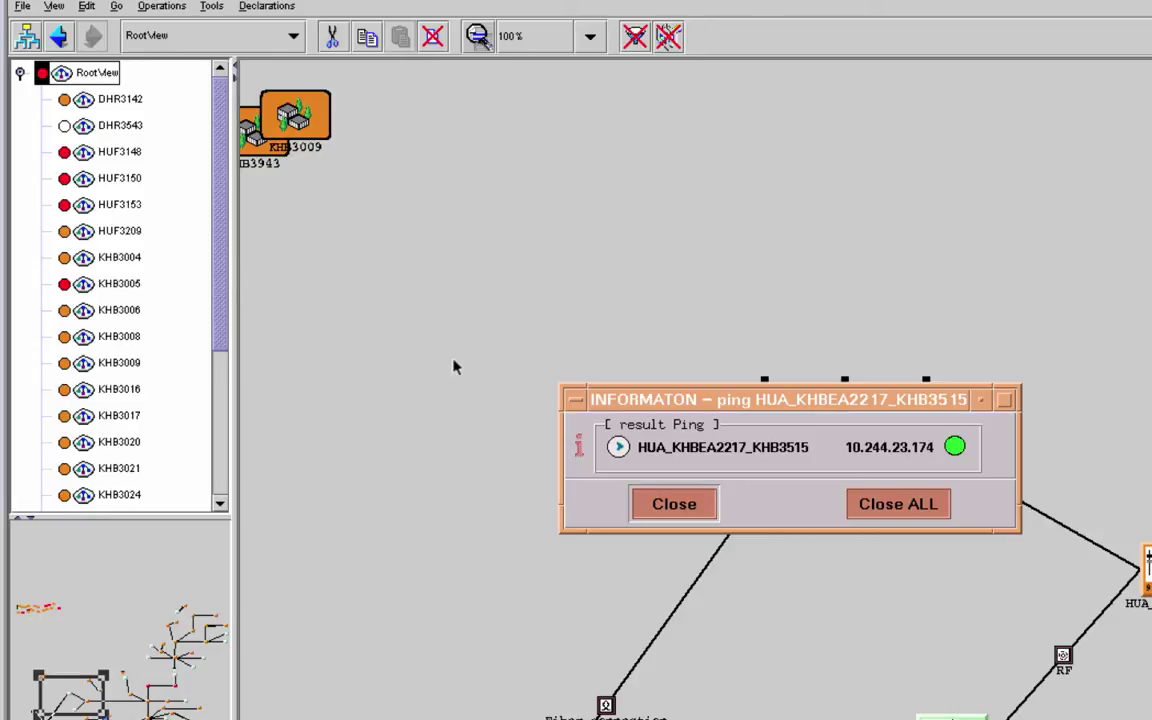
pyautogui.click(690, 506)
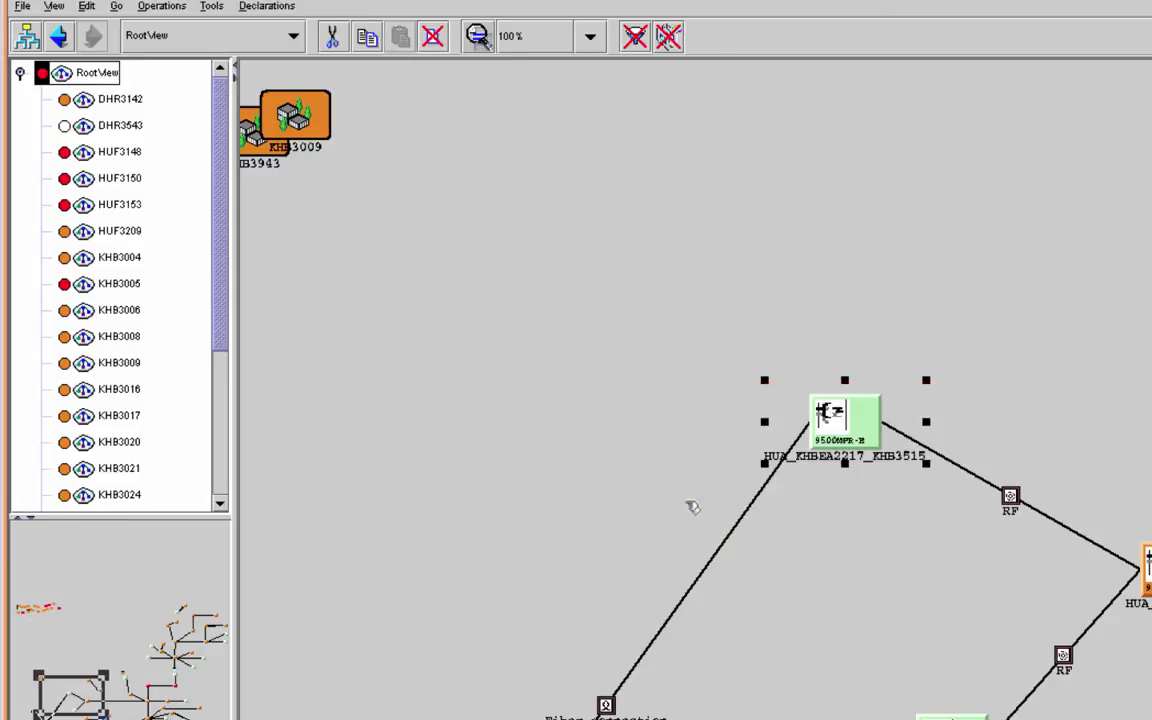
# Launch the Remote Inventory Wizard and clear the selection of HUA_KHBEA2217_KHB3515 on the map.
pyautogui.click(162, 7)
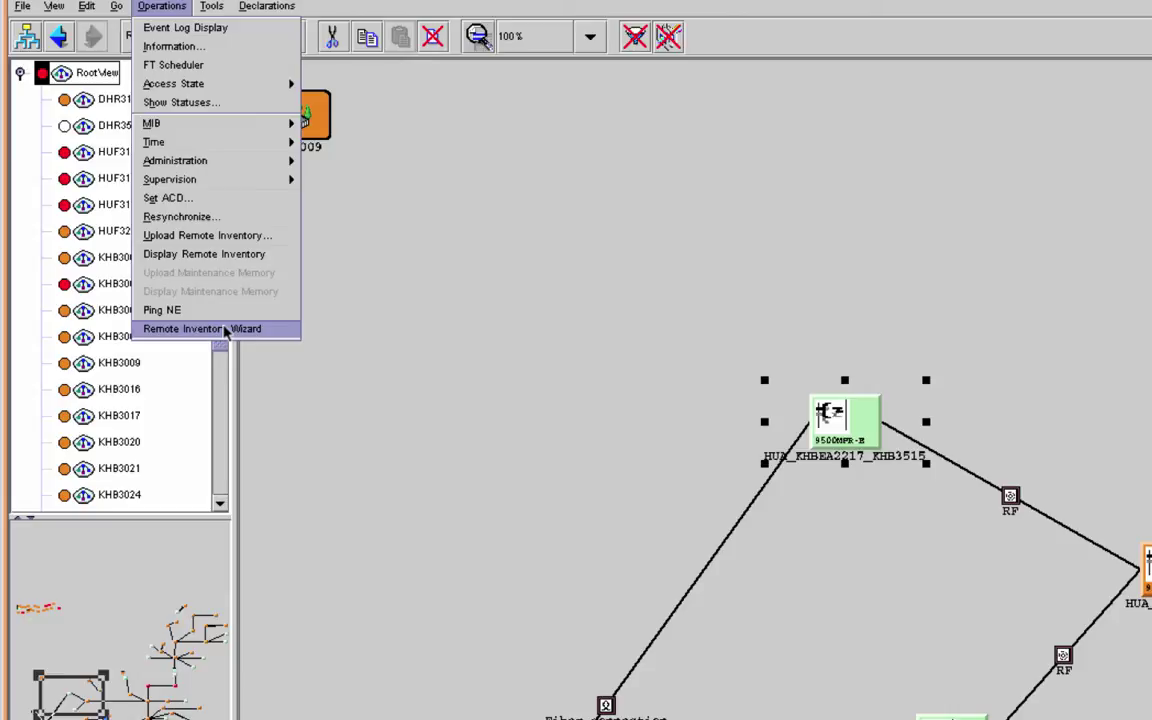
pyautogui.click(225, 329)
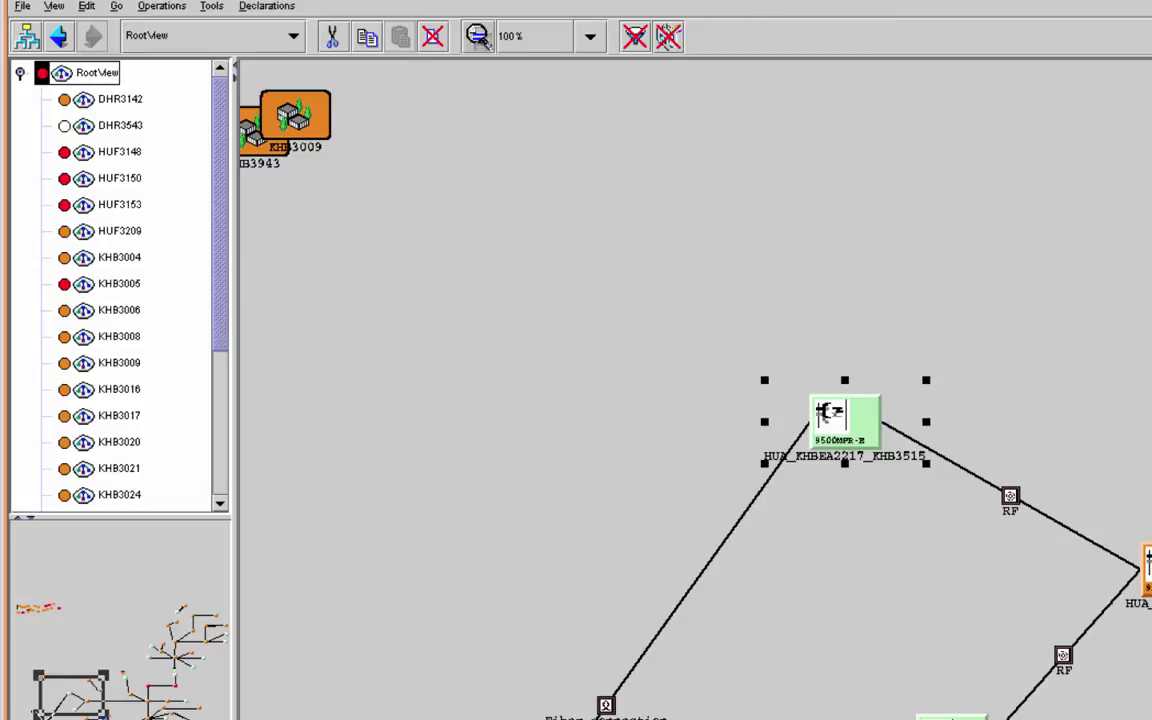
pyautogui.click(987, 236)
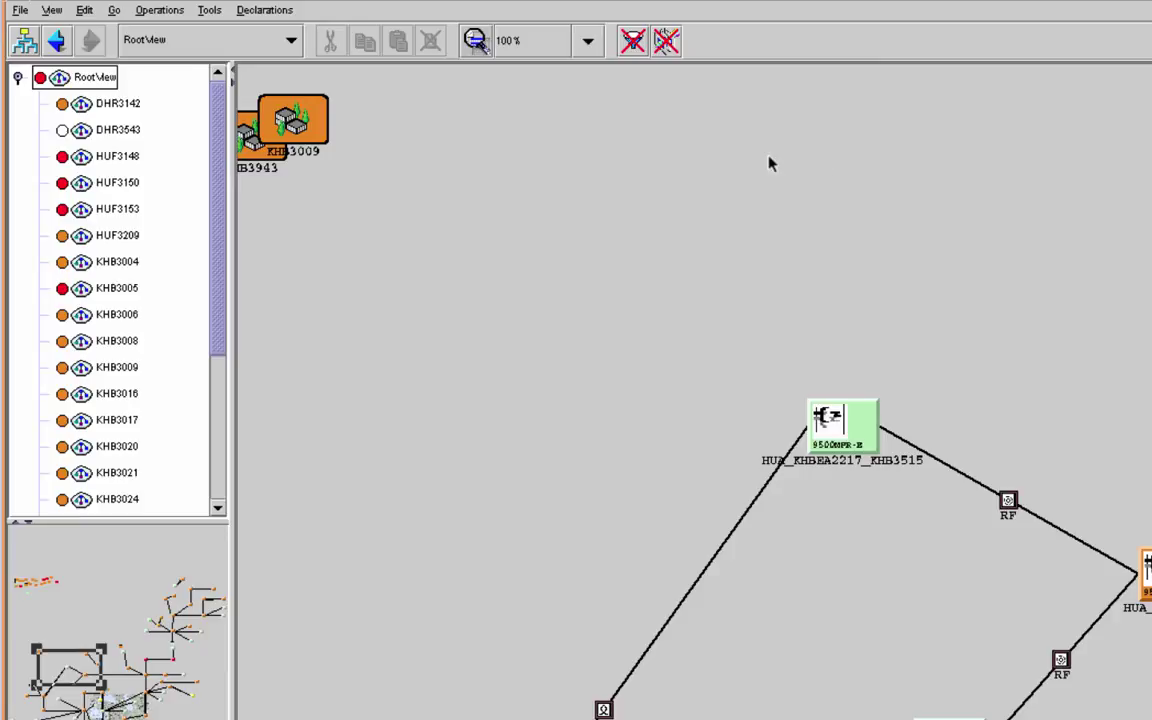
# Display the global NE inventory and close its window.
pyautogui.click(203, 12)
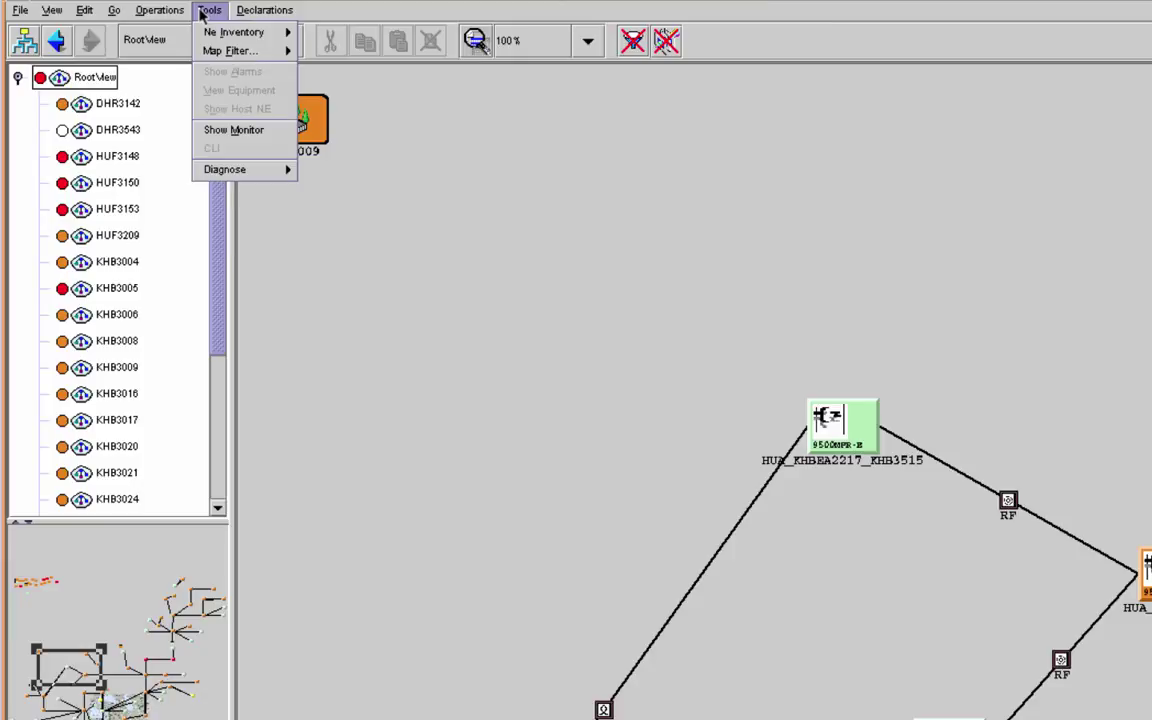
pyautogui.moveTo(233, 36)
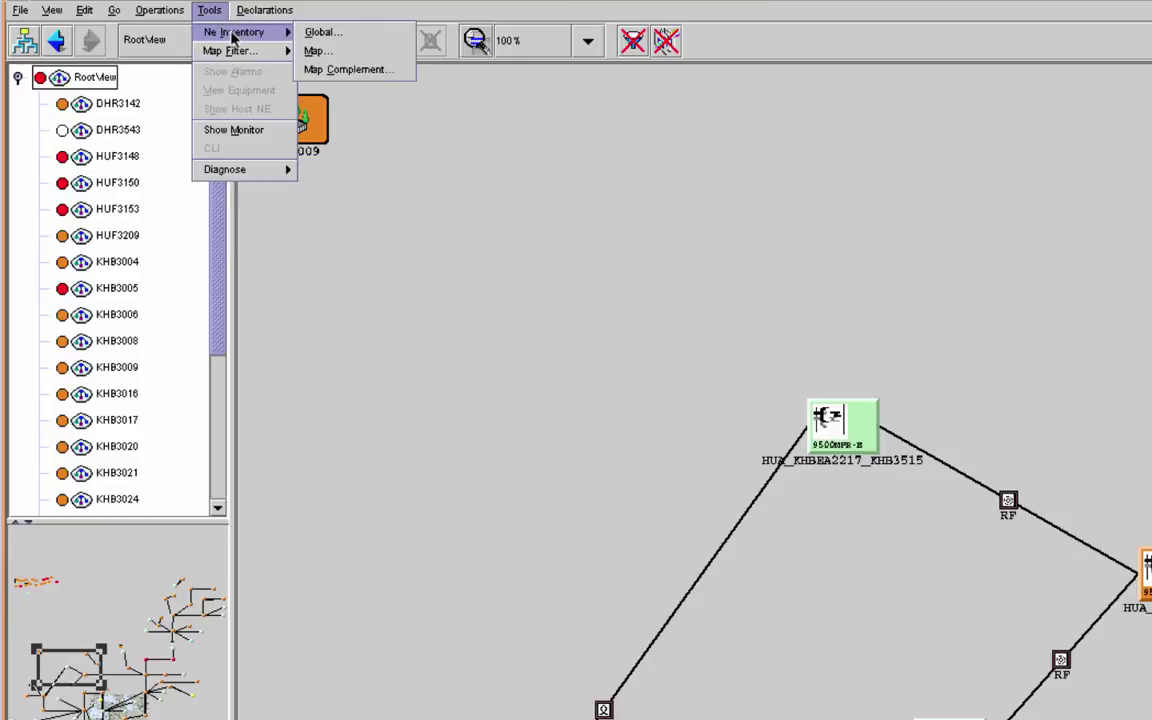
pyautogui.click(322, 33)
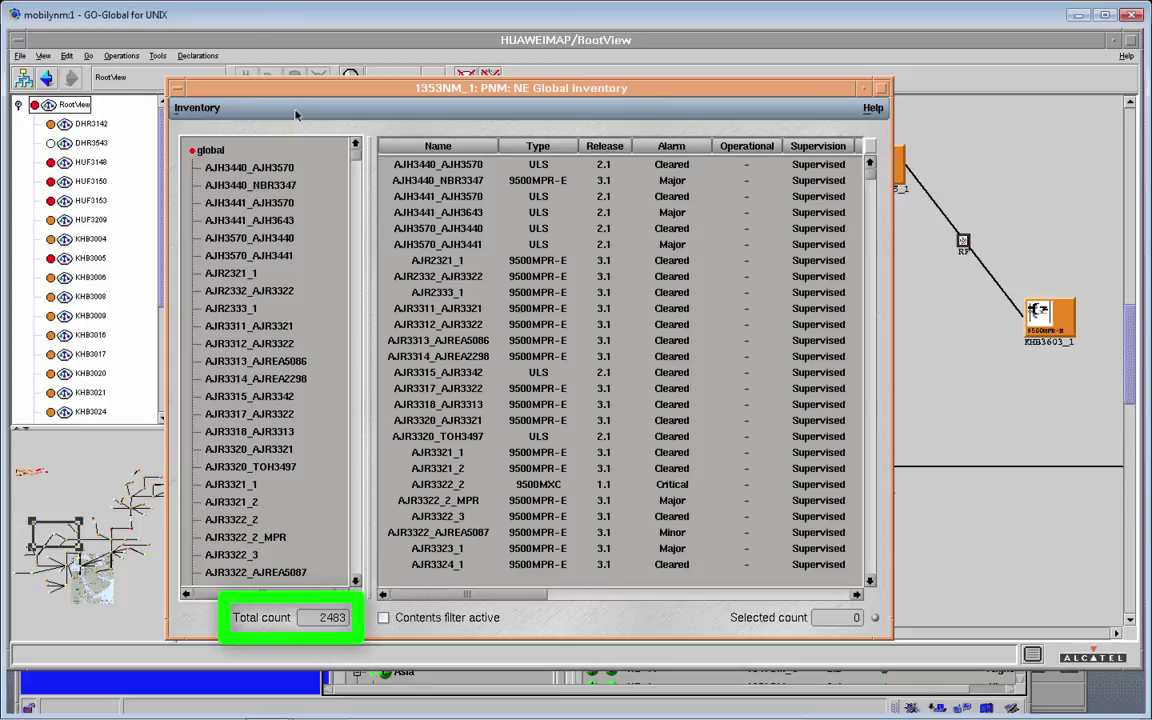
pyautogui.click(176, 89)
pyautogui.click(188, 275)
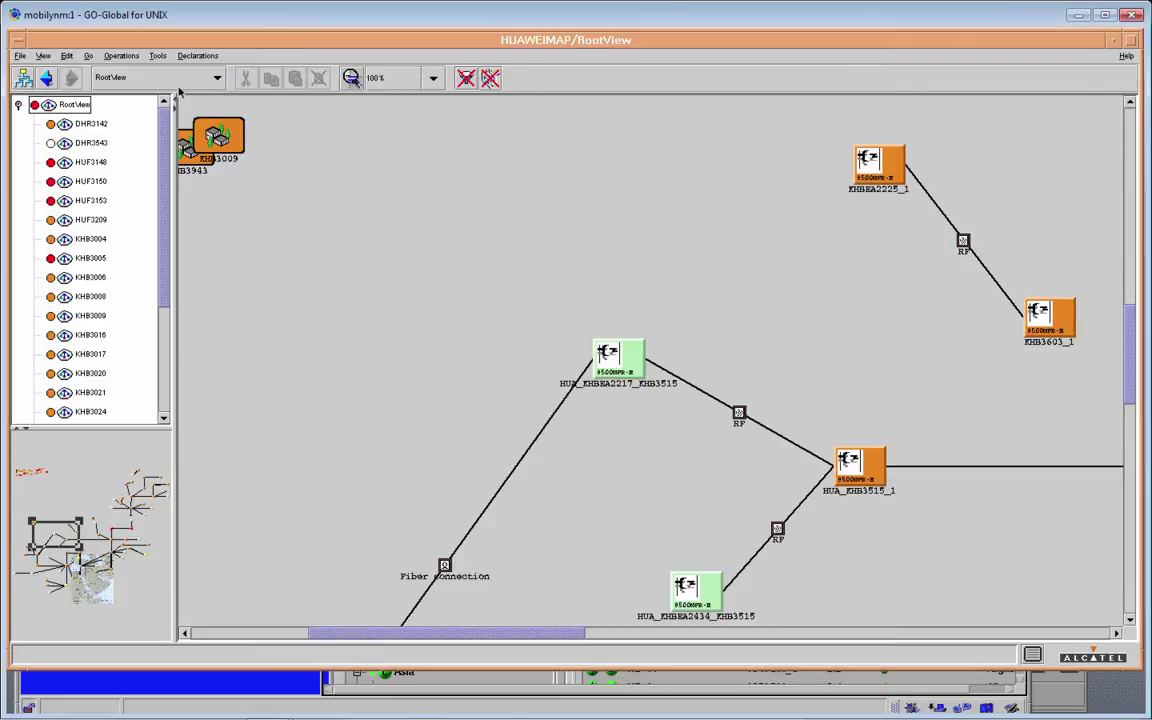
# Display the map NE inventory, maximize its window, and examine the element columns through External Text.
pyautogui.click(121, 56)
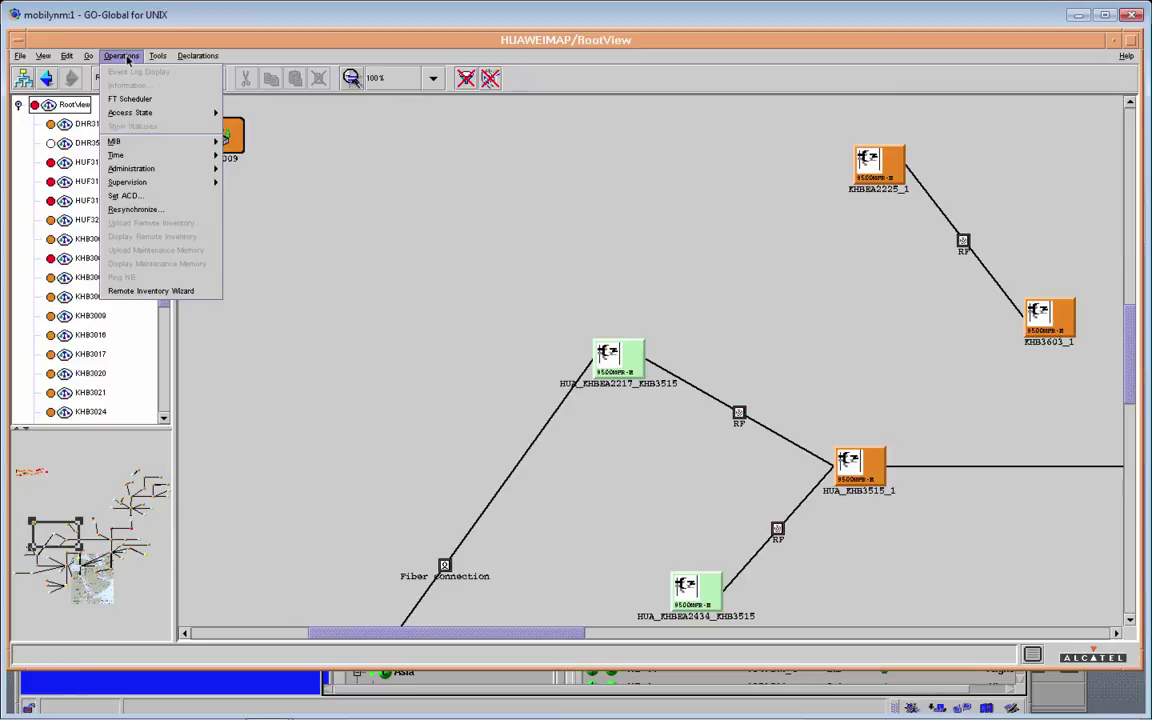
pyautogui.moveTo(158, 56)
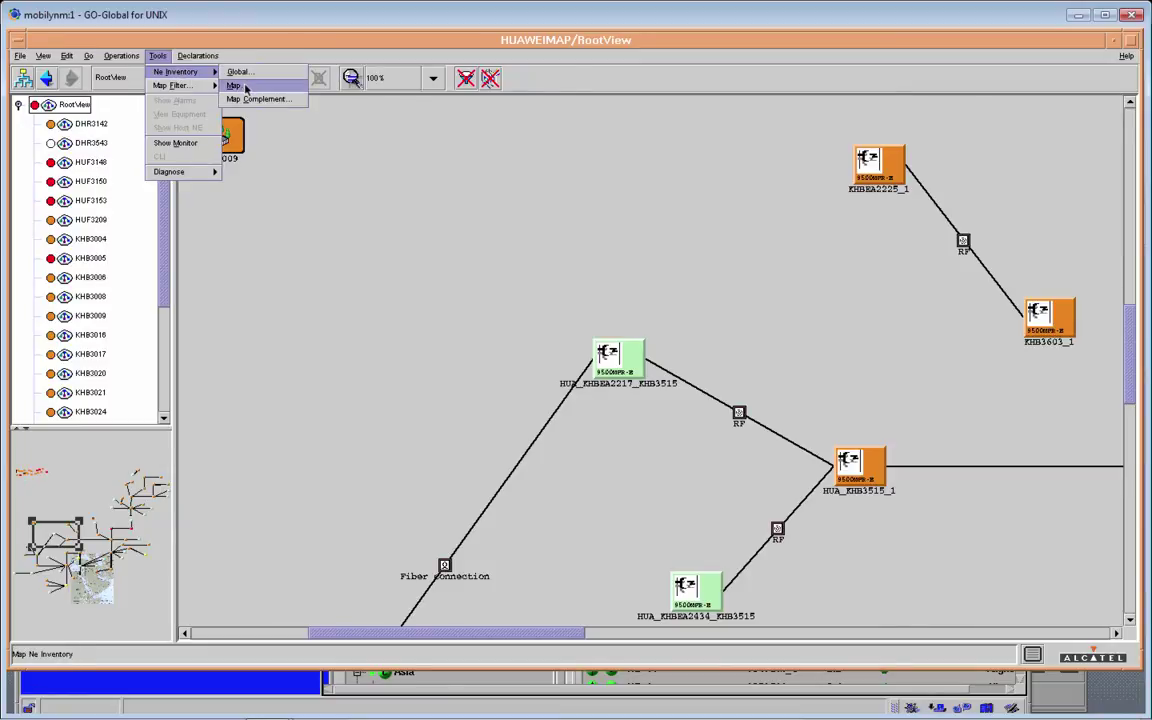
pyautogui.click(236, 86)
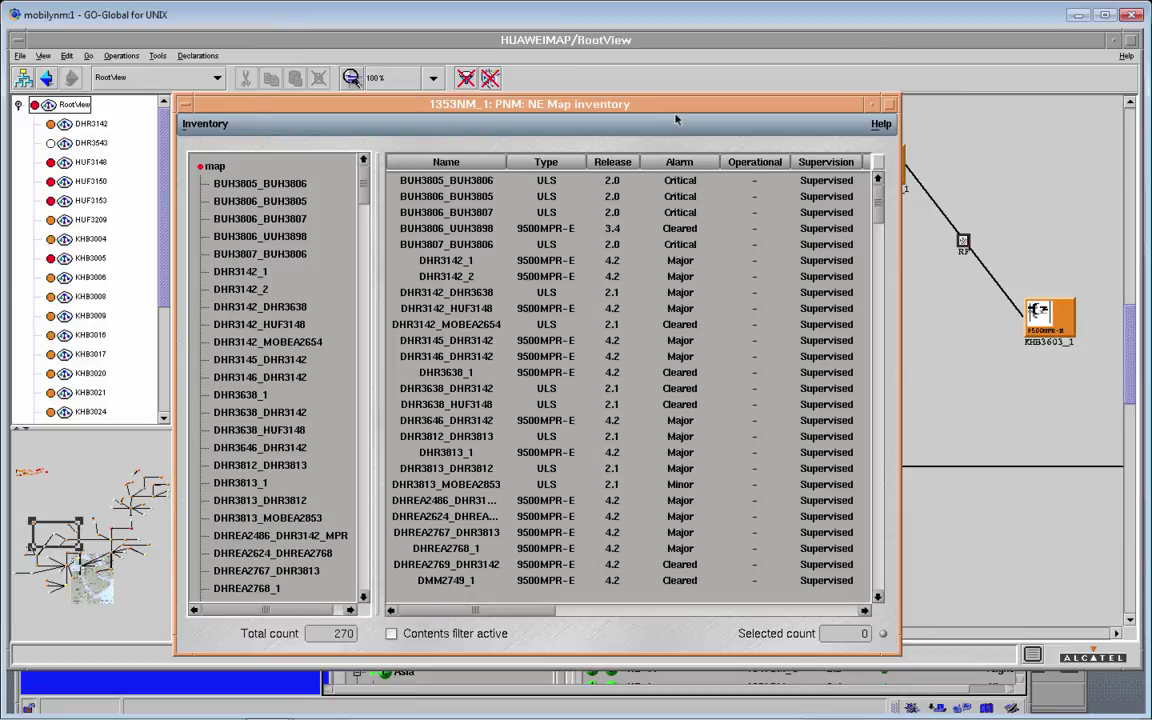
pyautogui.click(889, 105)
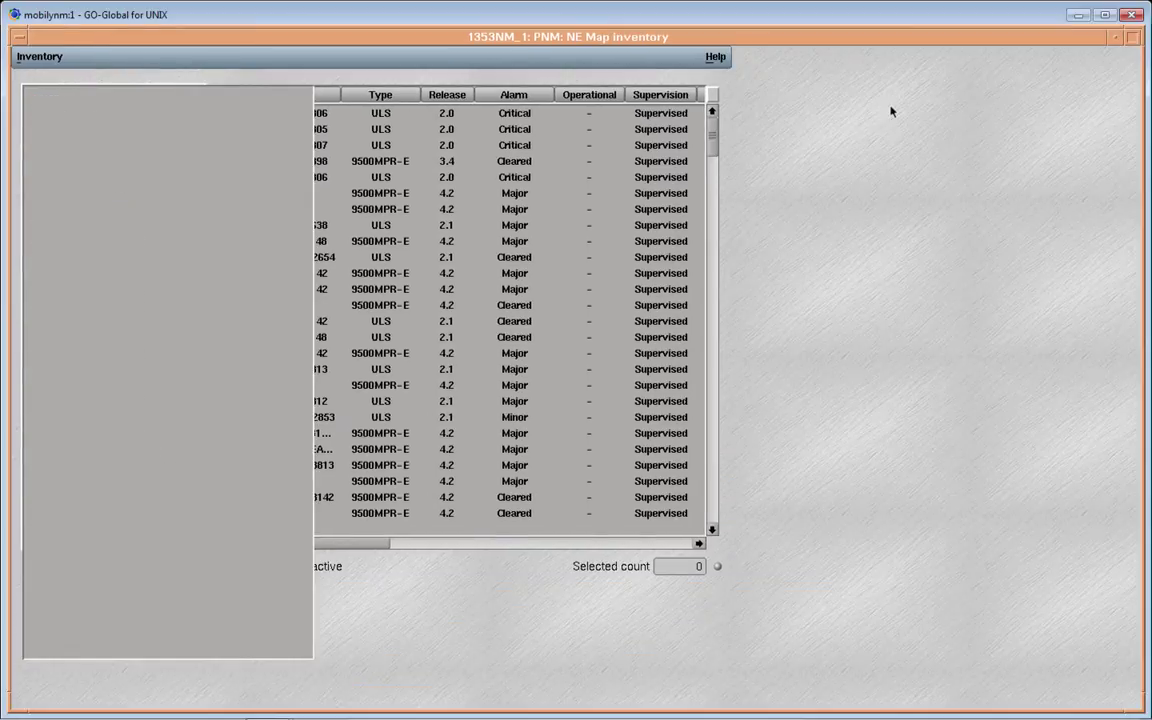
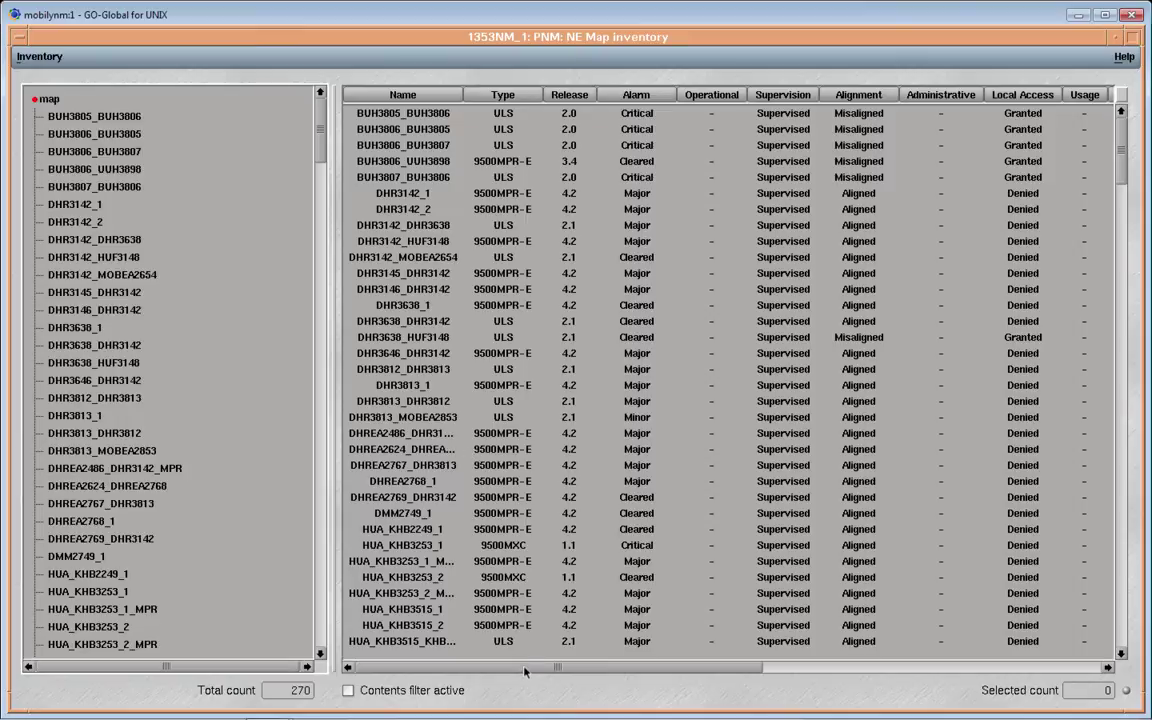
pyautogui.moveTo(525, 671); pyautogui.dragTo(864, 666)
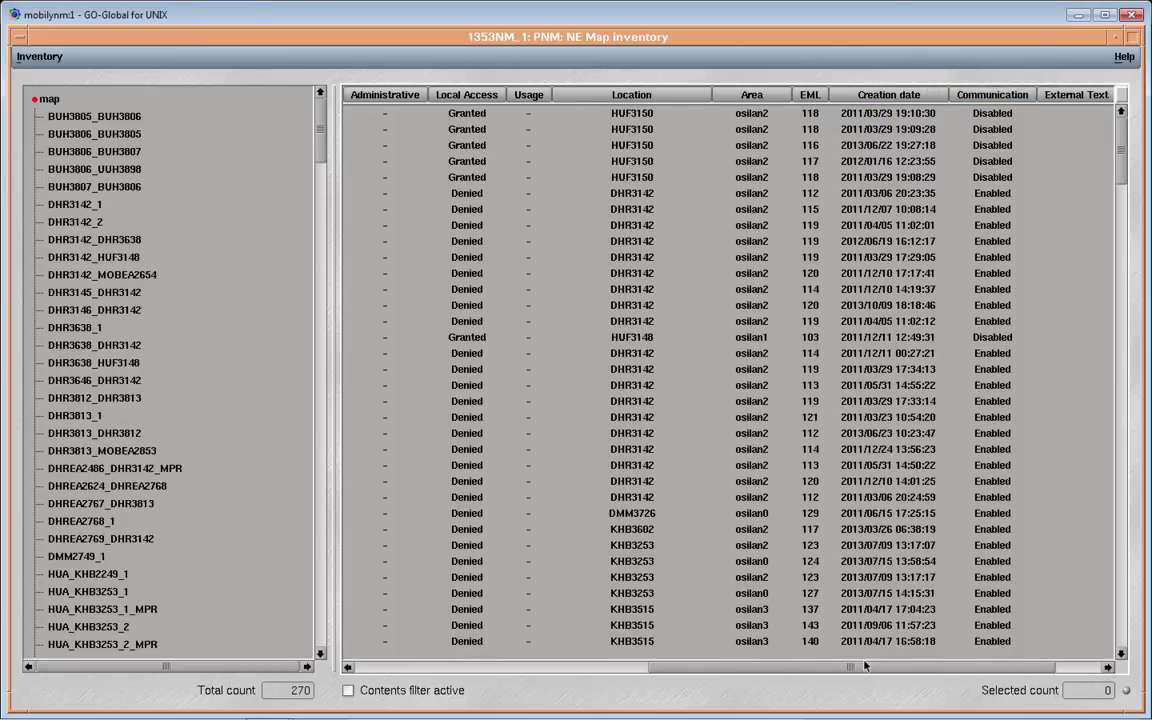
pyautogui.moveTo(900, 672); pyautogui.dragTo(937, 675)
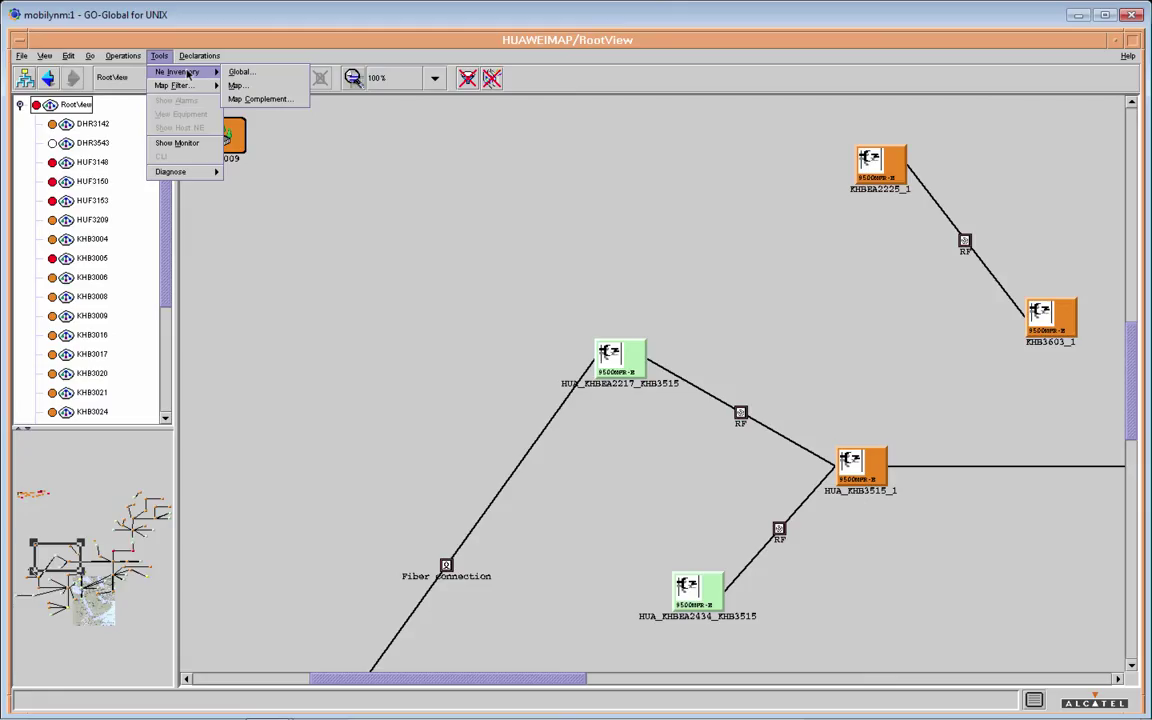
# Reopen the global NE inventory and open its contents filter, checking the dynamic attributes before returning to the static attributes.
pyautogui.click(258, 100)
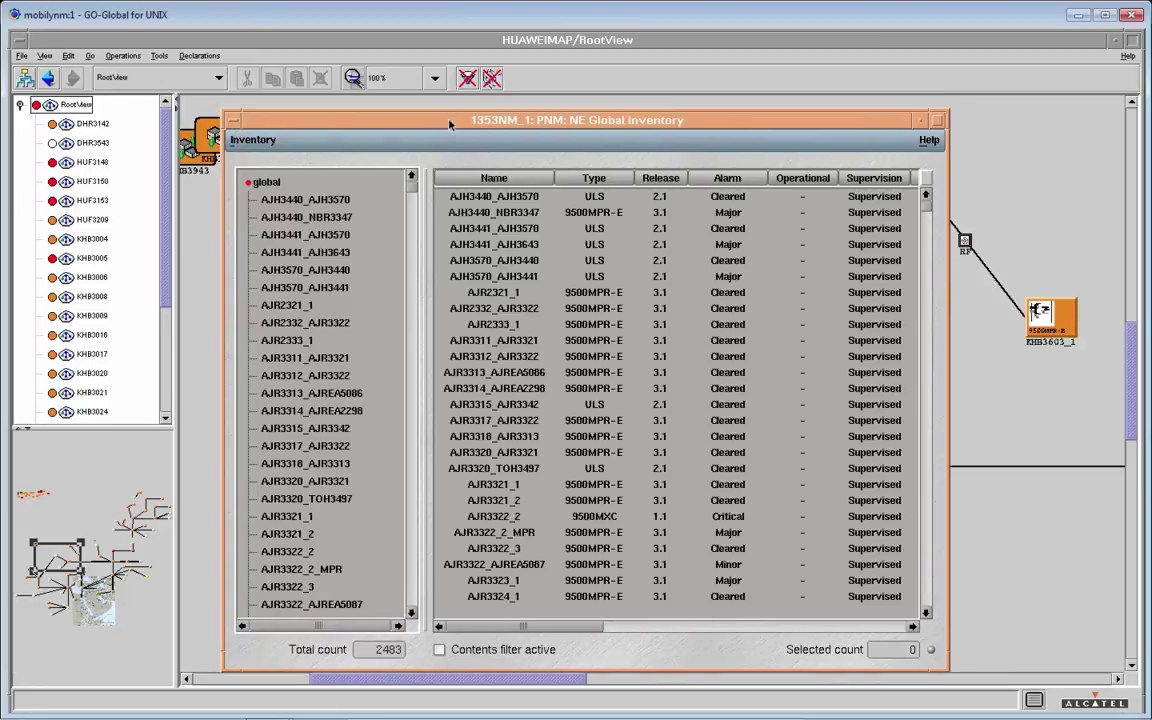
pyautogui.moveTo(450, 124); pyautogui.dragTo(452, 86)
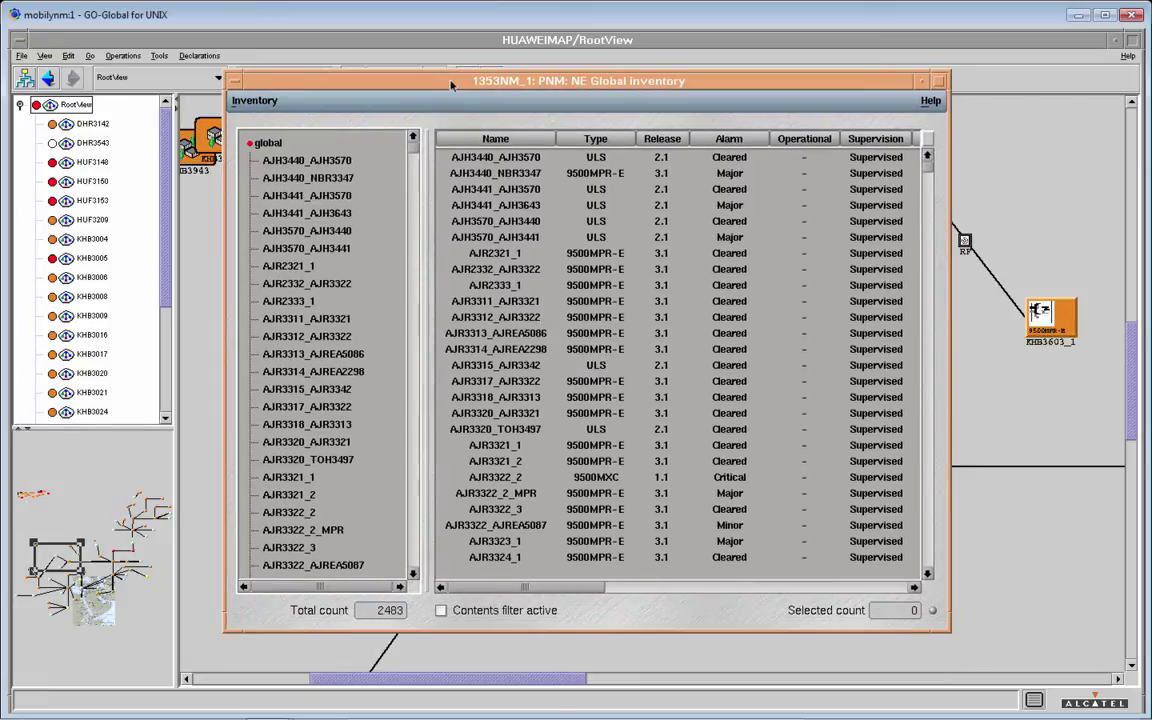
pyautogui.click(248, 103)
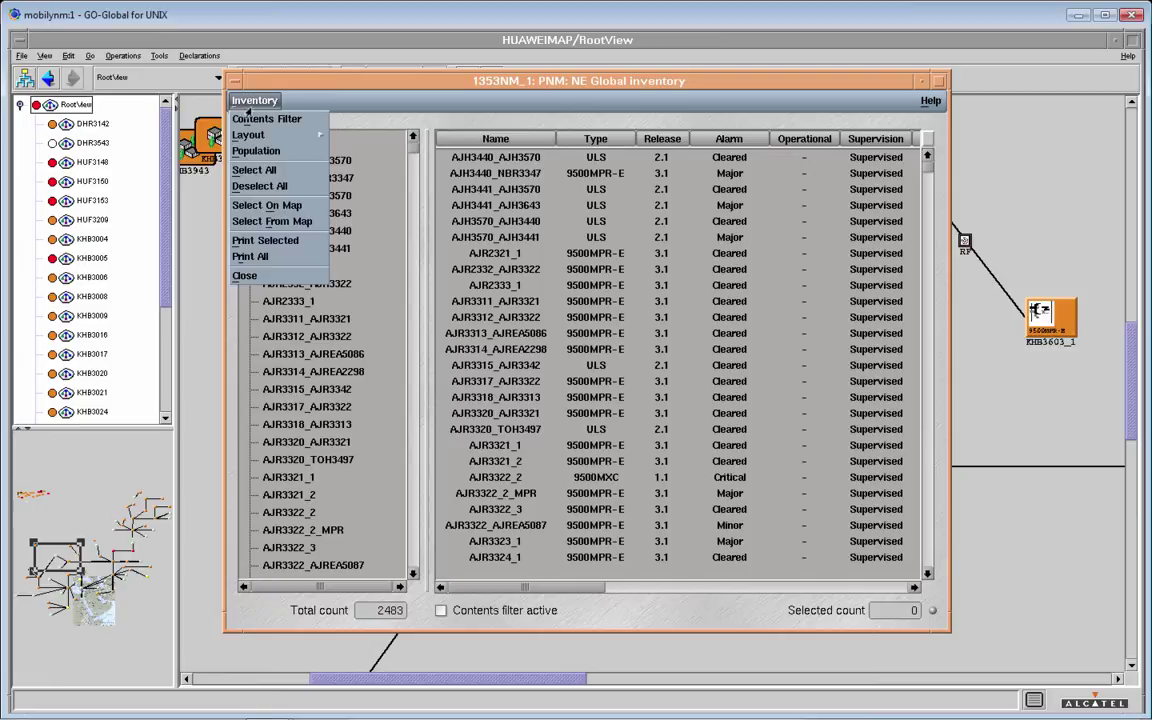
pyautogui.click(266, 119)
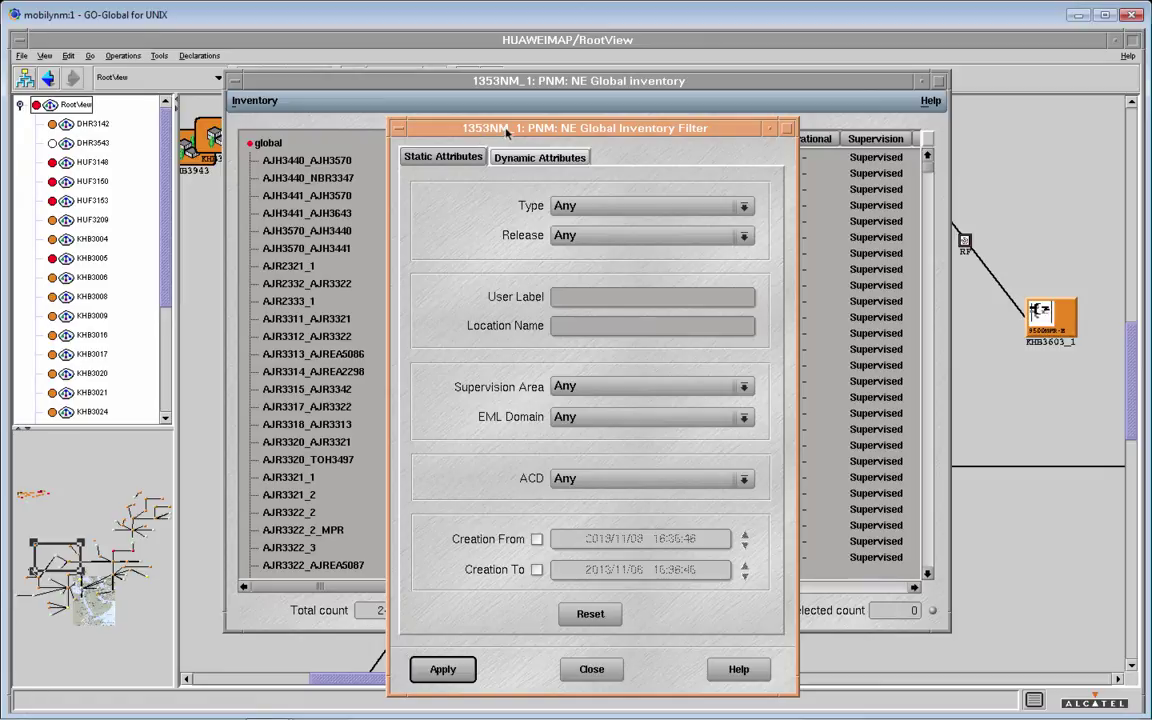
pyautogui.moveTo(514, 132); pyautogui.dragTo(565, 104)
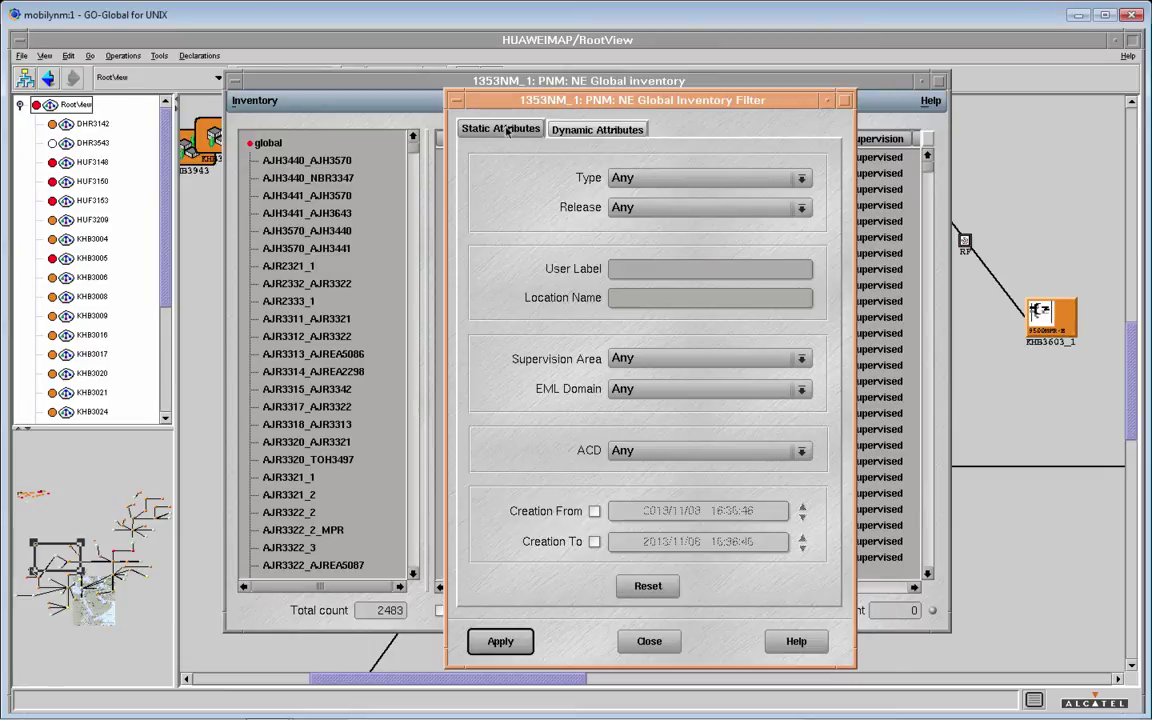
pyautogui.click(575, 130)
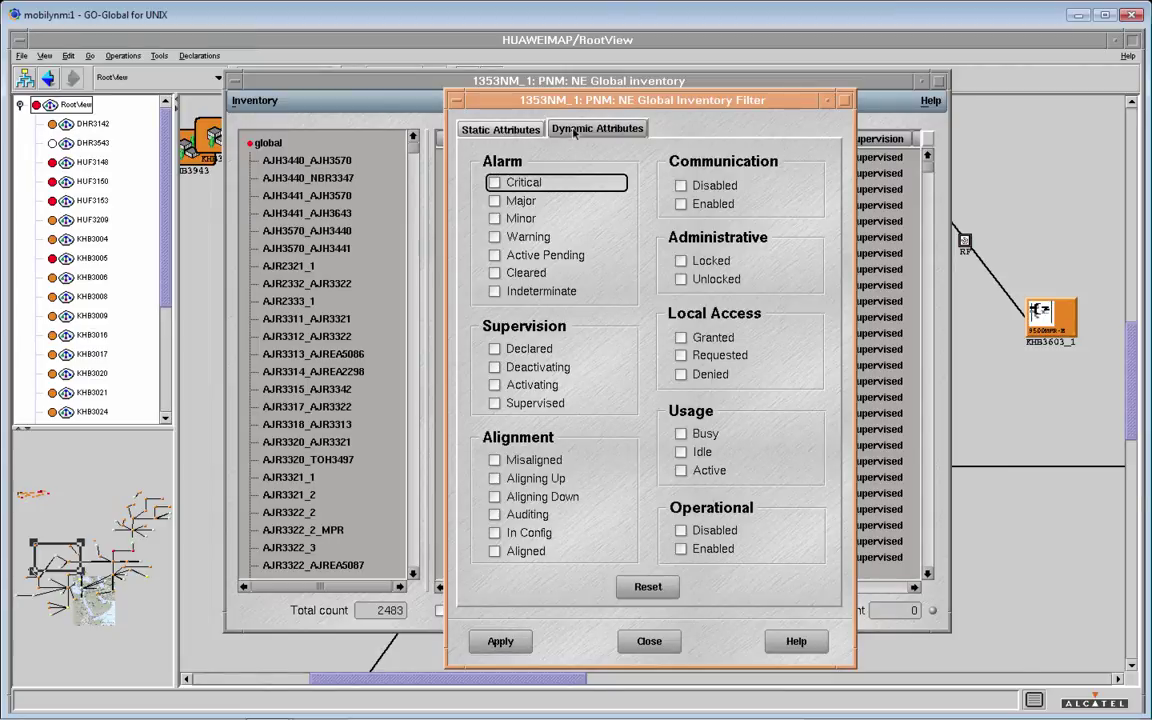
pyautogui.click(519, 130)
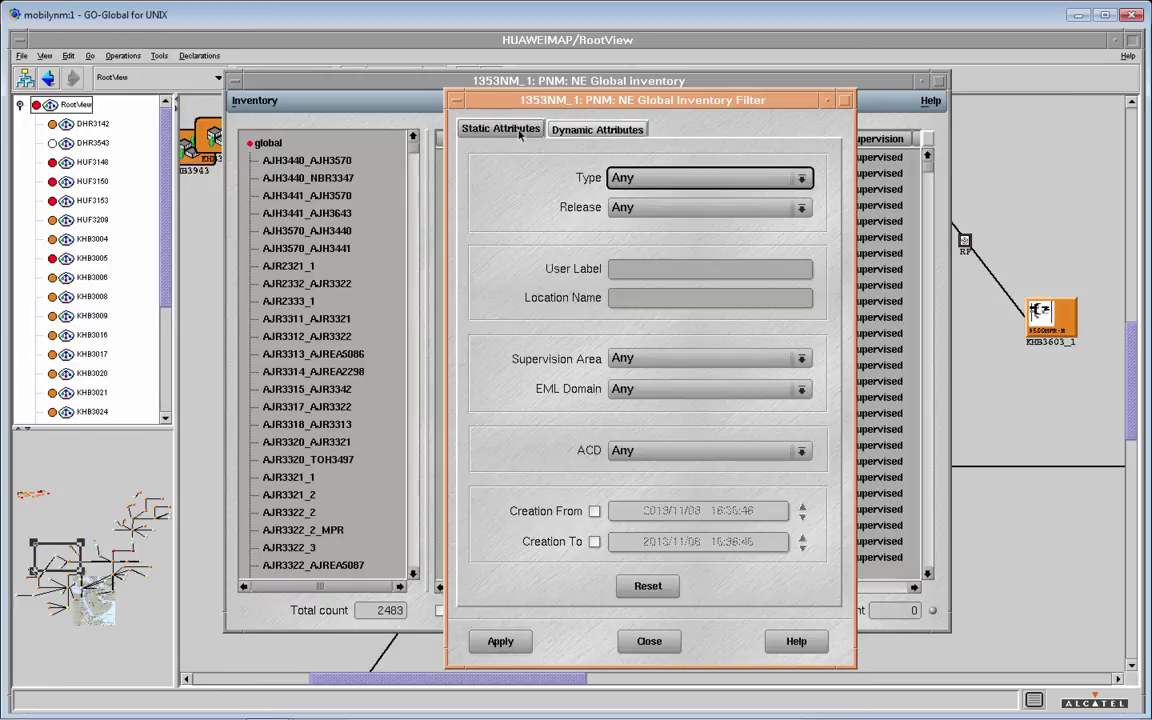
# Set the Type in the global inventory filter to 9500MPR-E.
pyautogui.click(802, 180)
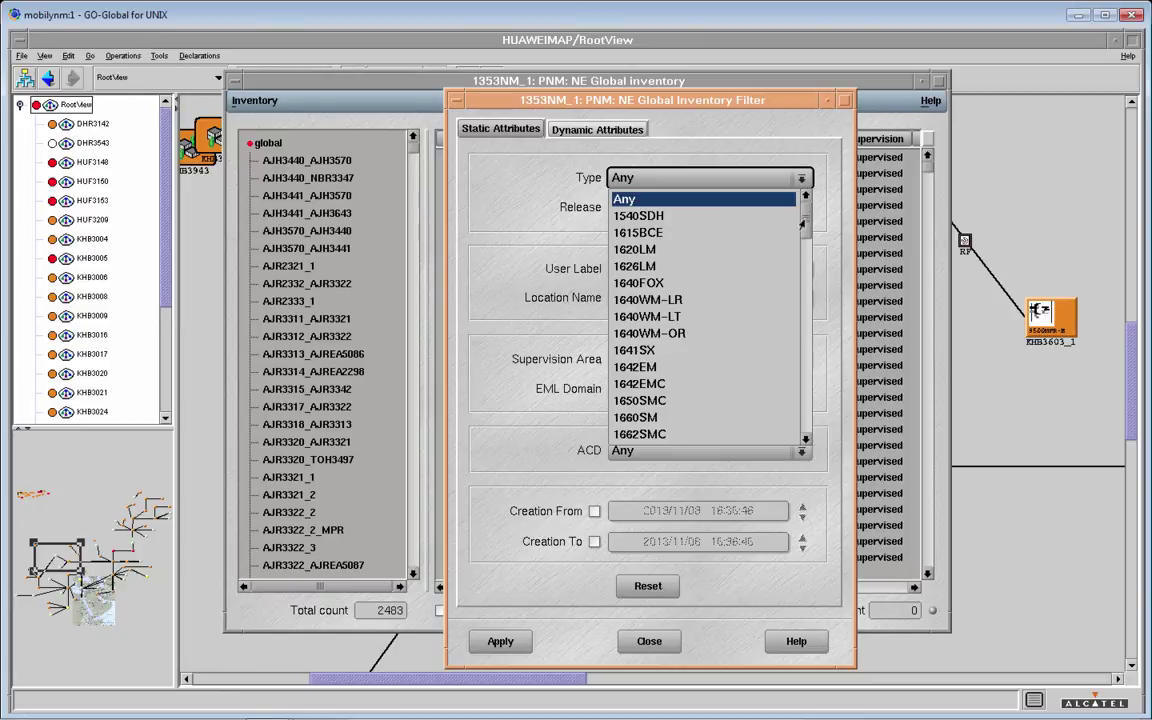
pyautogui.moveTo(803, 224); pyautogui.dragTo(804, 287)
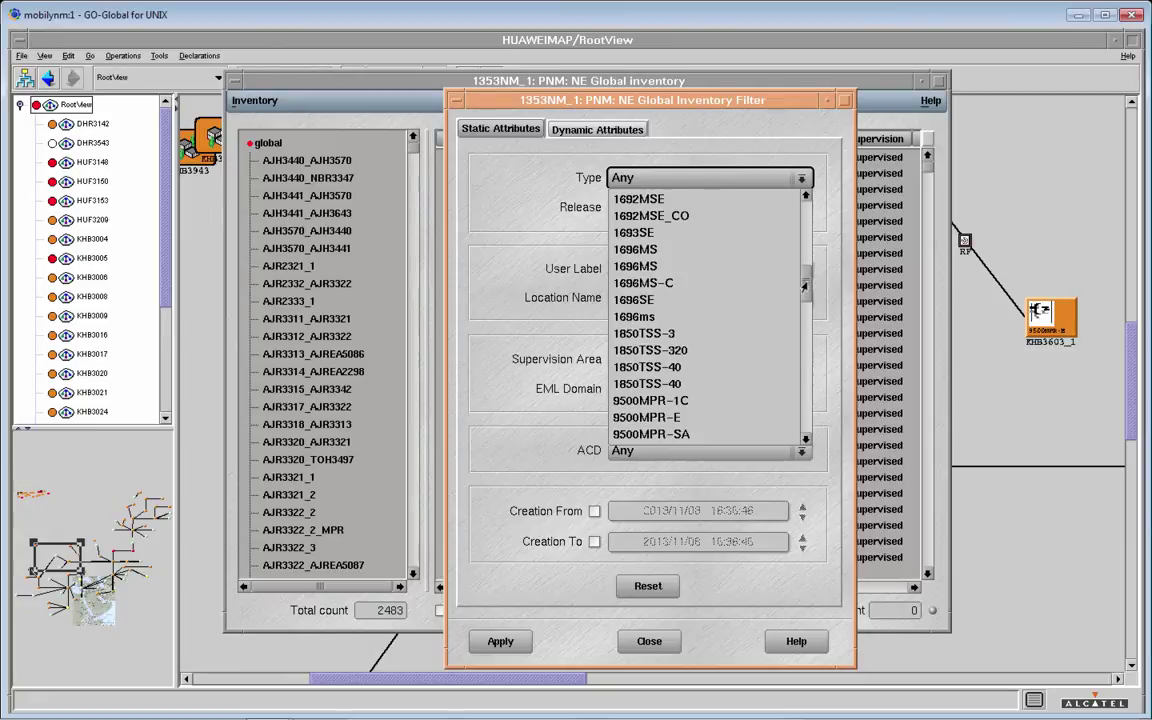
pyautogui.click(654, 418)
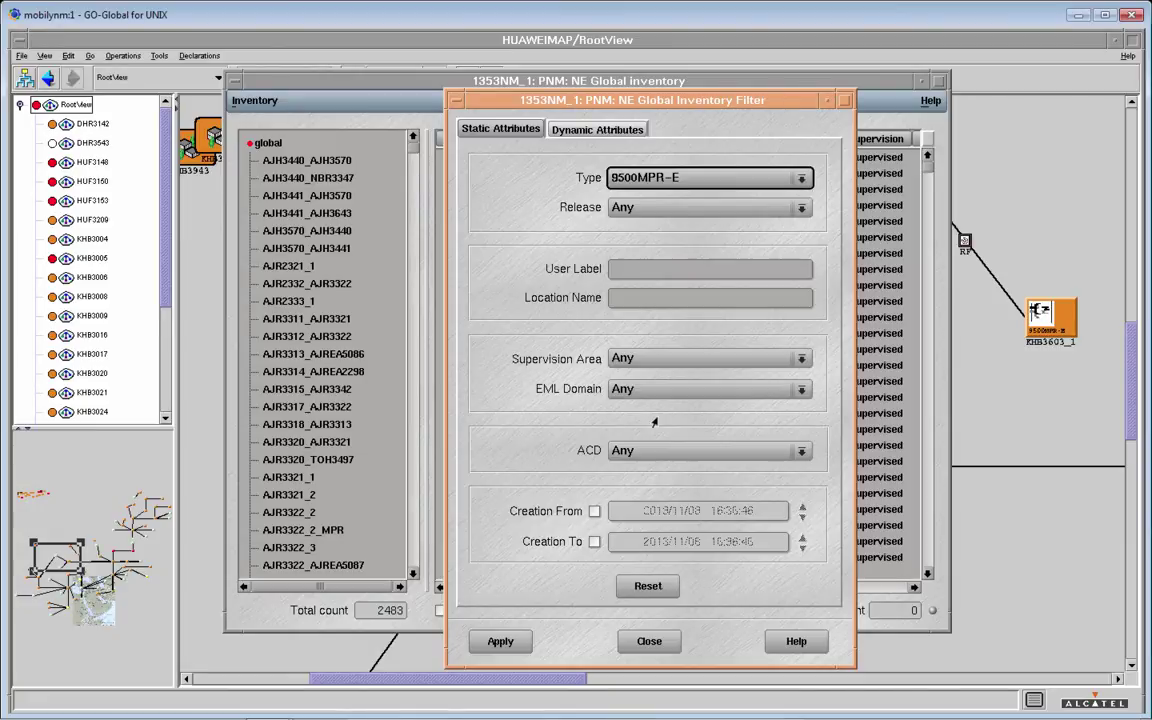
# Set the Type in the global inventory filter to 9500MXC and dismiss the reopened list of types.
pyautogui.click(801, 177)
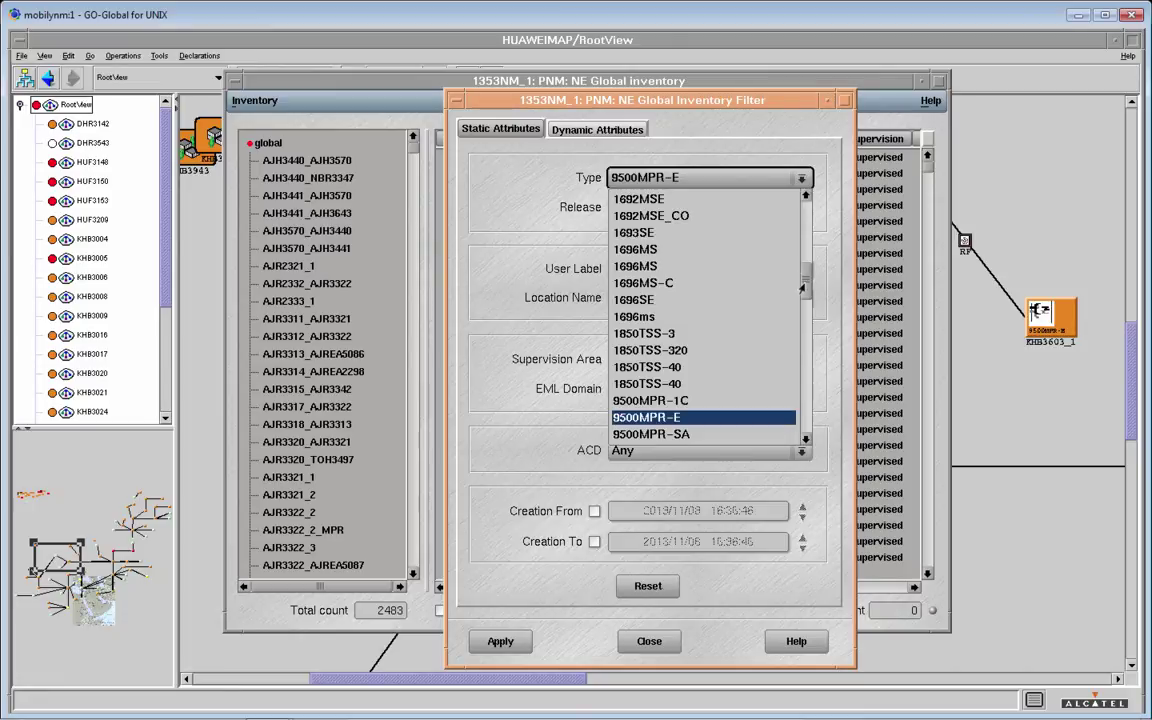
pyautogui.moveTo(803, 286); pyautogui.dragTo(802, 306)
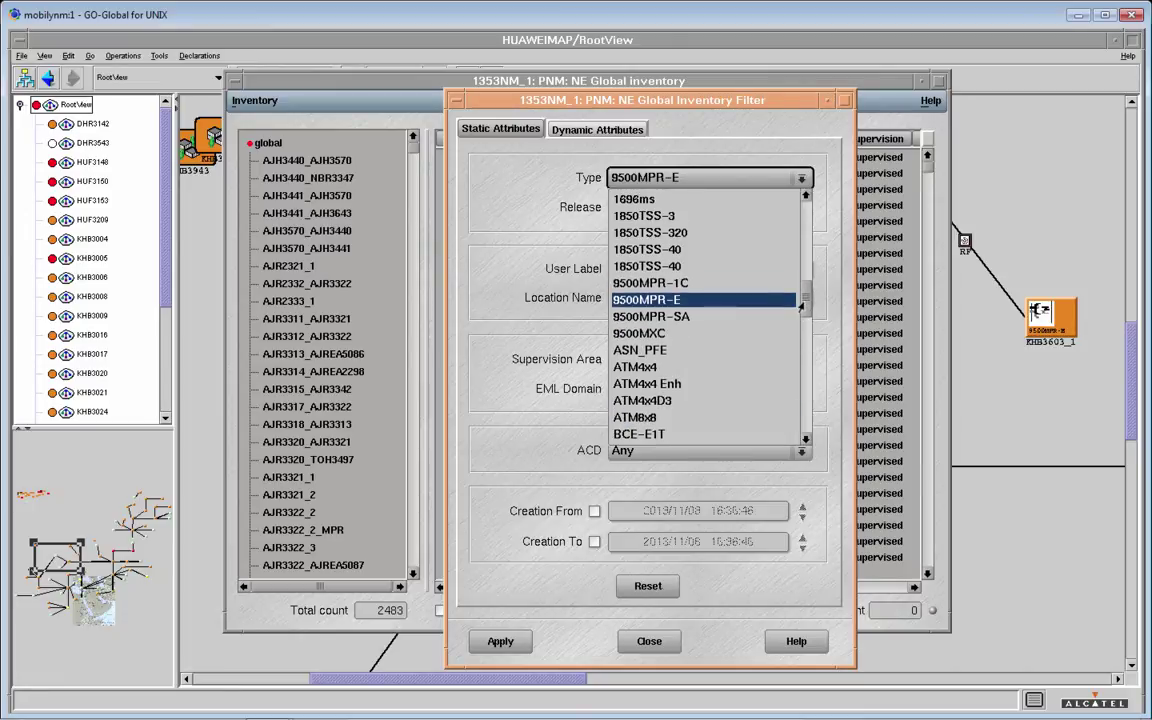
pyautogui.click(645, 335)
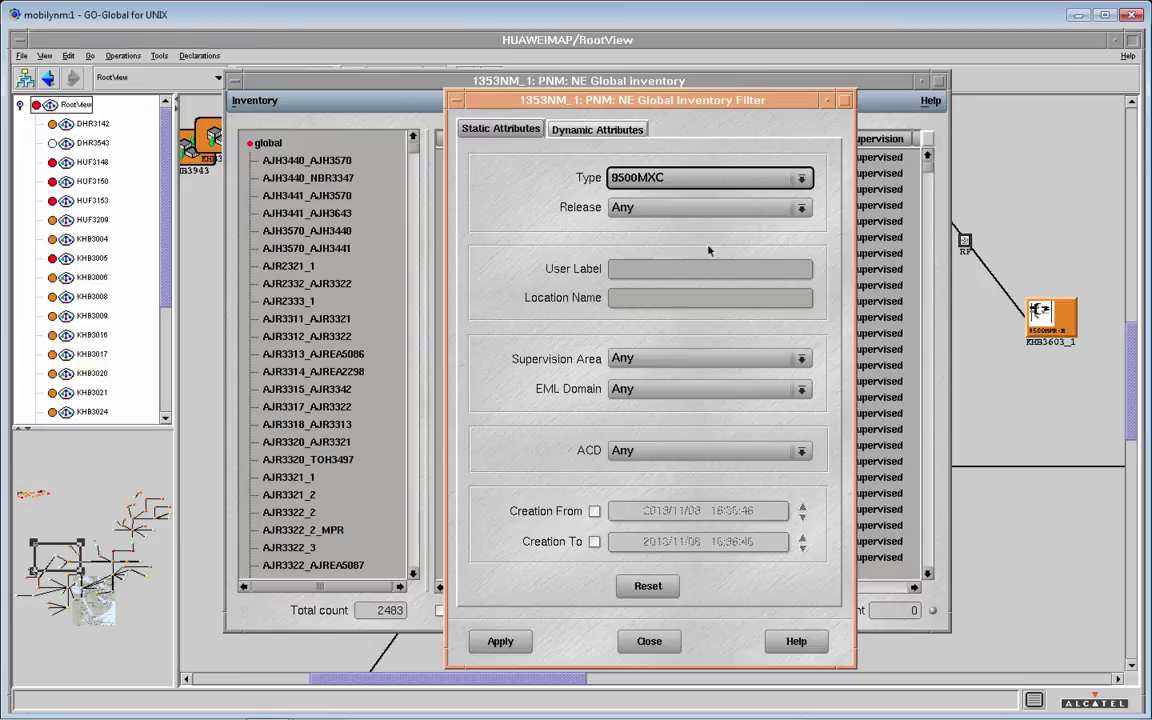
pyautogui.click(802, 177)
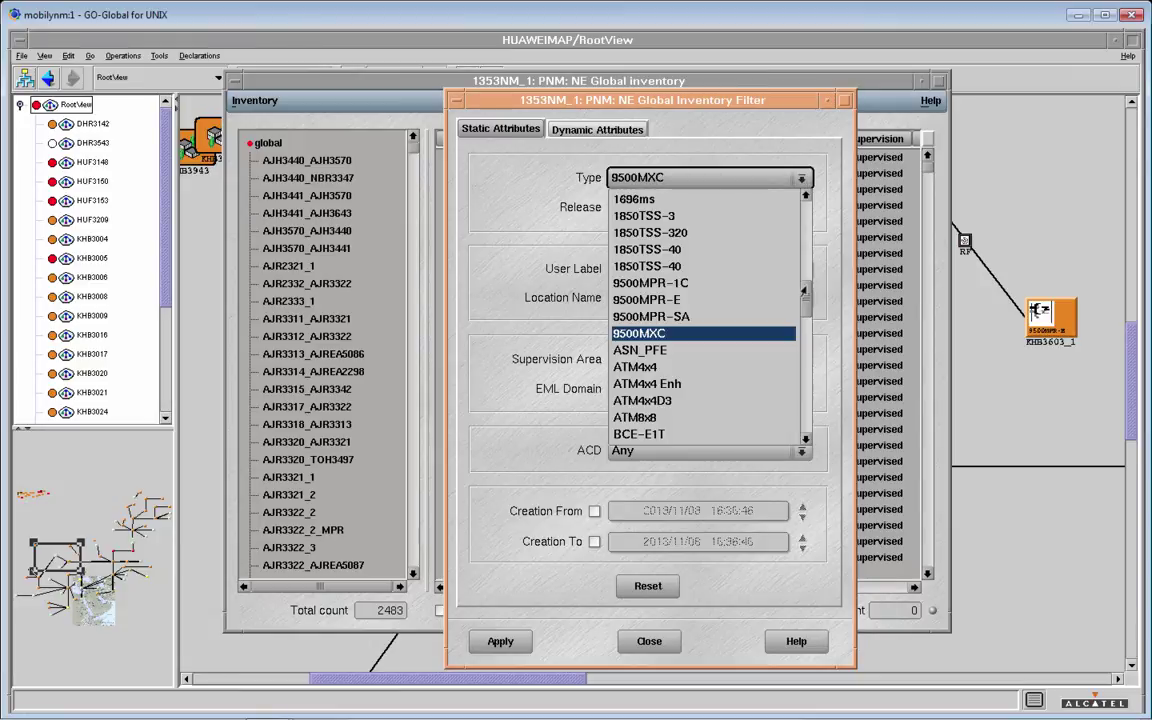
pyautogui.click(576, 240)
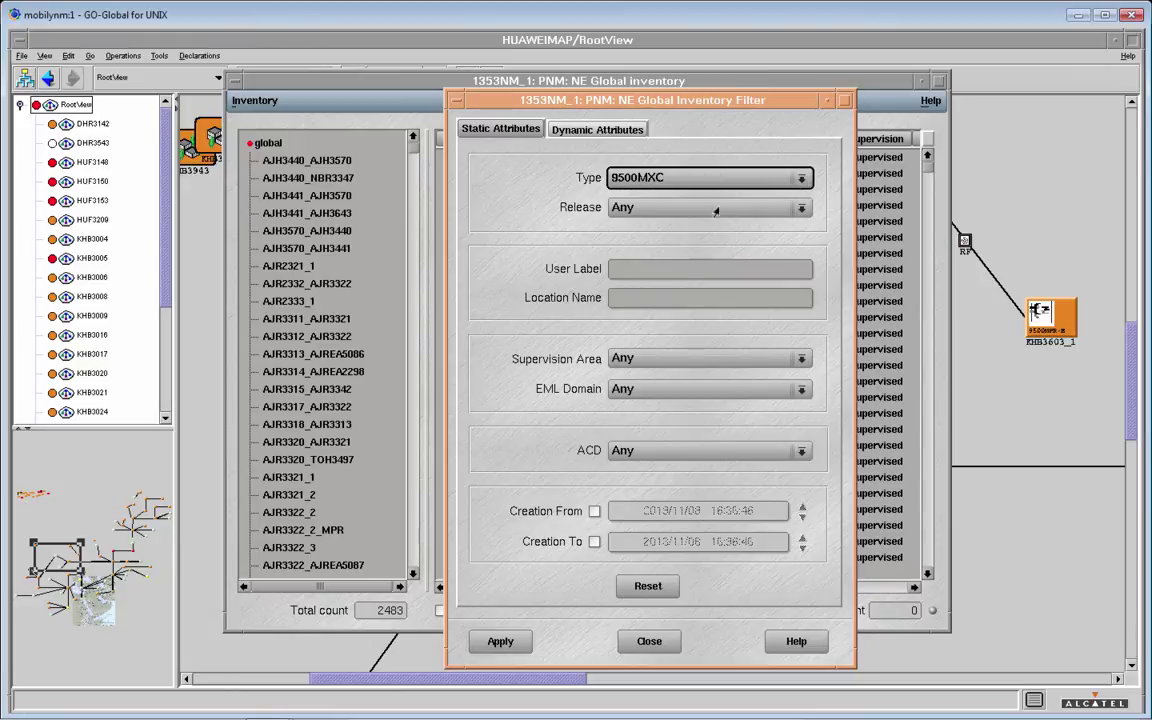
# Set the Release in the global inventory filter to 1.1 and return it to Any.
pyautogui.click(795, 210)
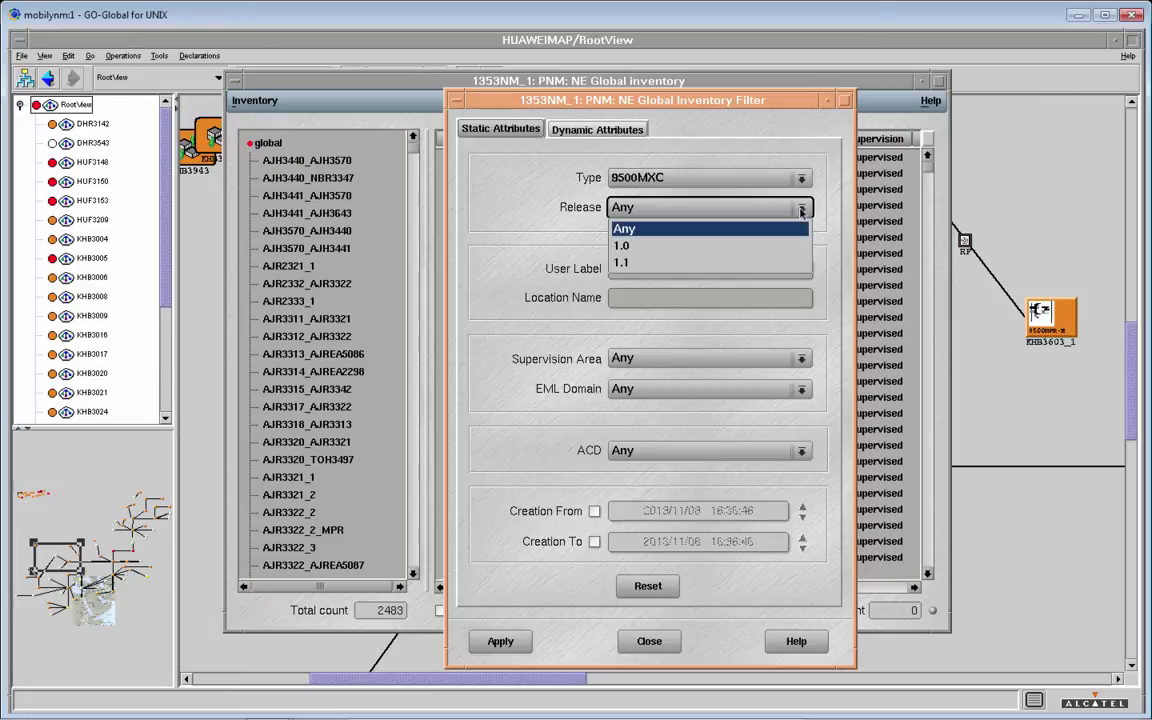
pyautogui.click(648, 262)
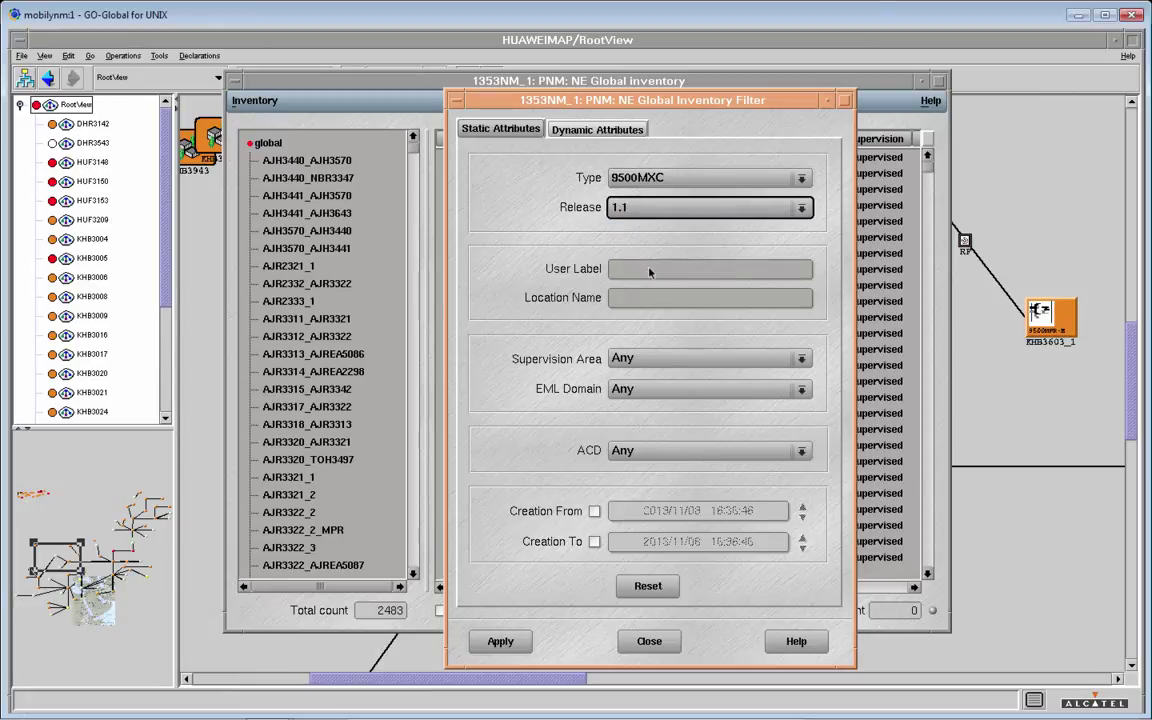
pyautogui.click(807, 209)
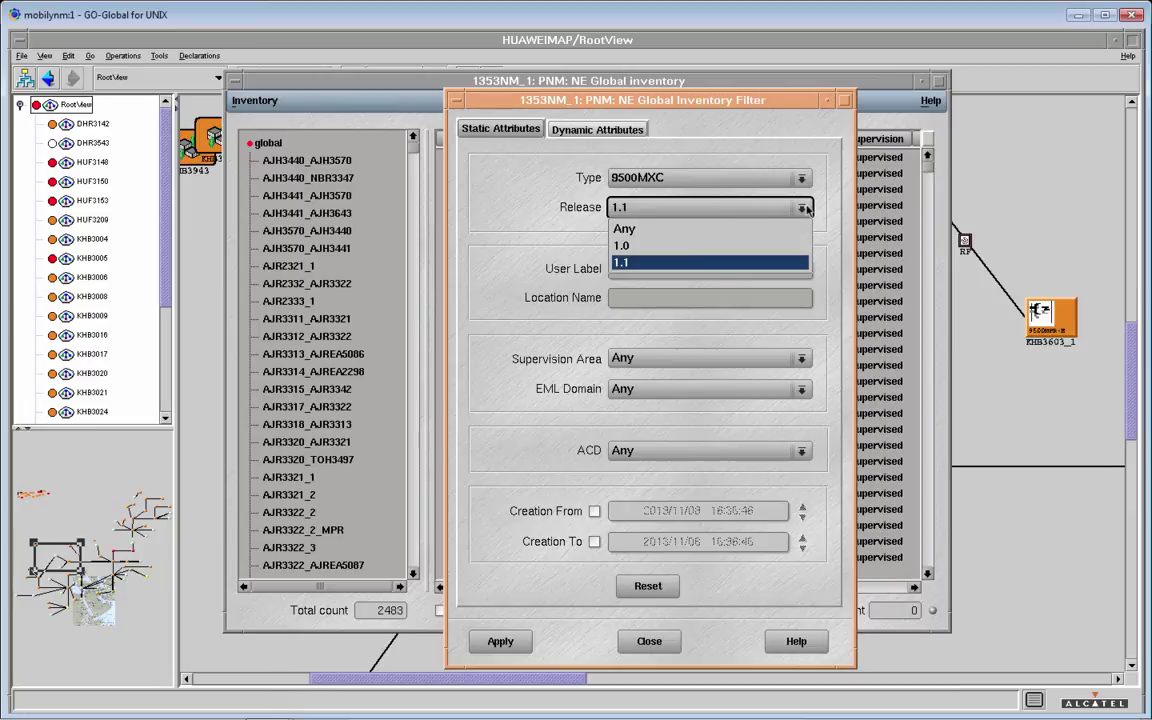
pyautogui.click(652, 229)
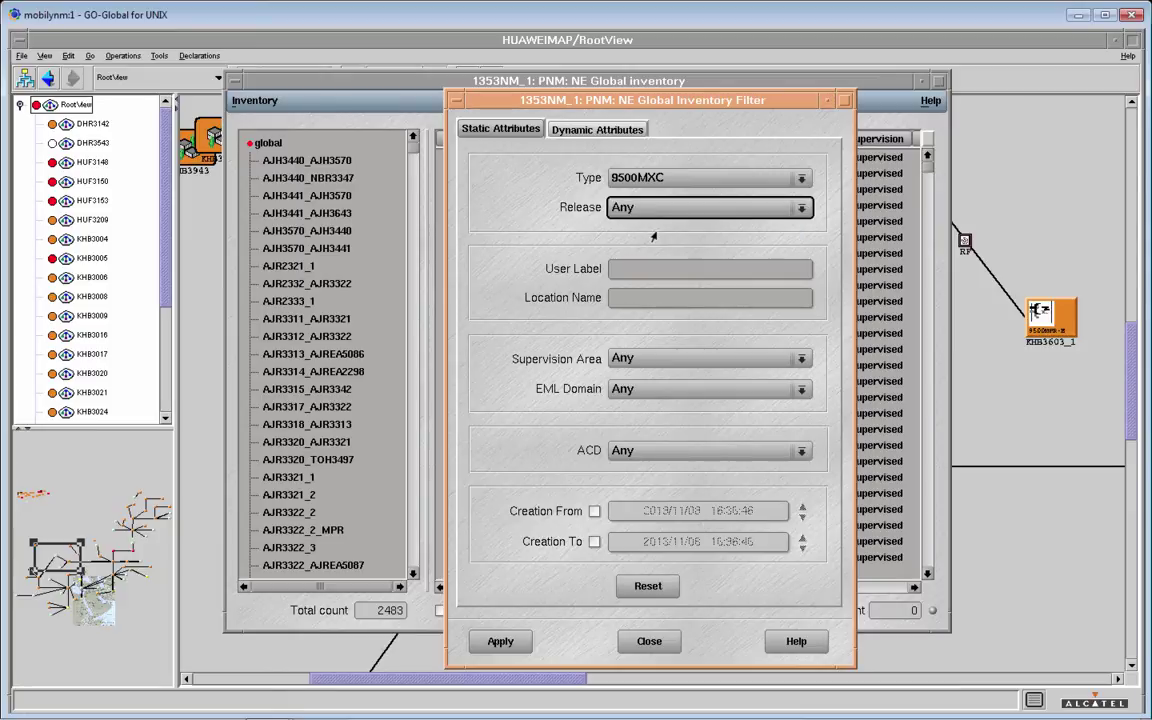
# Set the Type in the global inventory filter back to Any.
pyautogui.click(801, 178)
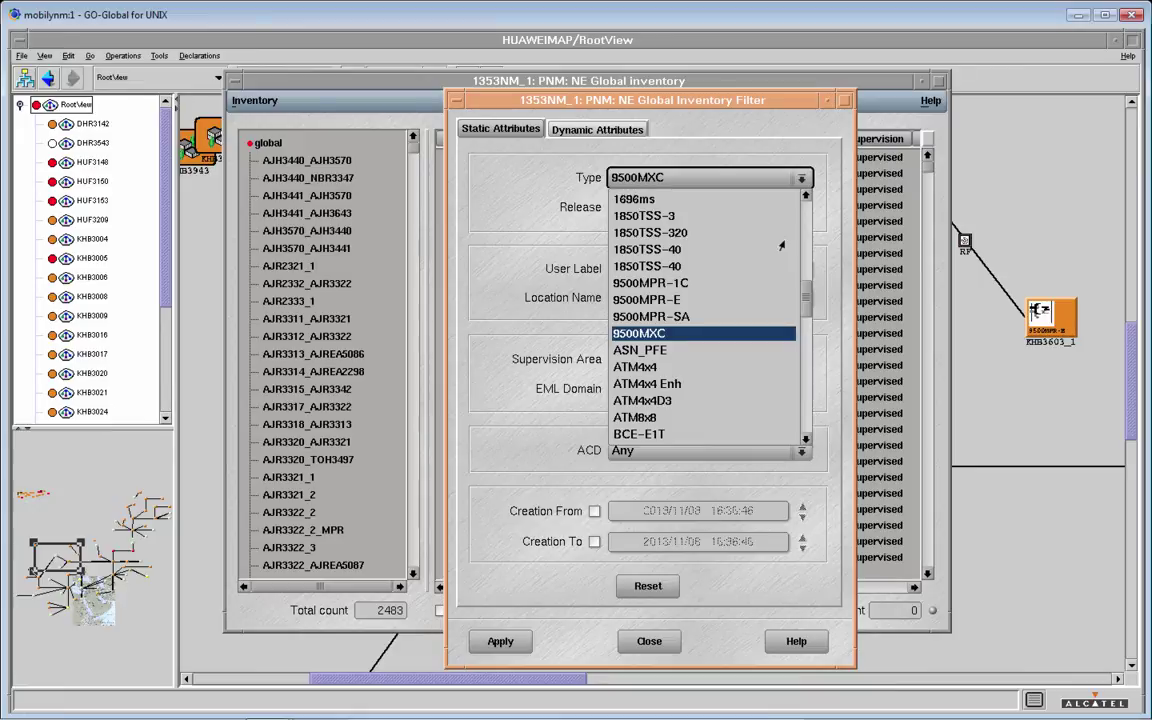
pyautogui.press('Down')
pyautogui.moveTo(806, 302); pyautogui.dragTo(803, 195)
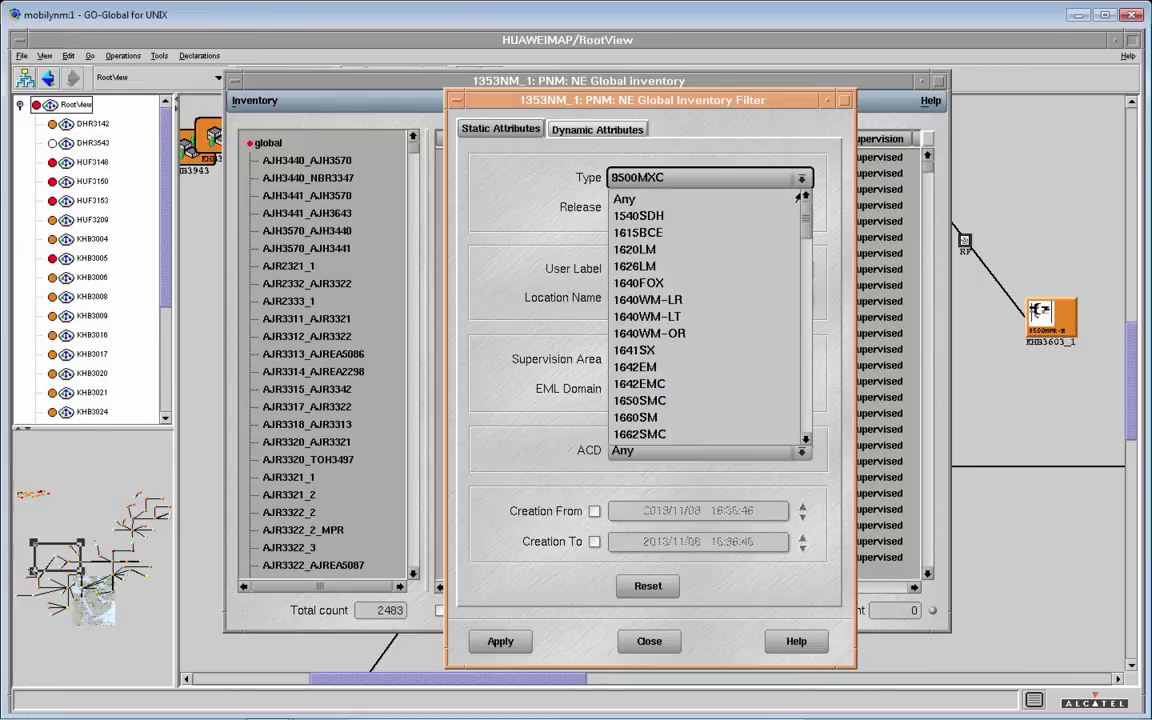
pyautogui.click(624, 200)
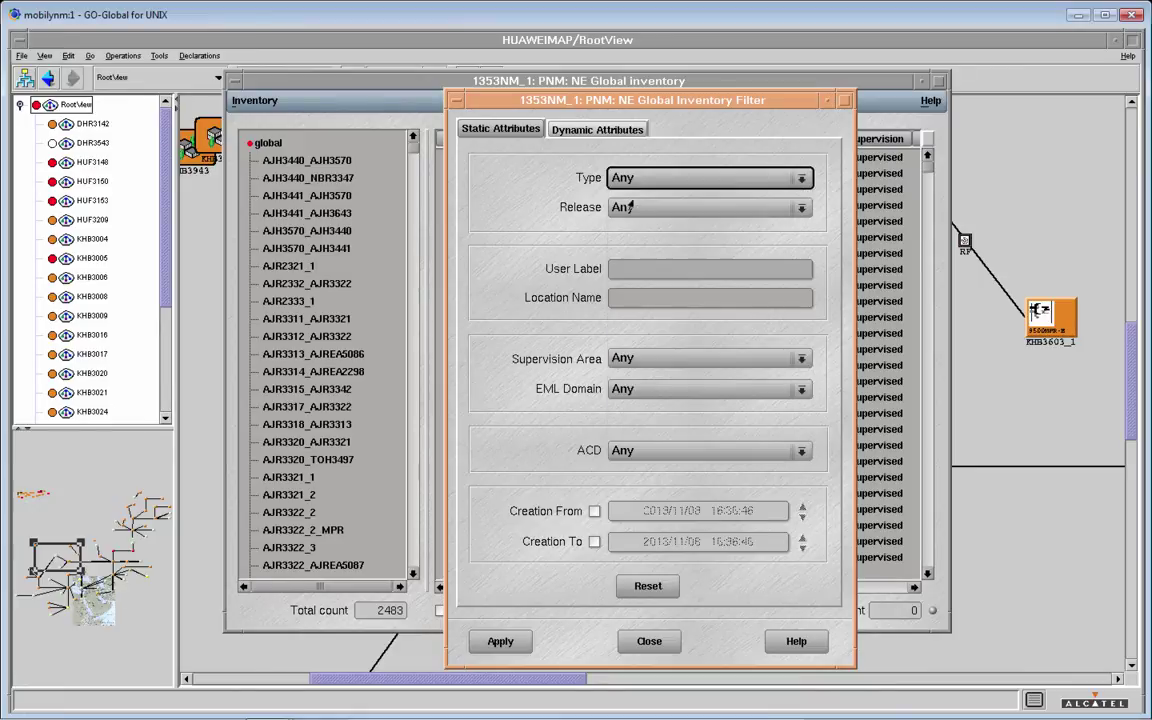
# Filter the global inventory by User Label *2323* and move the filter window aside to view the listed element.
pyautogui.click(630, 269)
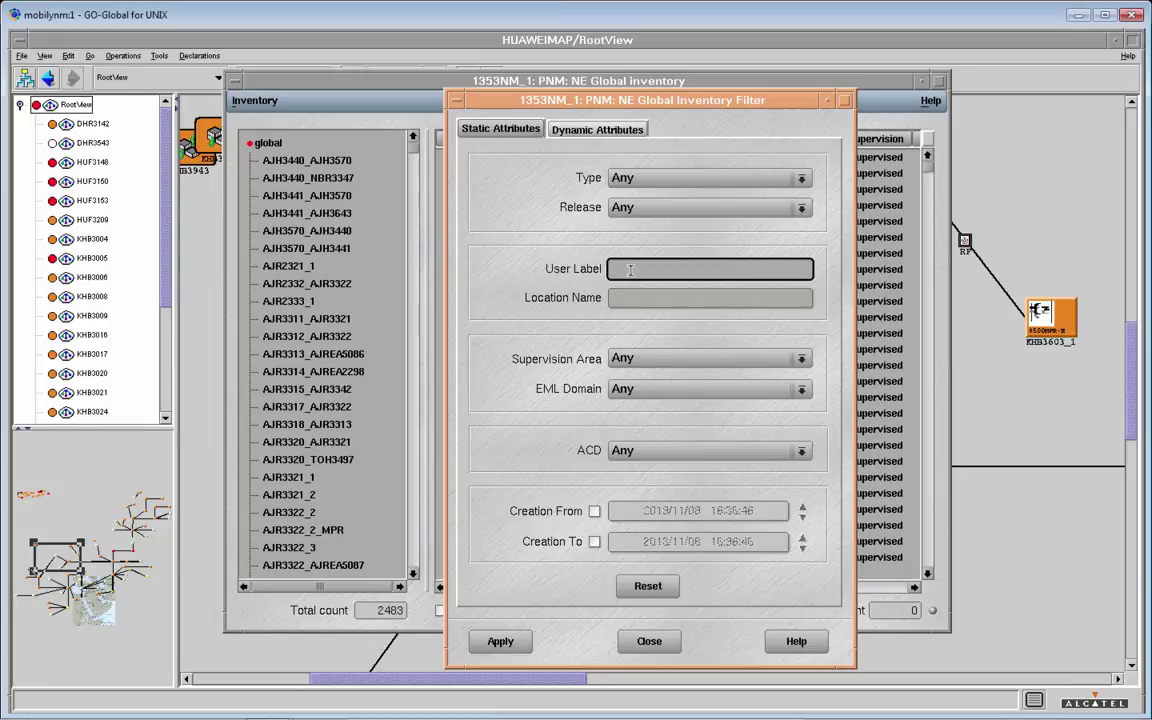
pyautogui.write('*')
pyautogui.write('2523')
pyautogui.write('*')
pyautogui.click(500, 642)
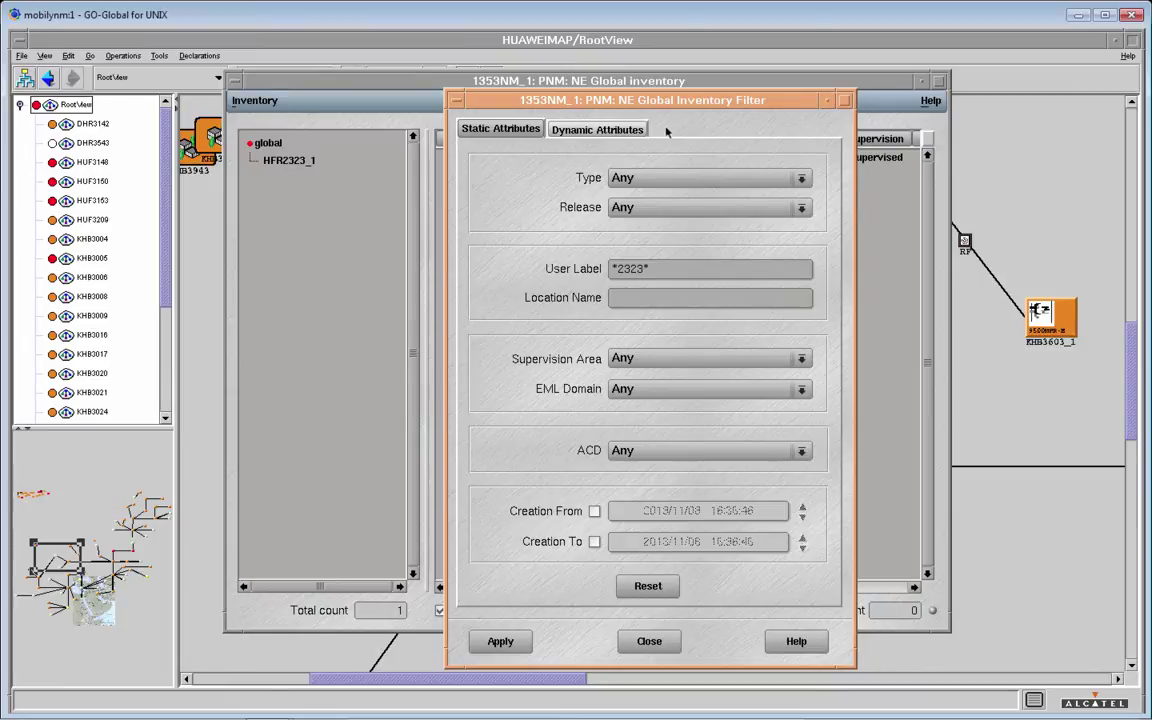
pyautogui.moveTo(680, 100); pyautogui.dragTo(818, 55)
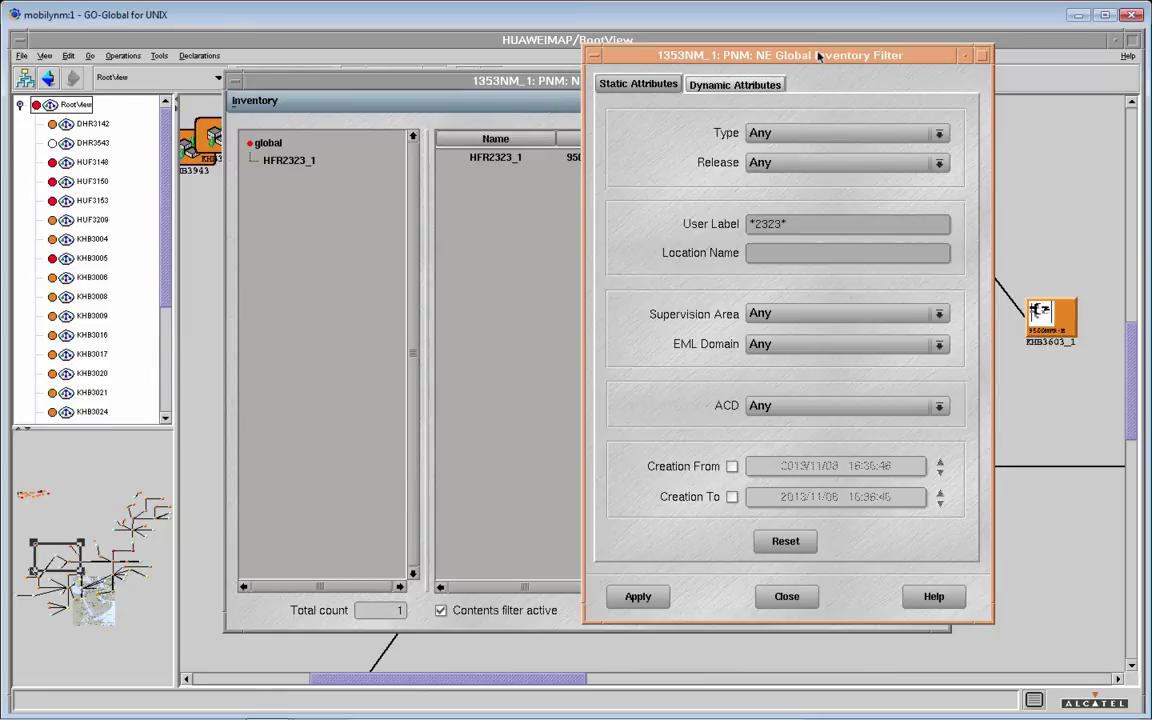
pyautogui.moveTo(725, 52); pyautogui.dragTo(744, 201)
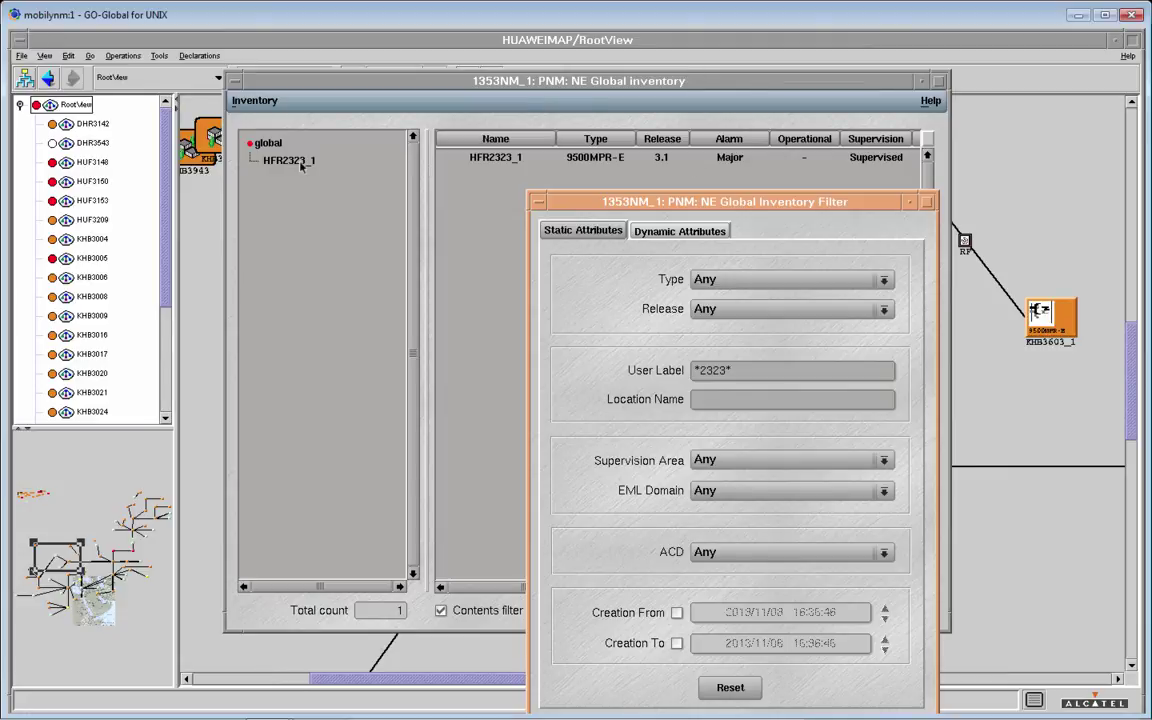
pyautogui.moveTo(601, 204); pyautogui.dragTo(615, 122)
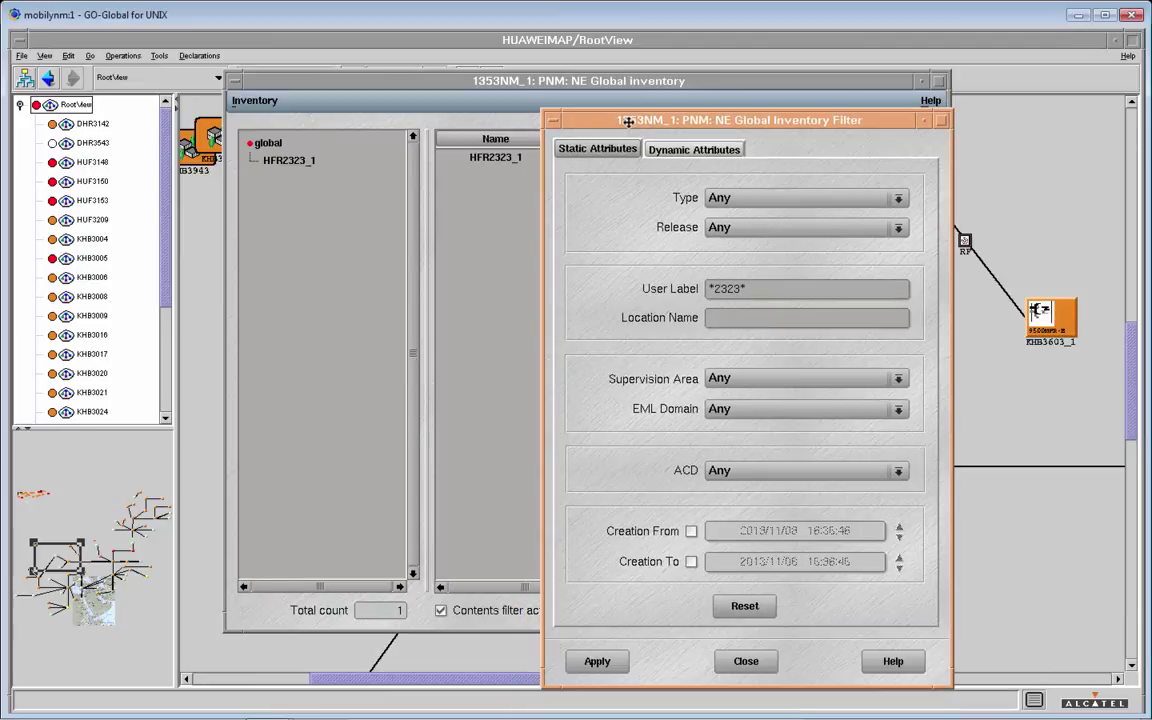
# Replace the User Label pattern with *3603* and apply the filter to the global inventory.
pyautogui.click(732, 290)
pyautogui.press('BackSpace')
pyautogui.press('BackSpace')
pyautogui.press('BackSpace')
pyautogui.press('BackSpace')
pyautogui.press('BackSpace')
pyautogui.press('BackSpace')
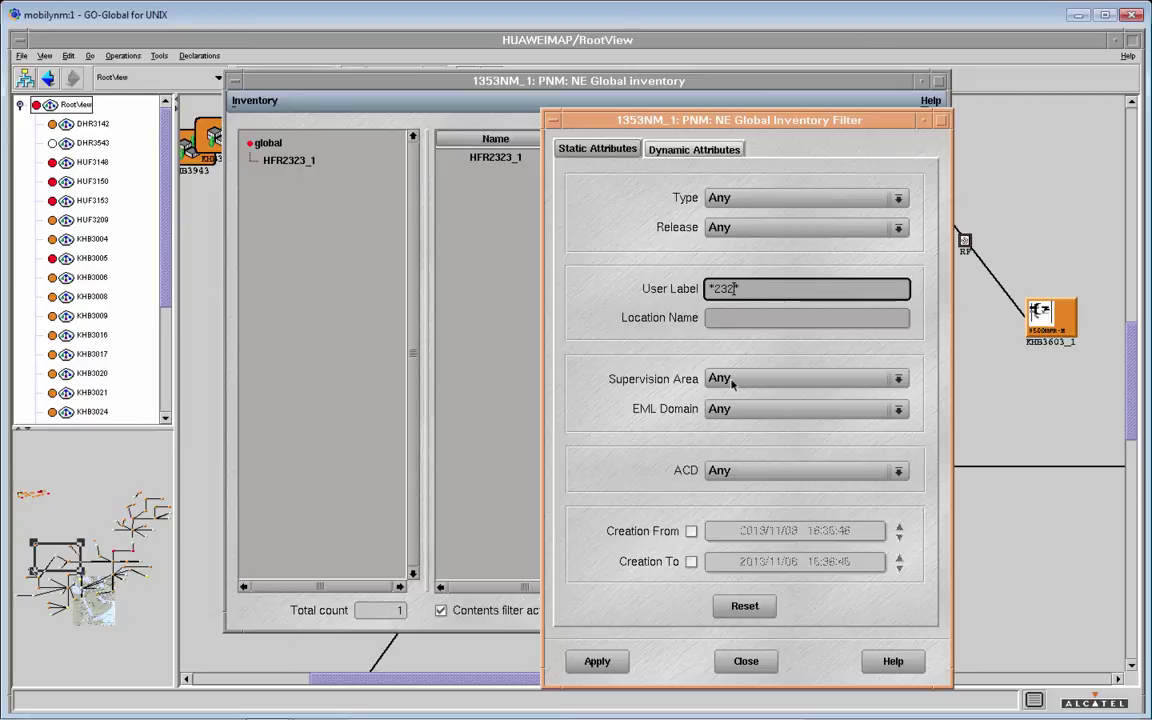
pyautogui.write('*3603*')
pyautogui.click(597, 661)
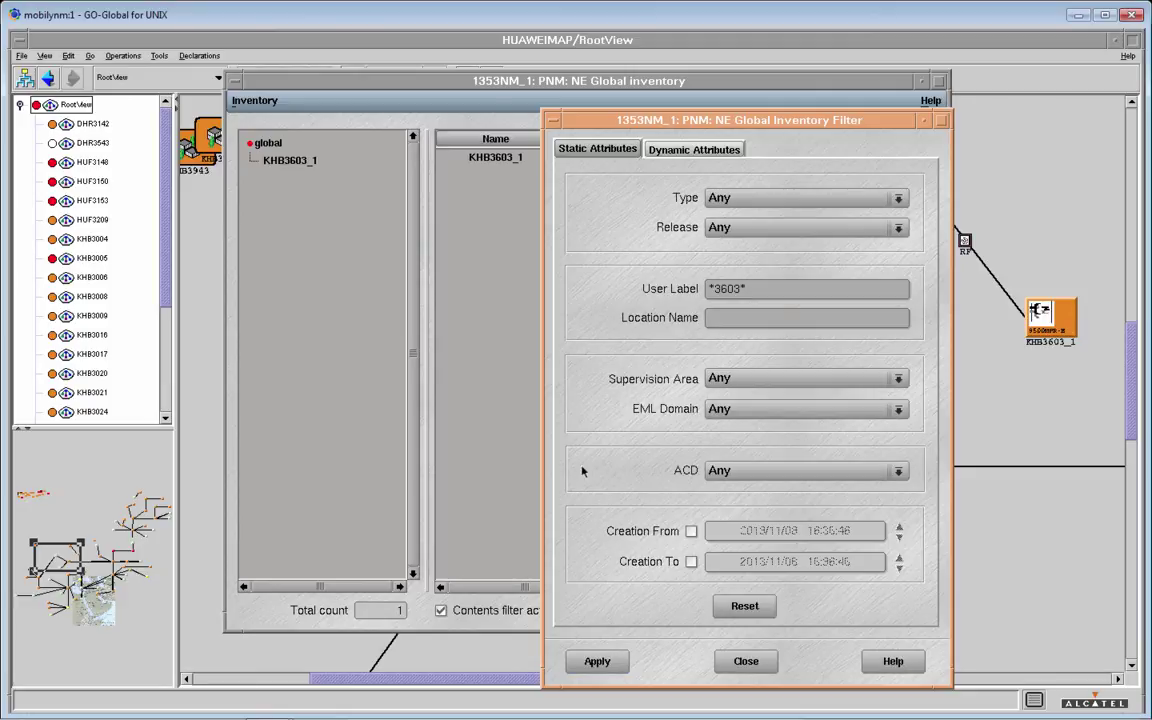
# Select element KHB3603_1 from the global inventory on the map, and move the map window clear of the inventory windows.
pyautogui.moveTo(580, 114); pyautogui.dragTo(817, 67)
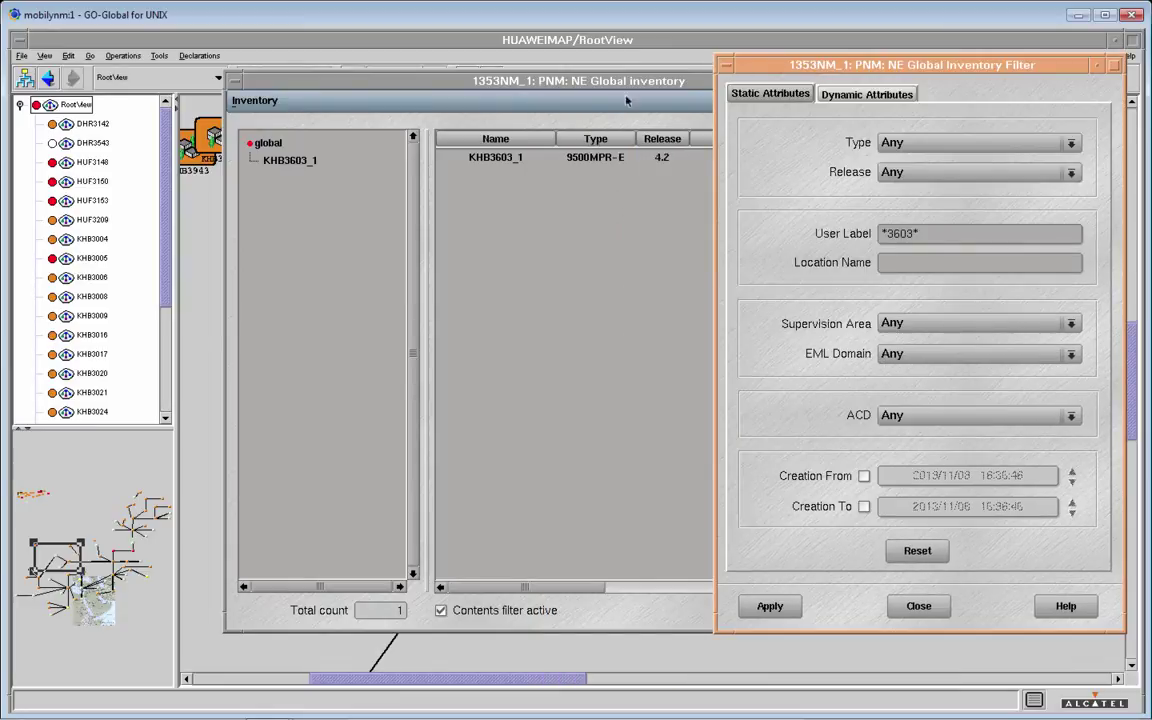
pyautogui.click(460, 80)
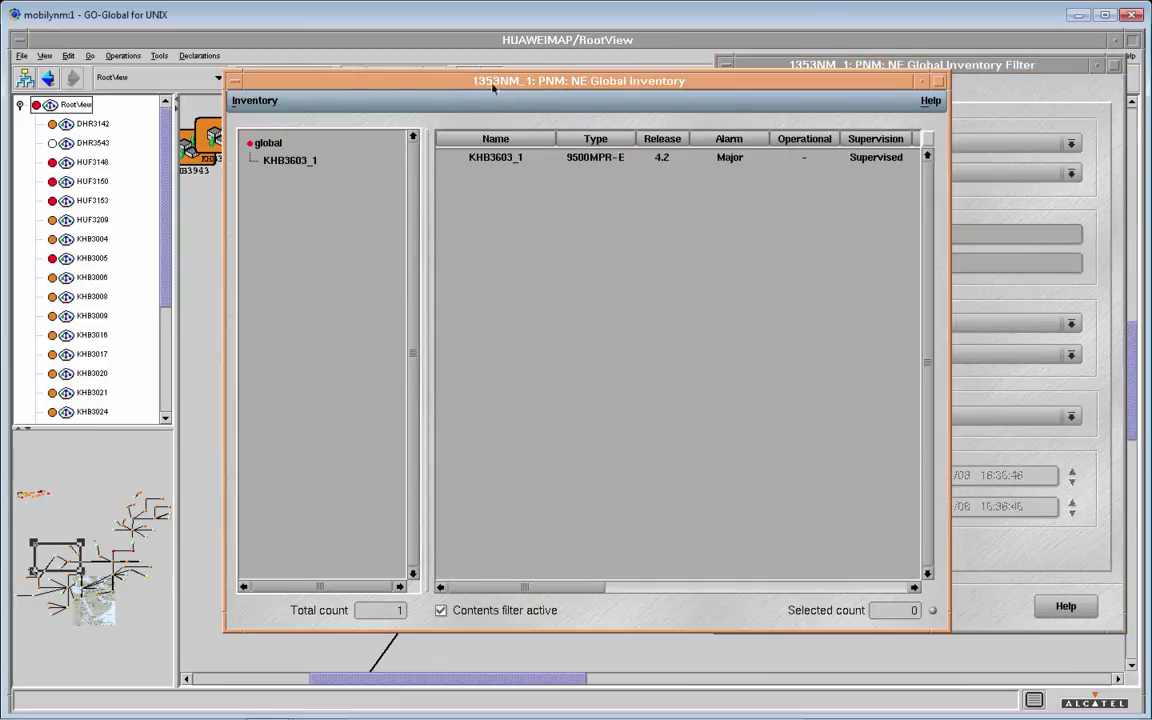
pyautogui.click(289, 161)
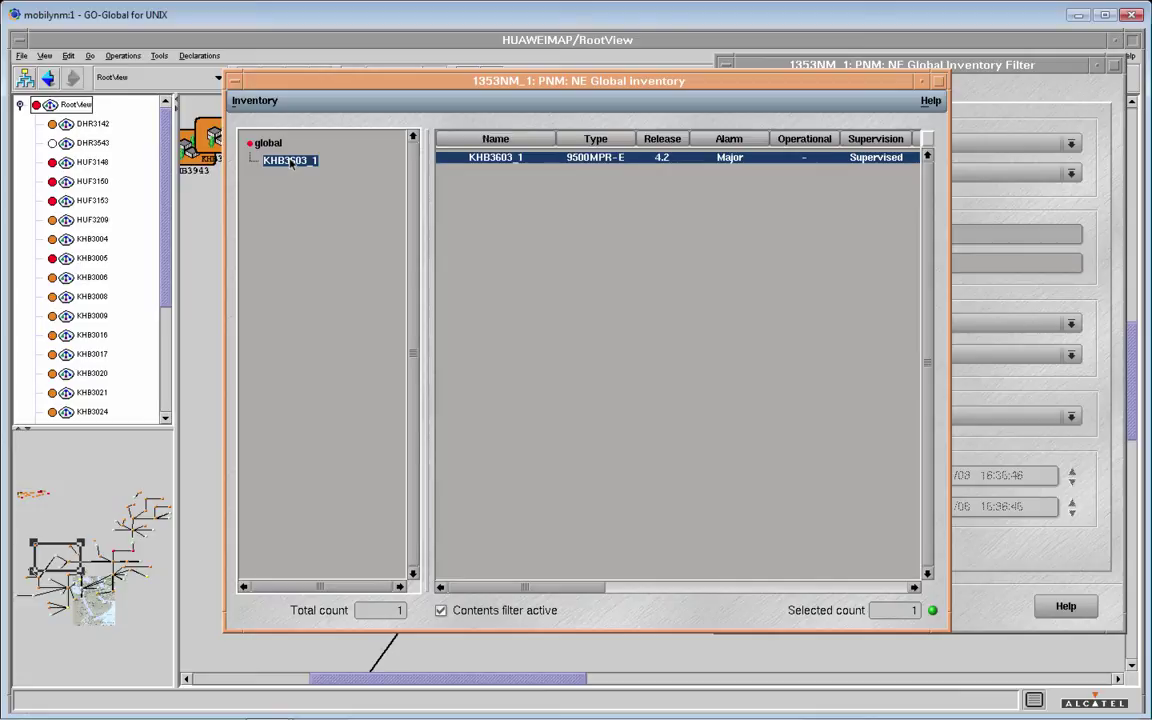
pyautogui.click(257, 101)
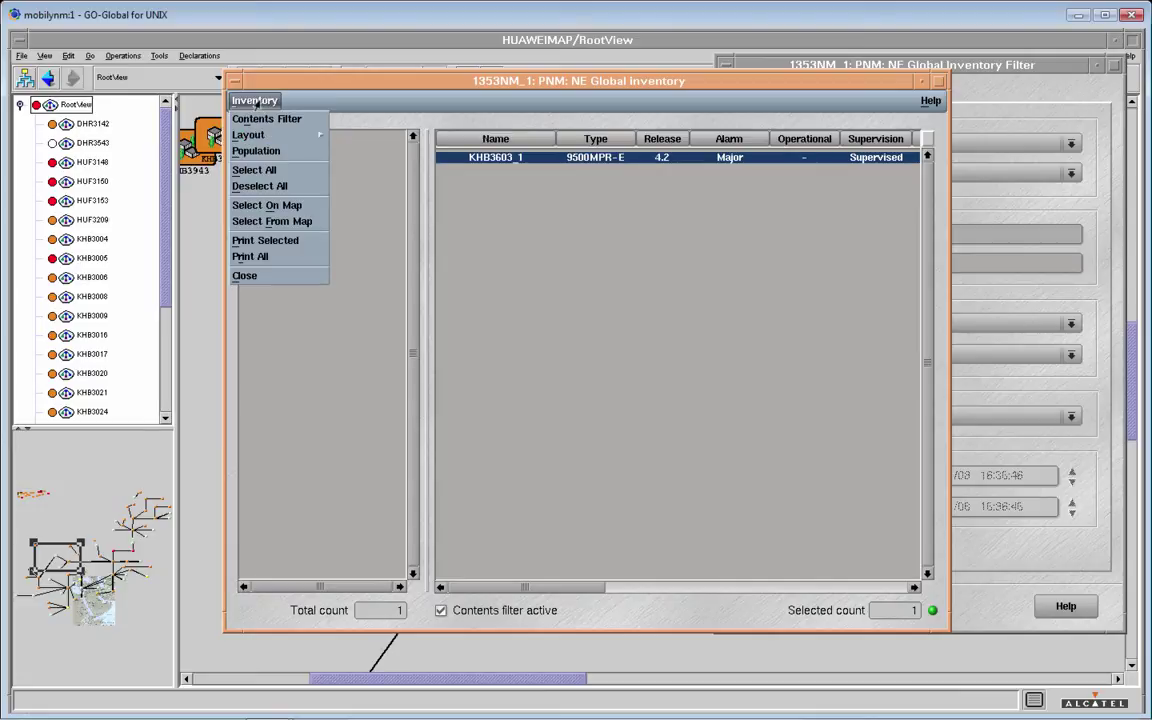
pyautogui.click(268, 206)
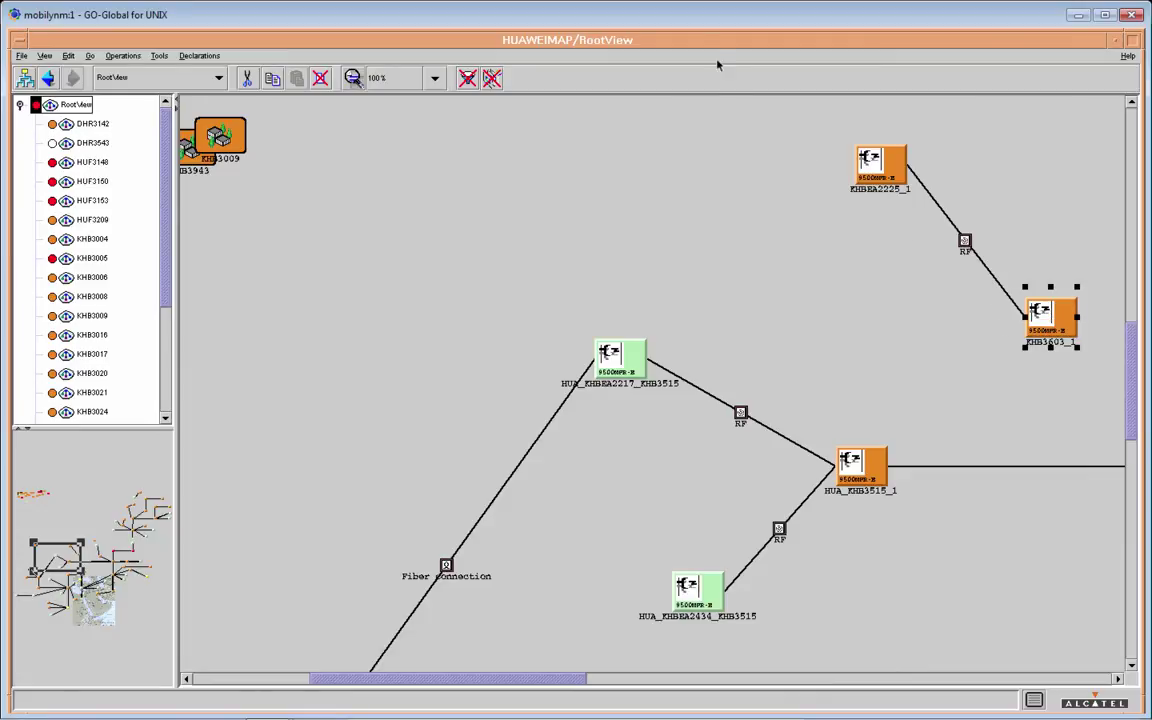
pyautogui.moveTo(708, 46); pyautogui.dragTo(702, 224)
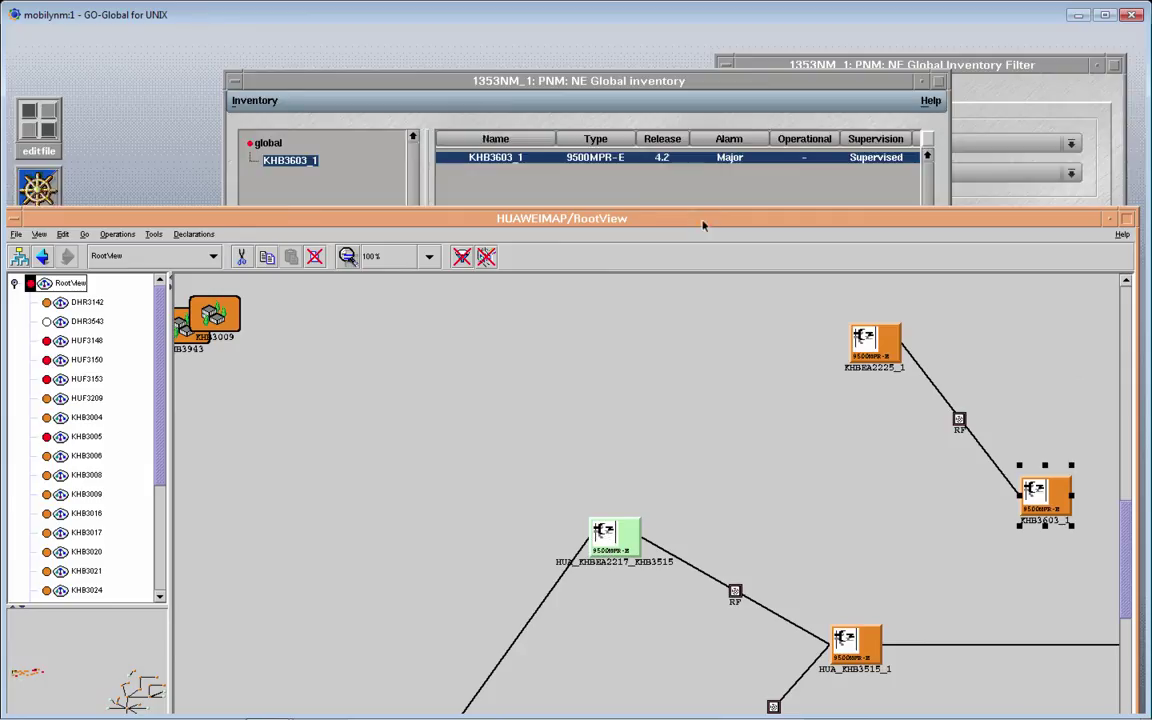
# Return to the global inventory filter and clear the User Label pattern.
pyautogui.click(883, 80)
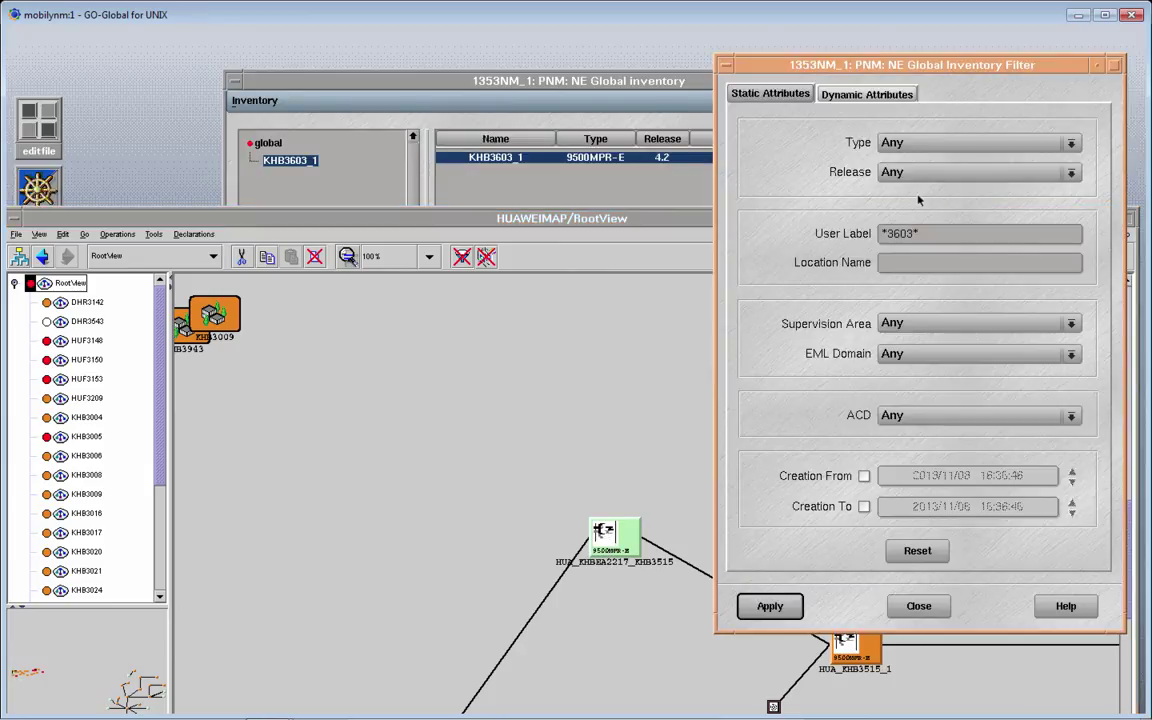
pyautogui.click(925, 233)
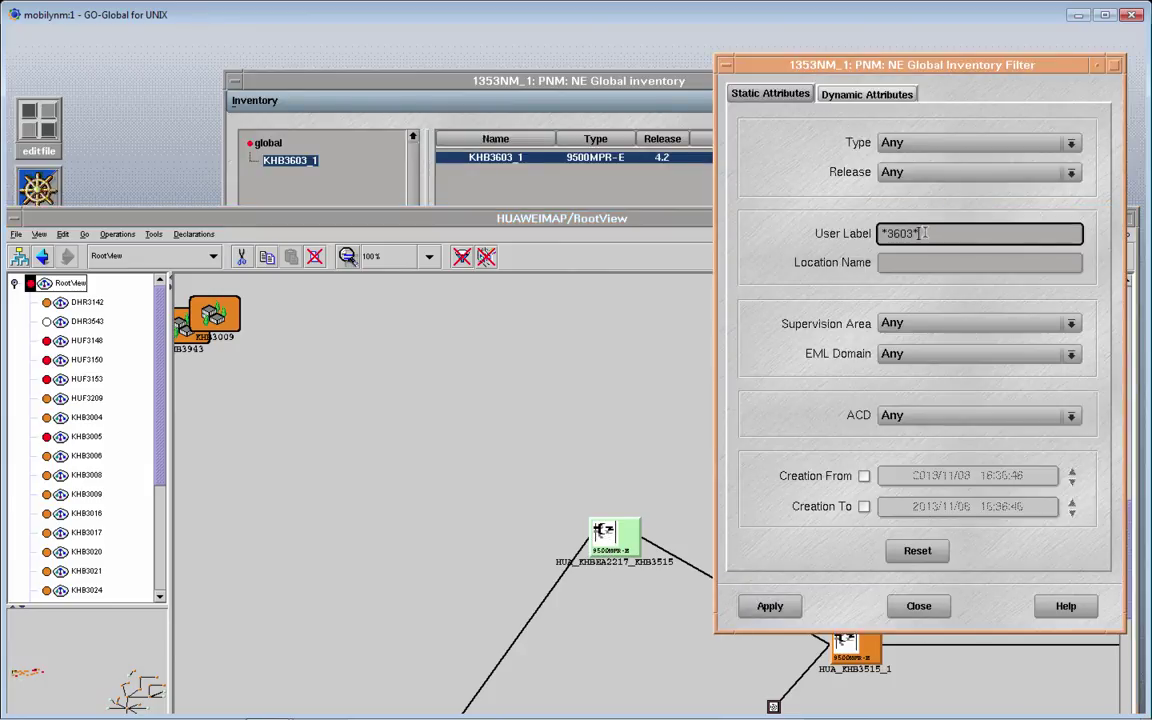
pyautogui.press('BackSpace')
pyautogui.press('BackSpace')
pyautogui.press('BackSpace')
pyautogui.press('BackSpace')
pyautogui.press('BackSpace')
pyautogui.press('BackSpace')
# Filter the global inventory by Location Name *2084*.
pyautogui.click(910, 262)
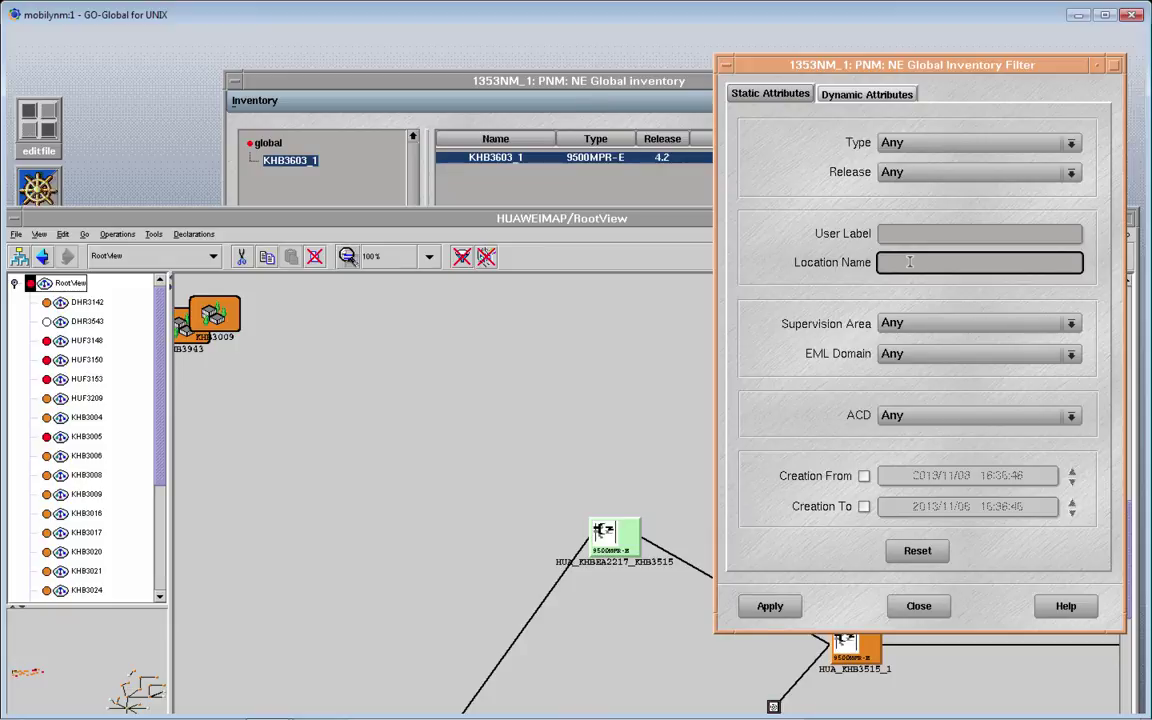
pyautogui.write('*')
pyautogui.write('3')
pyautogui.write('0')
pyautogui.write('8')
pyautogui.press('BackSpace')
pyautogui.press('BackSpace')
pyautogui.press('BackSpace')
pyautogui.write('20')
pyautogui.write('8')
pyautogui.write('*')
pyautogui.click(795, 604)
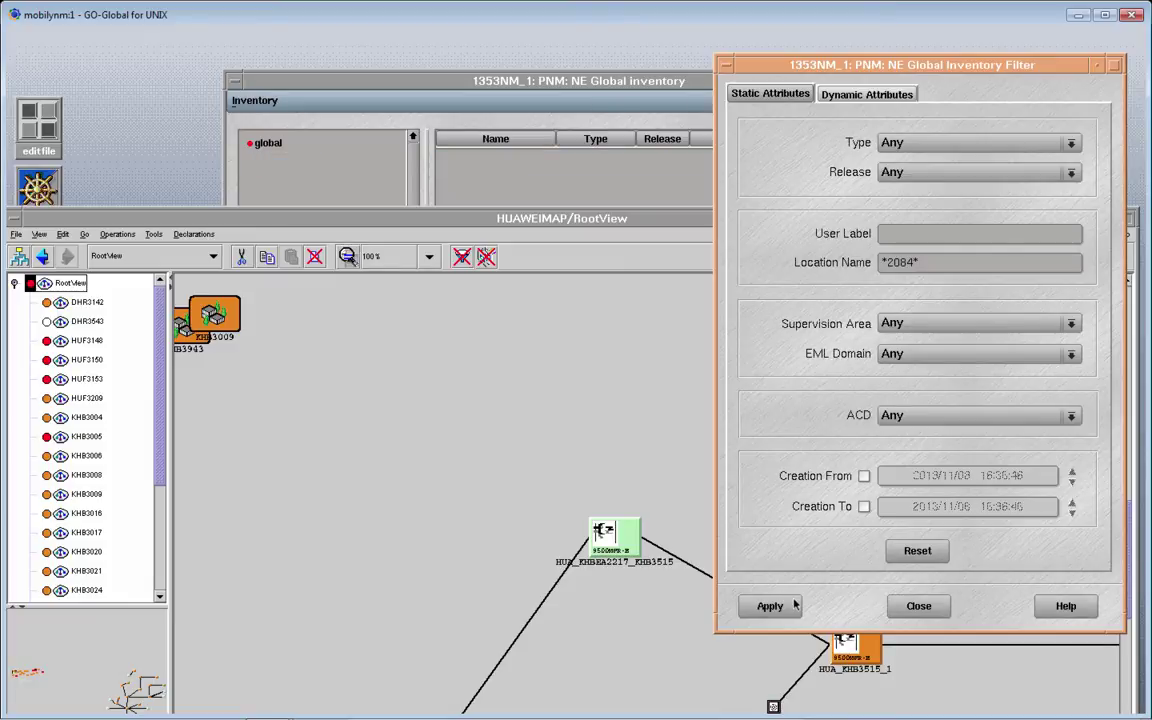
# Replace the Location Name pattern with *3601* and apply the filter.
pyautogui.click(916, 261)
pyautogui.write('*')
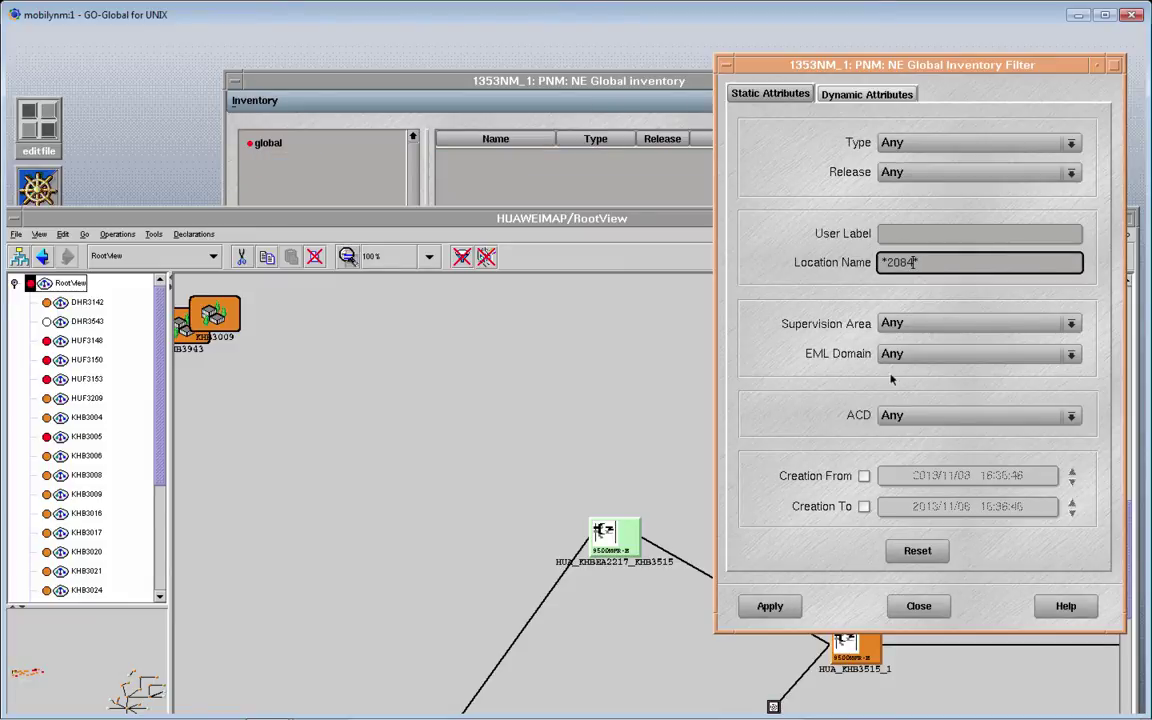
pyautogui.press('BackSpace')
pyautogui.press('BackSpace')
pyautogui.press('BackSpace')
pyautogui.press('BackSpace')
pyautogui.press('BackSpace')
pyautogui.press('BackSpace')
pyautogui.write('*3601*')
pyautogui.click(768, 605)
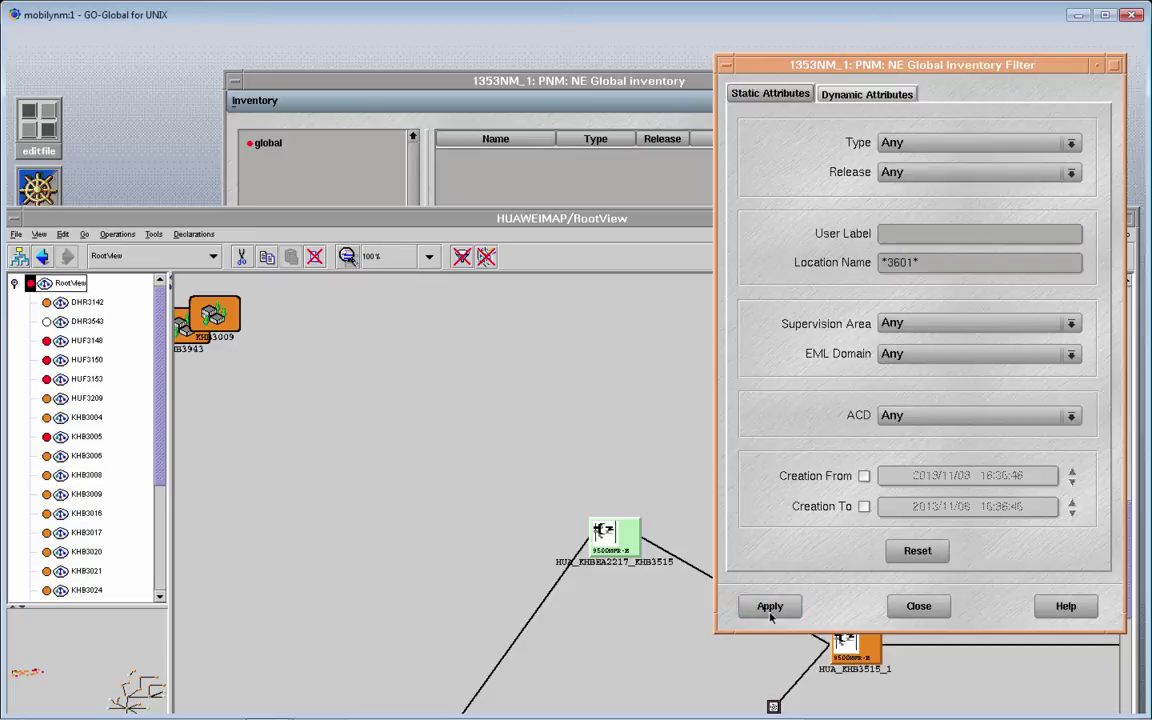
# Change the Location Name pattern to *3602* and apply the filter.
pyautogui.click(914, 262)
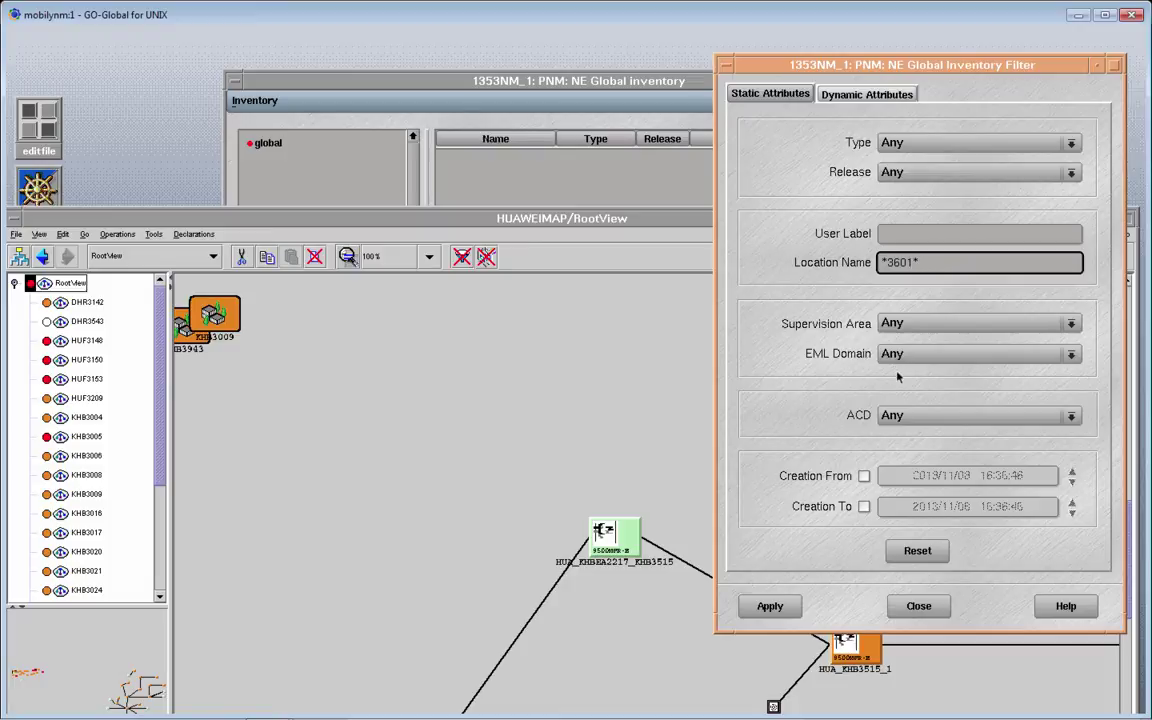
pyautogui.press('BackSpace')
pyautogui.write('2')
pyautogui.click(770, 606)
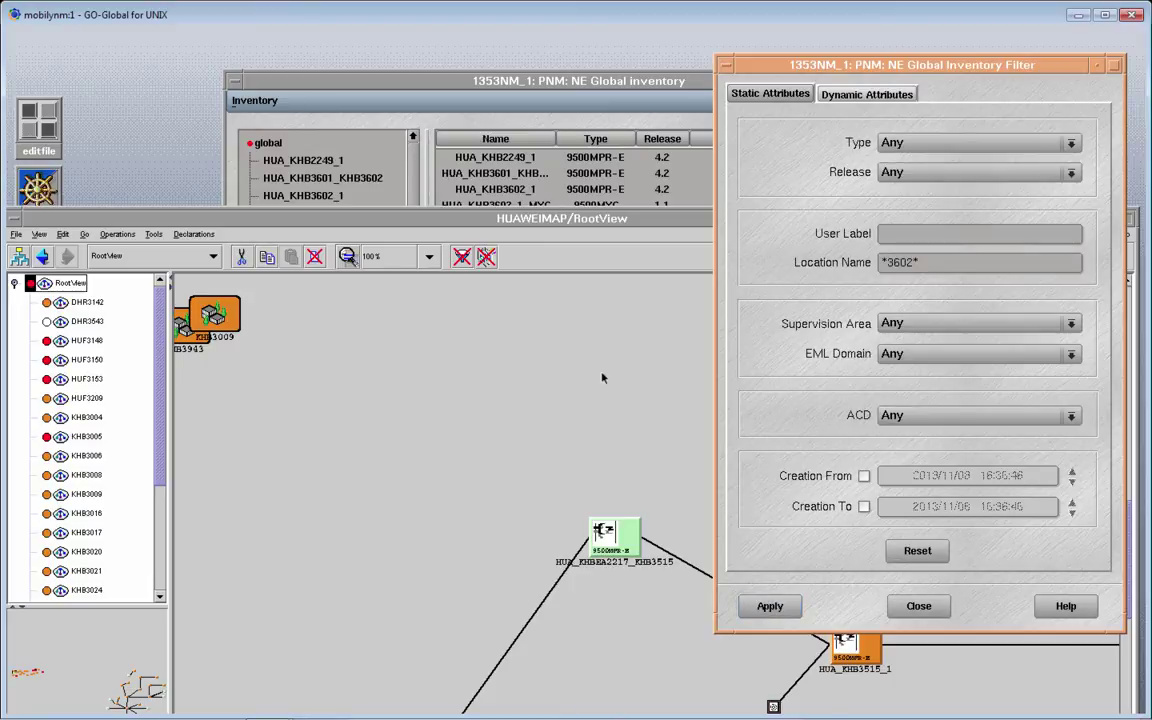
# Select HUA_KHB2249_1 in the filtered inventory and compare the elements' Location column with the Location Name filter.
pyautogui.click(309, 158)
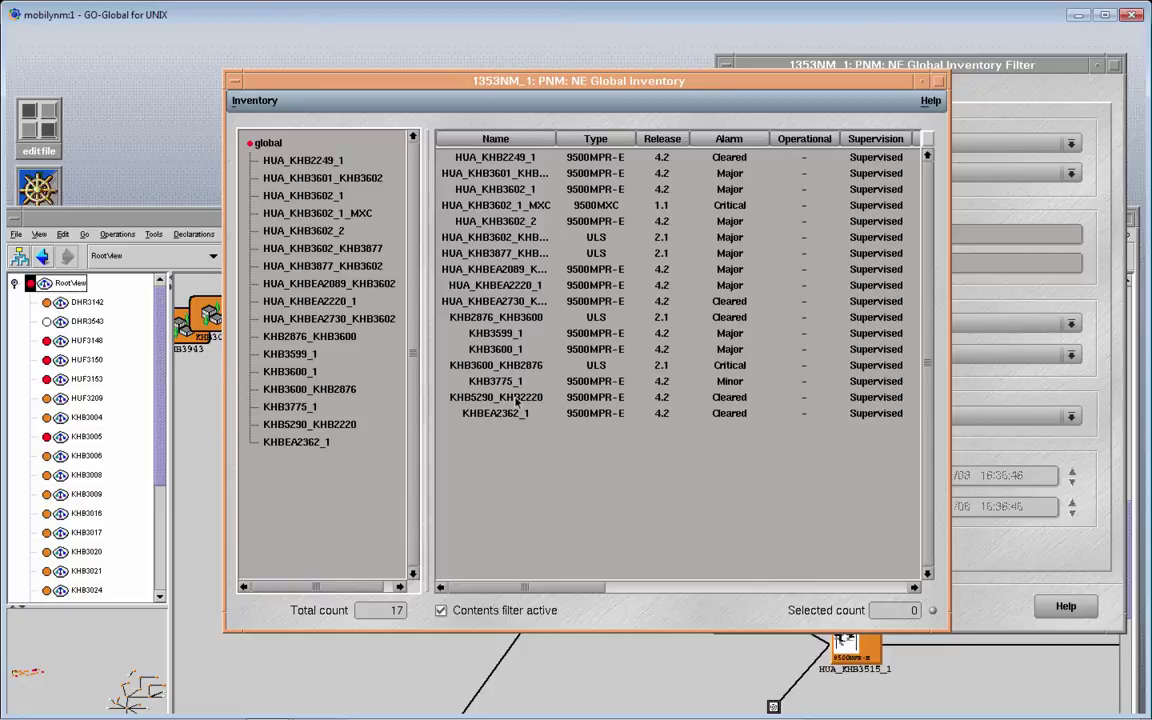
pyautogui.click(320, 161)
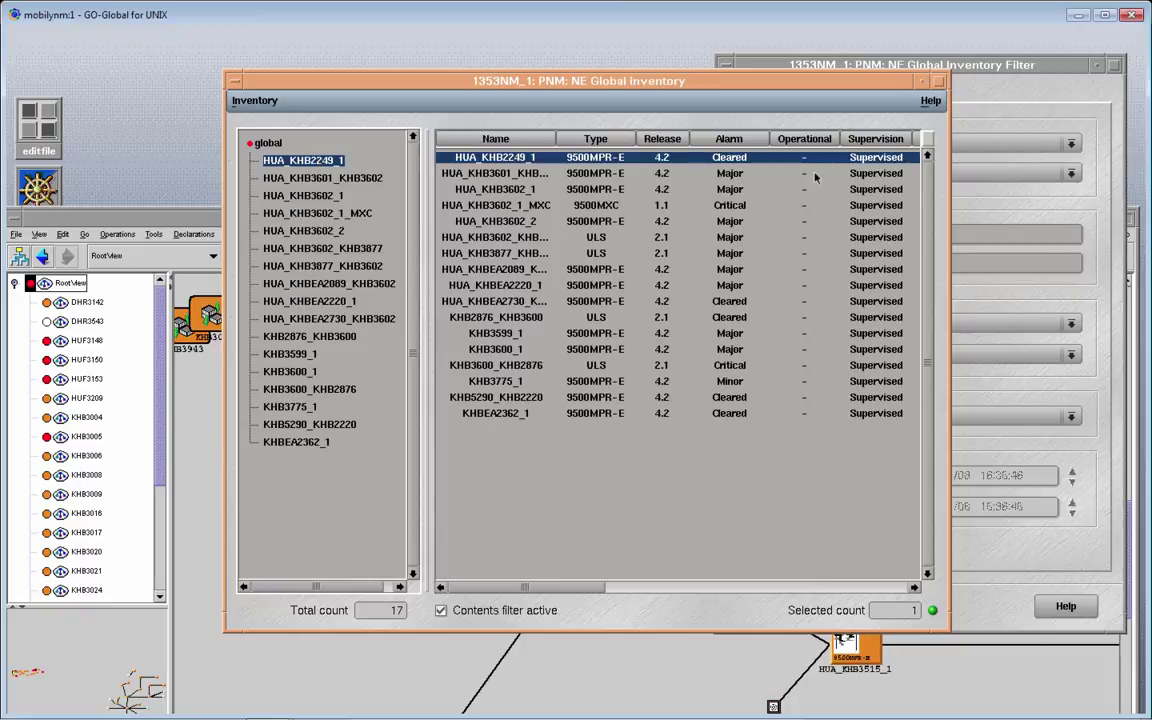
pyautogui.click(1021, 202)
pyautogui.write('*')
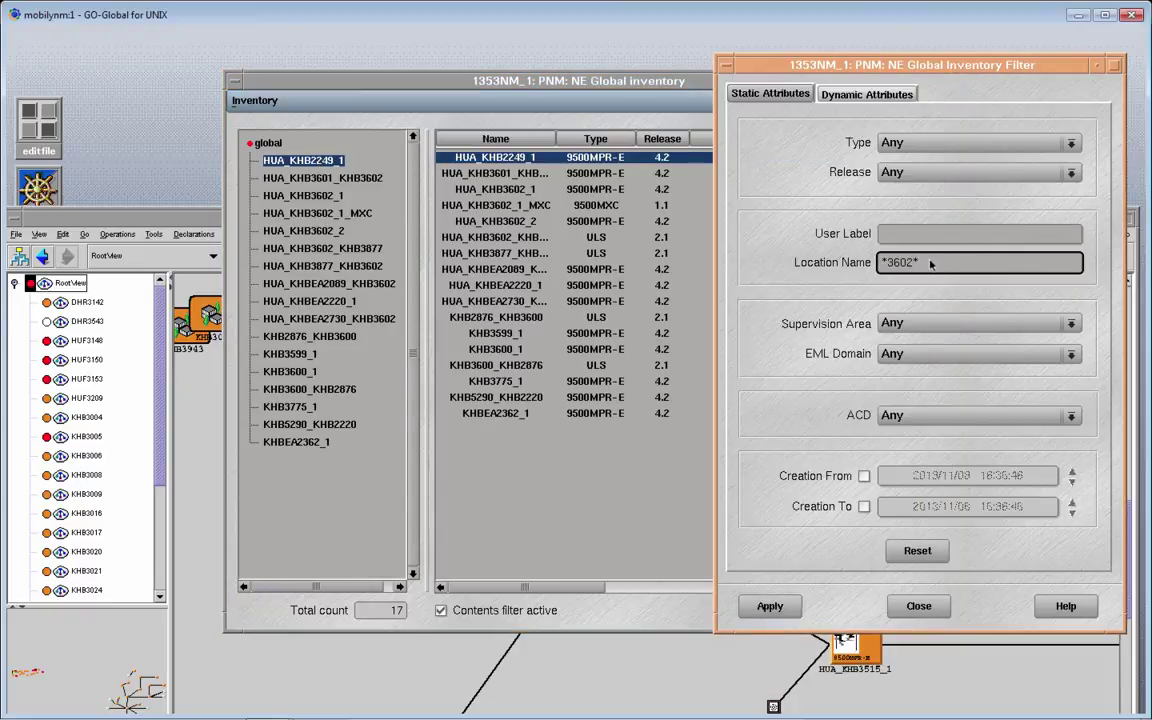
pyautogui.click(533, 591)
pyautogui.moveTo(533, 591); pyautogui.dragTo(676, 586)
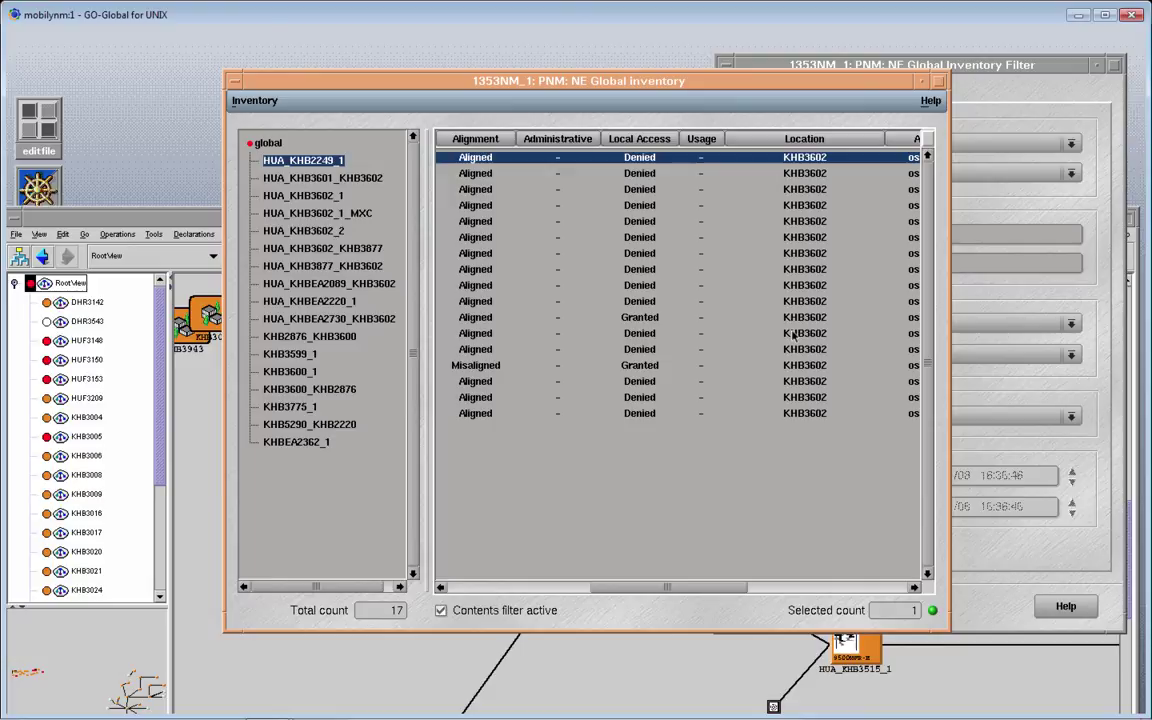
# Clear the Location Name pattern in the filter and check the available Supervision Area options, leaving the area at Any.
pyautogui.click(995, 201)
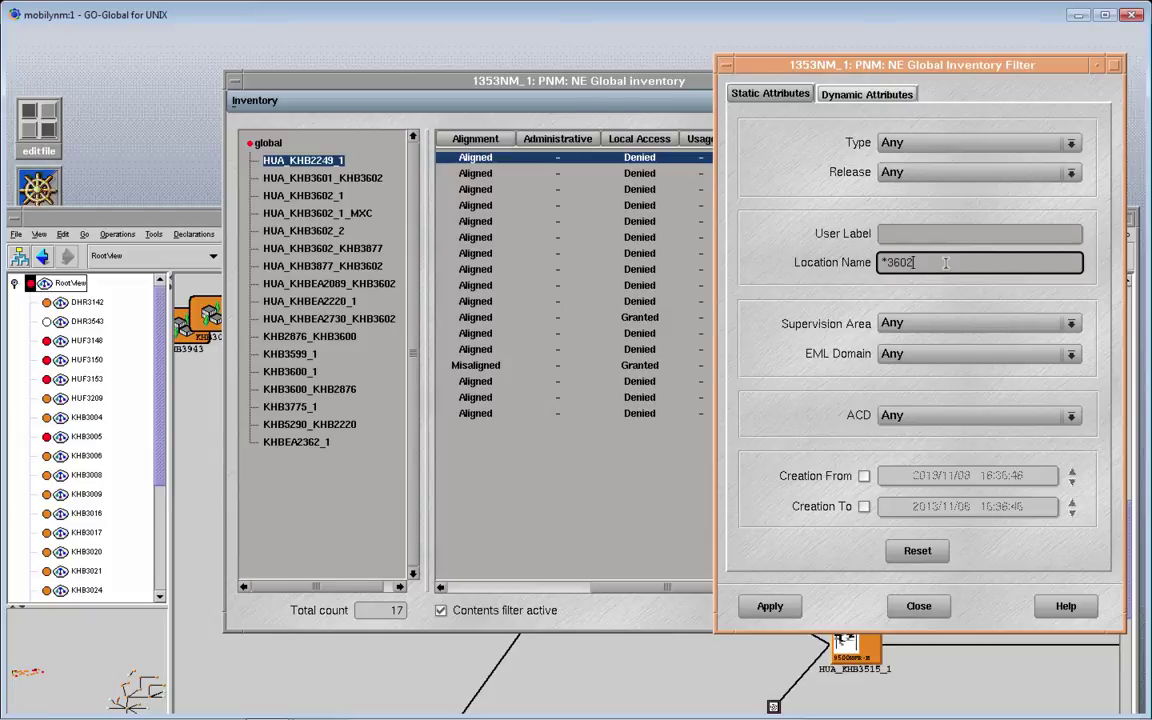
pyautogui.press('BackSpace')
pyautogui.press('BackSpace')
pyautogui.press('BackSpace')
pyautogui.press('BackSpace')
pyautogui.press('BackSpace')
pyautogui.click(1072, 323)
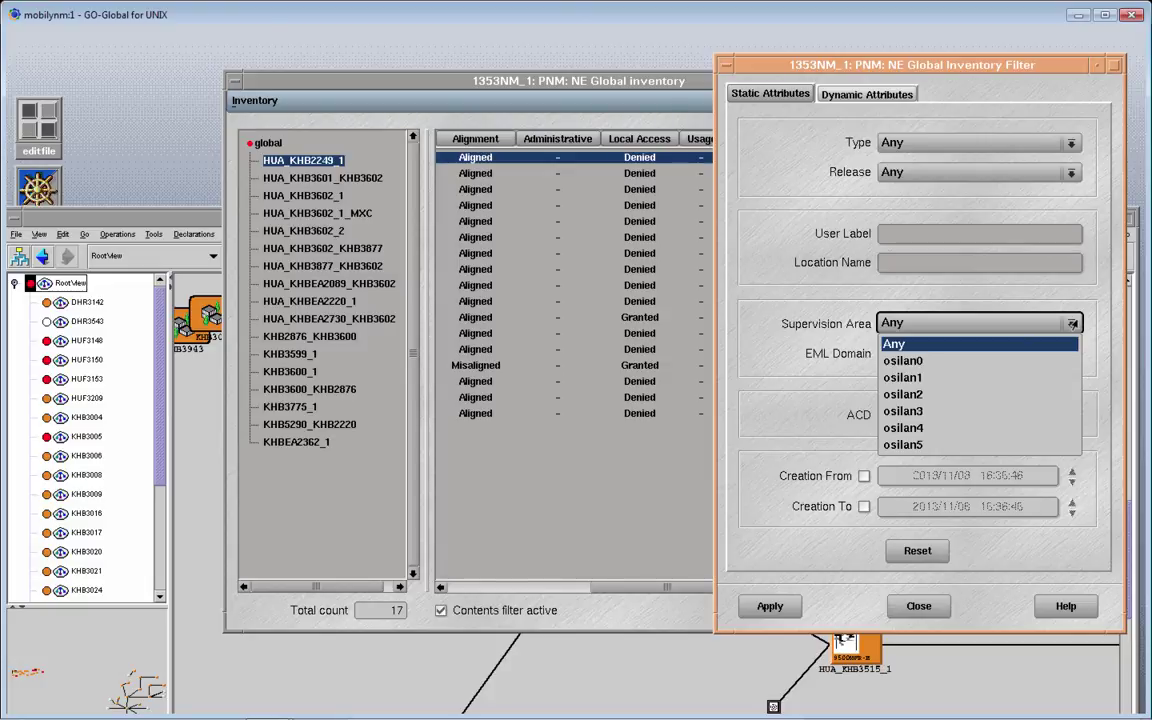
pyautogui.click(1099, 317)
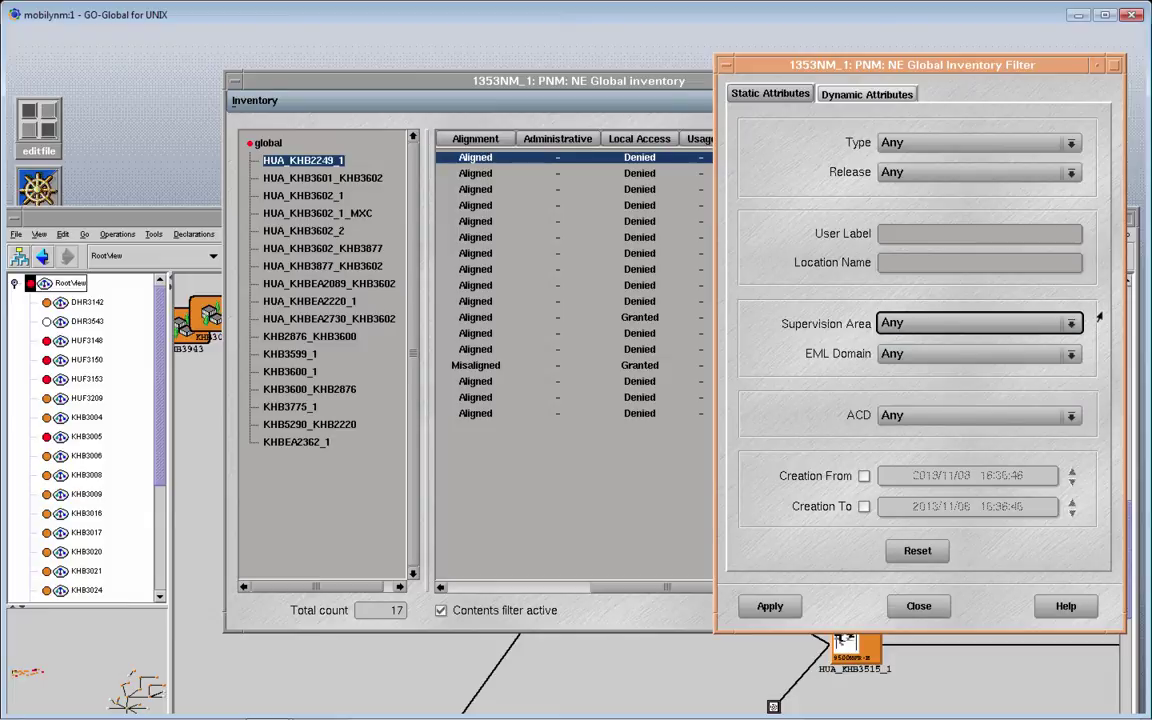
# Check the available EML Domain and ACD options in the inventory filter, leaving both at Any, and close the filter.
pyautogui.click(1072, 355)
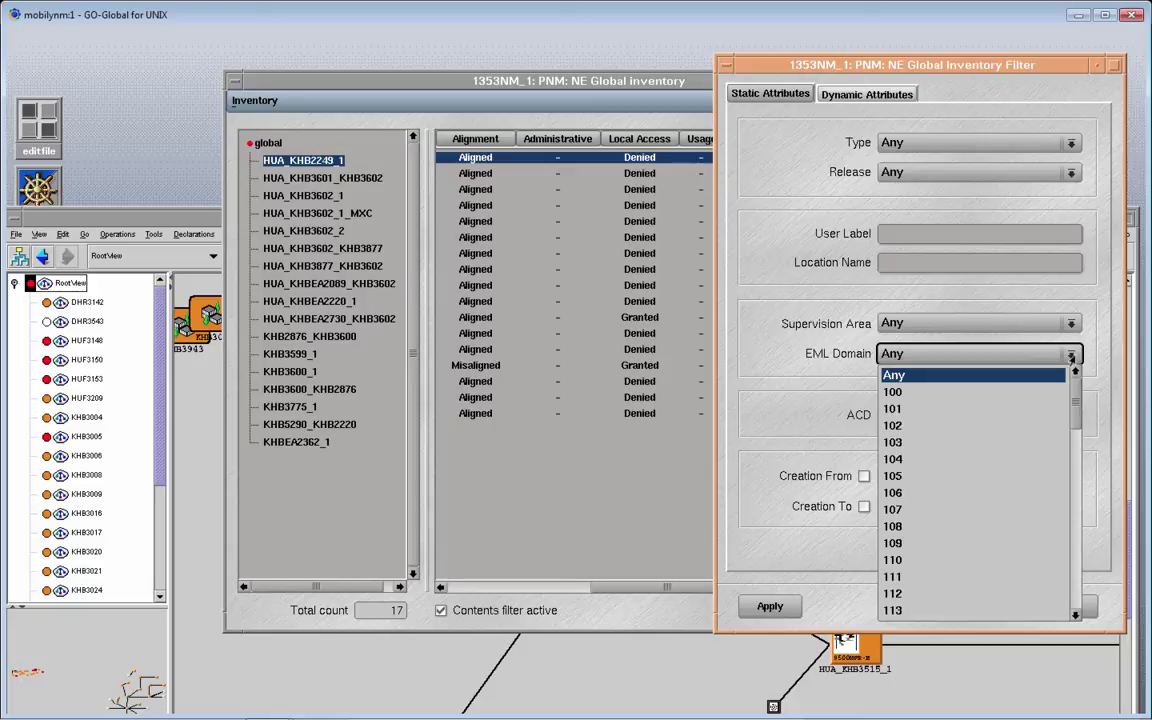
pyautogui.click(1072, 357)
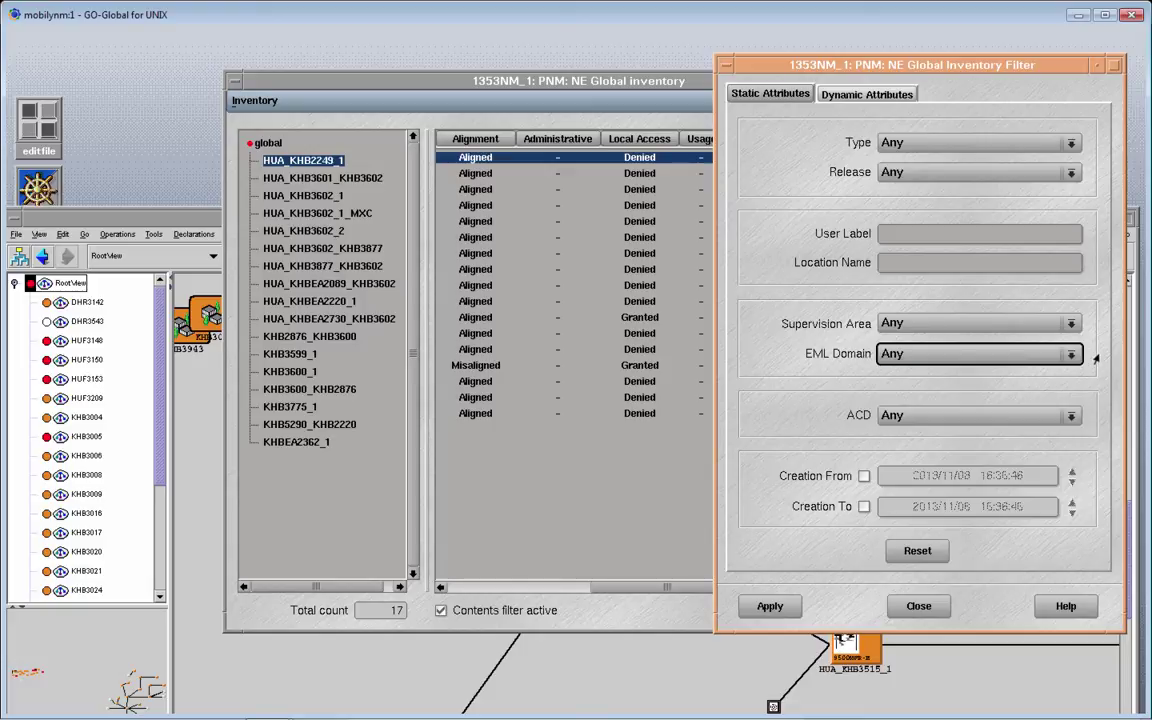
pyautogui.click(1070, 418)
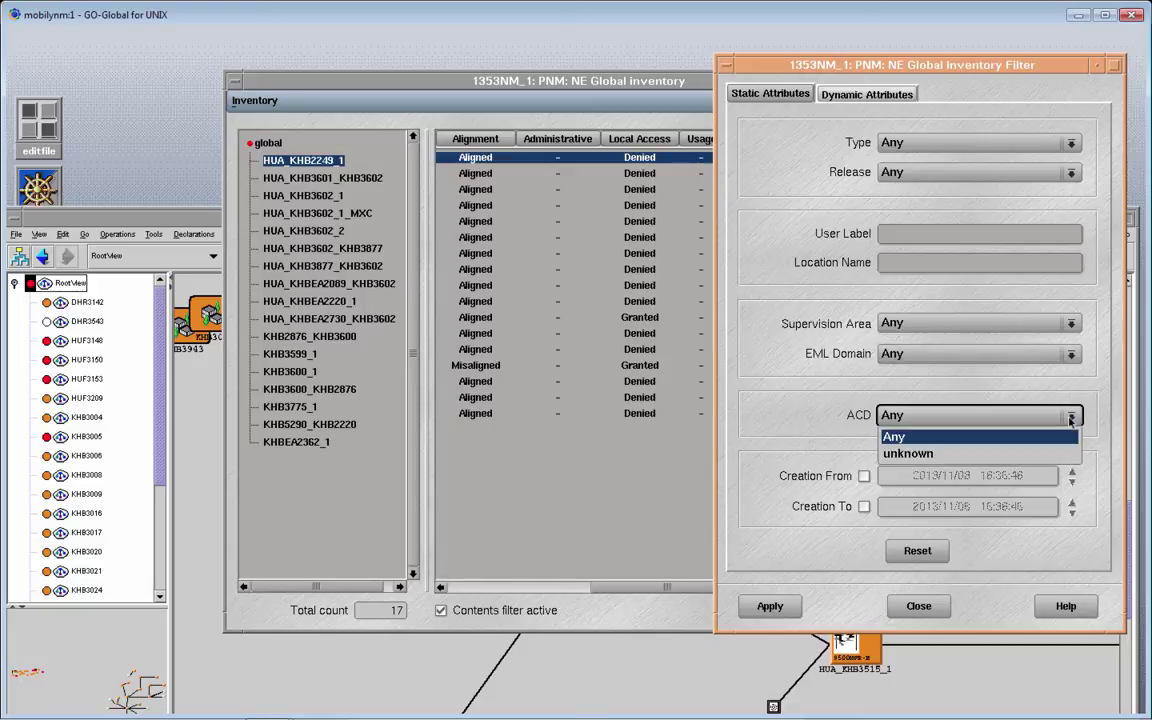
pyautogui.click(1068, 420)
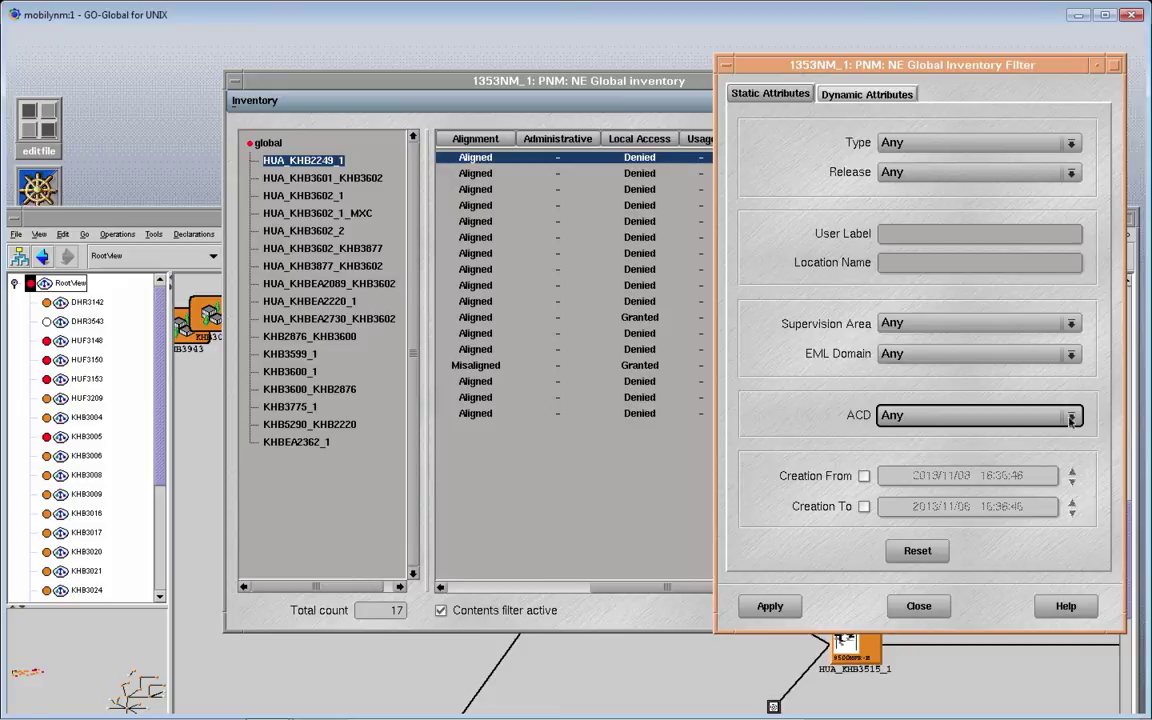
pyautogui.click(918, 606)
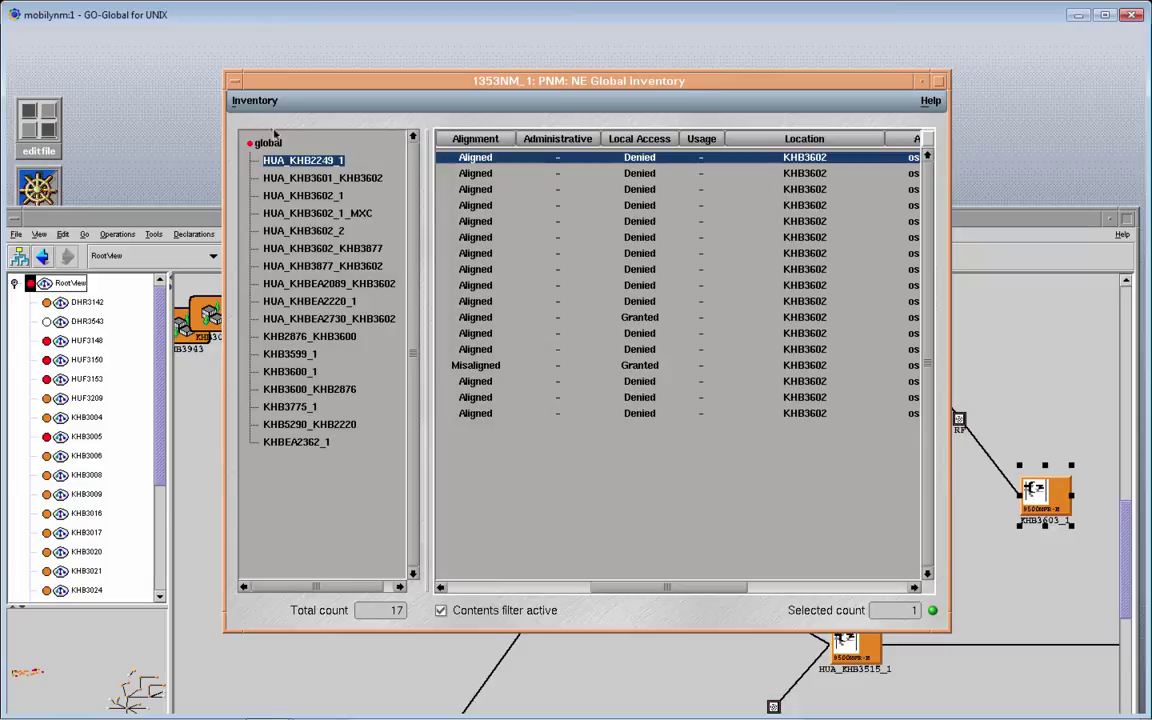
# Reopen the inventory contents filter, select the Critical and Major alarm states in its dynamic attributes, and apply it.
pyautogui.click(256, 101)
pyautogui.click(258, 113)
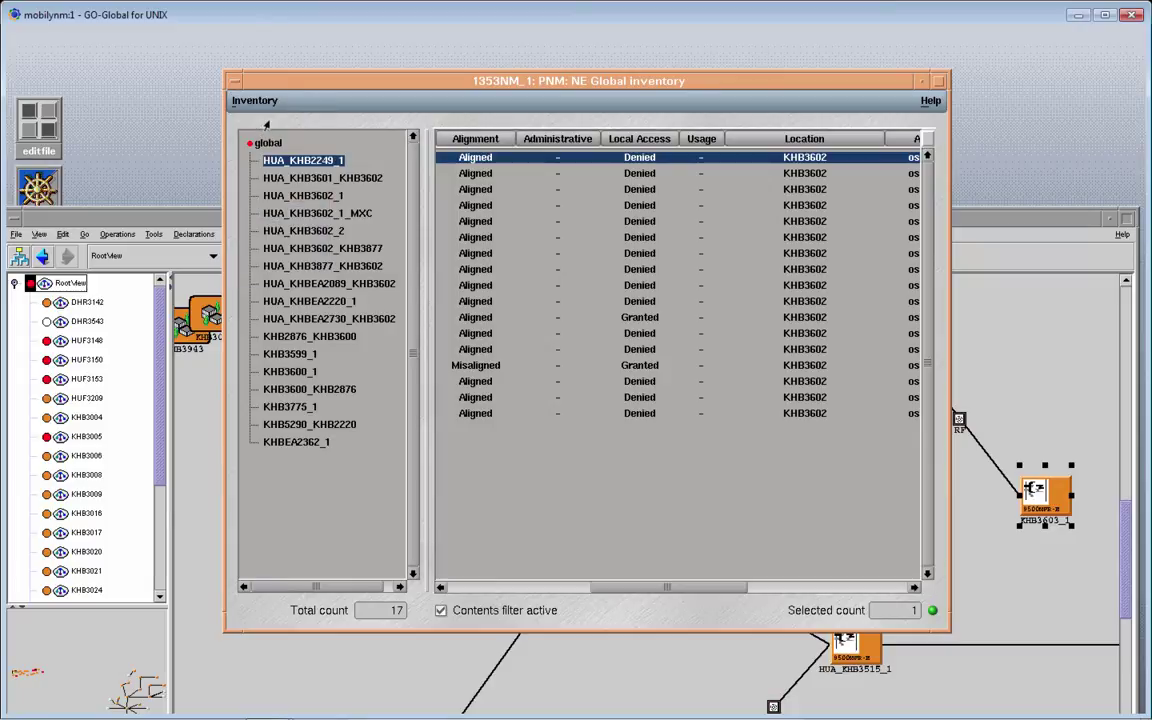
pyautogui.click(838, 94)
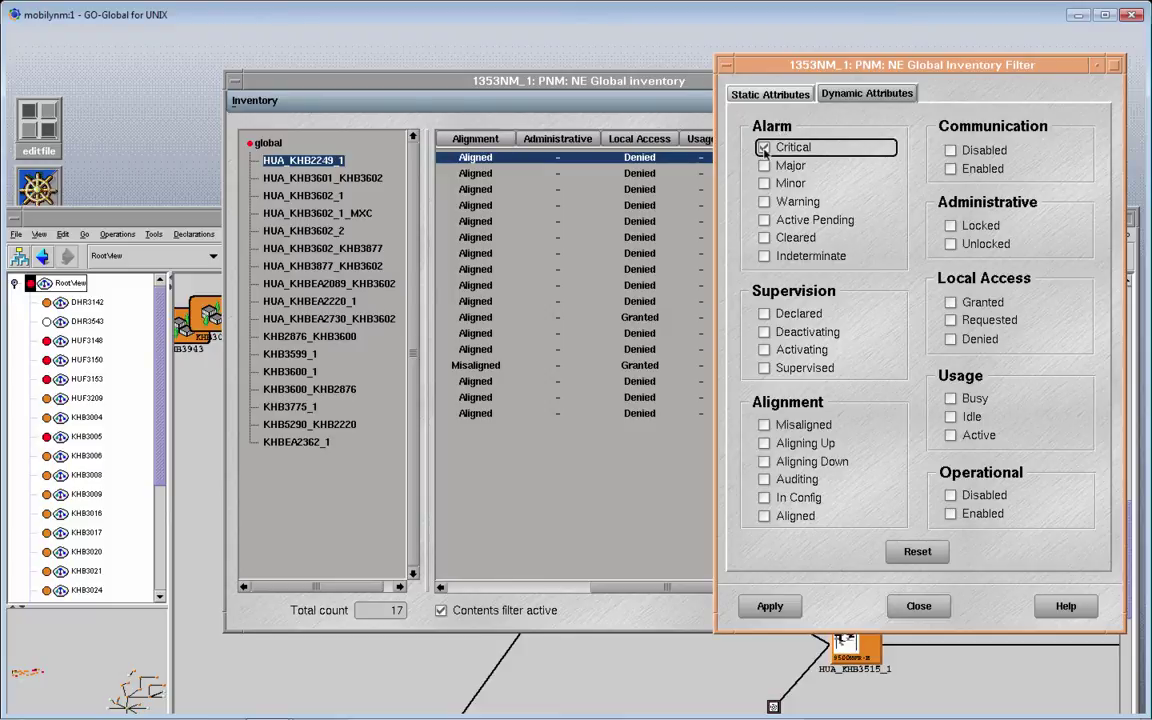
pyautogui.click(766, 169)
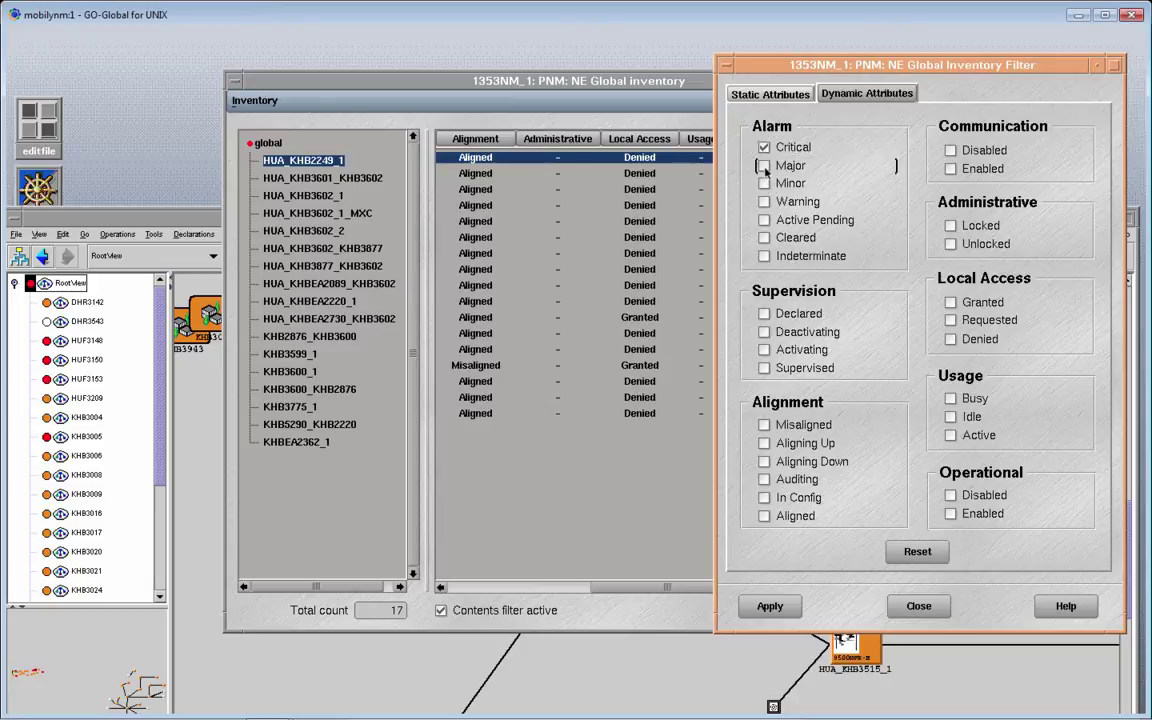
pyautogui.click(783, 603)
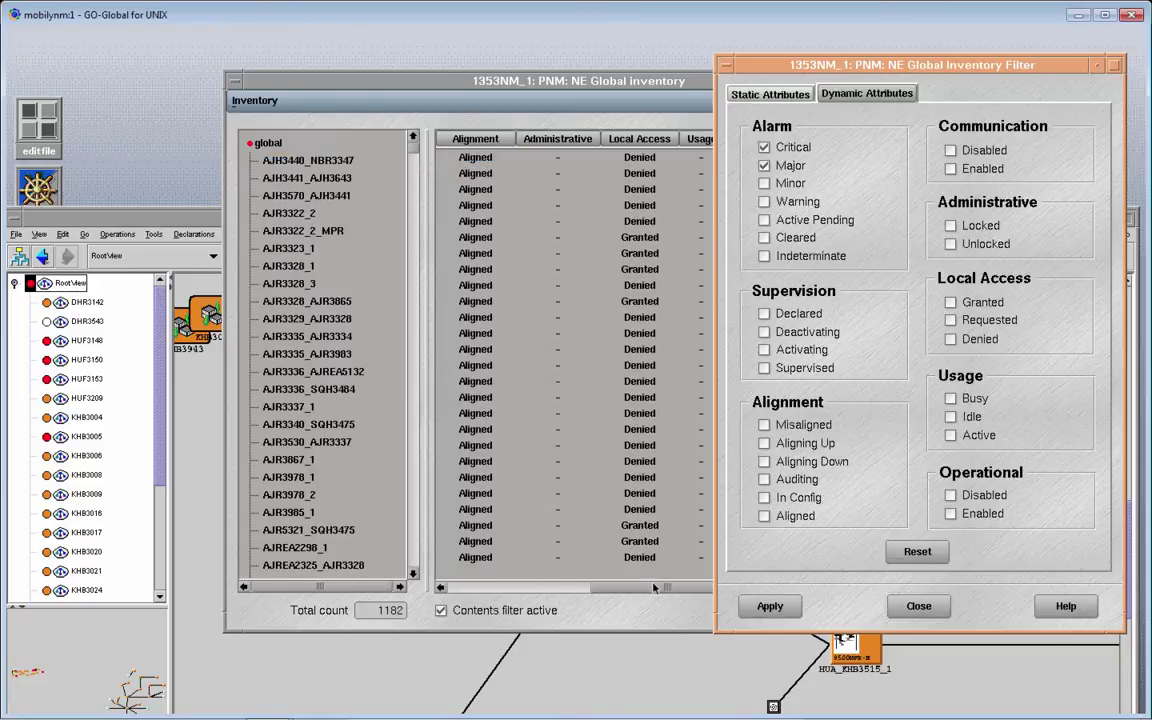
# Examine the Alarm column of the filtered inventory and place the inventory window beside the filter window.
pyautogui.moveTo(653, 587); pyautogui.dragTo(622, 587)
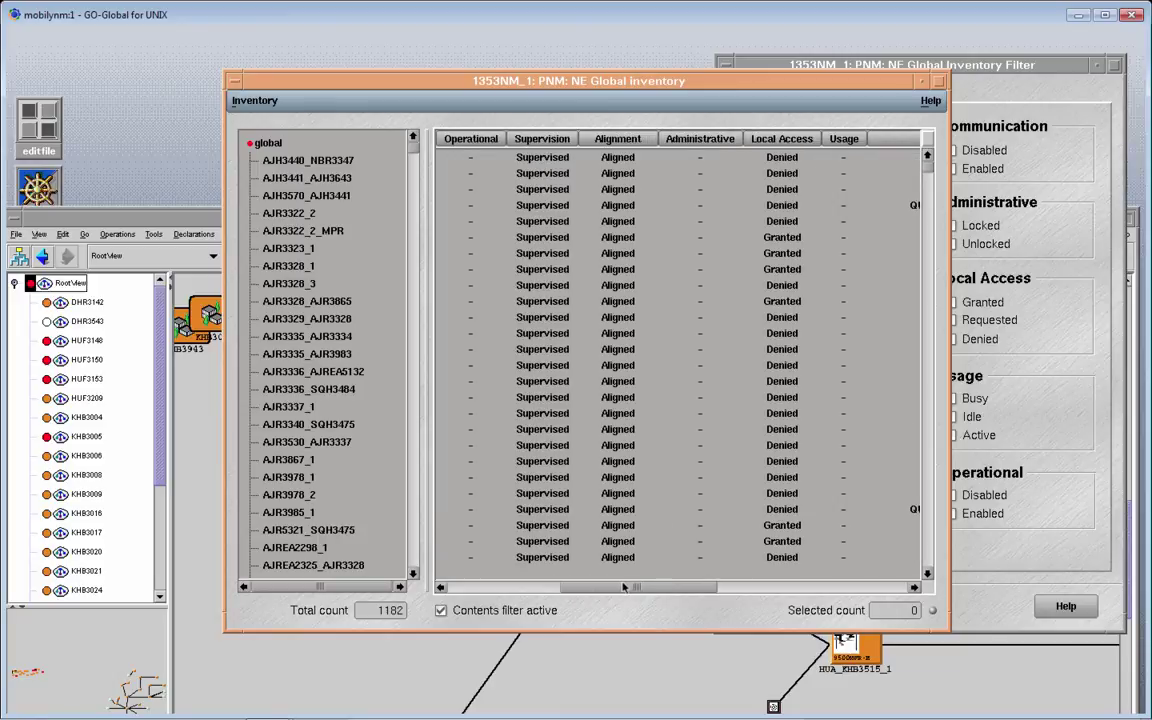
pyautogui.click(997, 101)
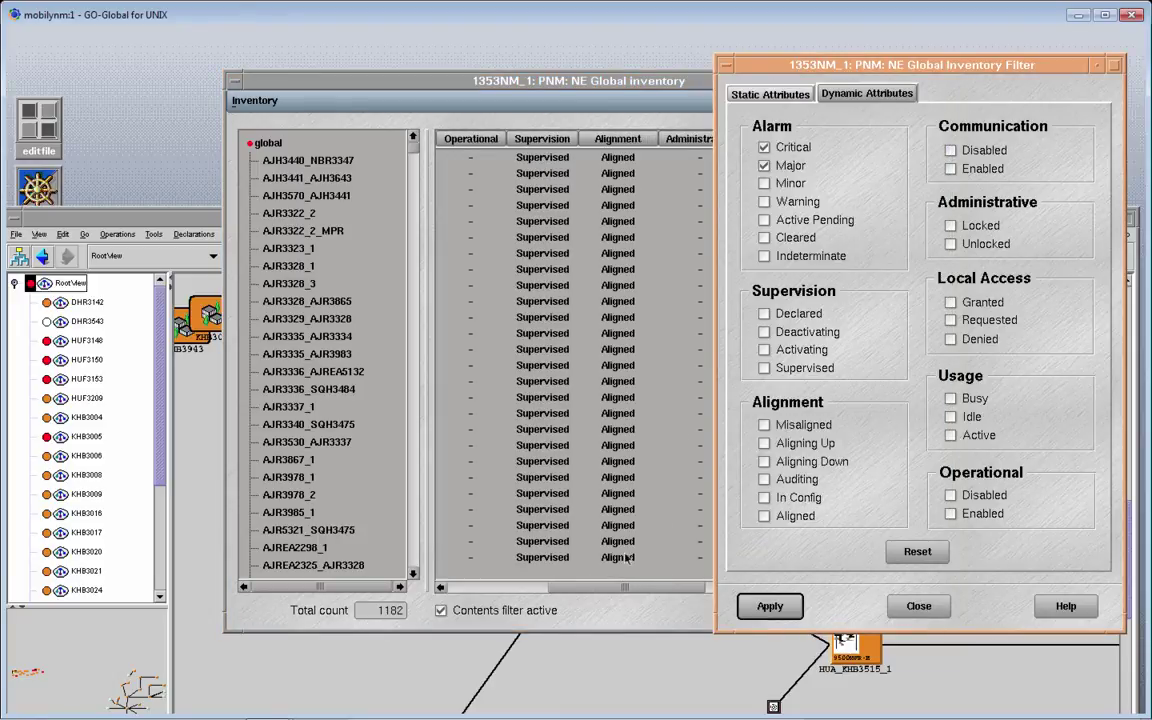
pyautogui.click(561, 588)
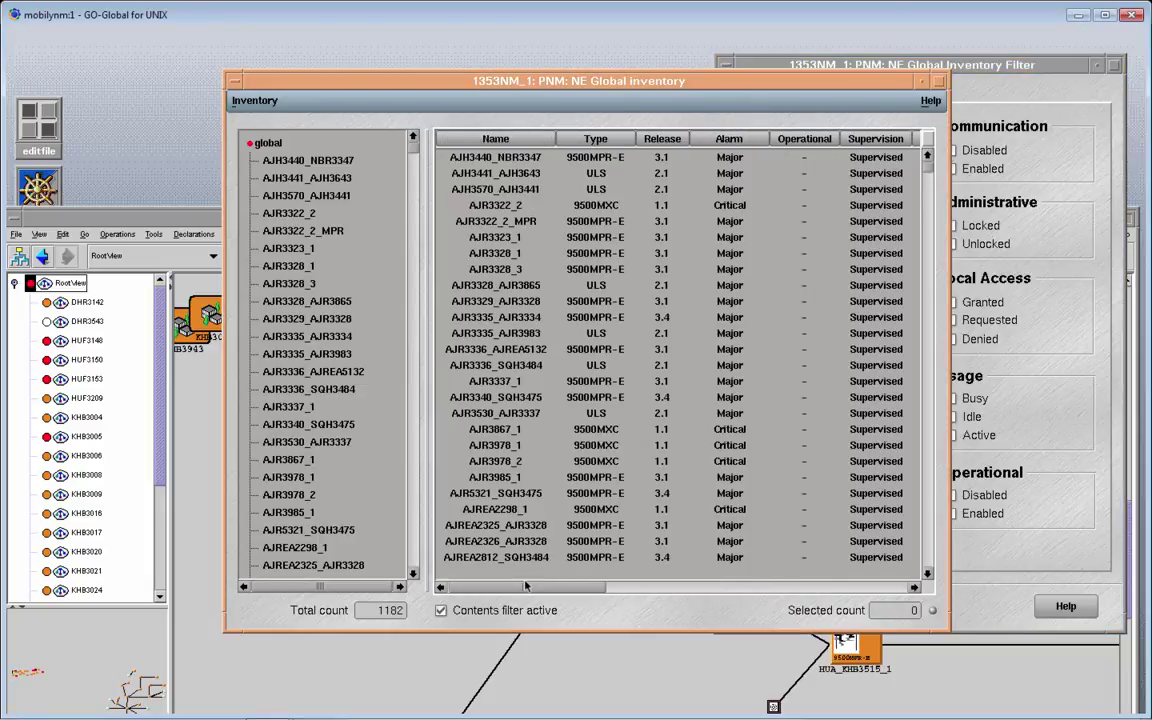
pyautogui.moveTo(526, 586); pyautogui.dragTo(558, 586)
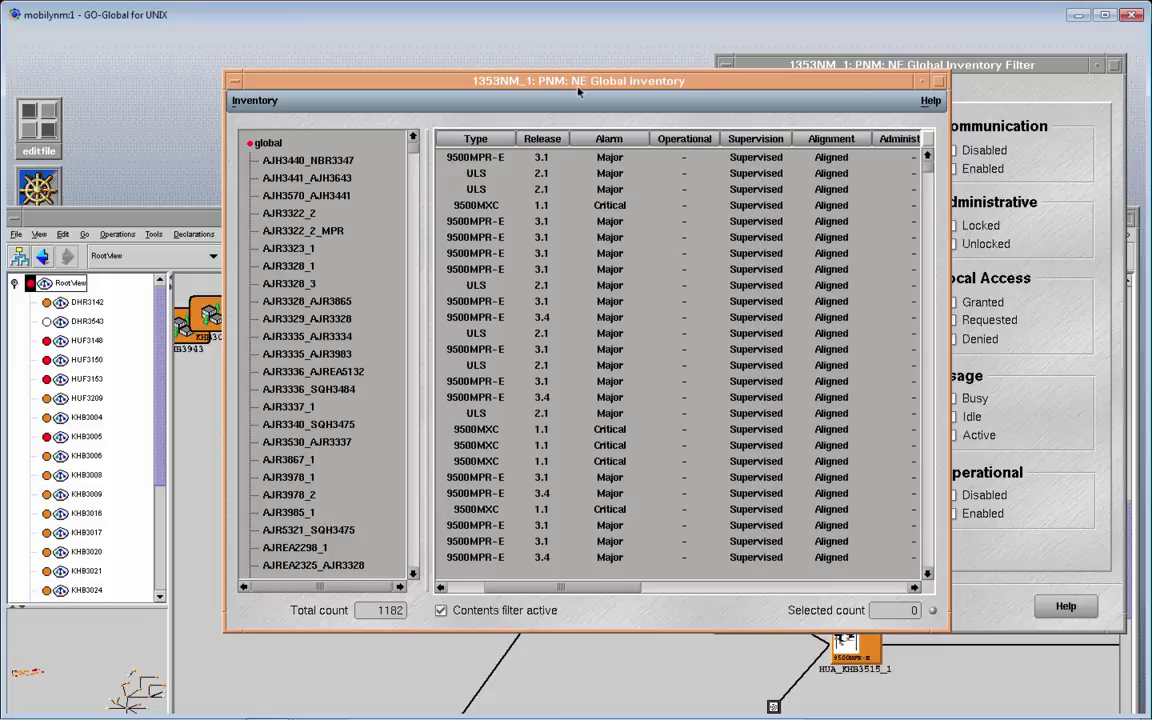
pyautogui.moveTo(576, 86); pyautogui.dragTo(359, 57)
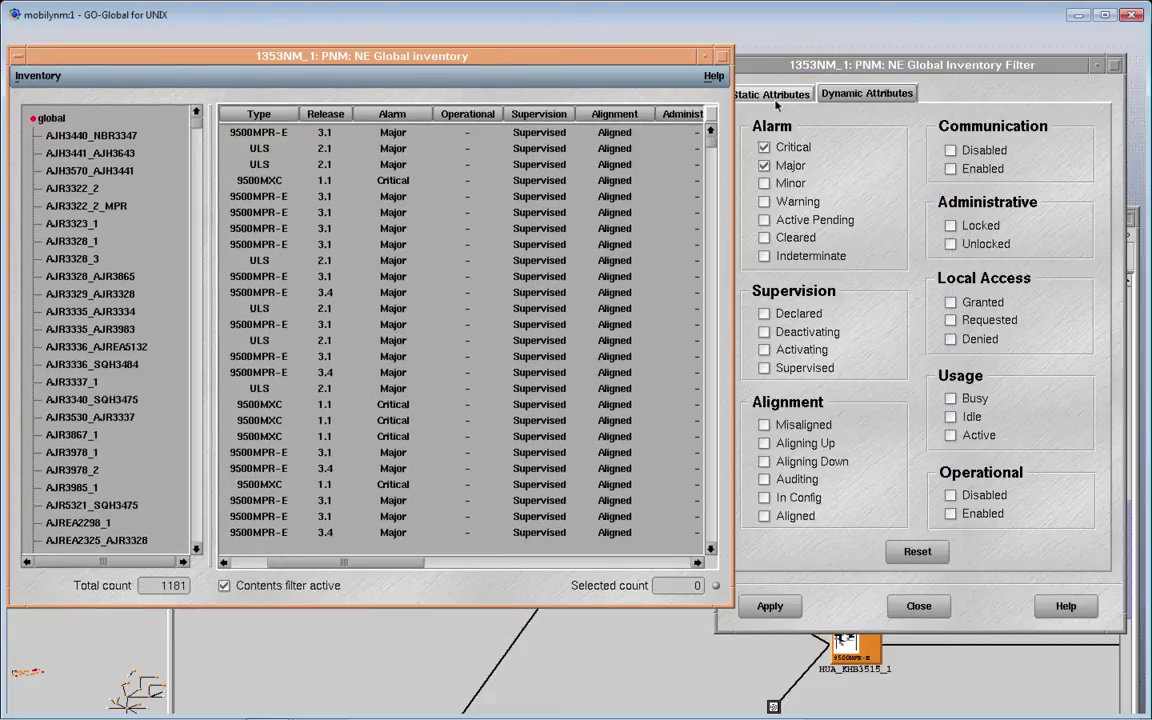
# Deselect the Critical and Major alarm states, select the Supervised supervision state instead, and apply the filter.
pyautogui.click(764, 149)
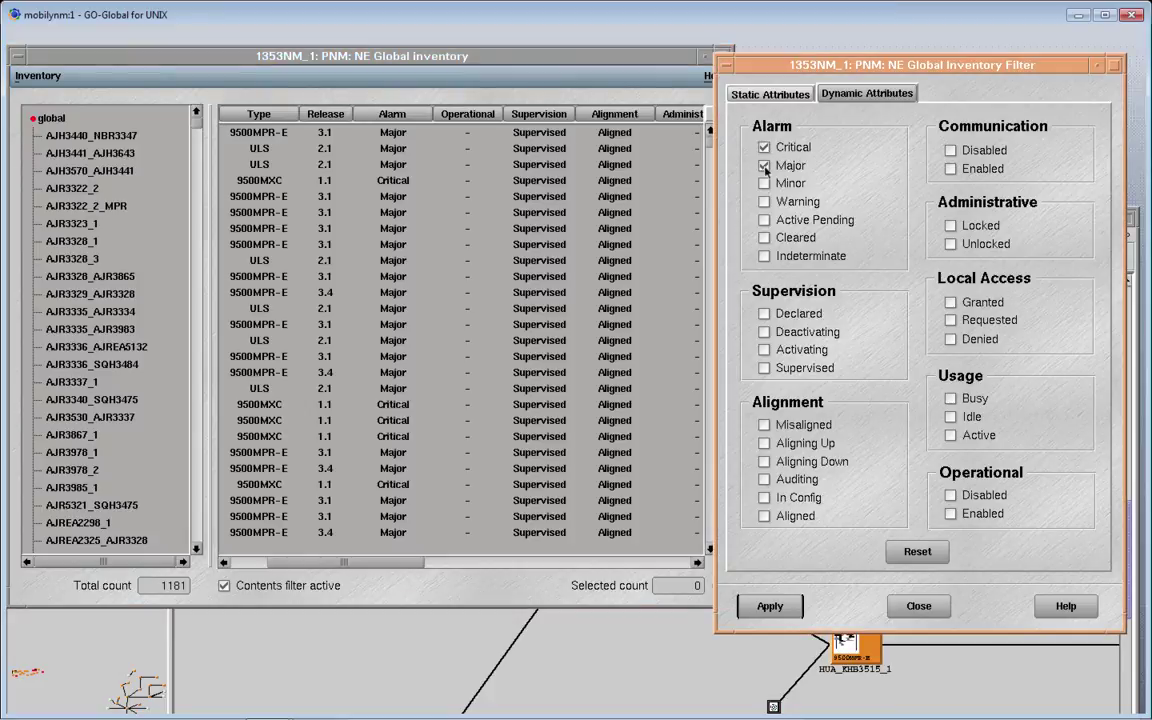
pyautogui.click(764, 166)
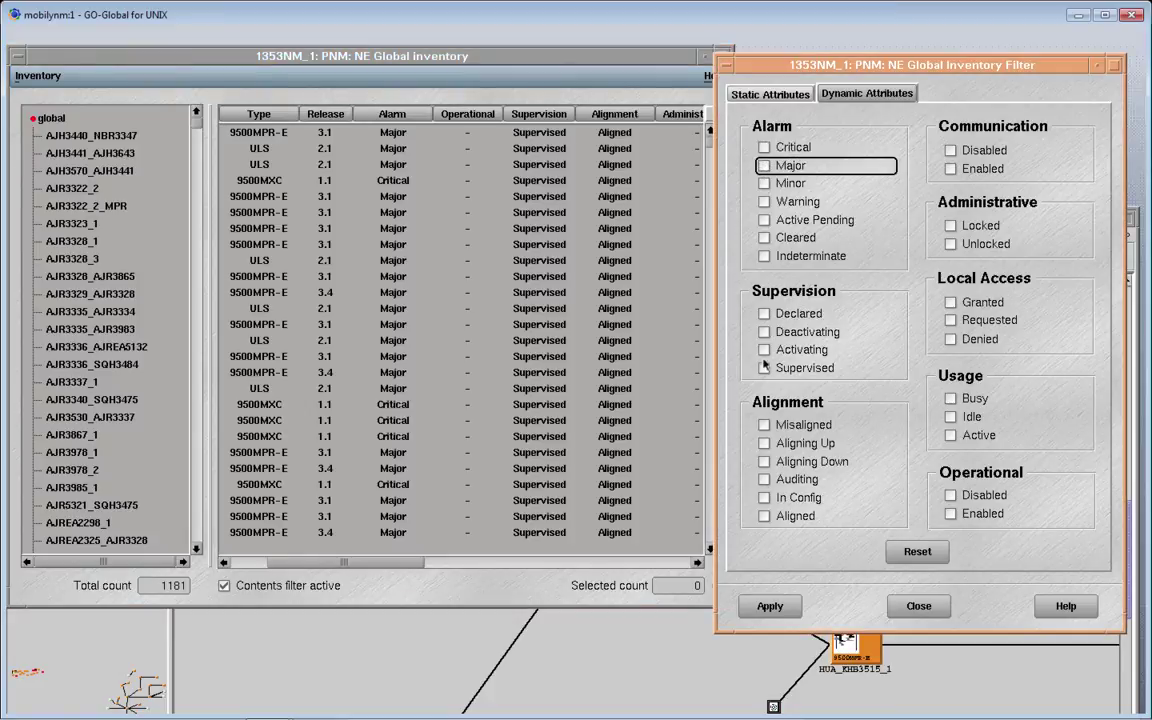
pyautogui.click(770, 370)
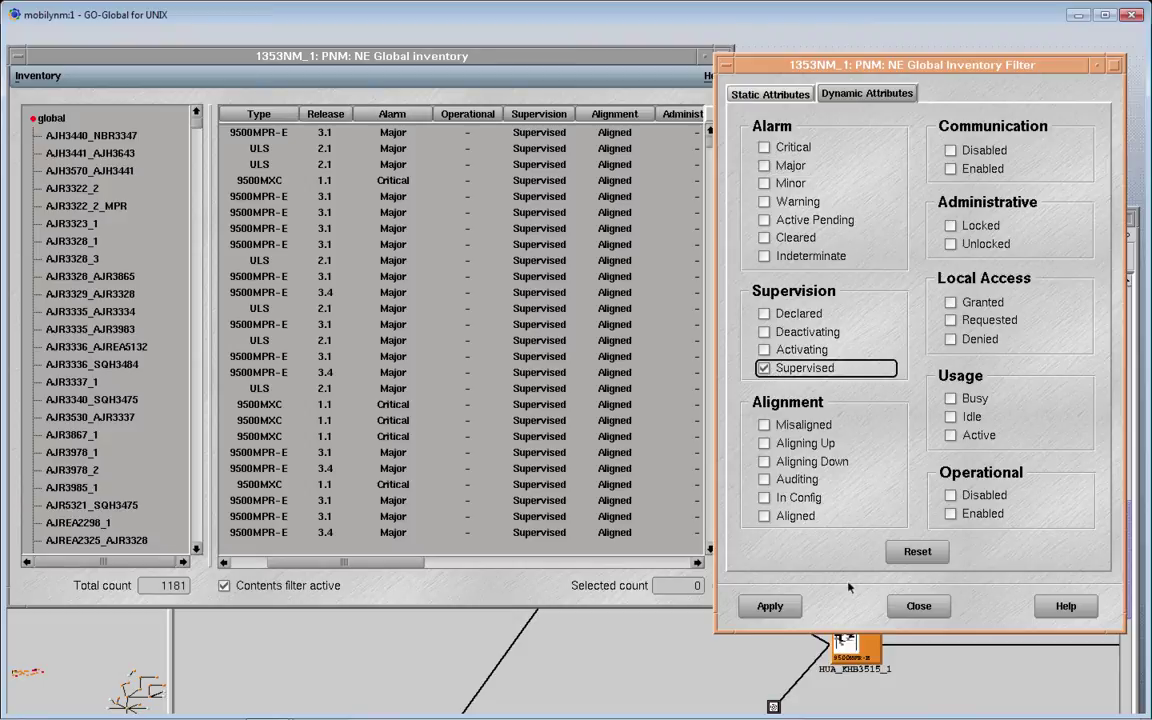
pyautogui.click(770, 606)
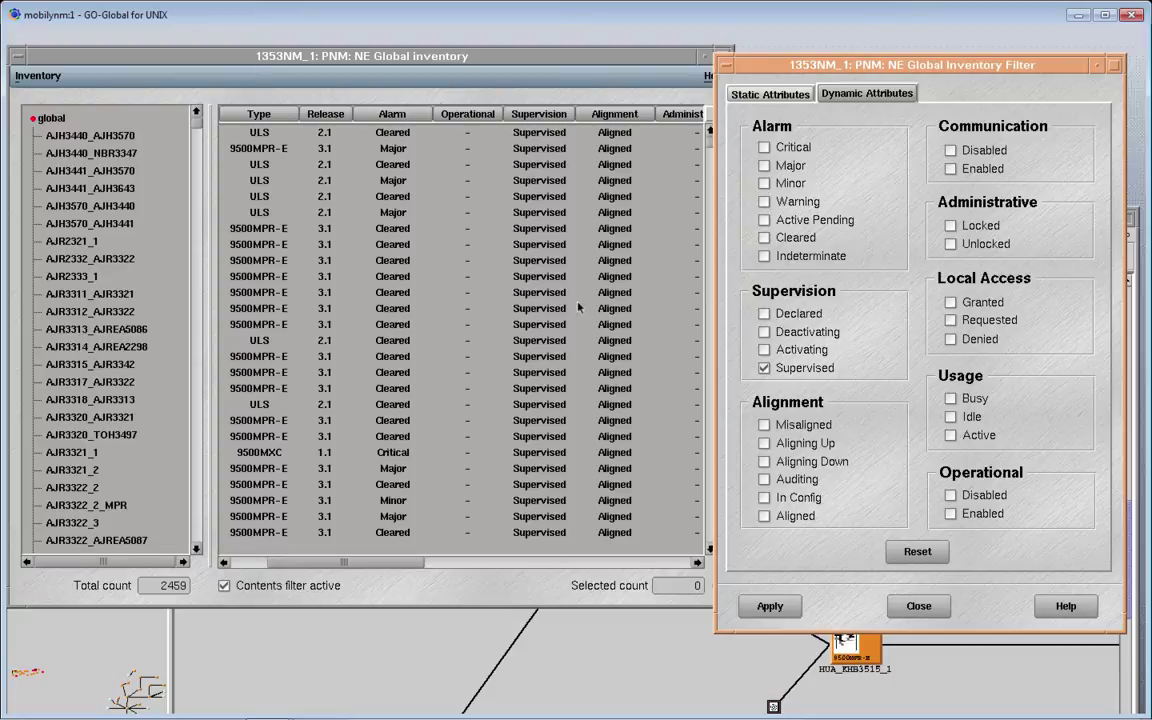
# Replace the Supervised criterion with Communication Disabled, apply the filter, and examine the inventory's Communication column.
pyautogui.click(764, 368)
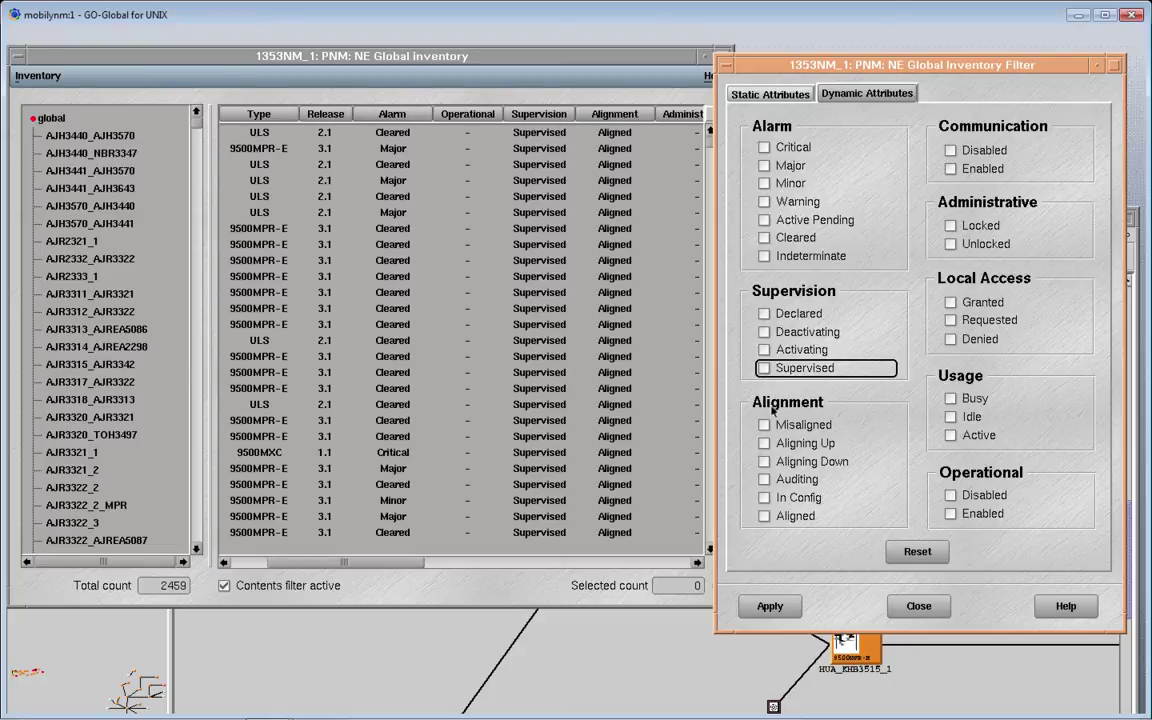
pyautogui.click(952, 150)
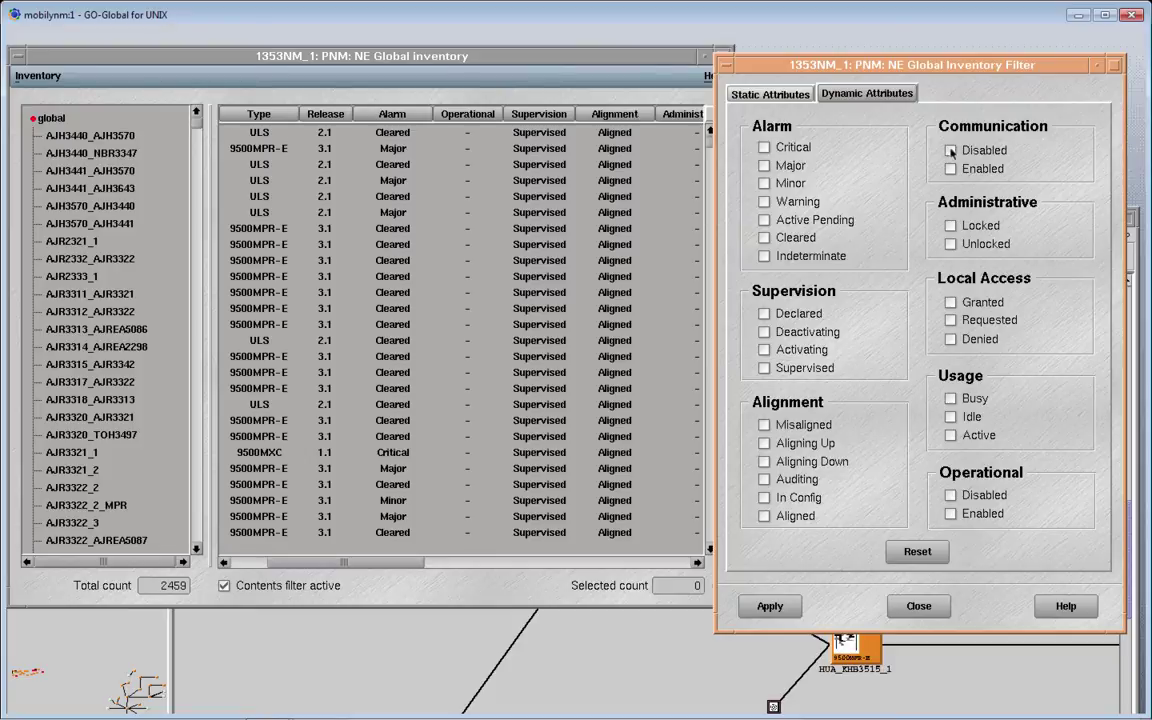
pyautogui.click(770, 606)
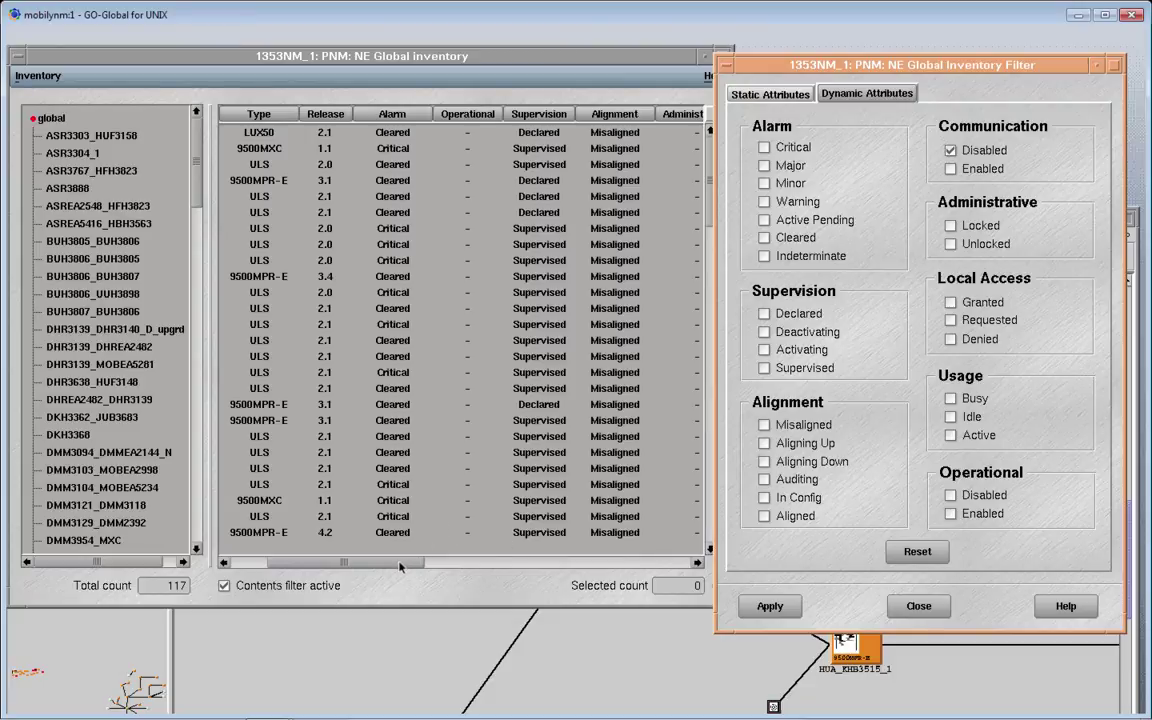
pyautogui.moveTo(400, 567); pyautogui.dragTo(605, 563)
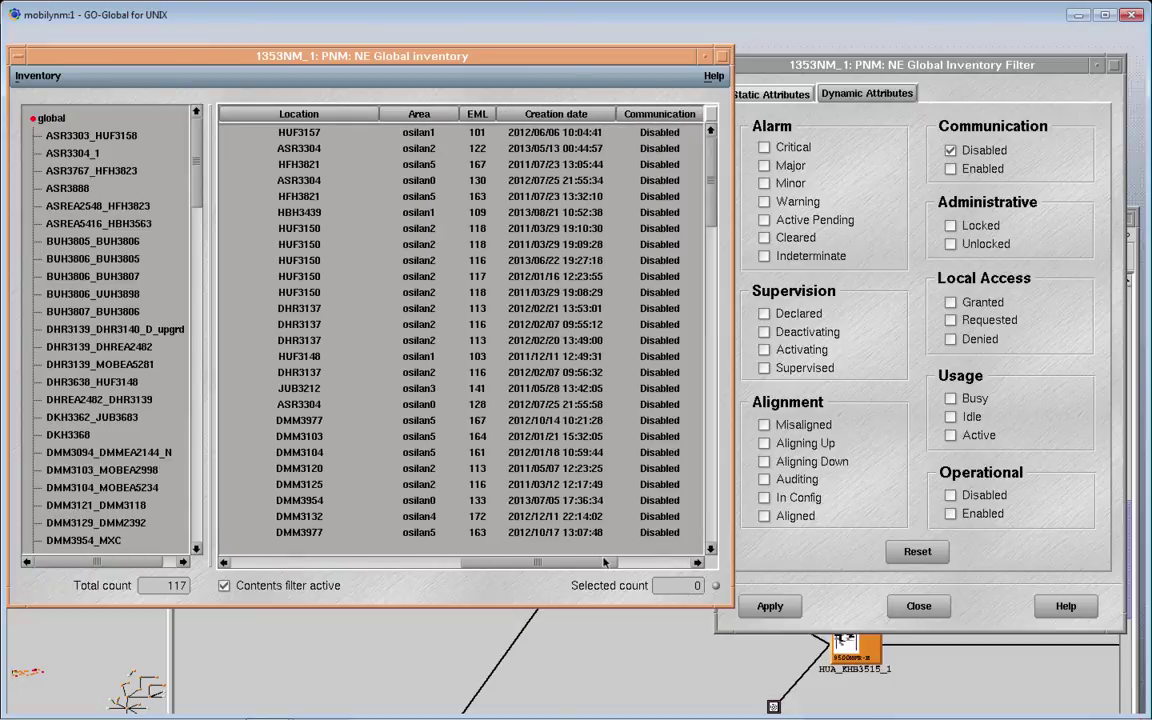
# Deselect Communication Disabled, reset both the dynamic and static filter attributes to their defaults, and close the filter.
pyautogui.click(951, 150)
pyautogui.click(951, 150)
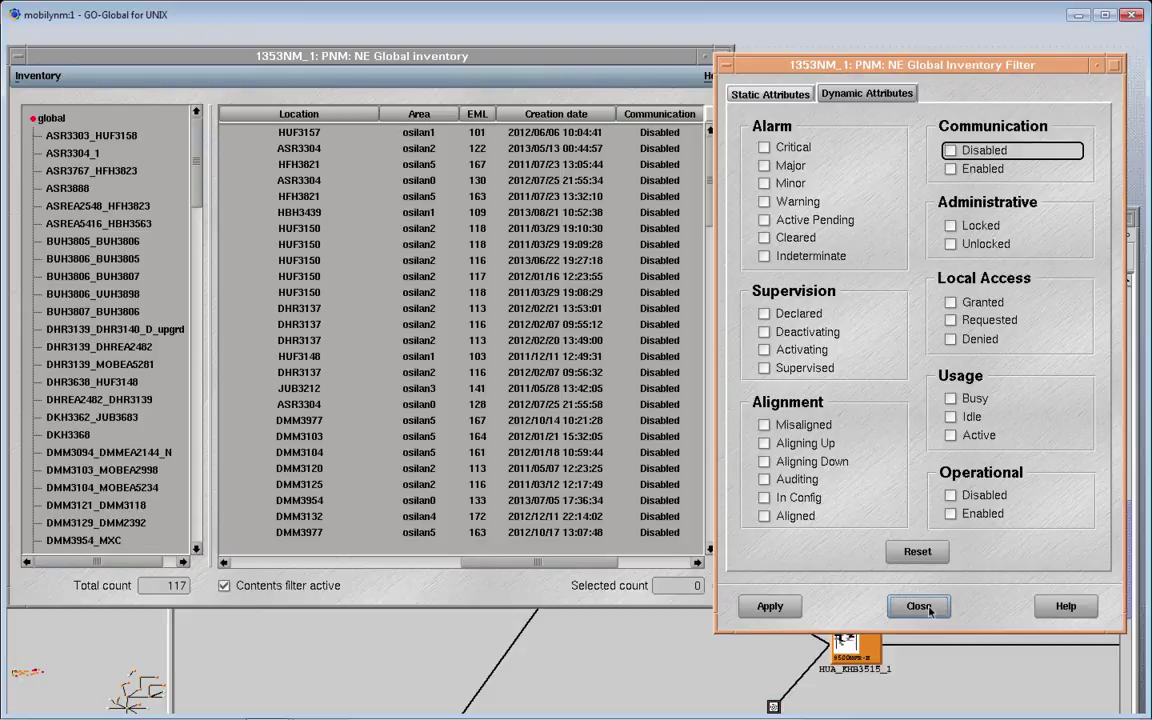
pyautogui.click(916, 552)
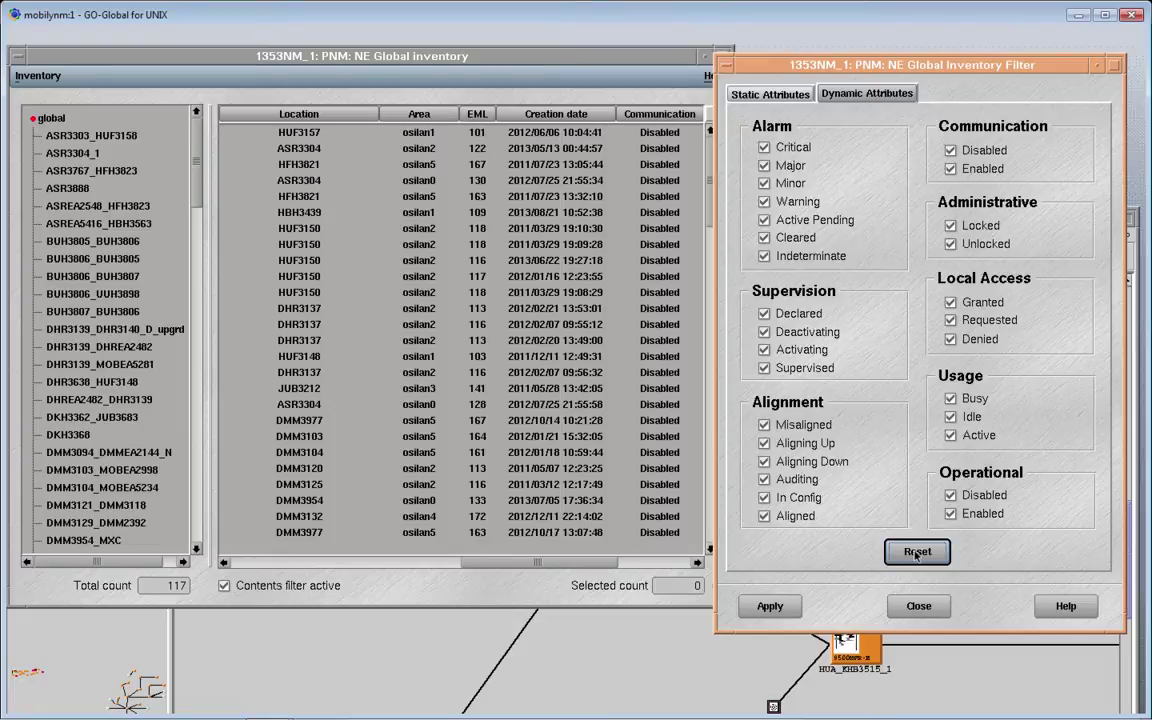
pyautogui.click(778, 96)
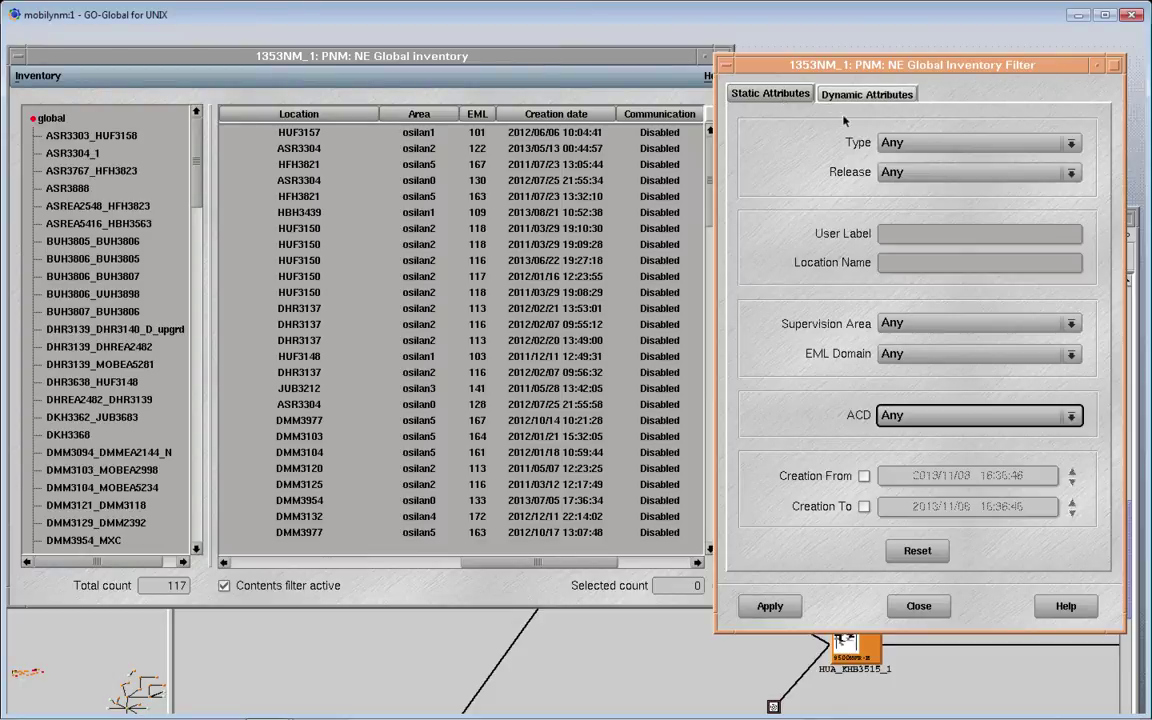
pyautogui.click(918, 551)
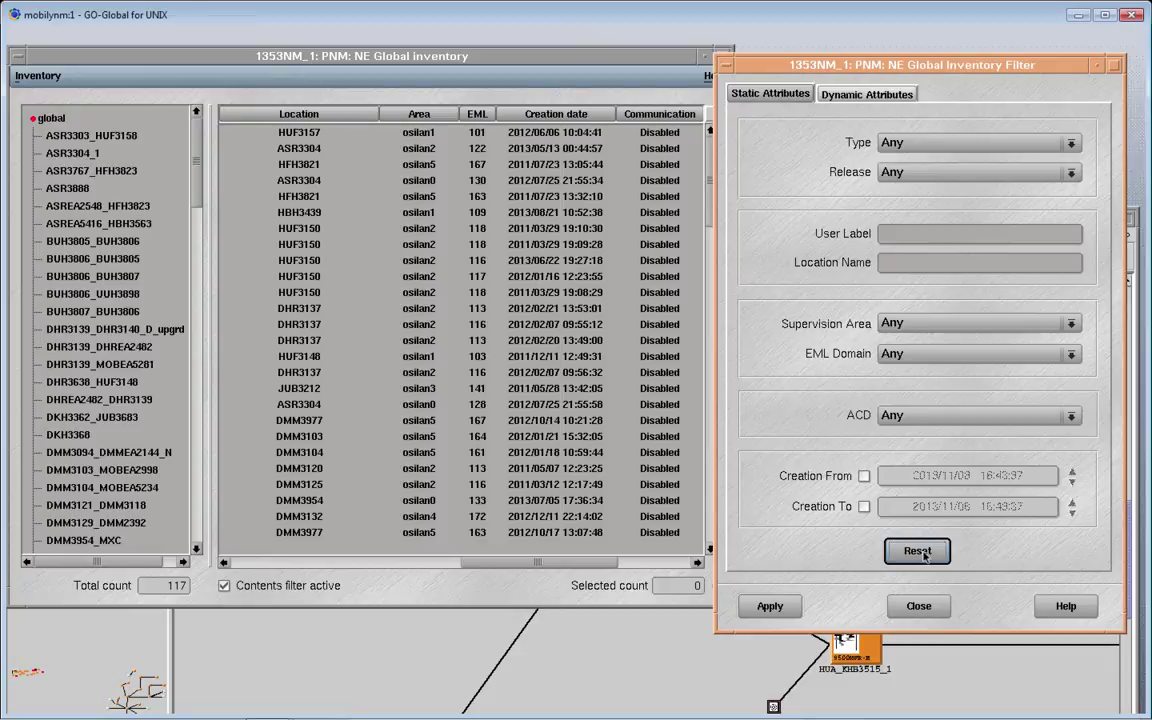
pyautogui.click(913, 607)
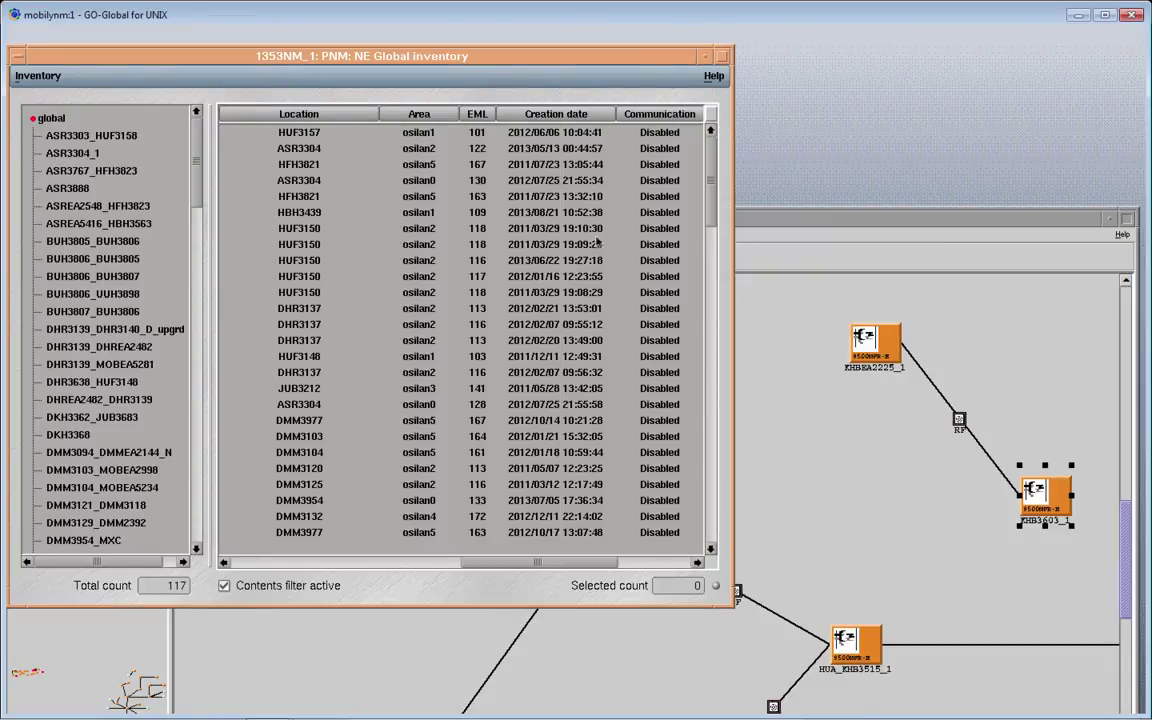
# Maximize the NE Global Inventory window and change the inventory layout to OS Topology.
pyautogui.moveTo(479, 56); pyautogui.dragTo(657, 66)
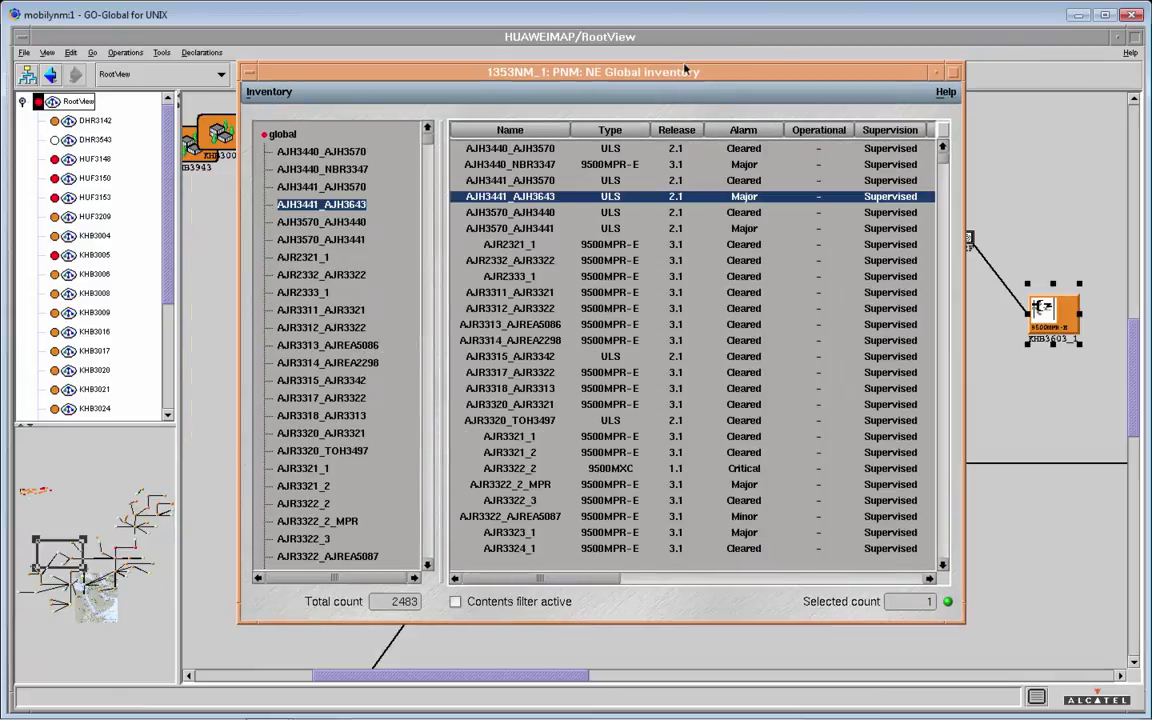
pyautogui.click(953, 72)
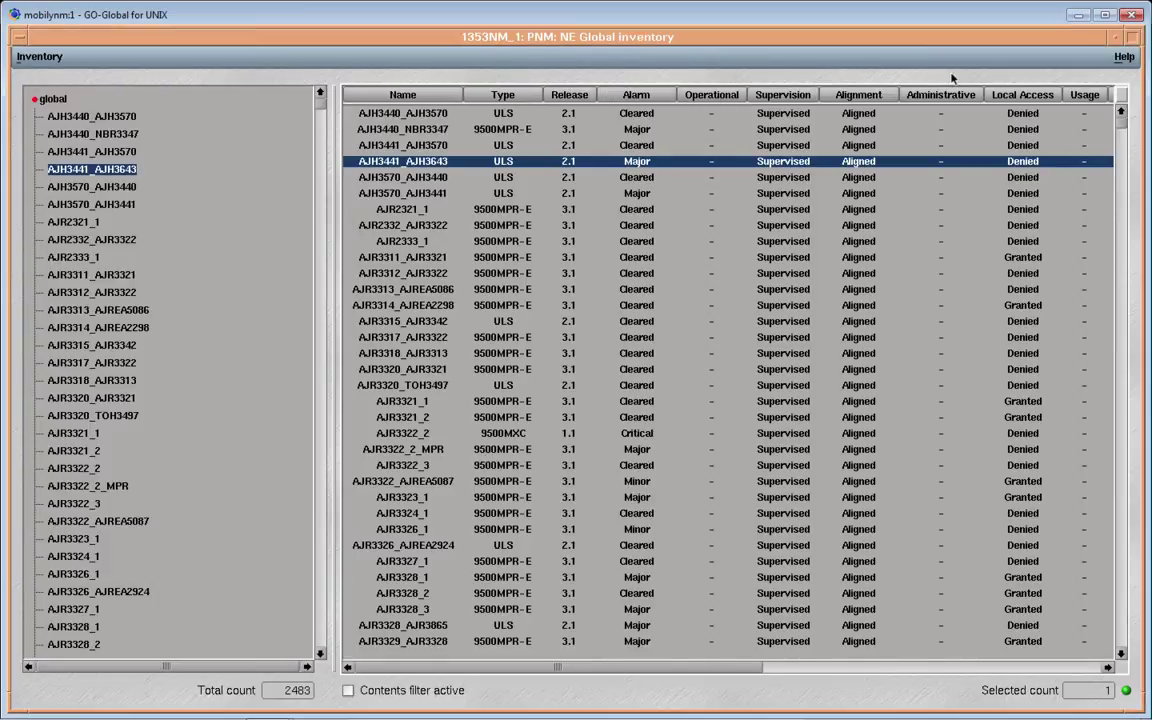
pyautogui.click(39, 58)
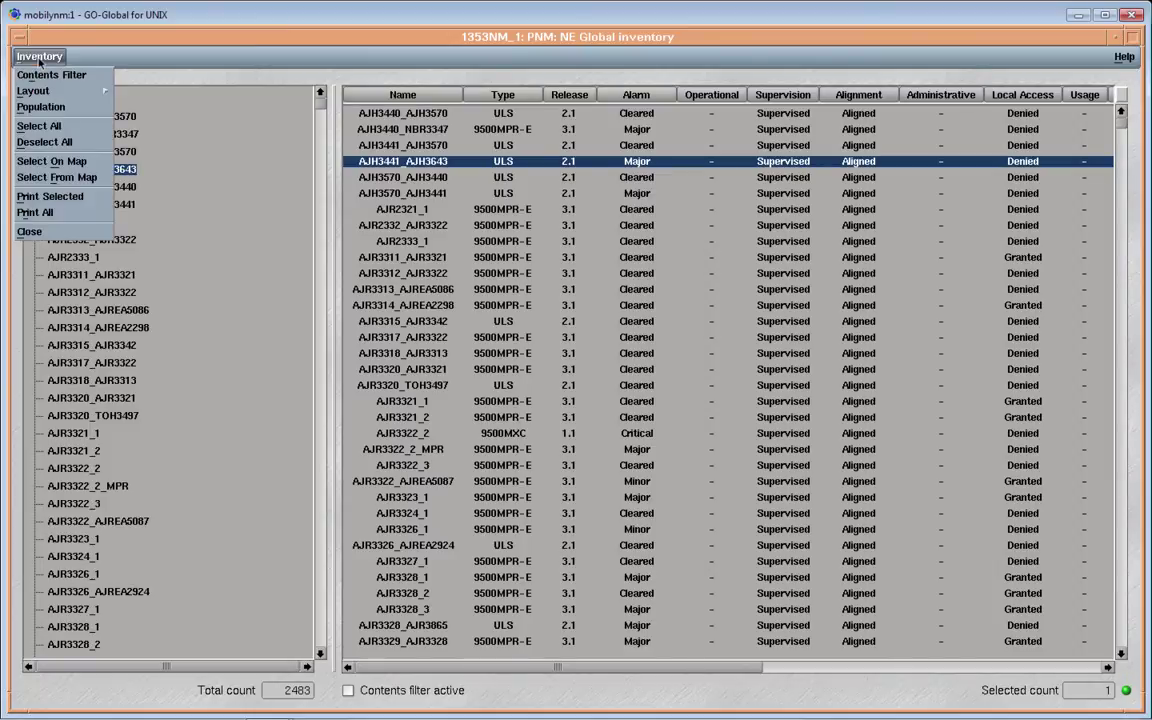
pyautogui.moveTo(45, 91)
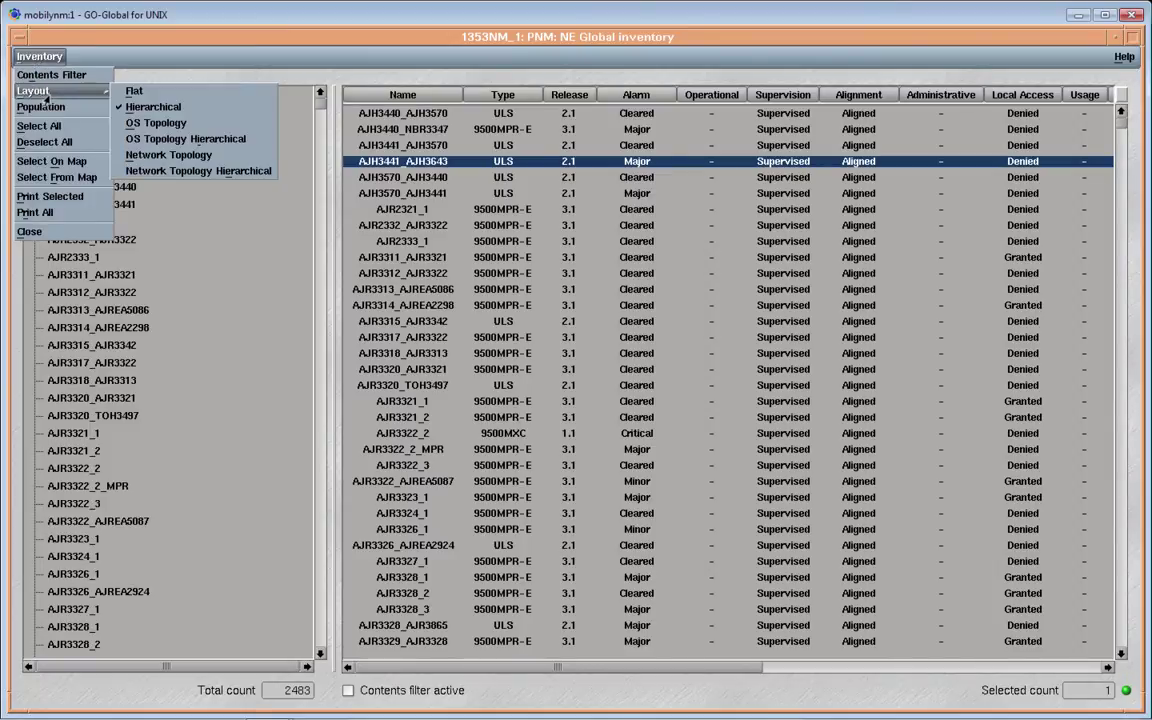
pyautogui.click(157, 123)
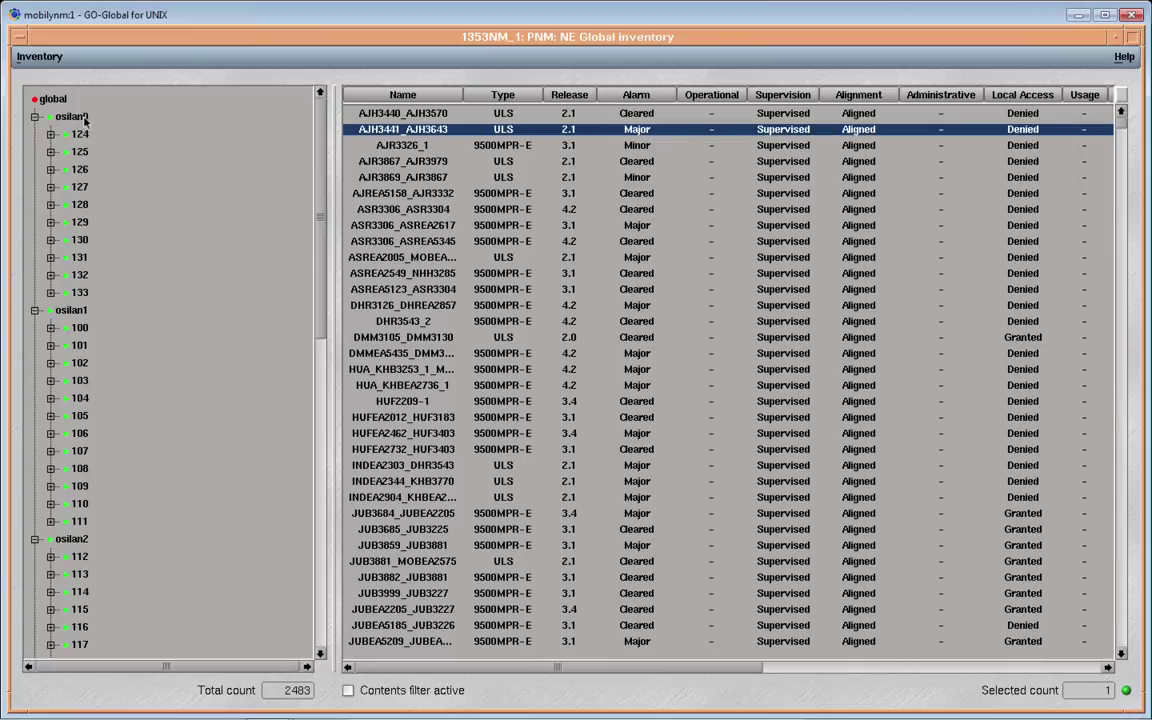
# Browse the OS topology tree, expand domain 162 under osilan4 to view its network elements, and collapse it again.
pyautogui.moveTo(321, 224); pyautogui.dragTo(306, 528)
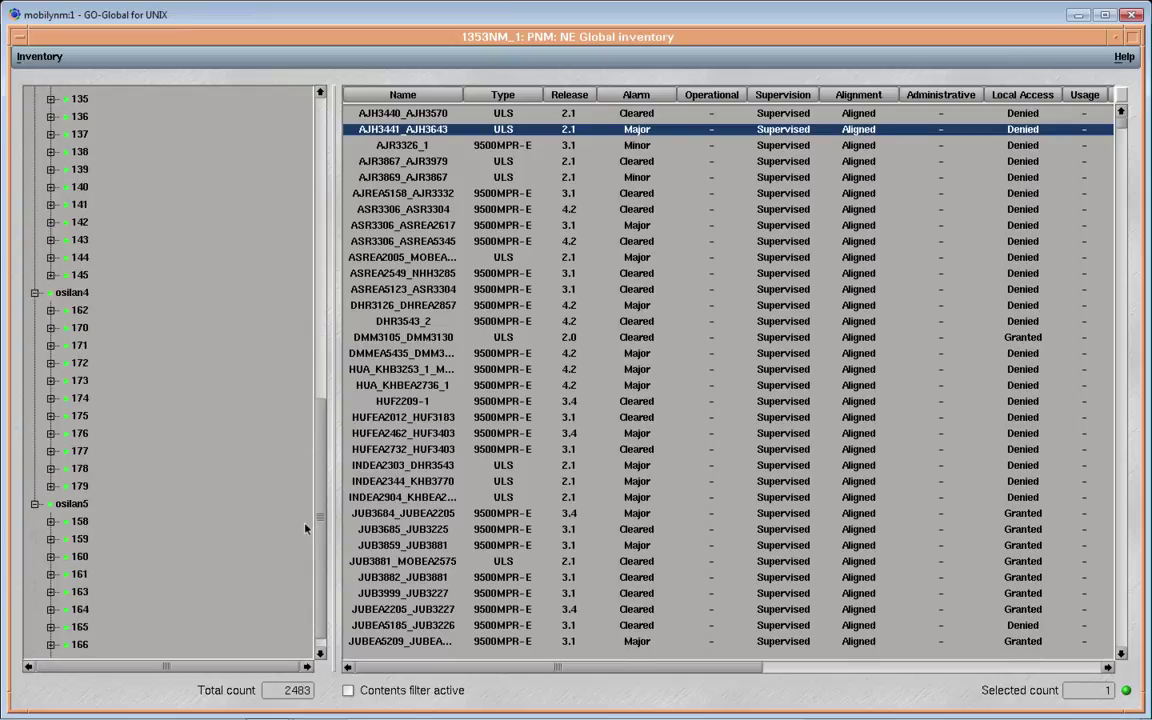
pyautogui.click(50, 311)
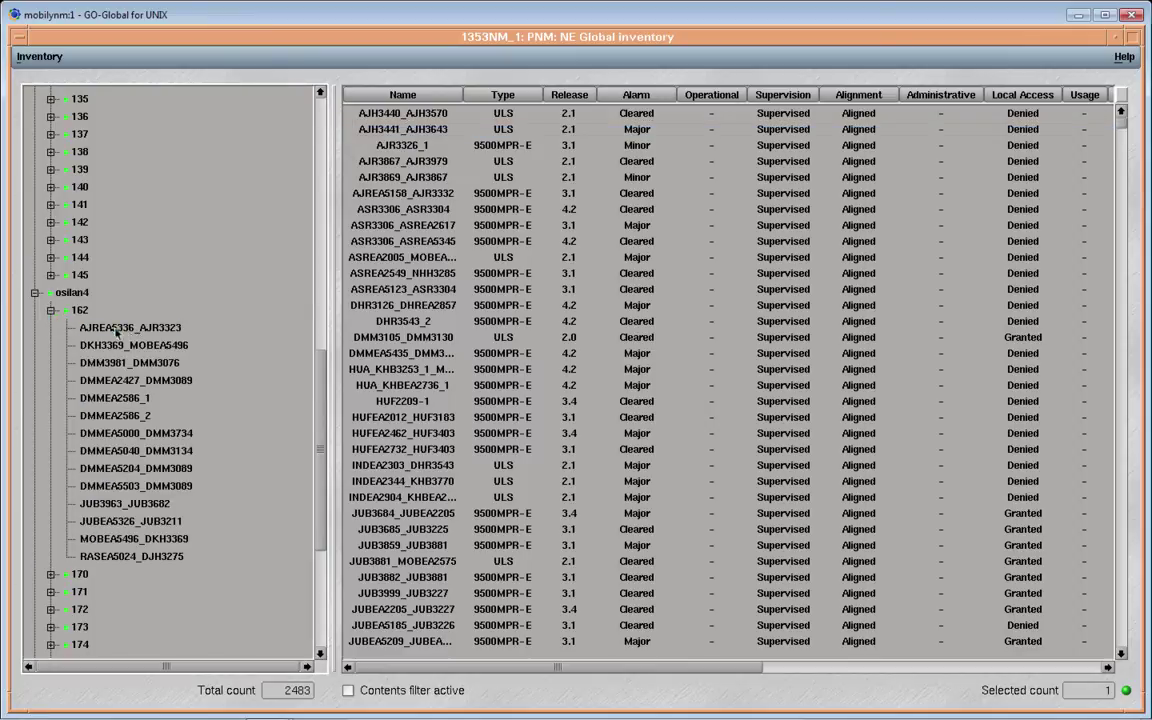
pyautogui.press('Down')
pyautogui.click(50, 311)
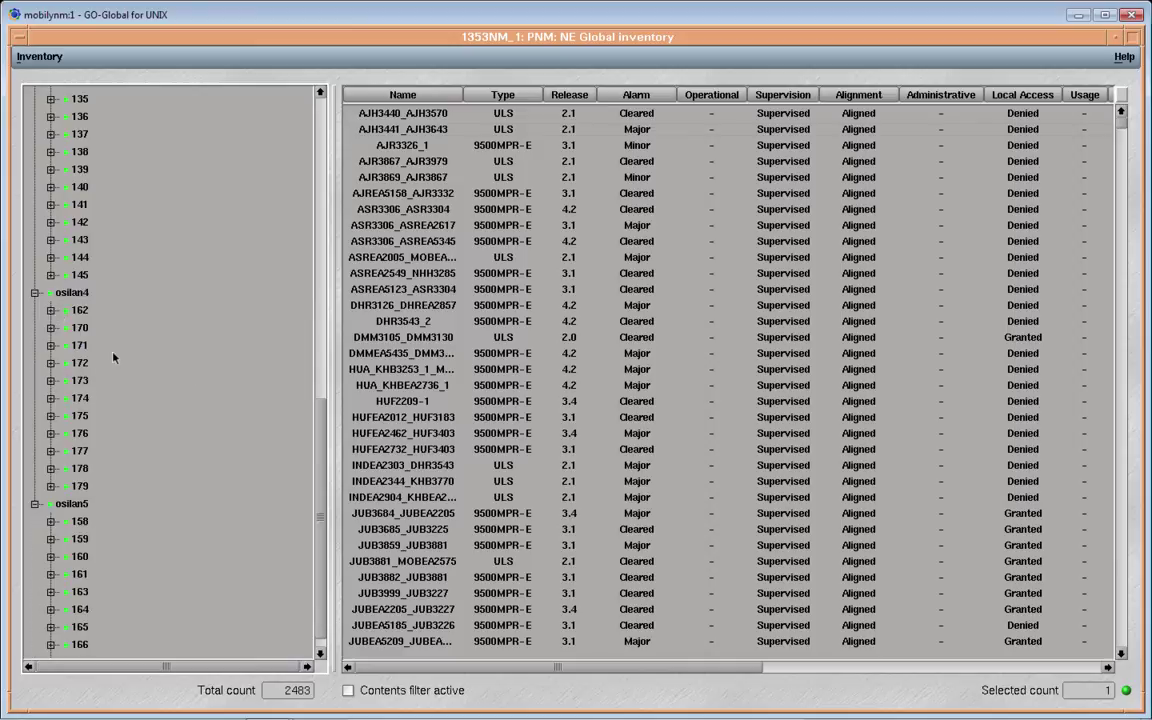
# Change the NE Global Inventory layout from OS Topology to Network Topology.
pyautogui.moveTo(324, 438); pyautogui.dragTo(322, 95)
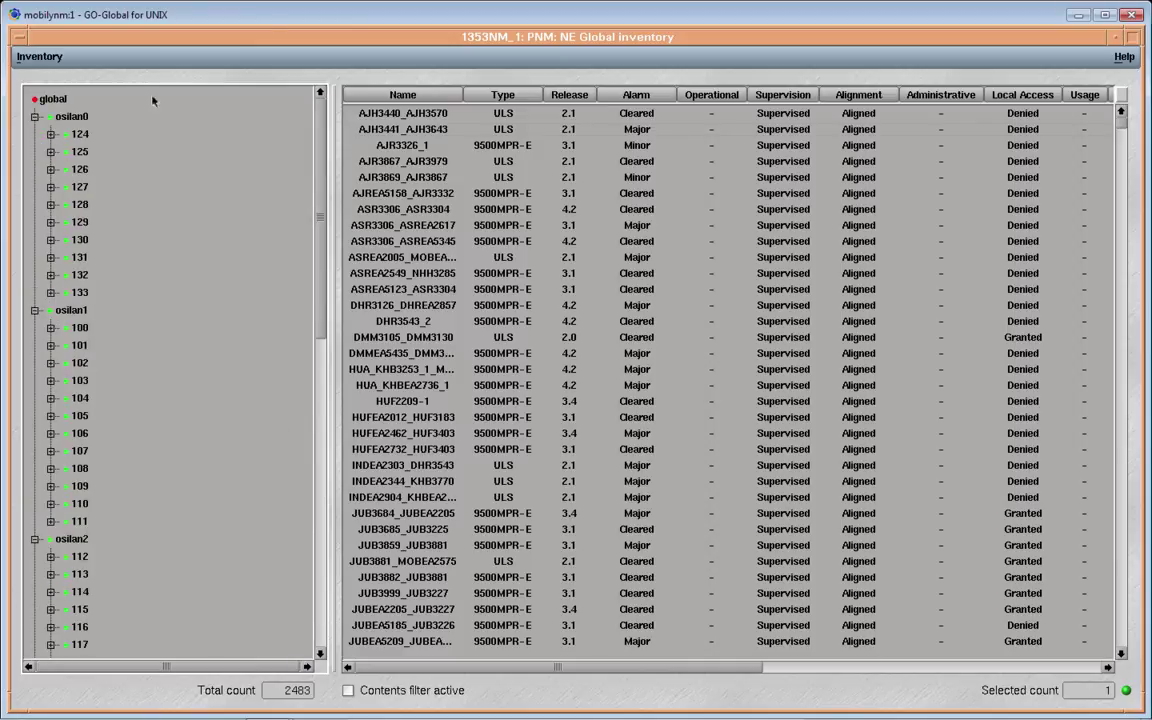
pyautogui.click(48, 62)
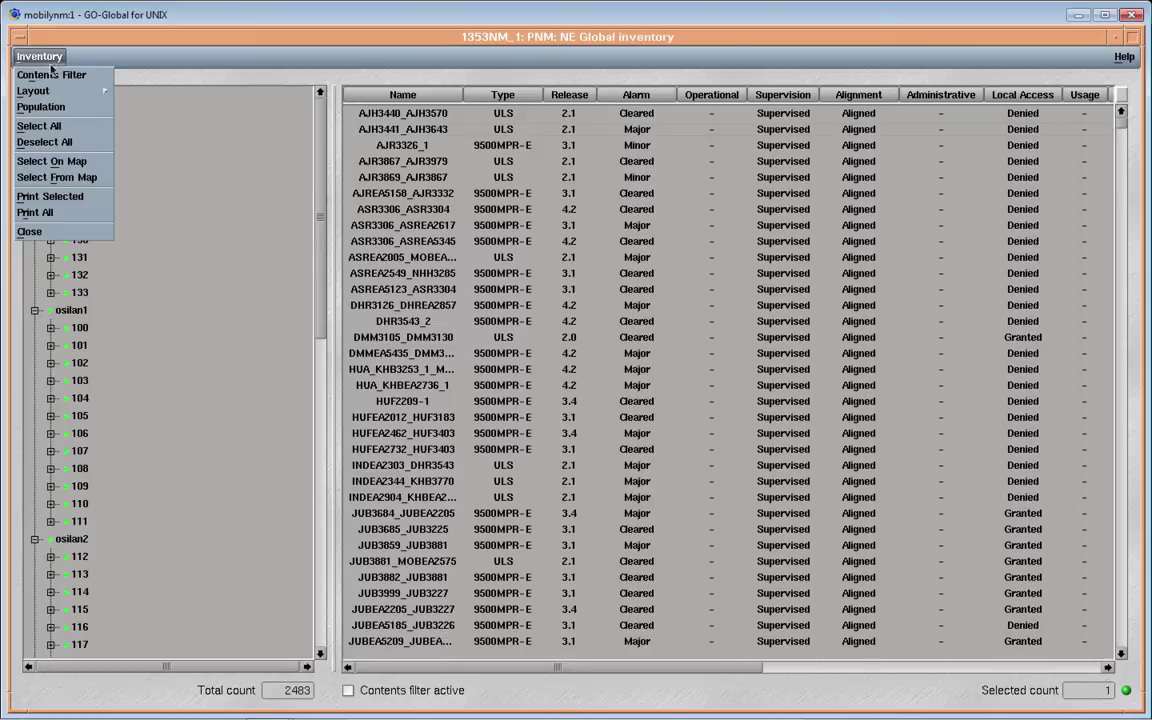
pyautogui.moveTo(55, 90)
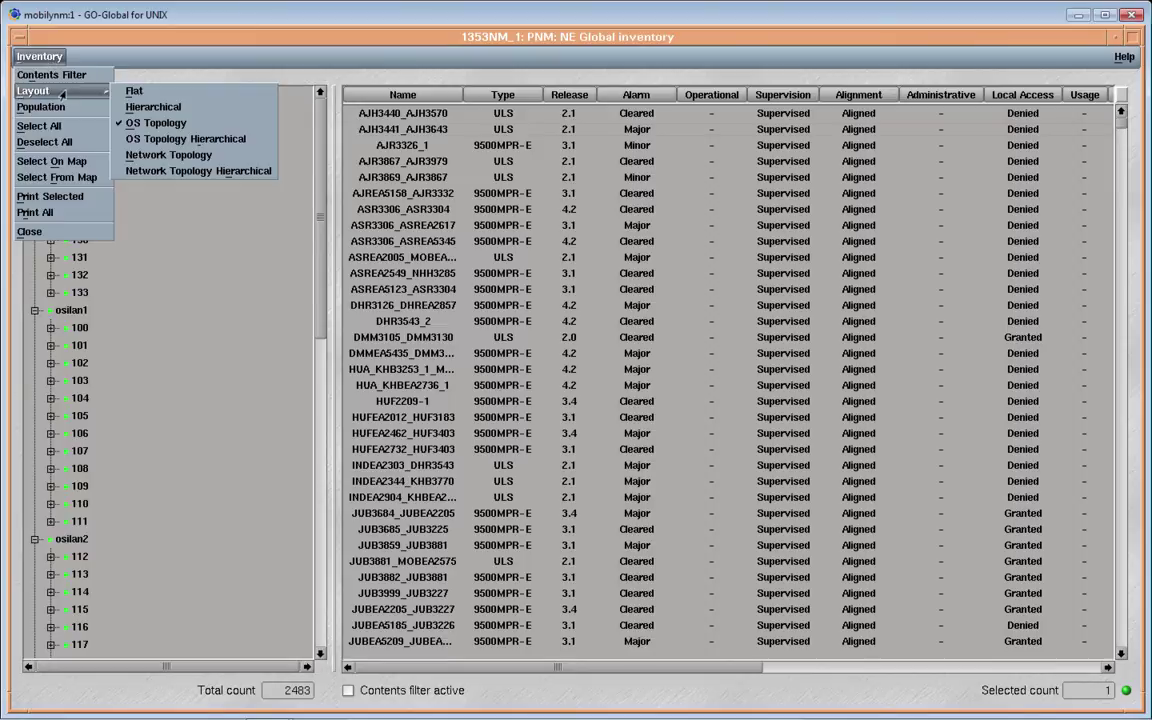
pyautogui.click(168, 155)
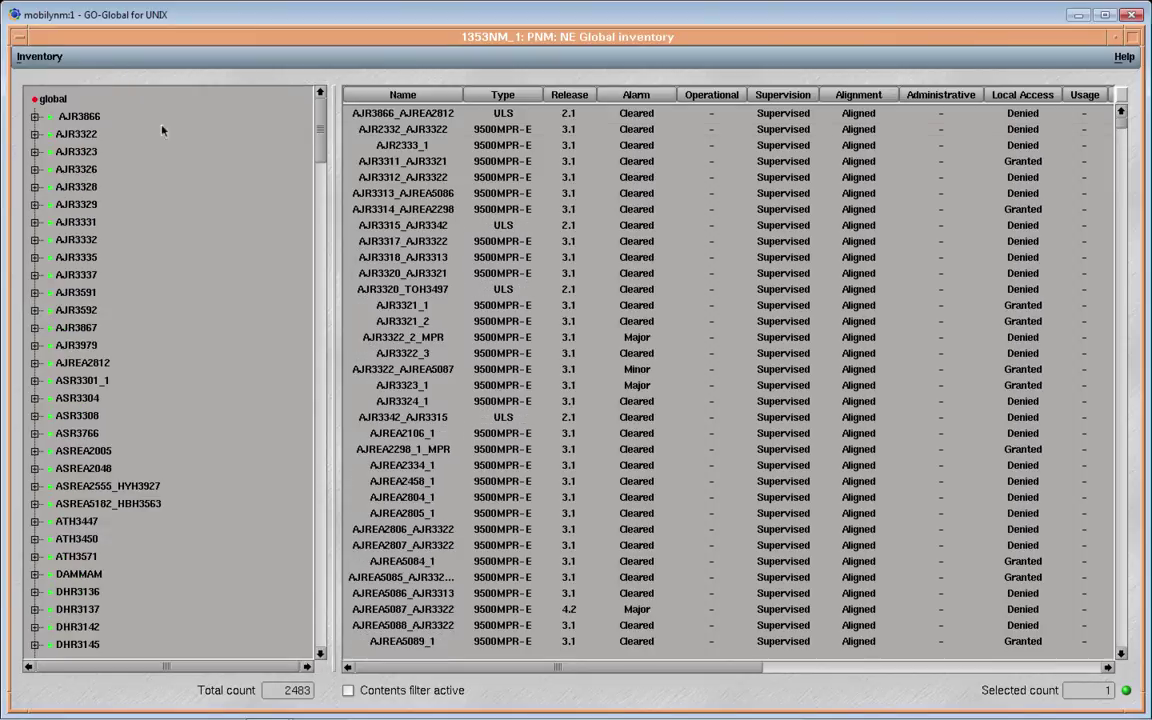
# Expand the AJR3322 and AJR3592 submaps in the network topology tree to view their network elements, and collapse them again.
pyautogui.click(35, 134)
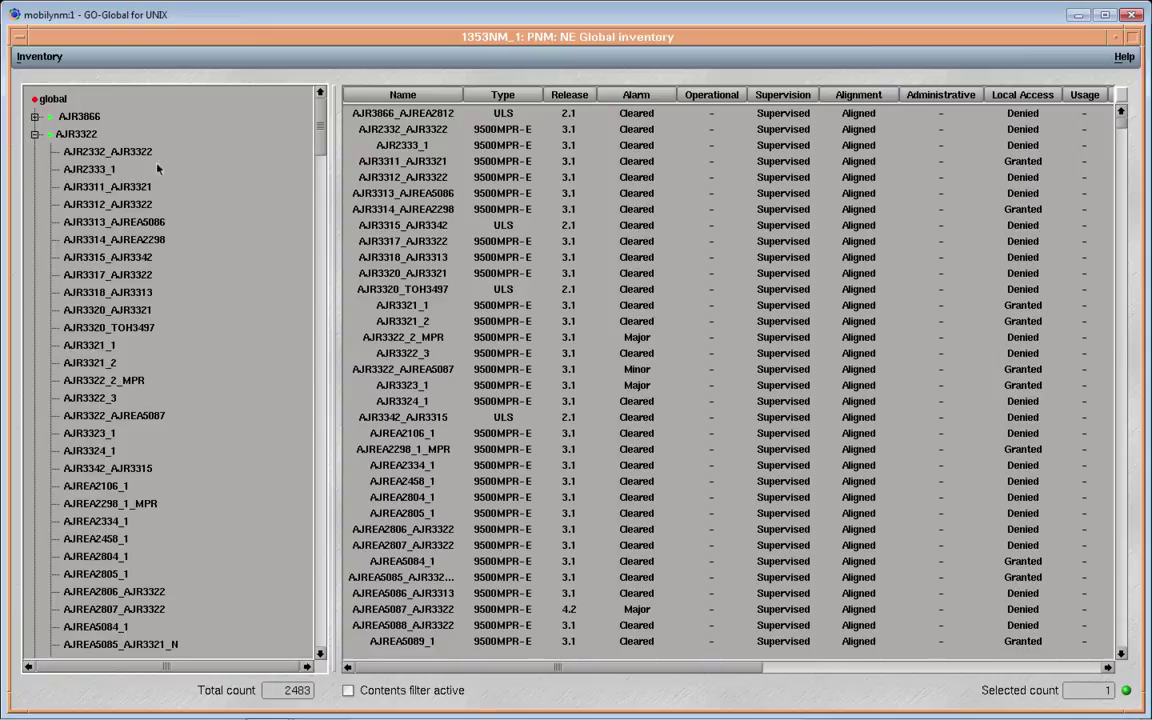
pyautogui.scroll(-1, 315, 250)
pyautogui.moveTo(315, 247); pyautogui.dragTo(318, 129)
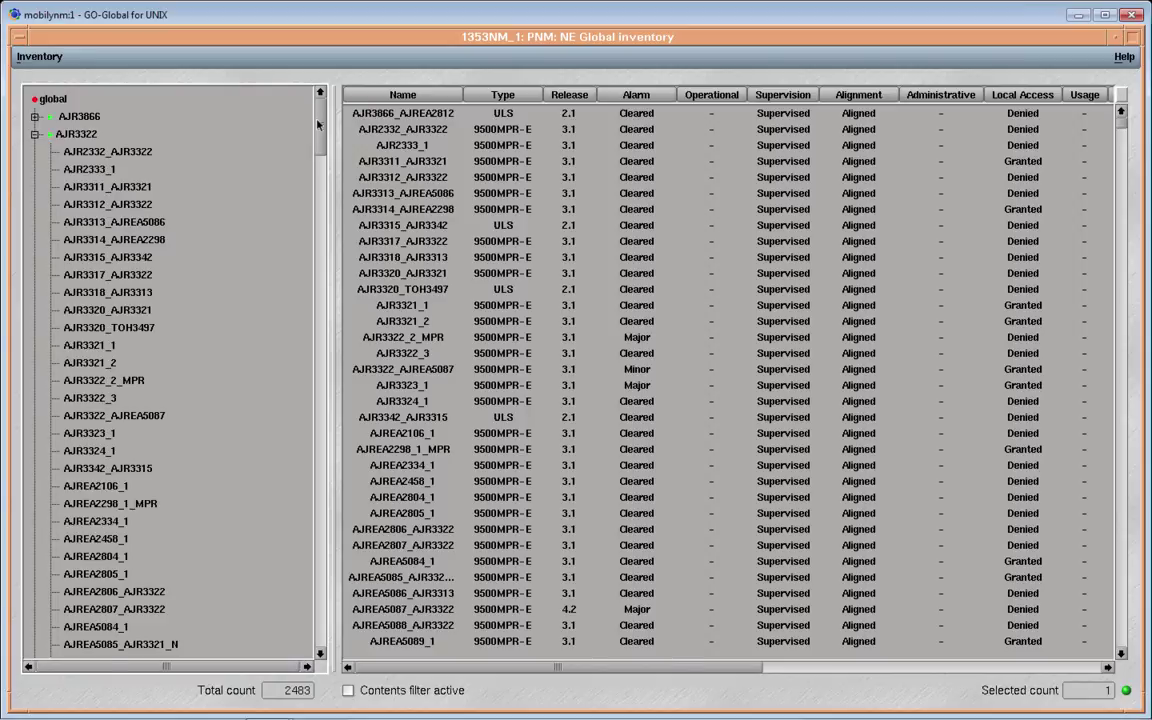
pyautogui.click(34, 135)
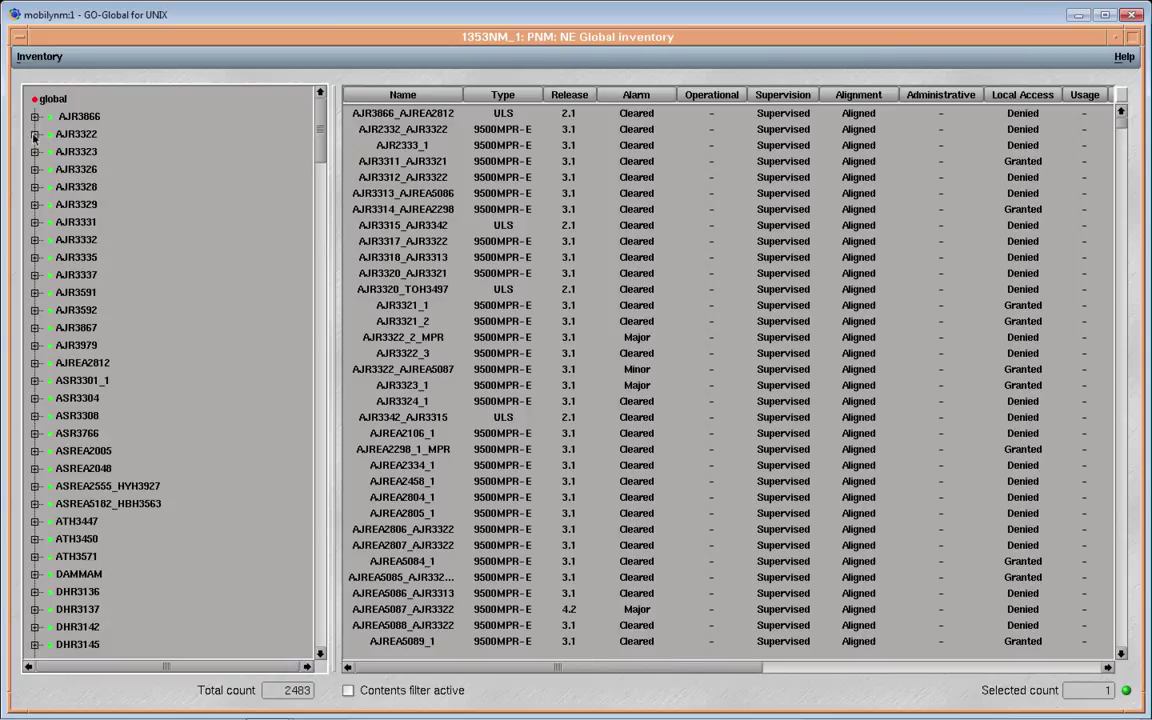
pyautogui.click(35, 311)
pyautogui.click(35, 311)
pyautogui.click(40, 57)
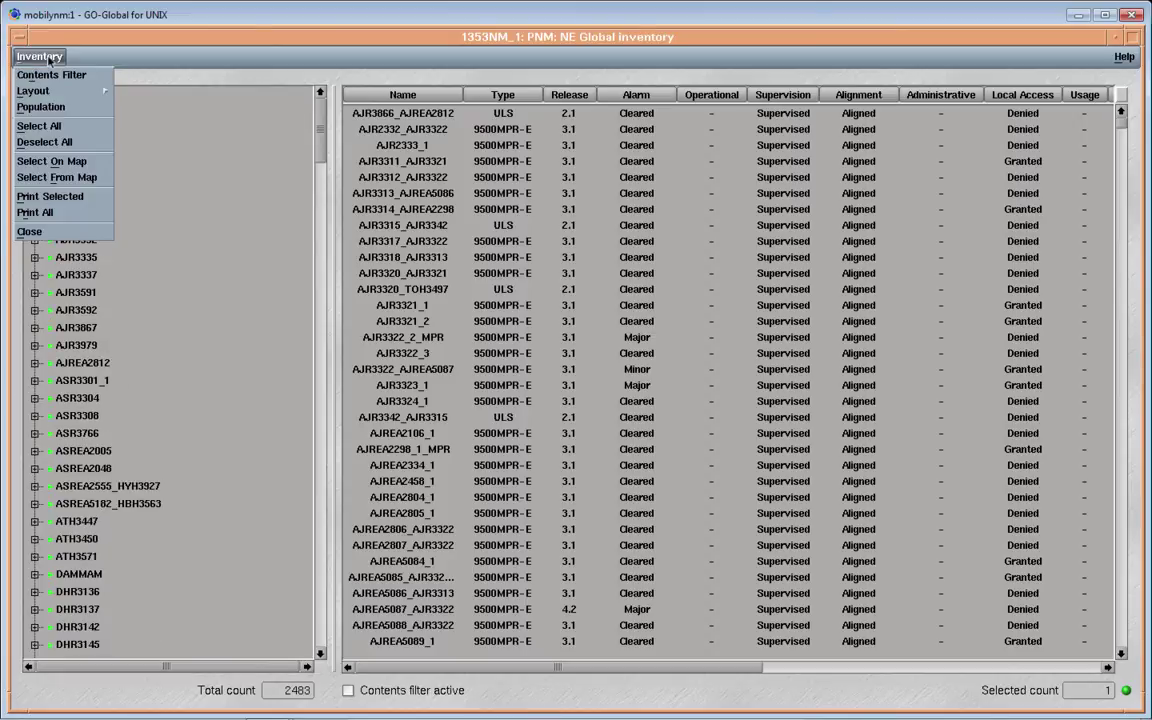
pyautogui.click(58, 111)
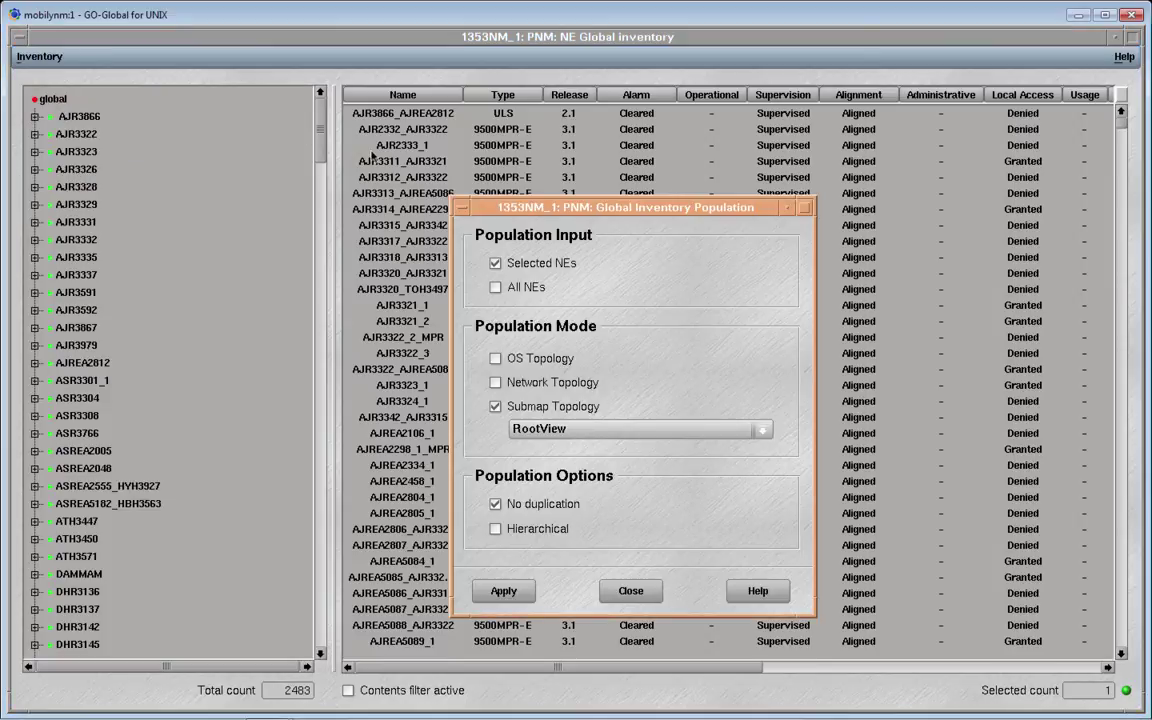
pyautogui.click(633, 593)
# Select network element AJR2332_AJR3322 under submap AJR3322 and open the Global Inventory Population settings for it.
pyautogui.click(35, 134)
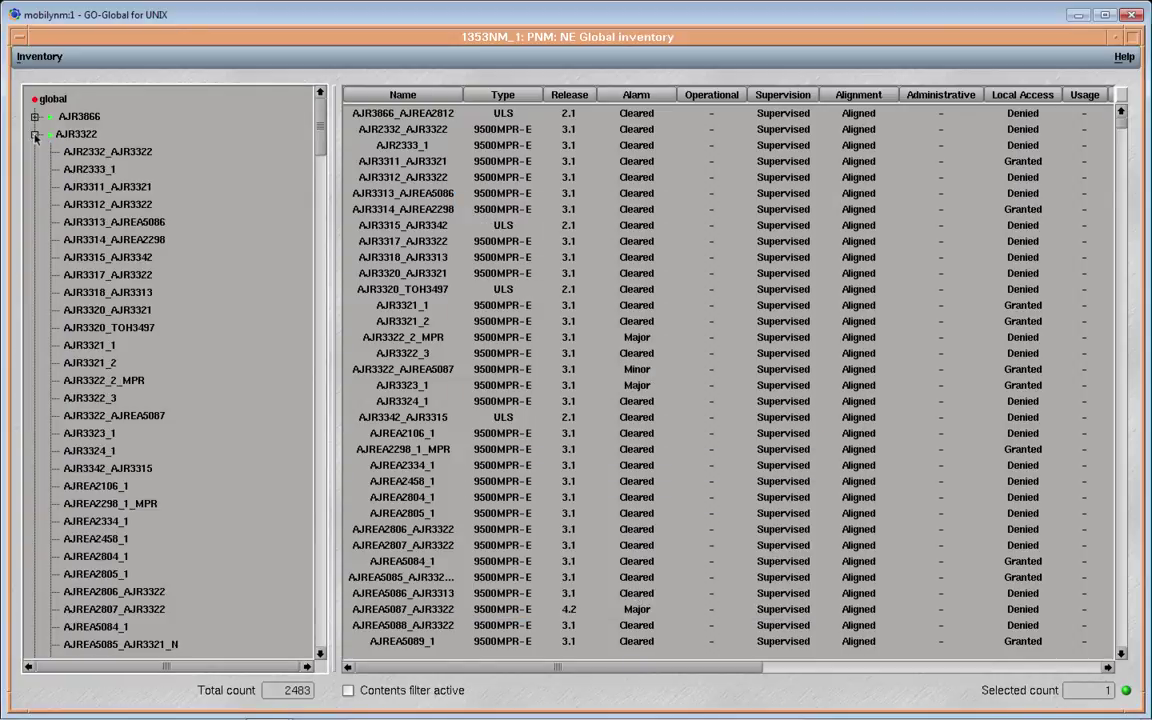
pyautogui.click(118, 152)
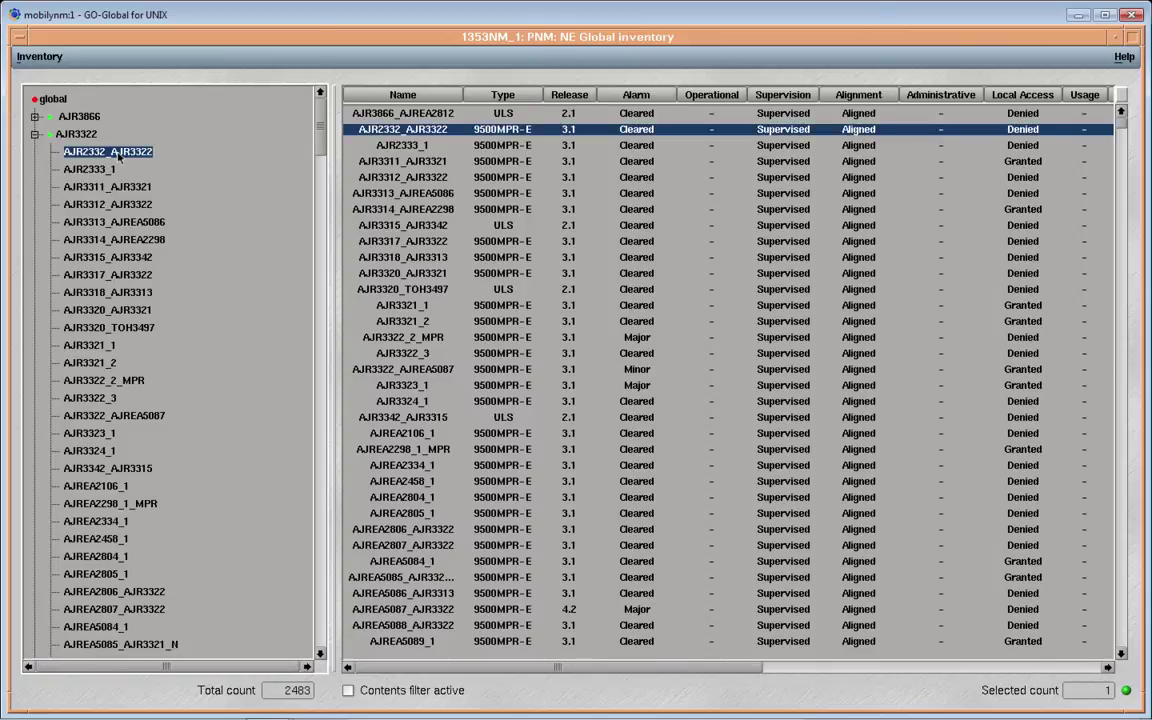
pyautogui.click(42, 58)
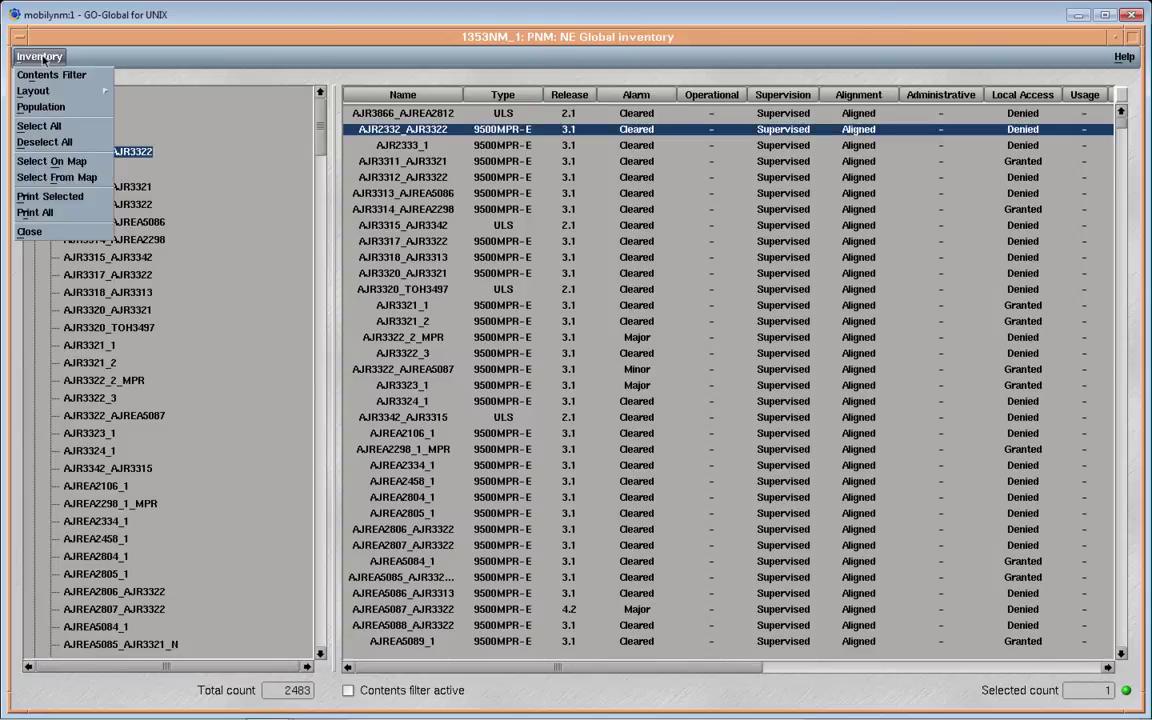
pyautogui.click(41, 107)
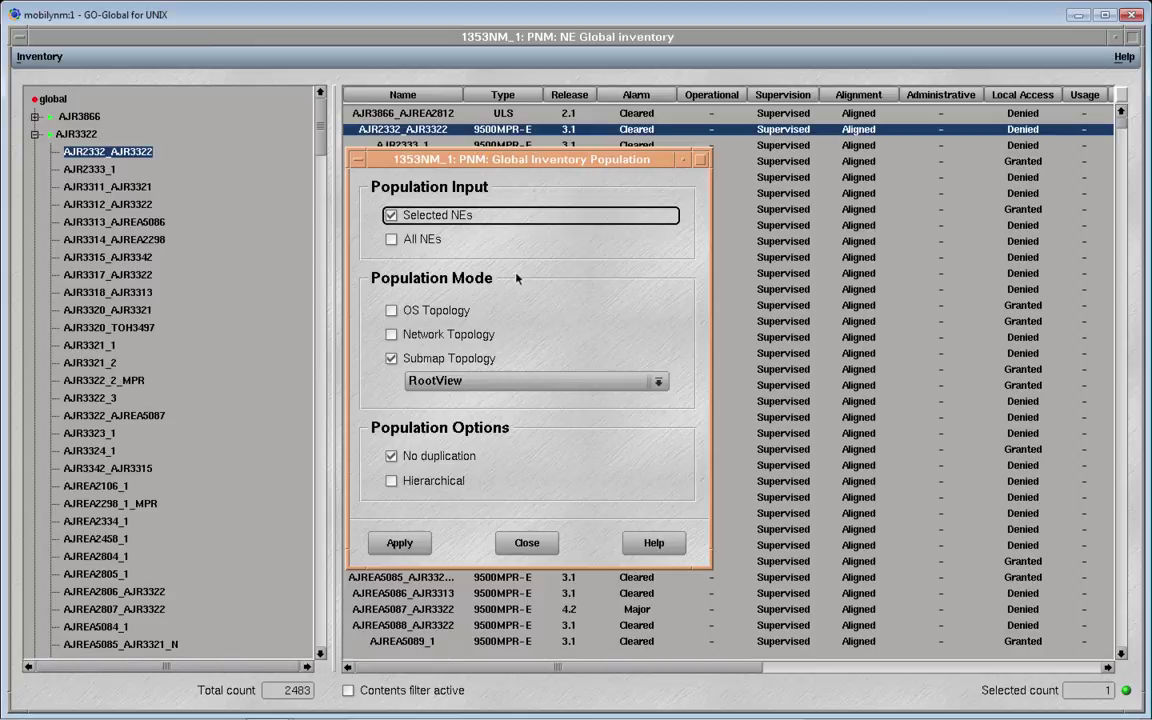
# Set the population mode to Submap Topology with target submap KHB3017, apply it, and close the population settings.
pyautogui.click(394, 336)
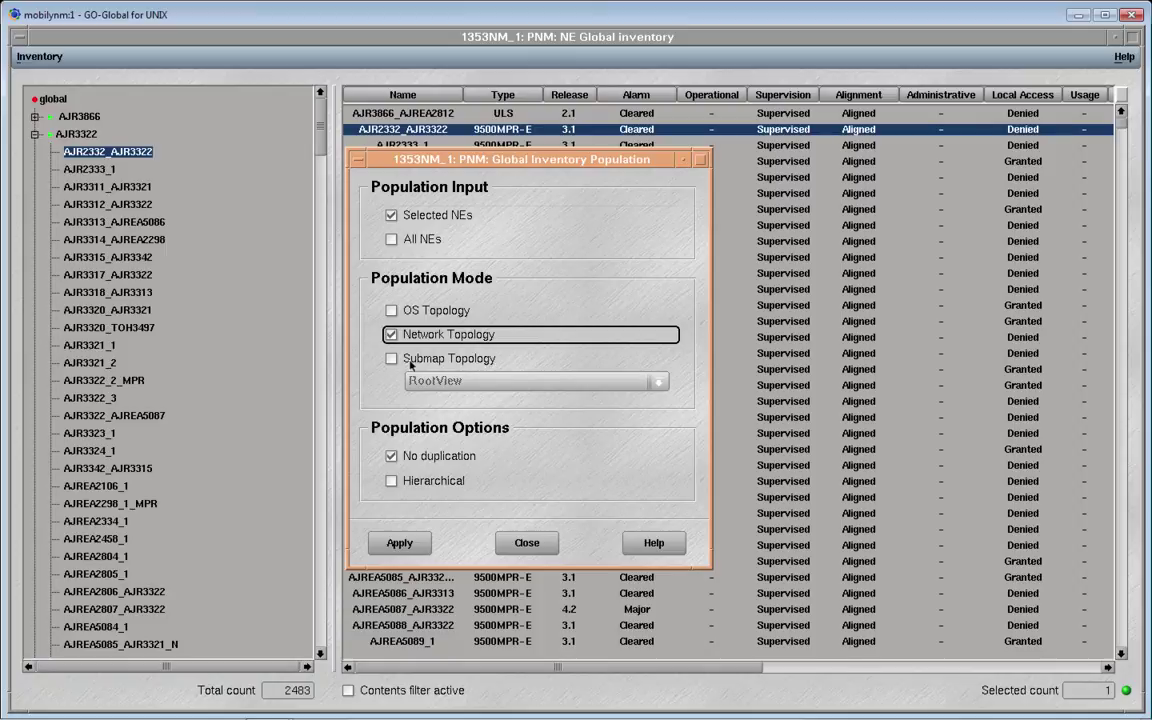
pyautogui.click(390, 359)
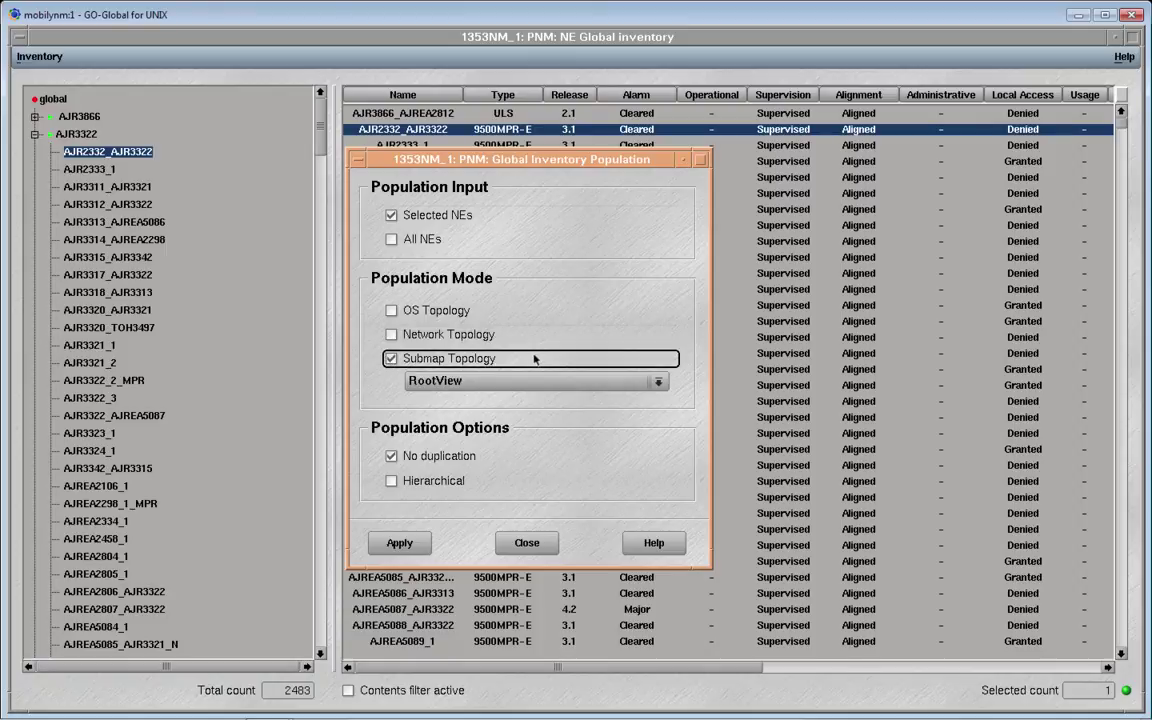
pyautogui.click(658, 384)
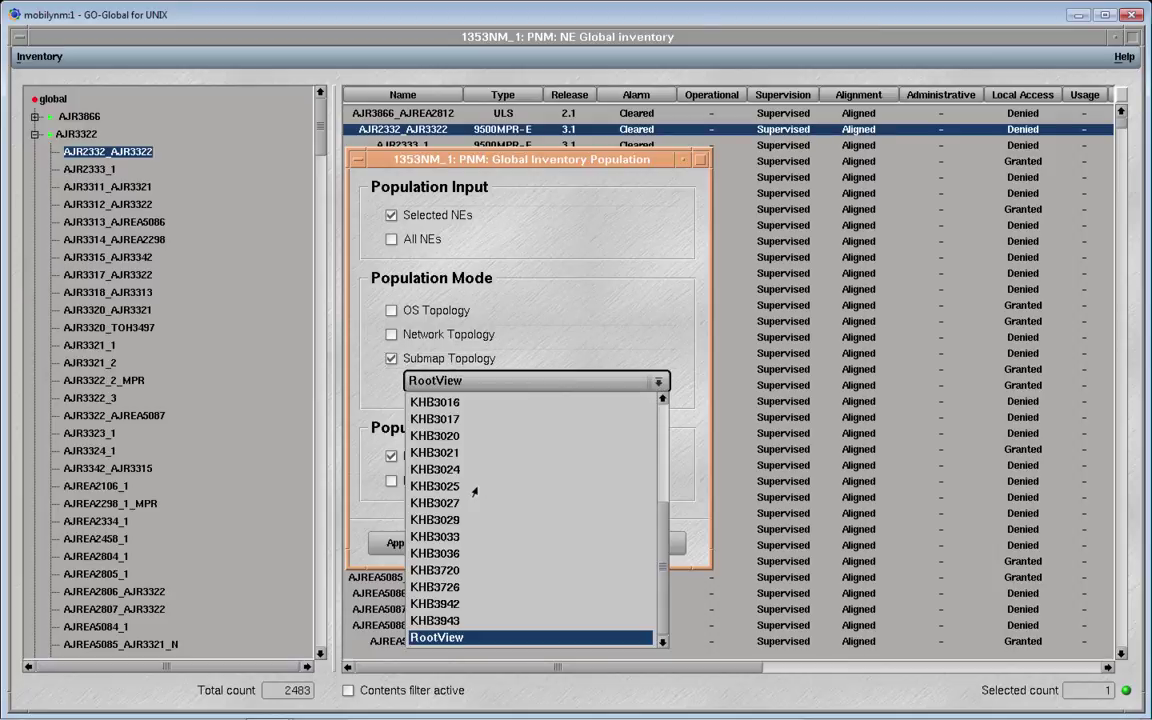
pyautogui.click(437, 487)
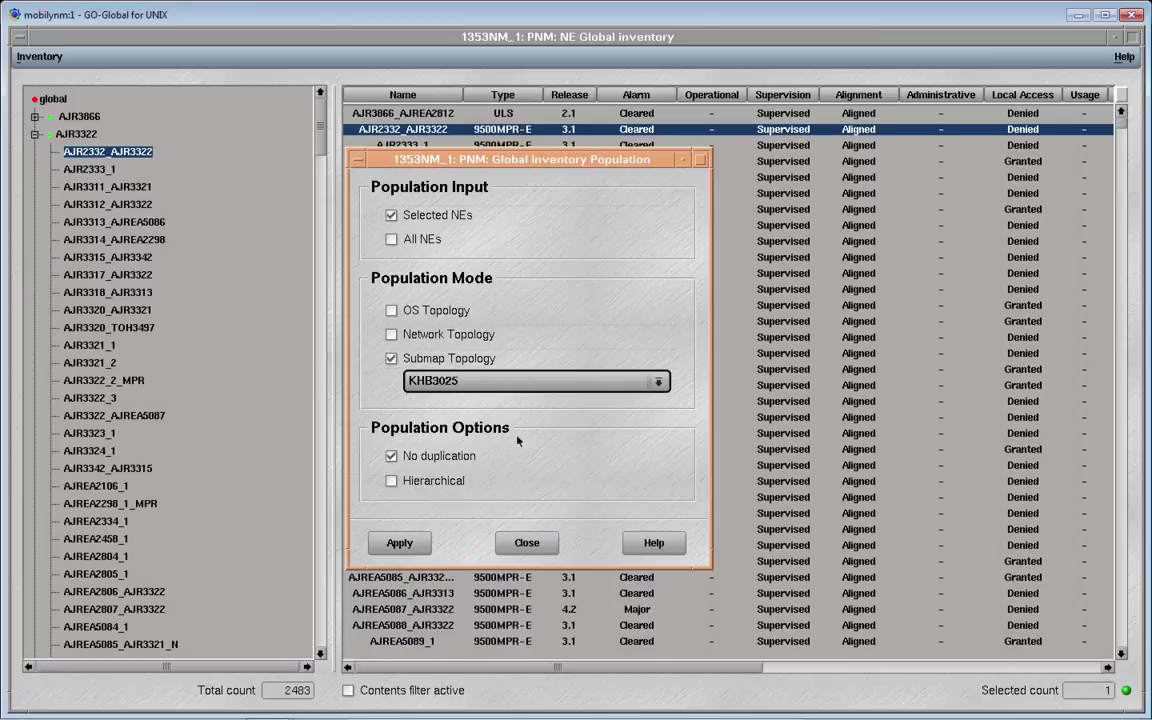
pyautogui.click(658, 382)
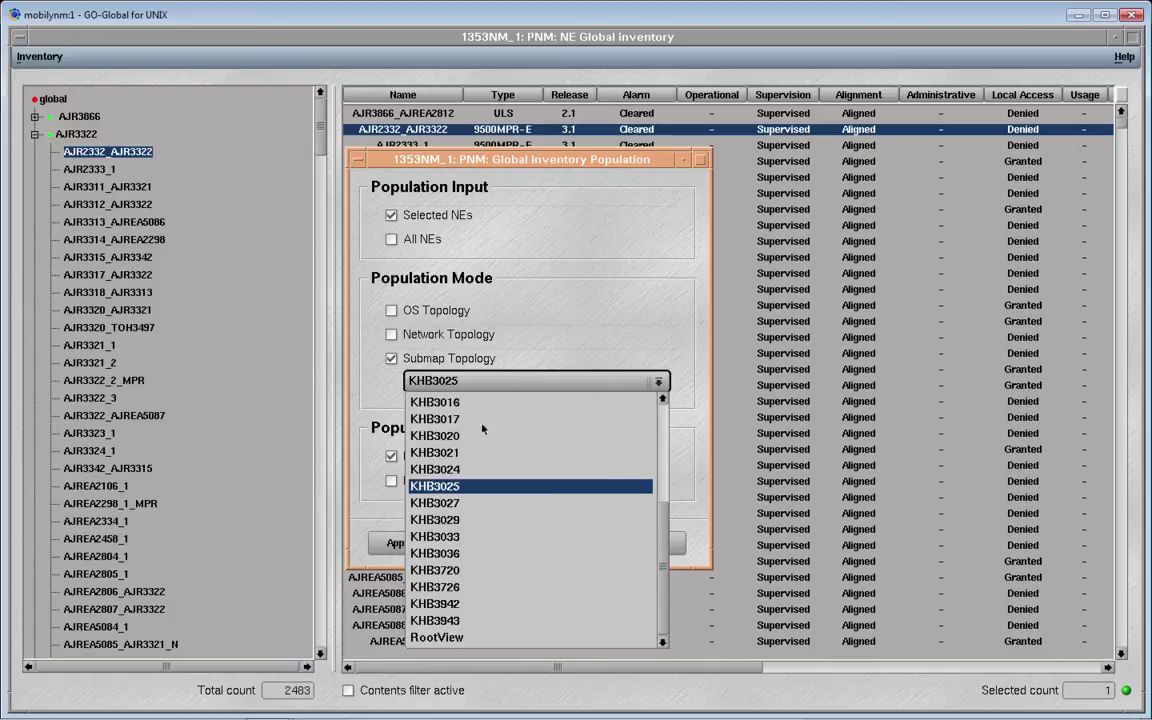
pyautogui.click(454, 420)
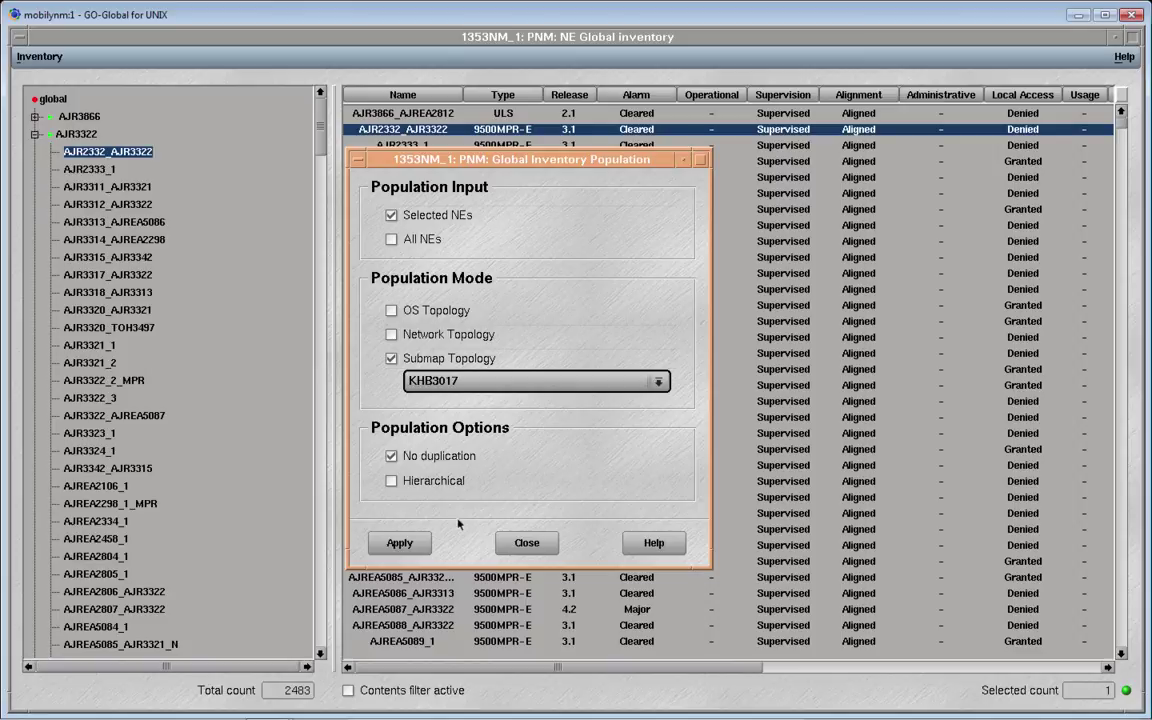
pyautogui.click(400, 549)
pyautogui.click(526, 541)
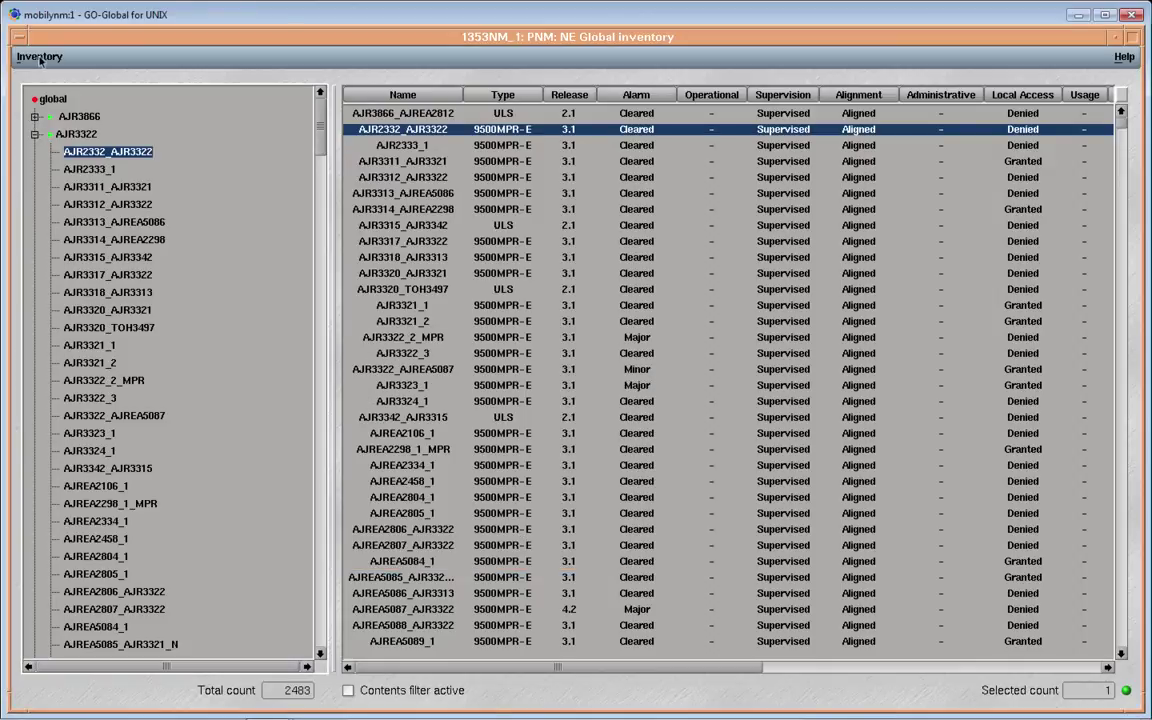
# Close the NE Global Inventory and open the form for creating a new NE from the HUAWEIMAP map.
pyautogui.click(38, 57)
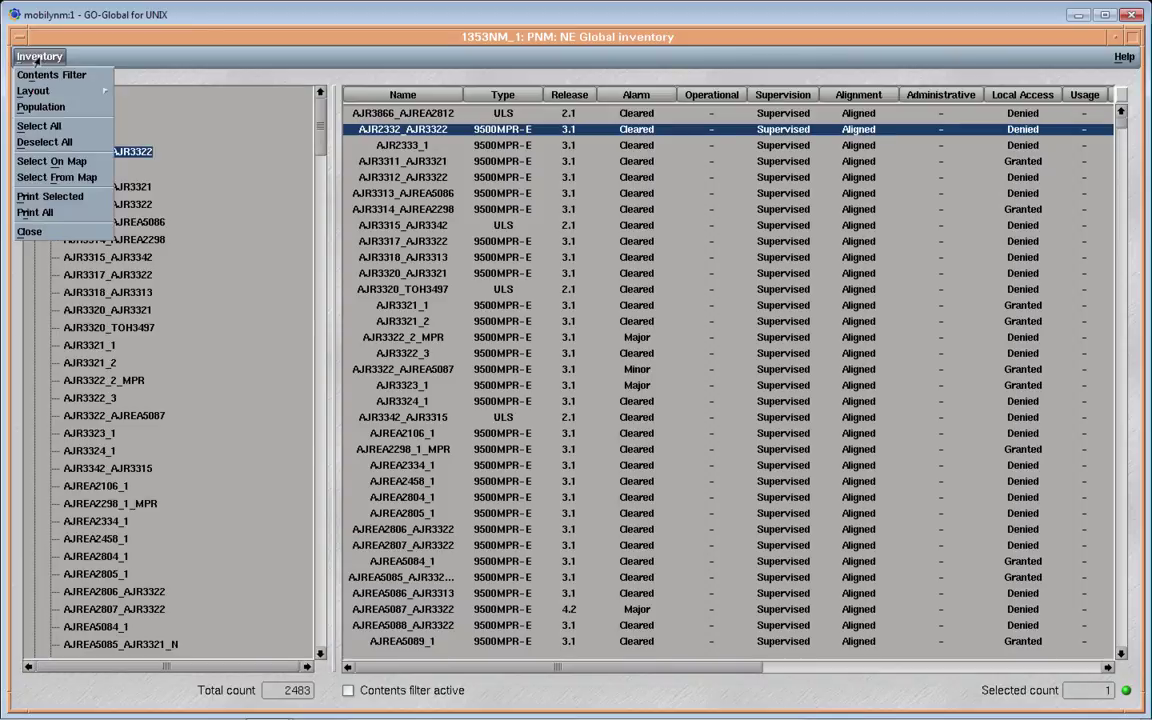
pyautogui.click(52, 234)
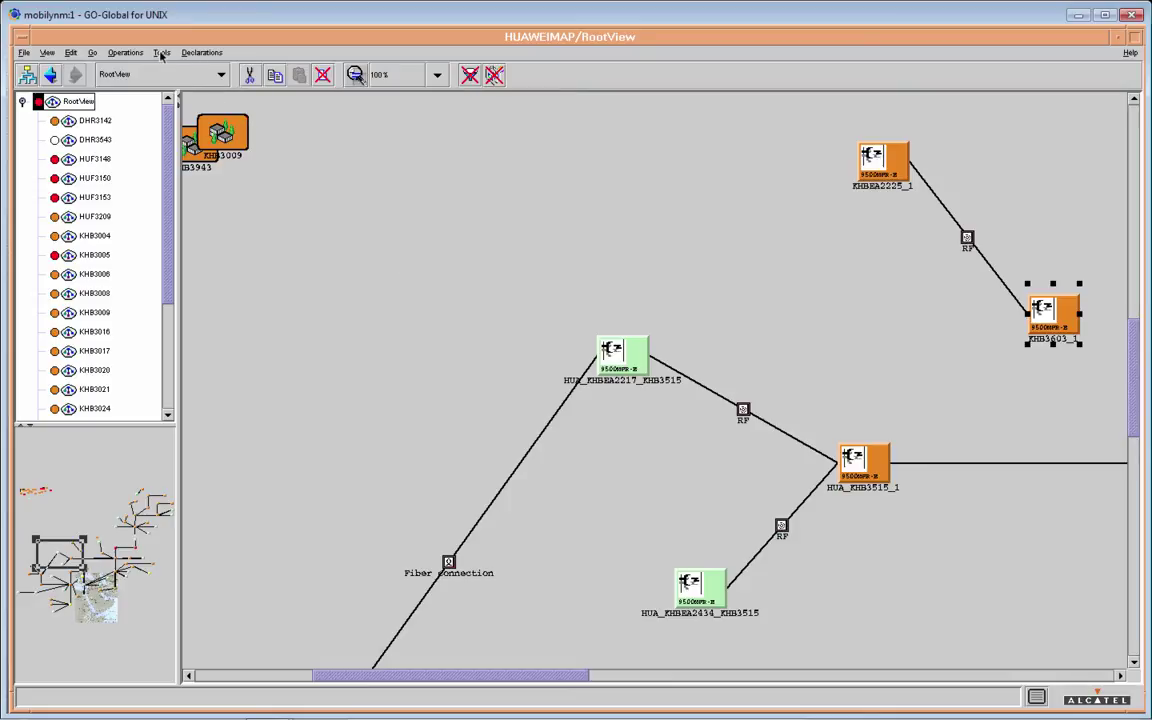
pyautogui.click(194, 55)
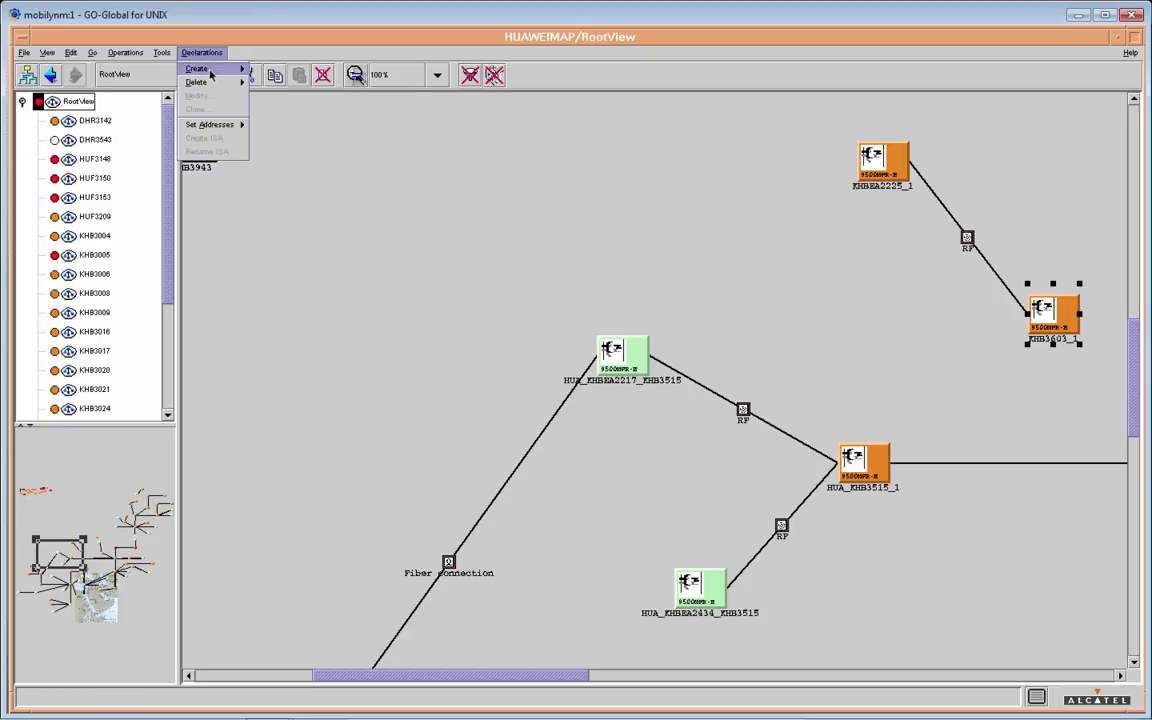
pyautogui.moveTo(211, 74)
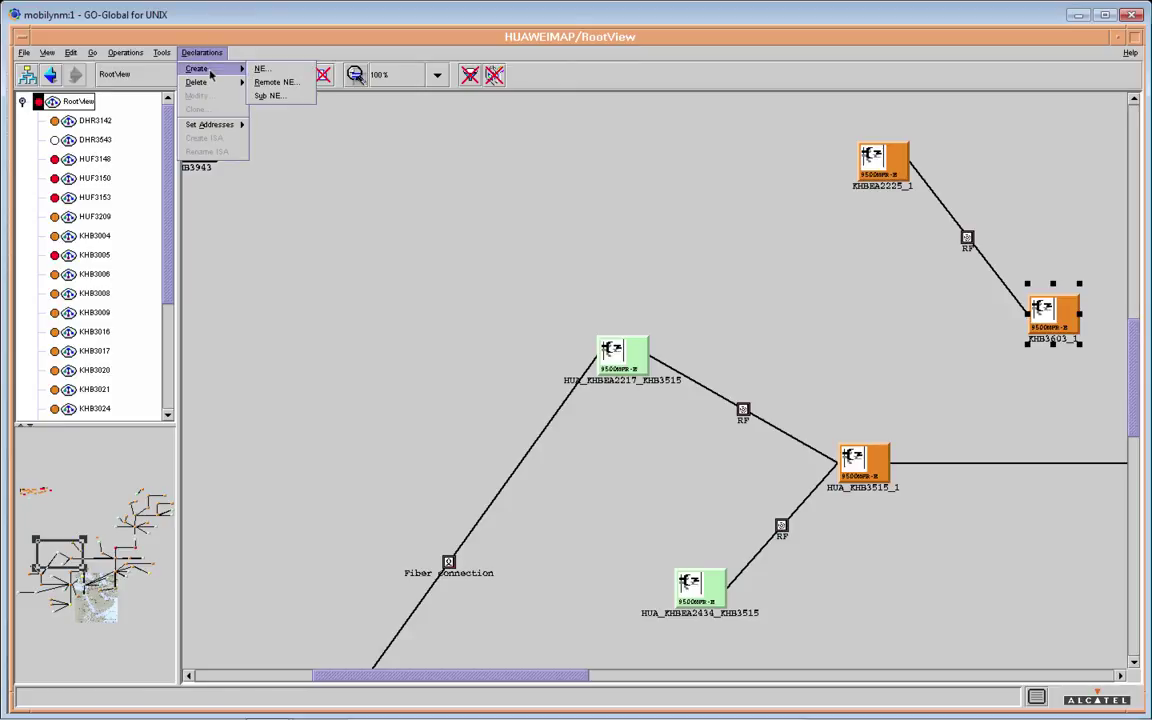
pyautogui.click(281, 69)
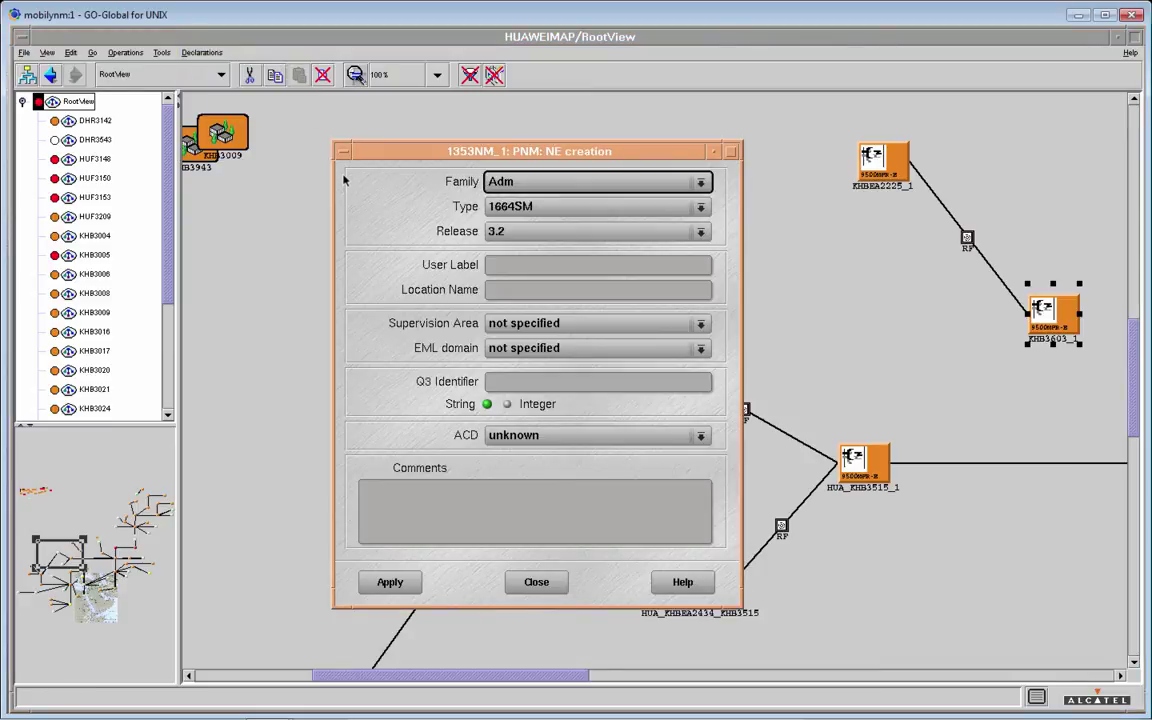
# Examine the available Family, Type and Release options in the NE creation form.
pyautogui.click(701, 184)
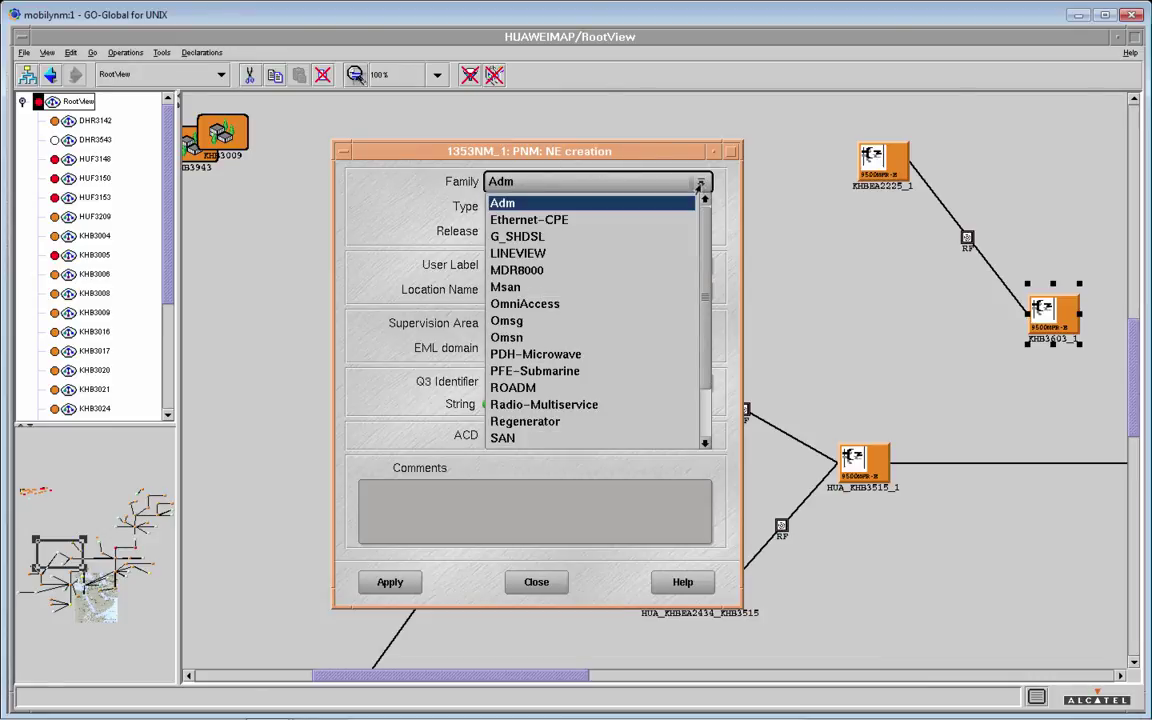
pyautogui.click(700, 185)
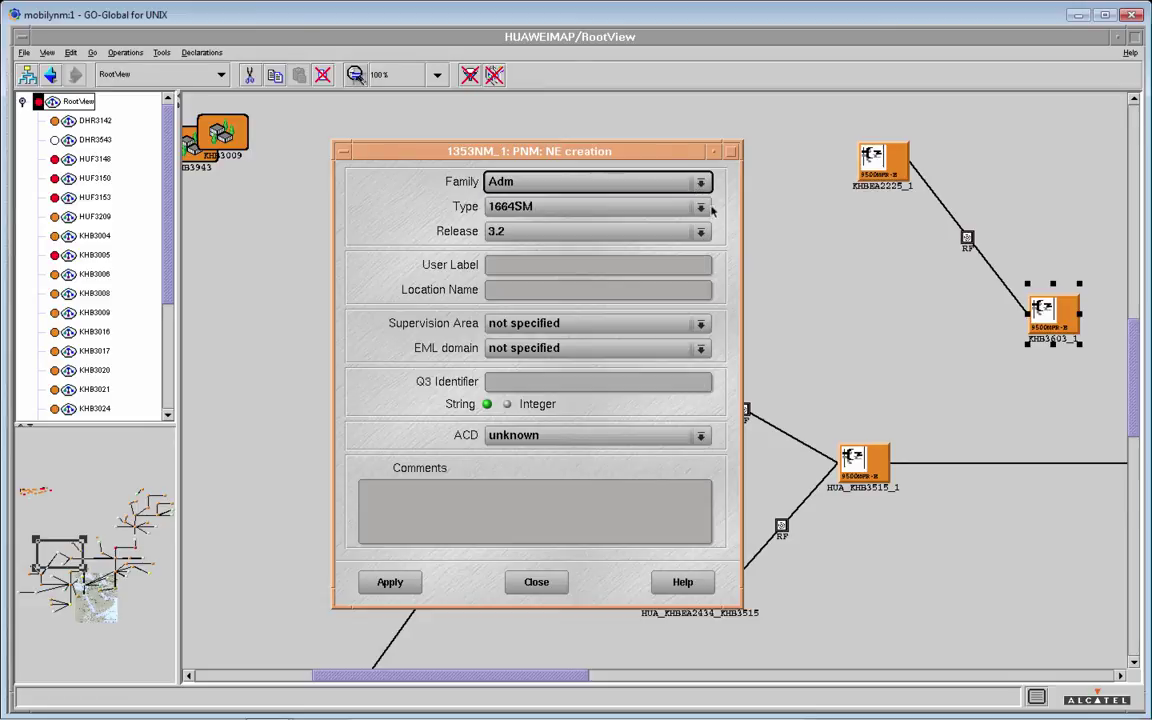
pyautogui.click(701, 208)
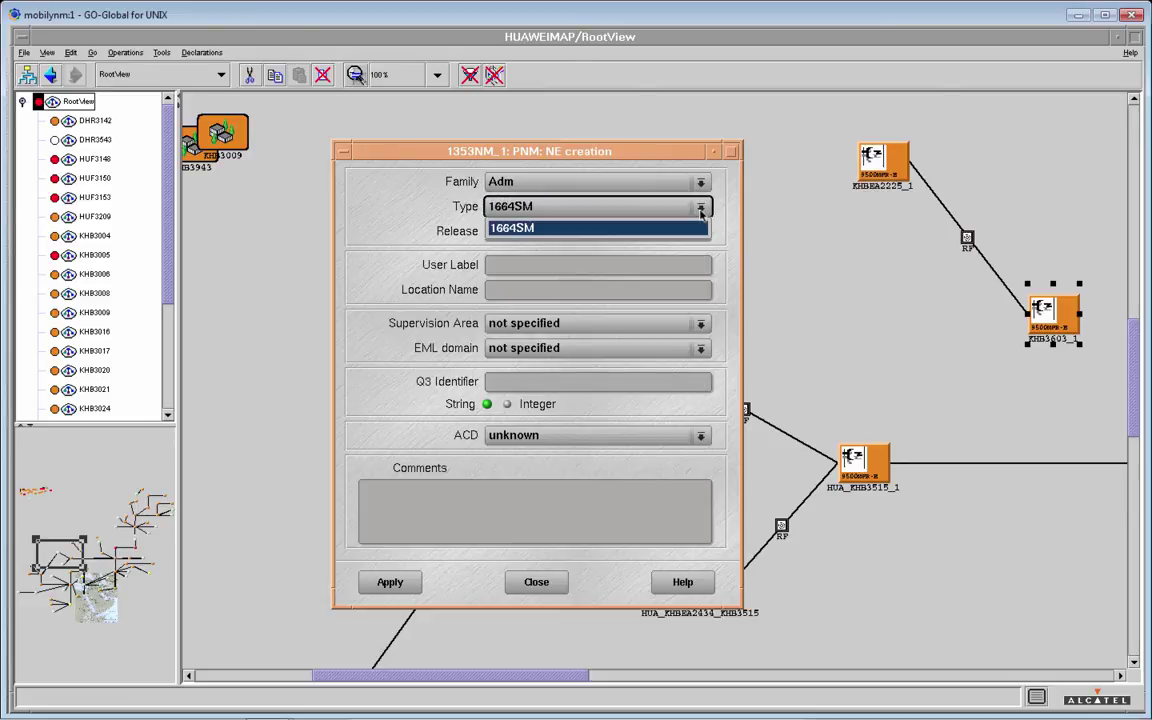
pyautogui.click(700, 228)
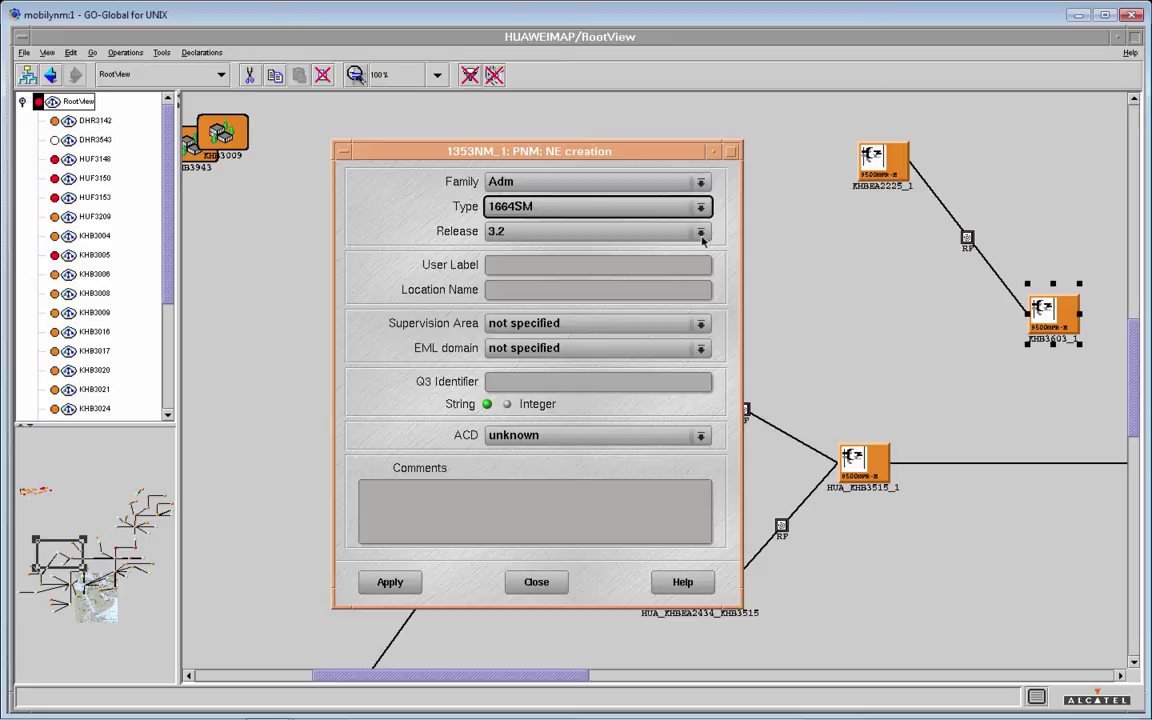
pyautogui.click(702, 238)
pyautogui.click(700, 241)
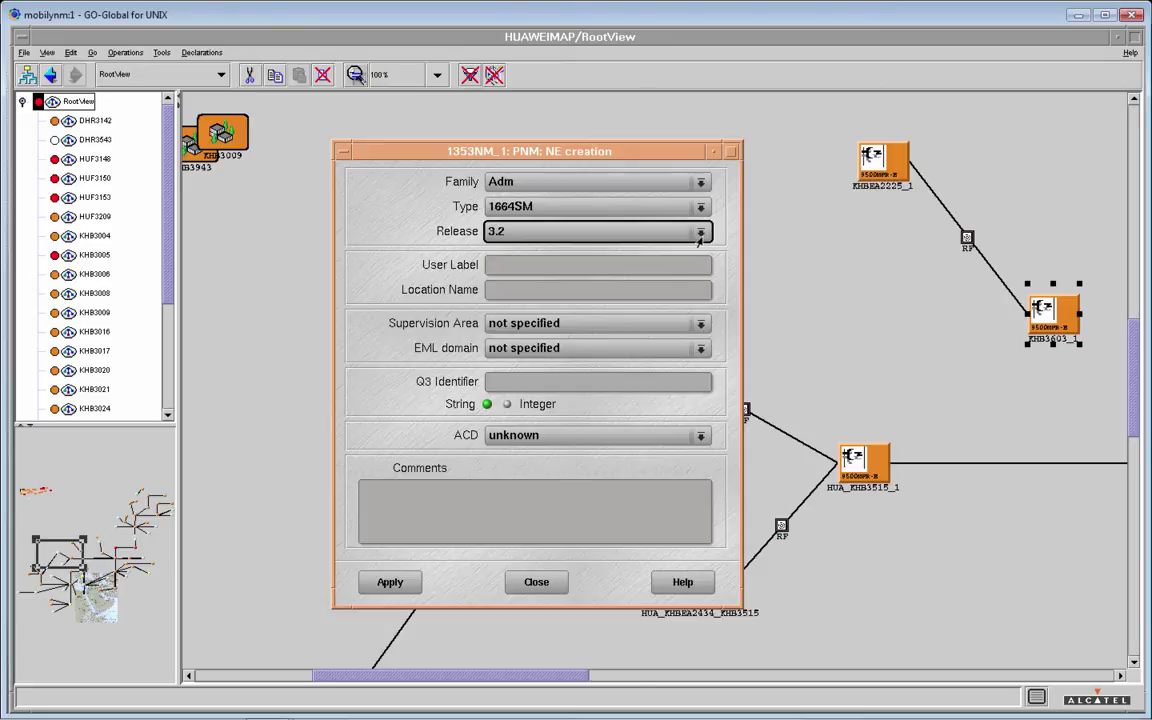
# Examine the User Label and Location Name fields and the Supervision Area and EML domain options in the NE creation form.
pyautogui.click(590, 265)
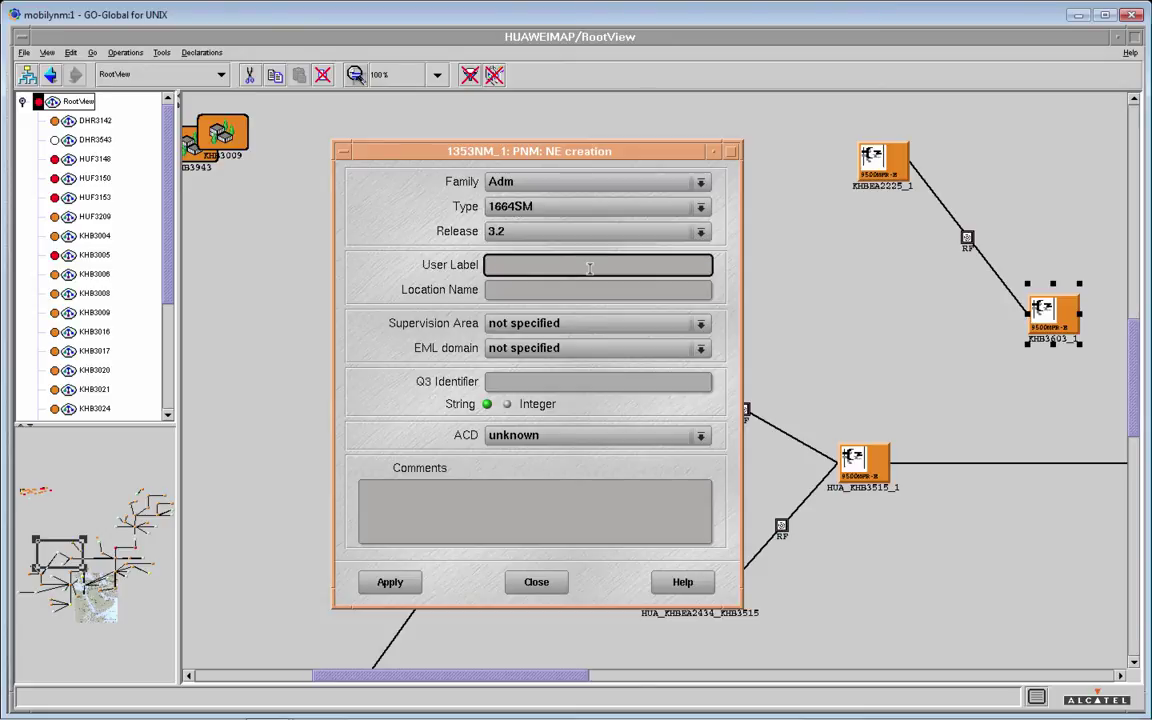
pyautogui.click(556, 290)
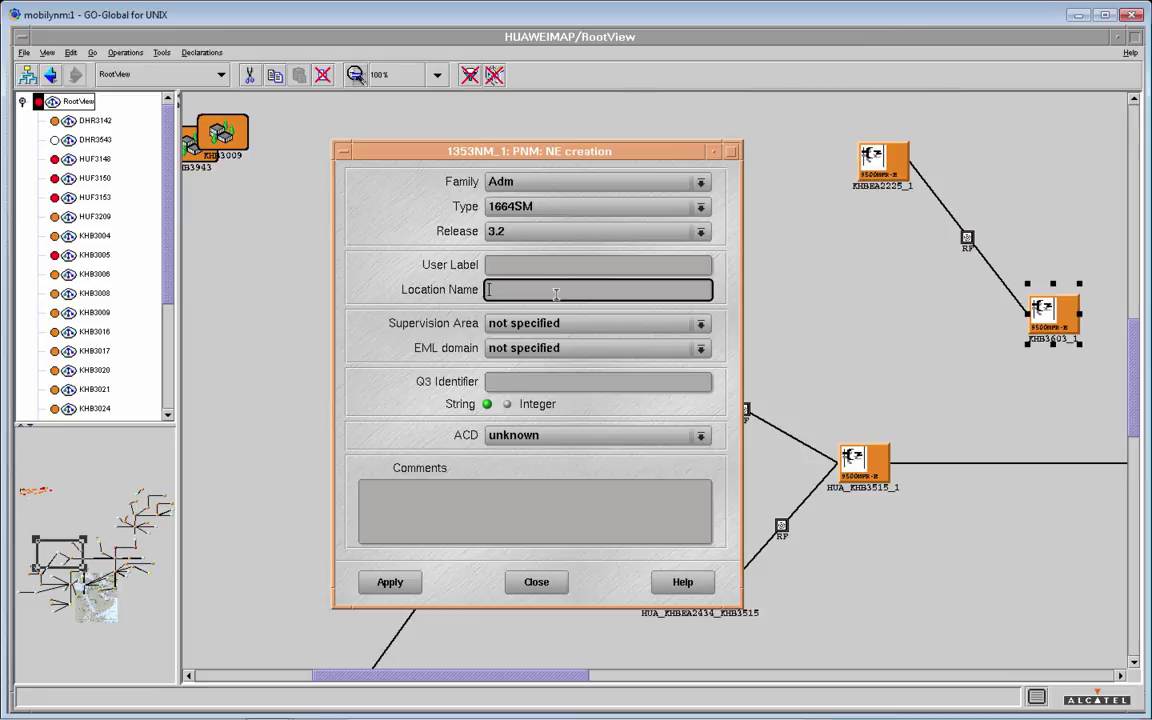
pyautogui.click(701, 325)
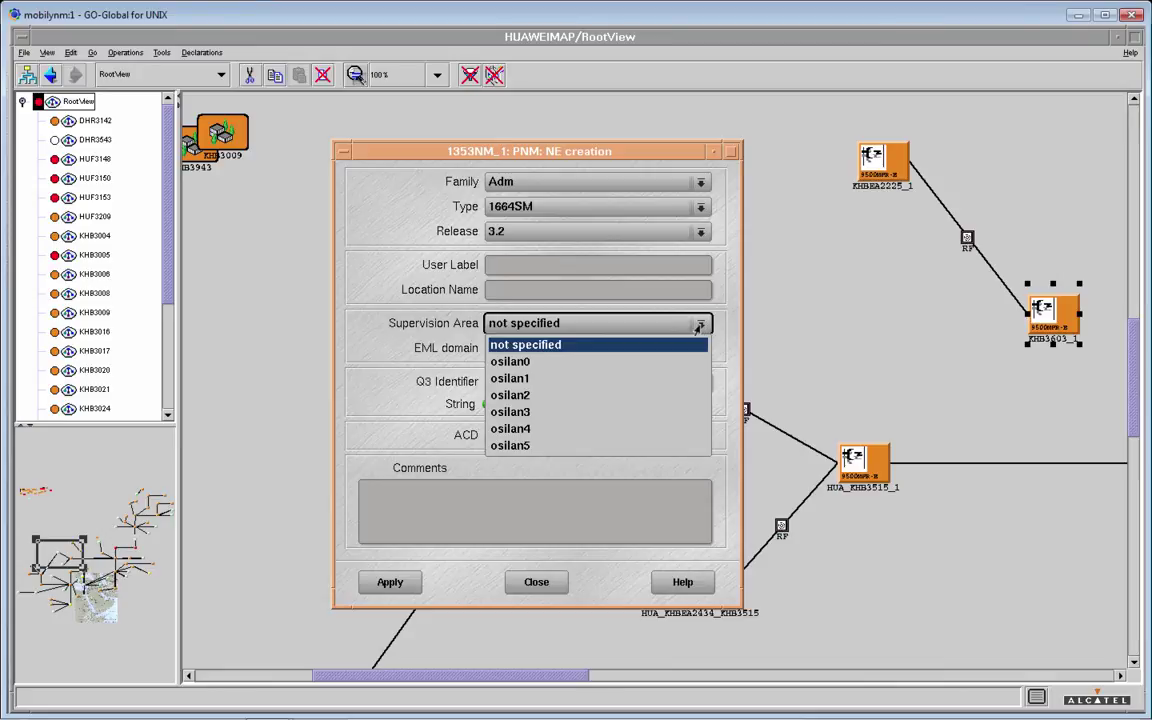
pyautogui.click(698, 328)
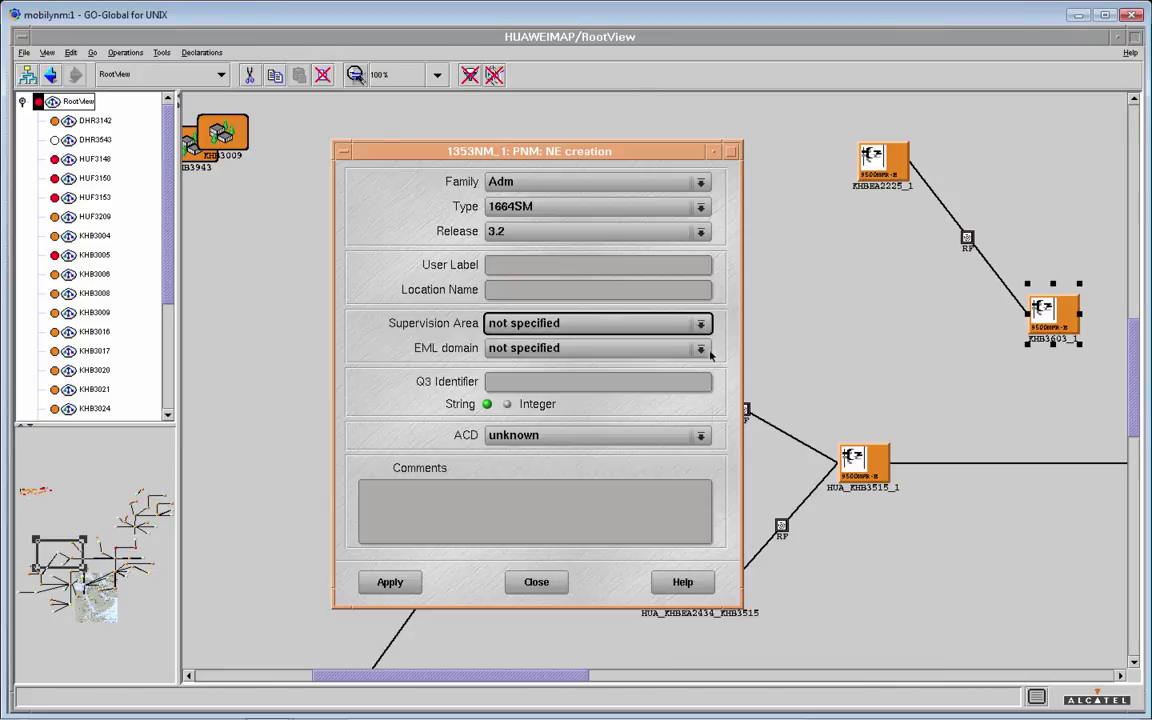
pyautogui.click(704, 350)
pyautogui.click(703, 352)
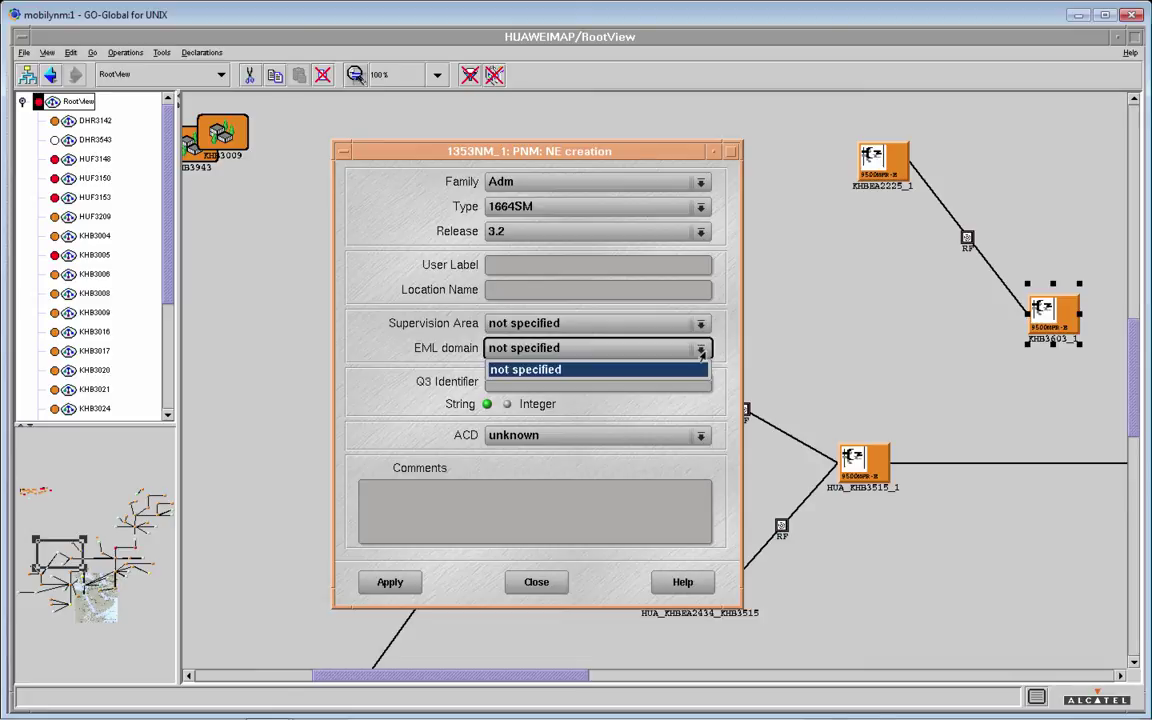
pyautogui.click(701, 352)
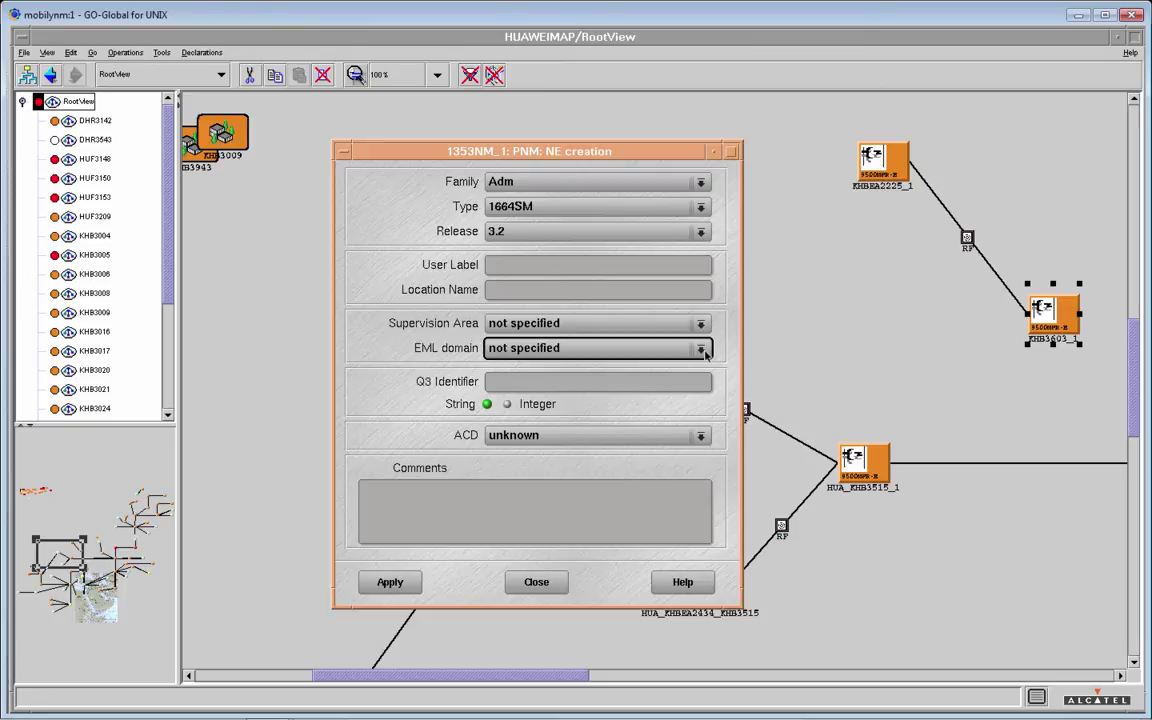
# Choose supervision area osilan2 to inspect its EML domain options, and close the NE creation form without applying.
pyautogui.click(578, 323)
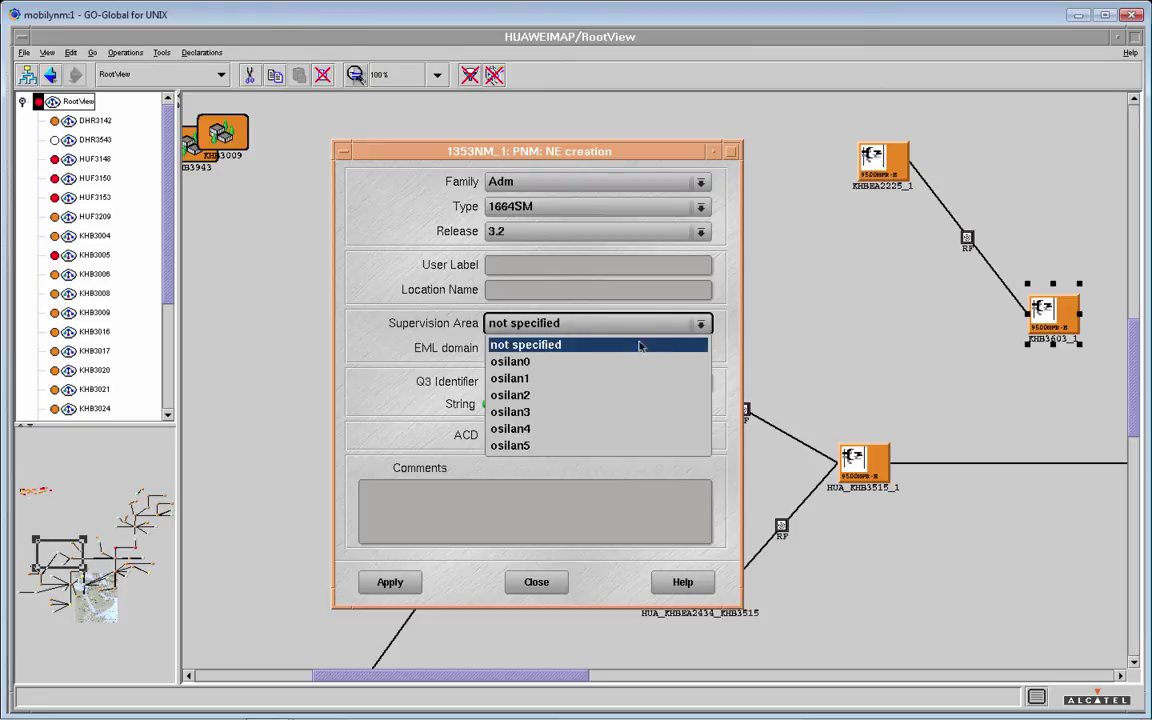
pyautogui.click(543, 395)
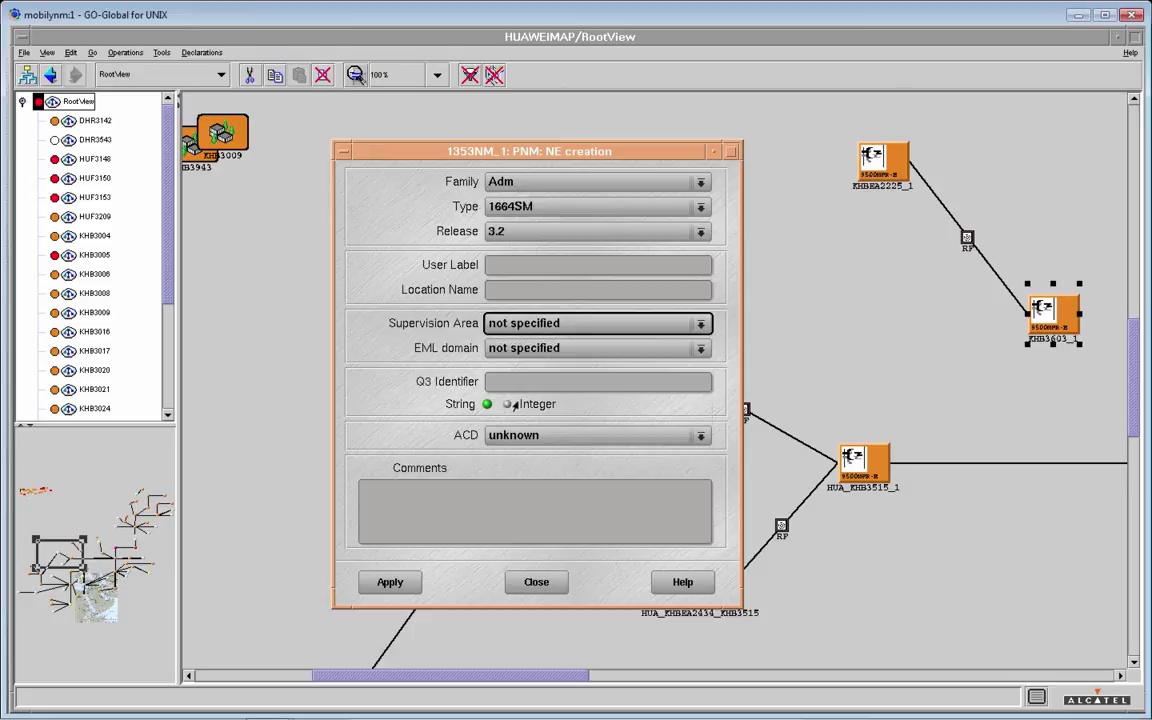
pyautogui.click(701, 349)
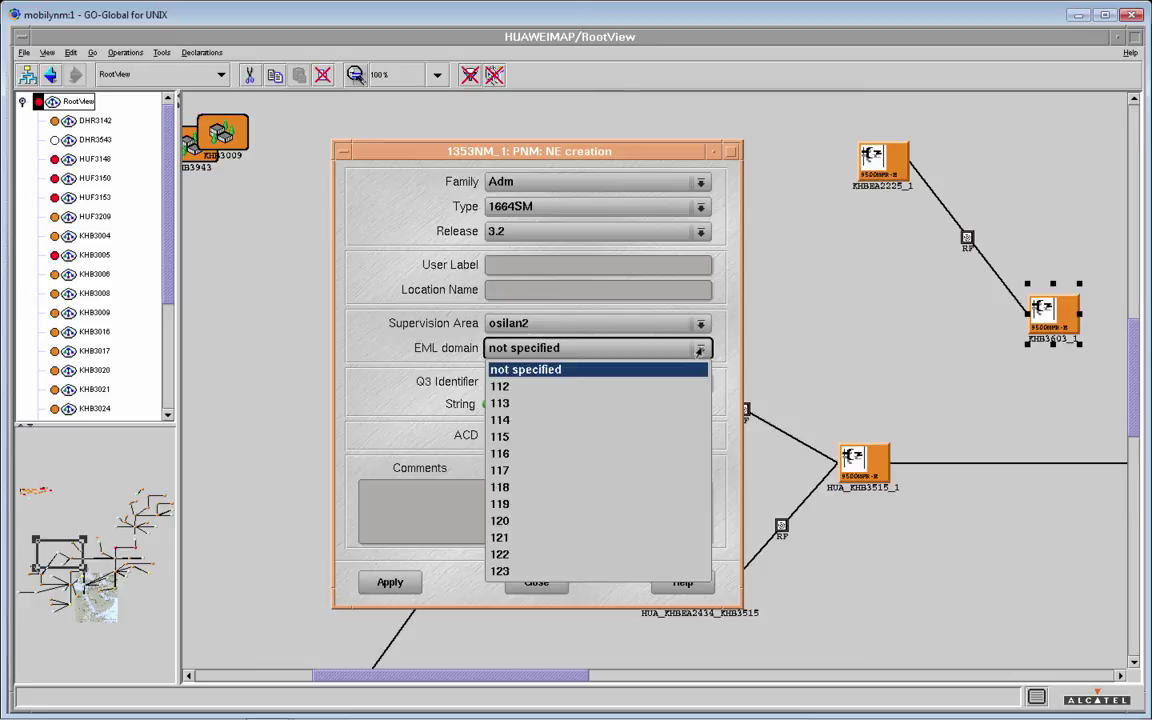
pyautogui.click(683, 369)
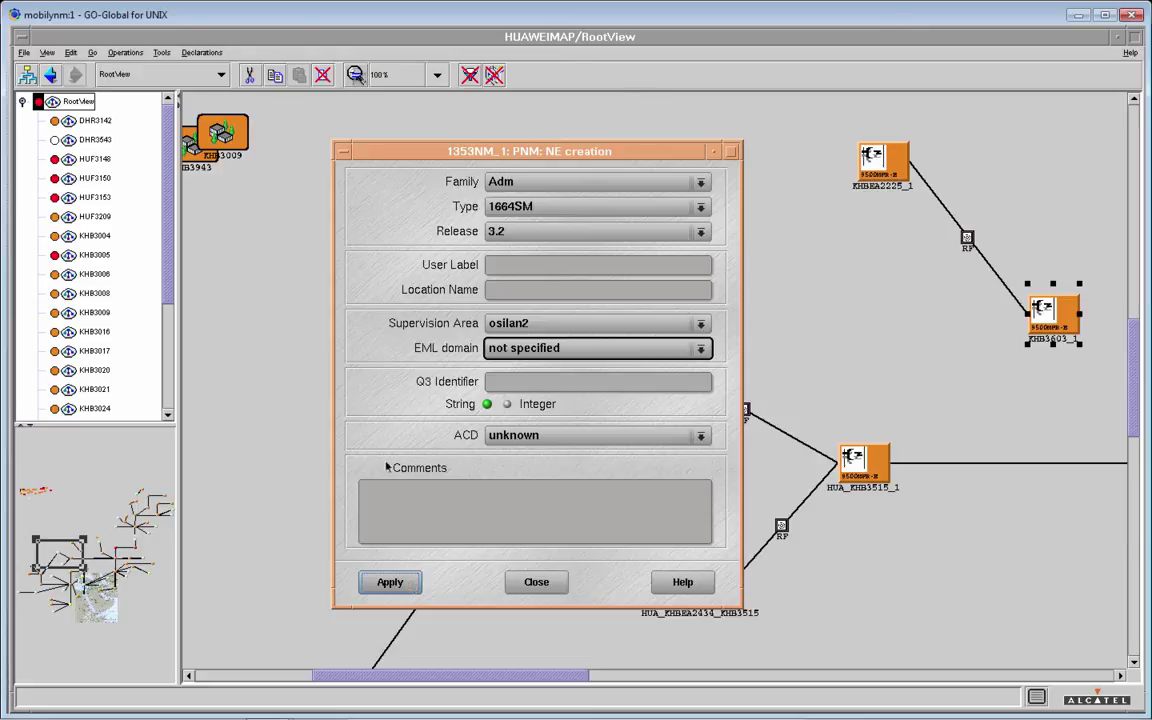
pyautogui.click(509, 290)
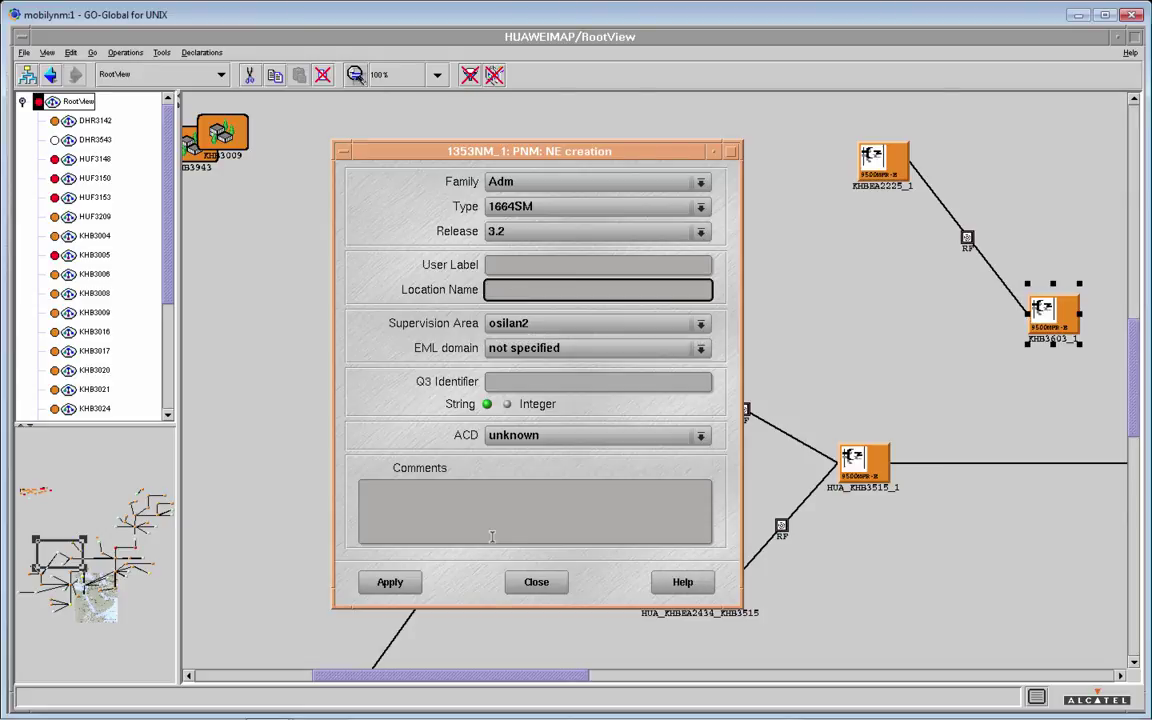
pyautogui.click(540, 582)
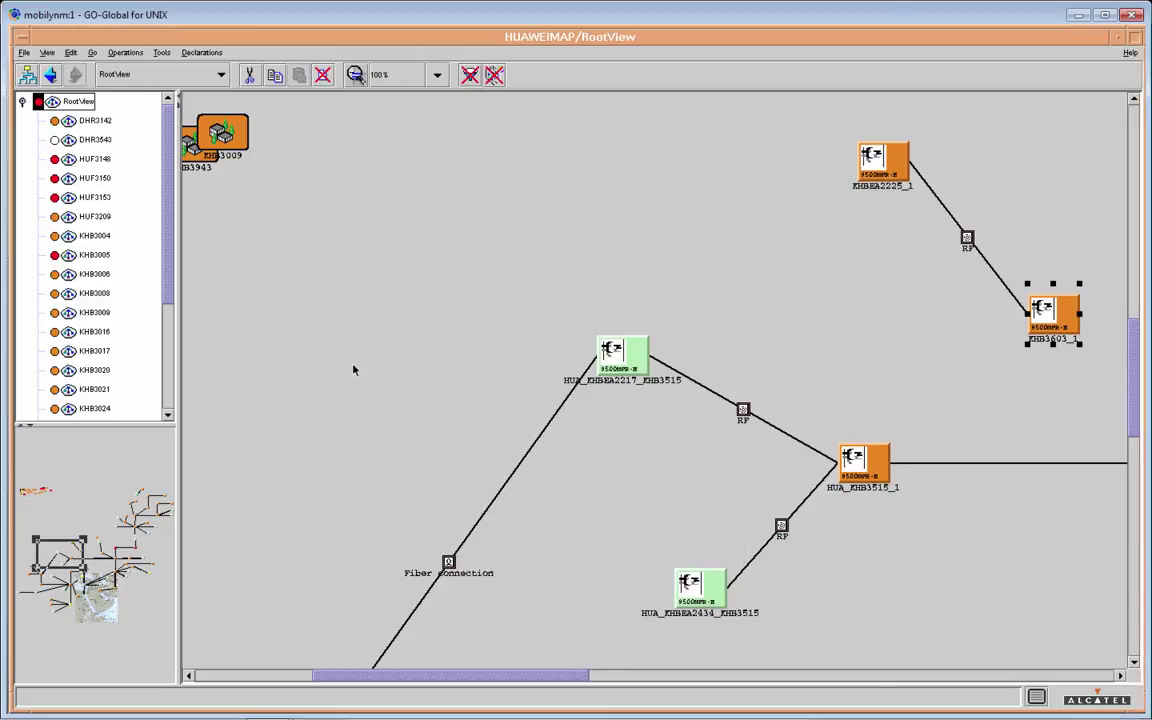
# Try to delete the selected network element KHB3603_1 with the generic deletion, and close the Deletion window.
pyautogui.click(200, 52)
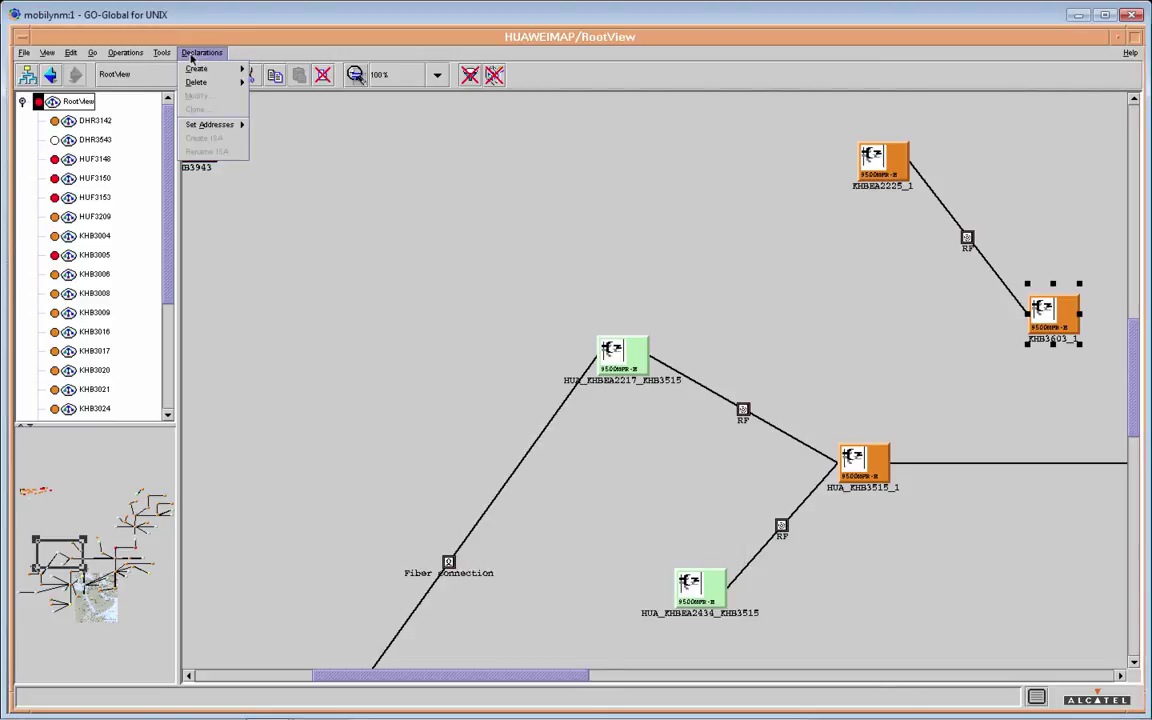
pyautogui.moveTo(190, 68)
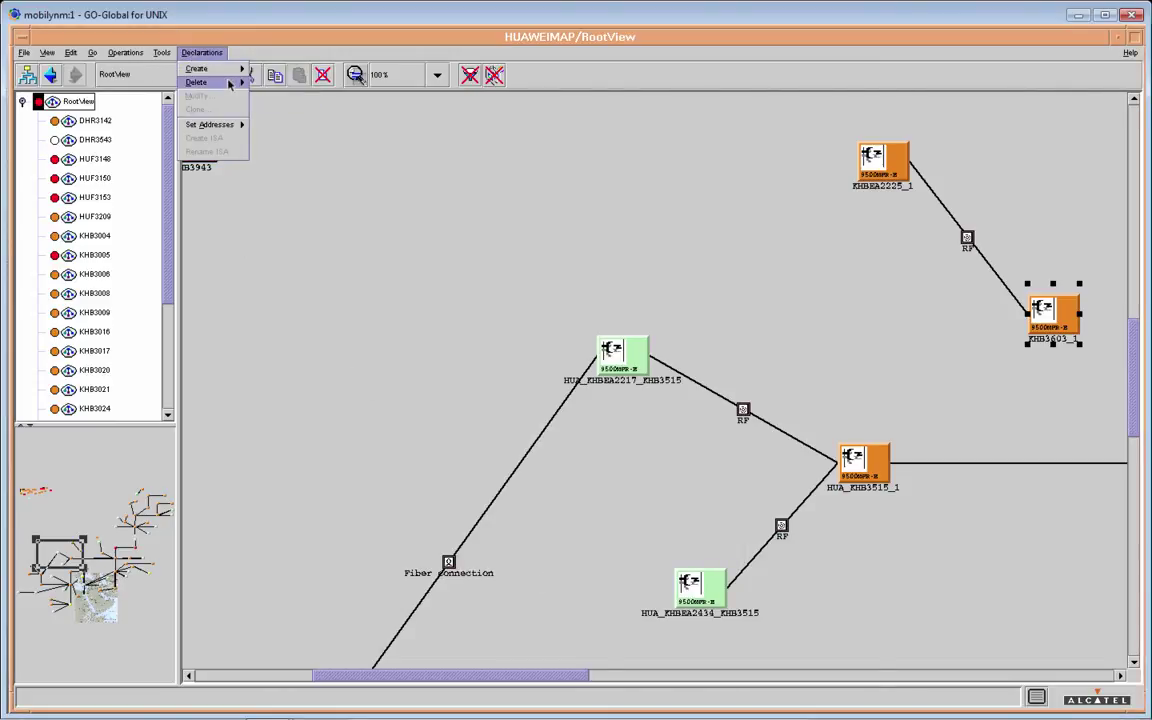
pyautogui.moveTo(229, 85)
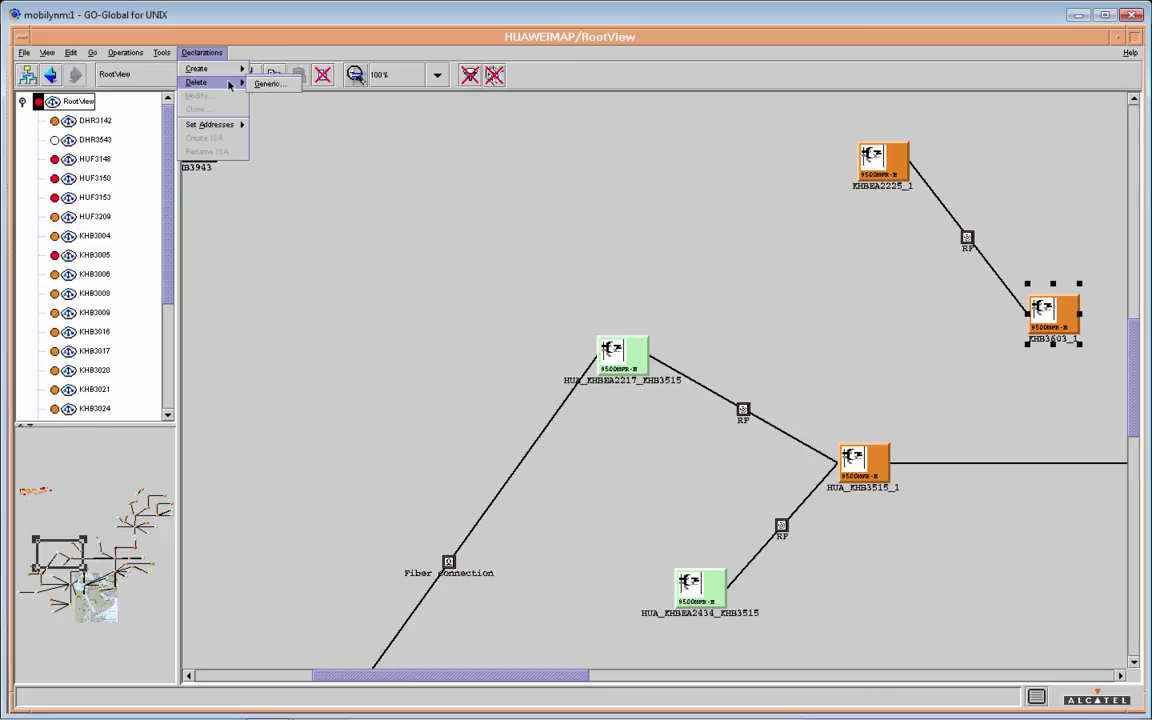
pyautogui.click(270, 84)
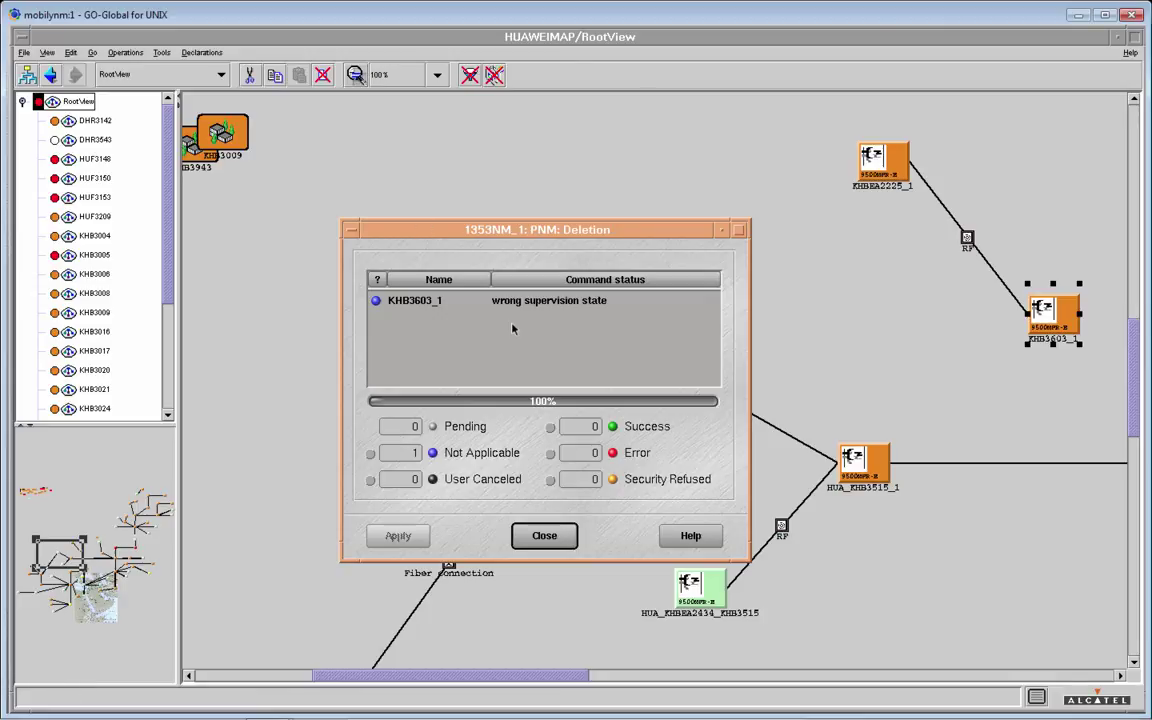
pyautogui.click(541, 537)
pyautogui.click(541, 537)
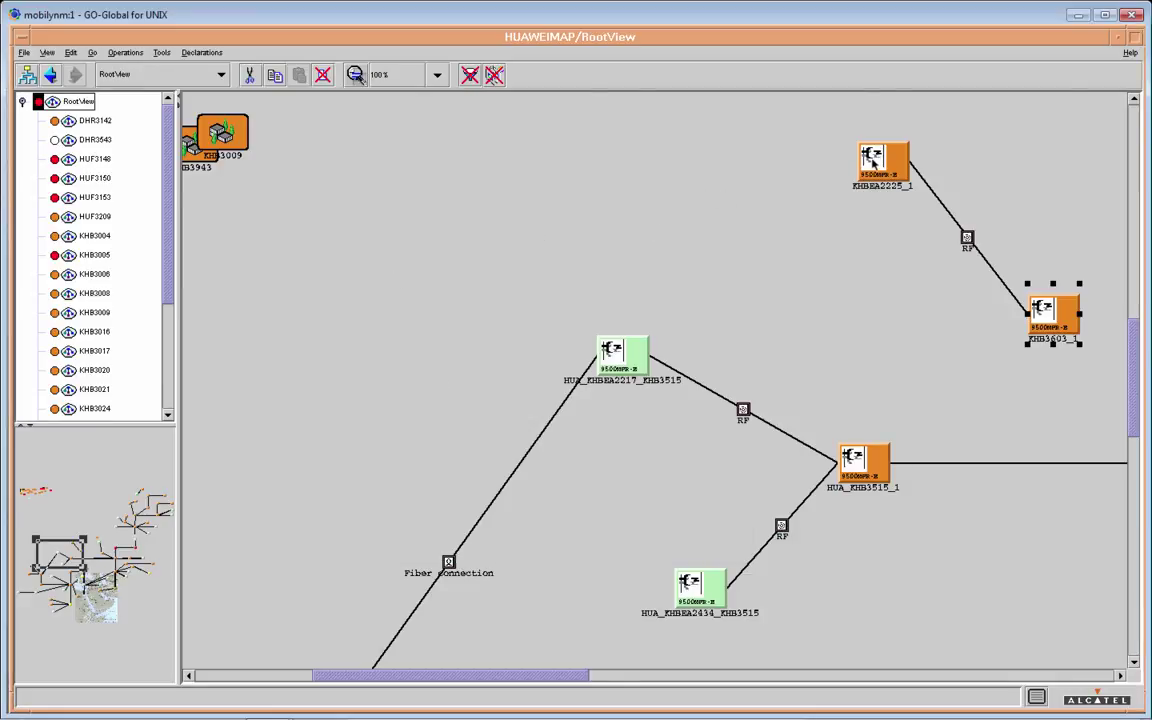
# View the NE address settings of KHB3603_1 and exit the dialog without setting anything.
pyautogui.click(193, 57)
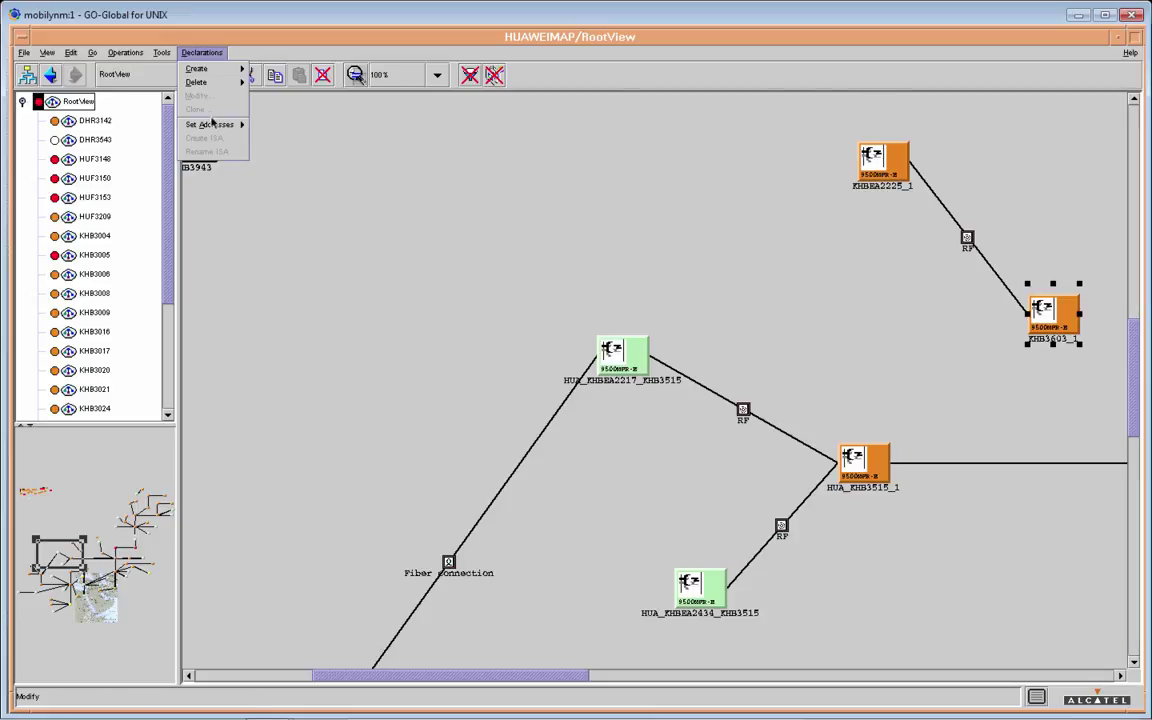
pyautogui.moveTo(213, 126)
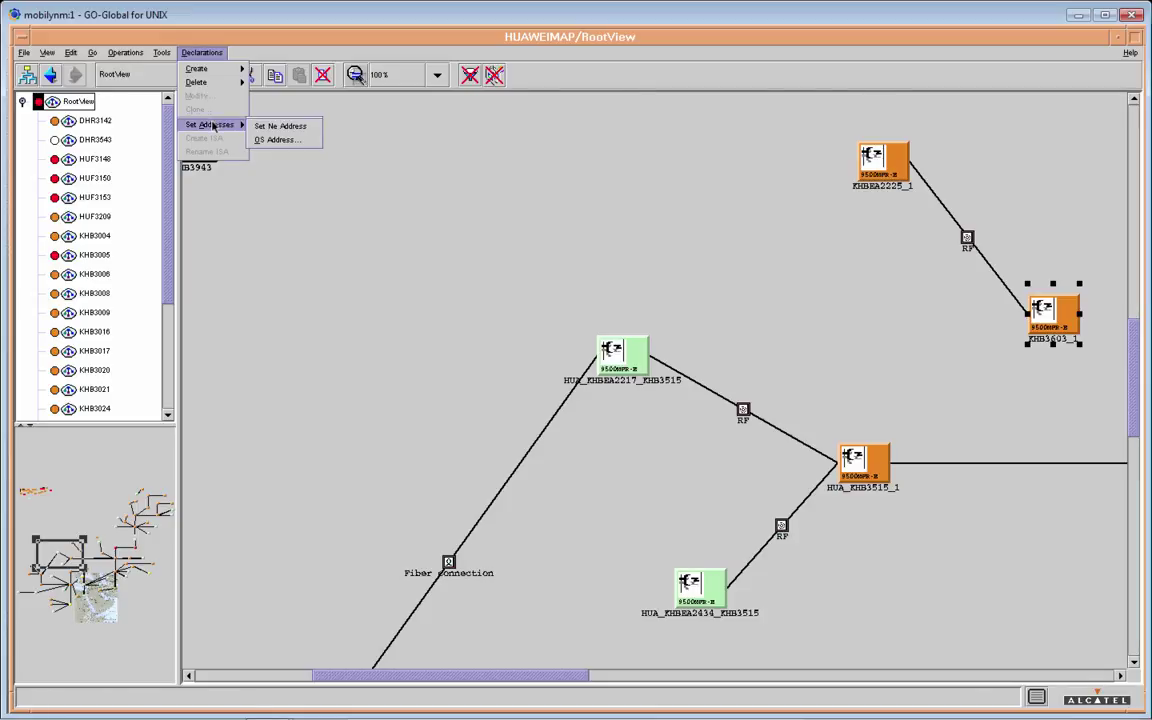
pyautogui.click(276, 127)
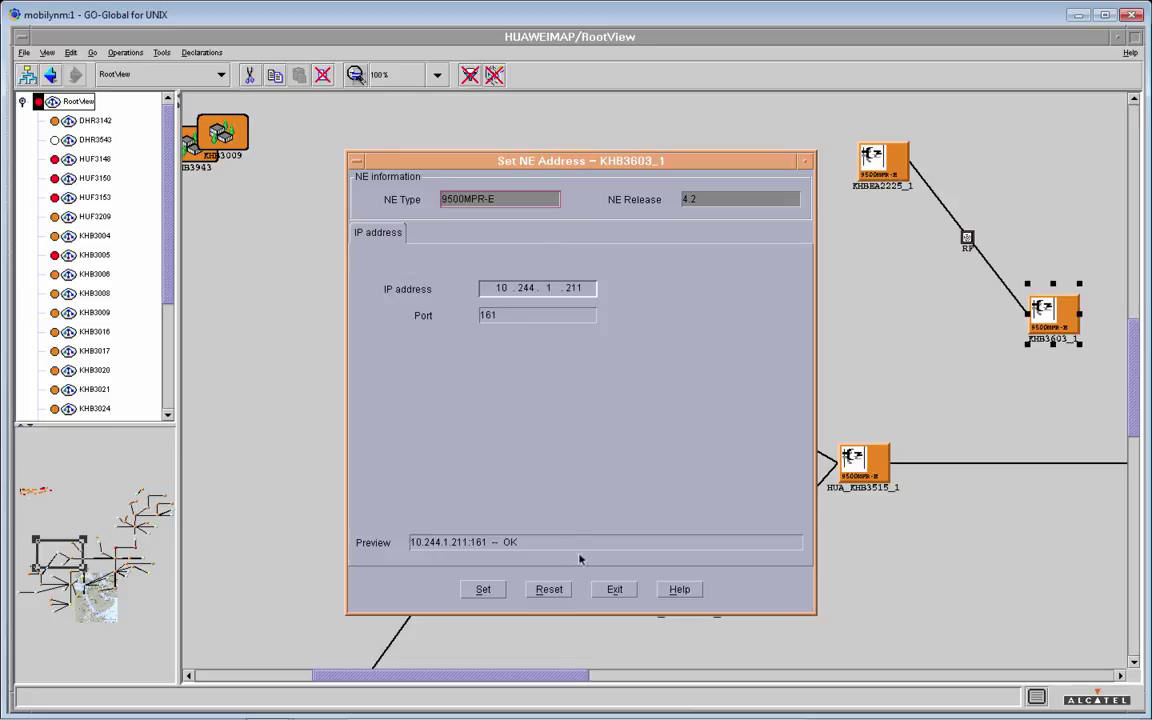
pyautogui.click(612, 592)
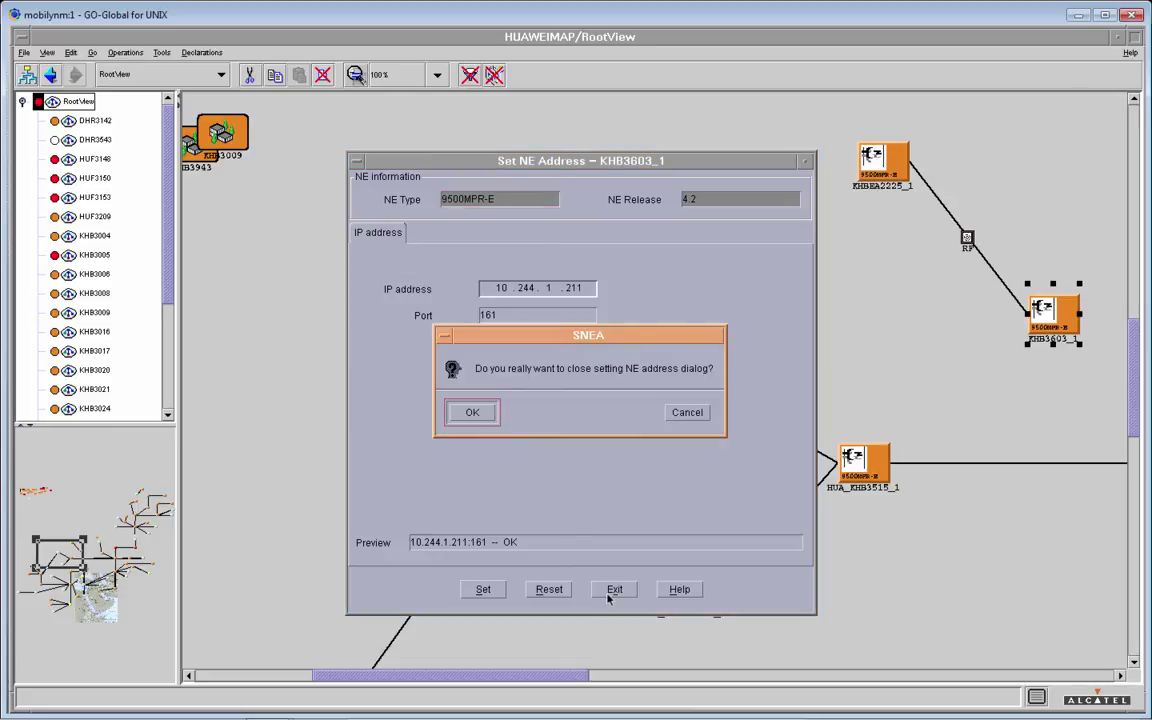
pyautogui.click(472, 413)
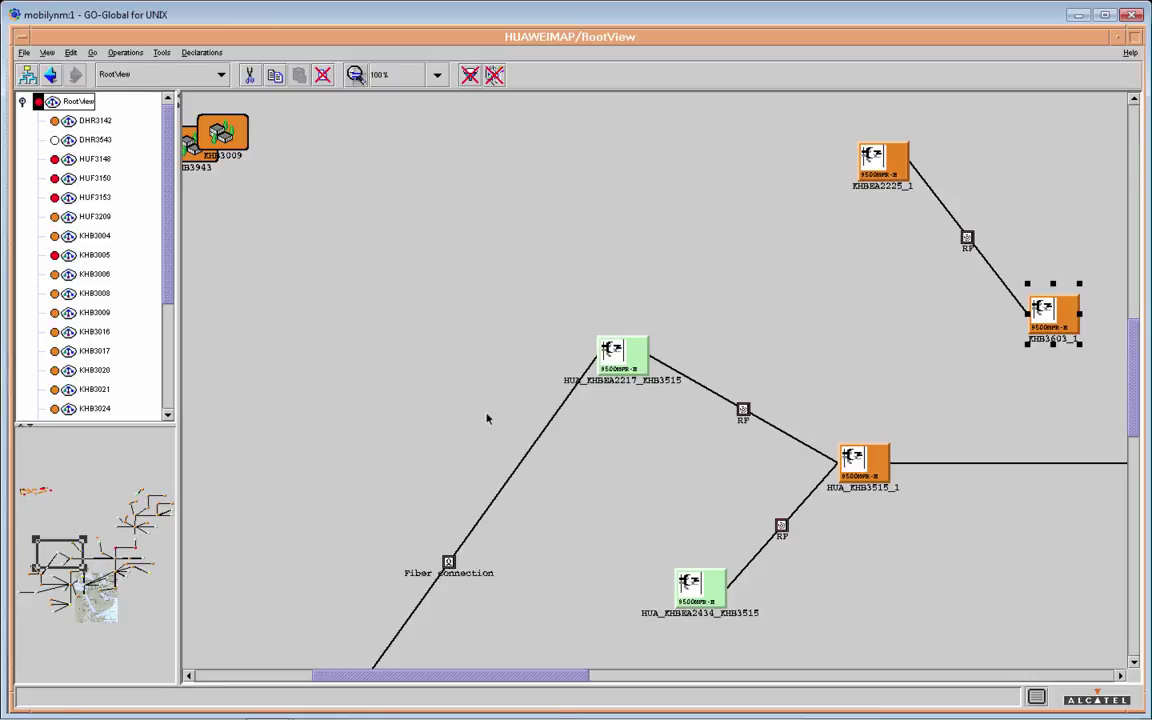